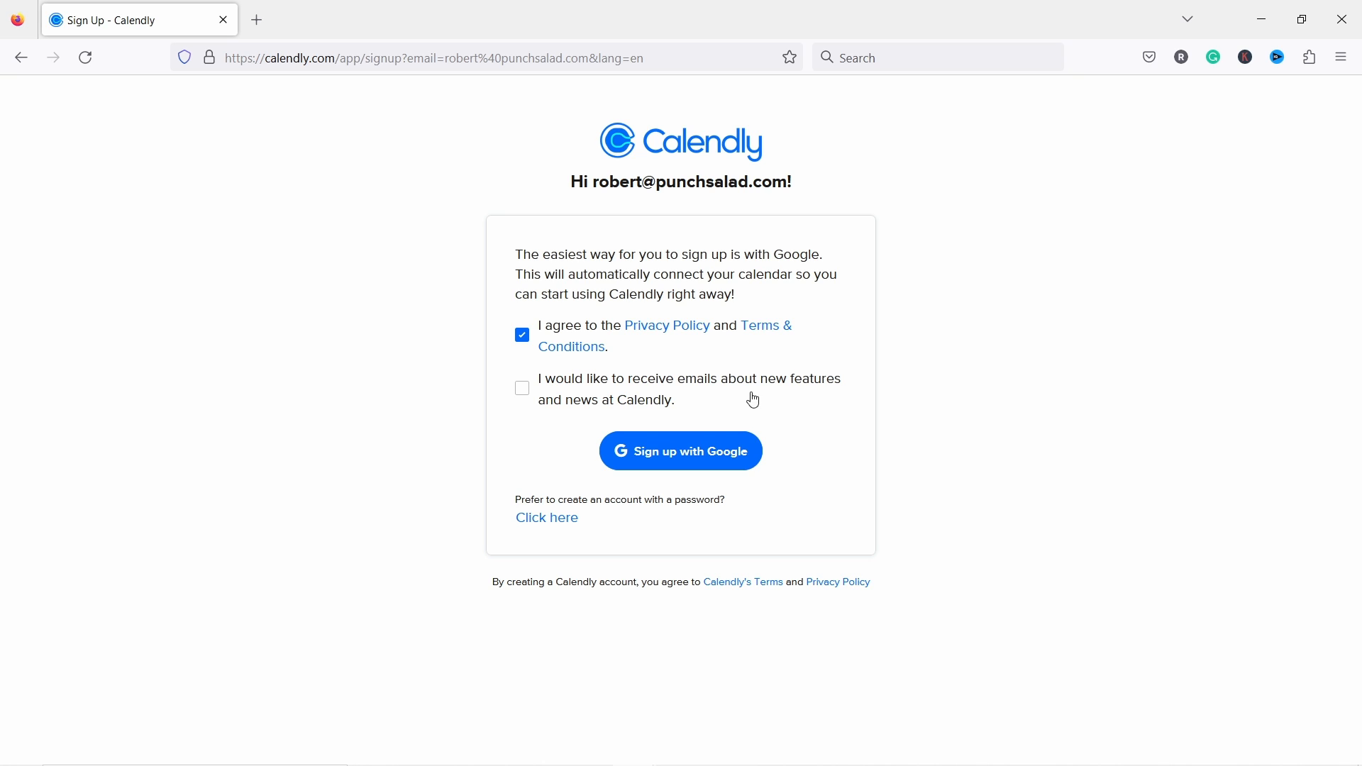
Step: Sign up to Calendly with the Google account and allow it access to Google Calendar
left_click(689, 462)
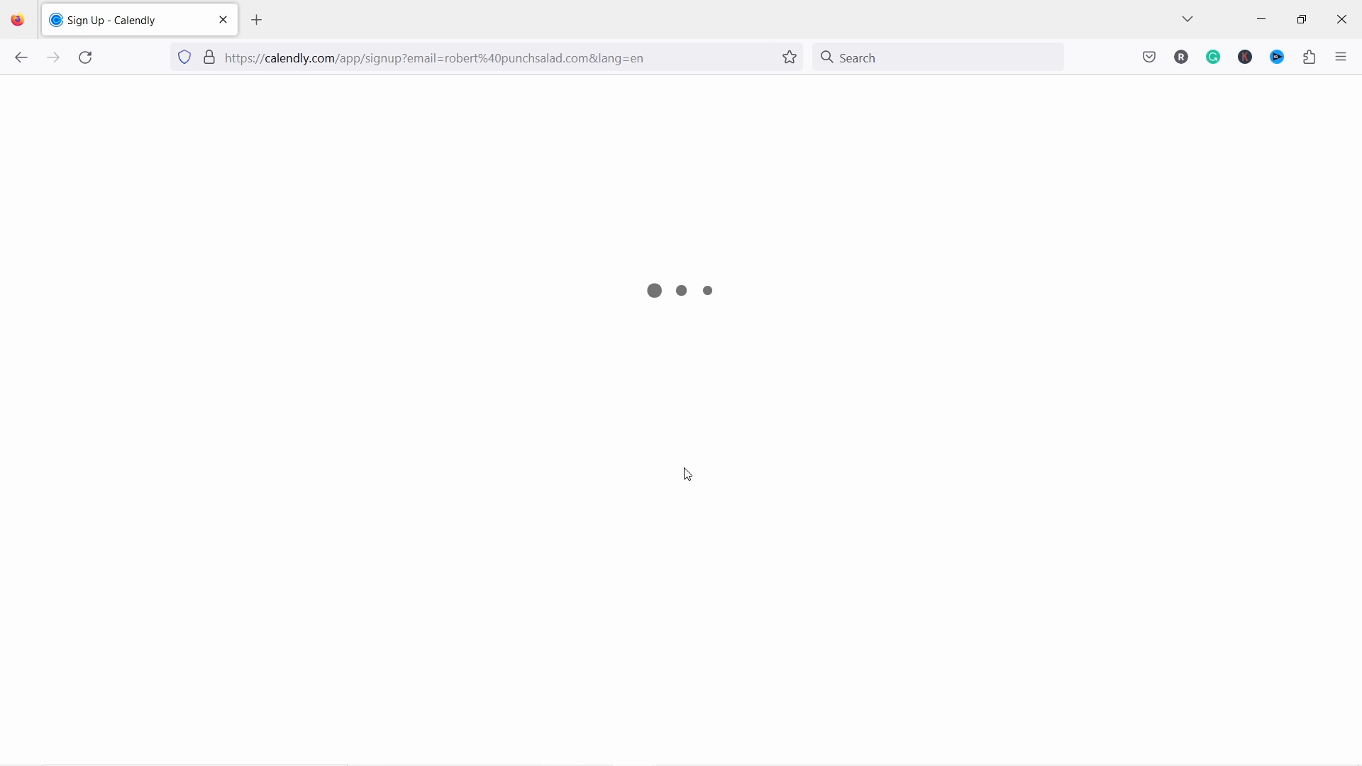
left_click(623, 444)
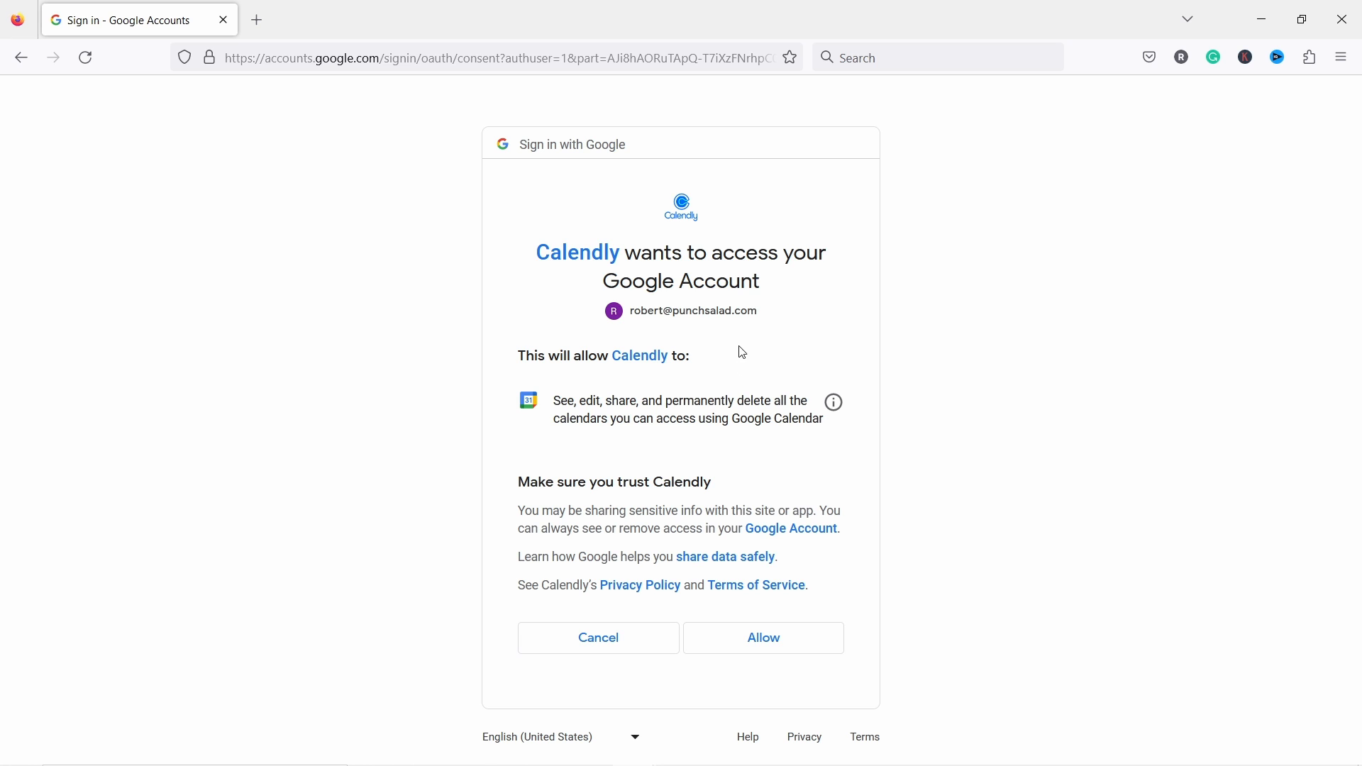
left_click(757, 638)
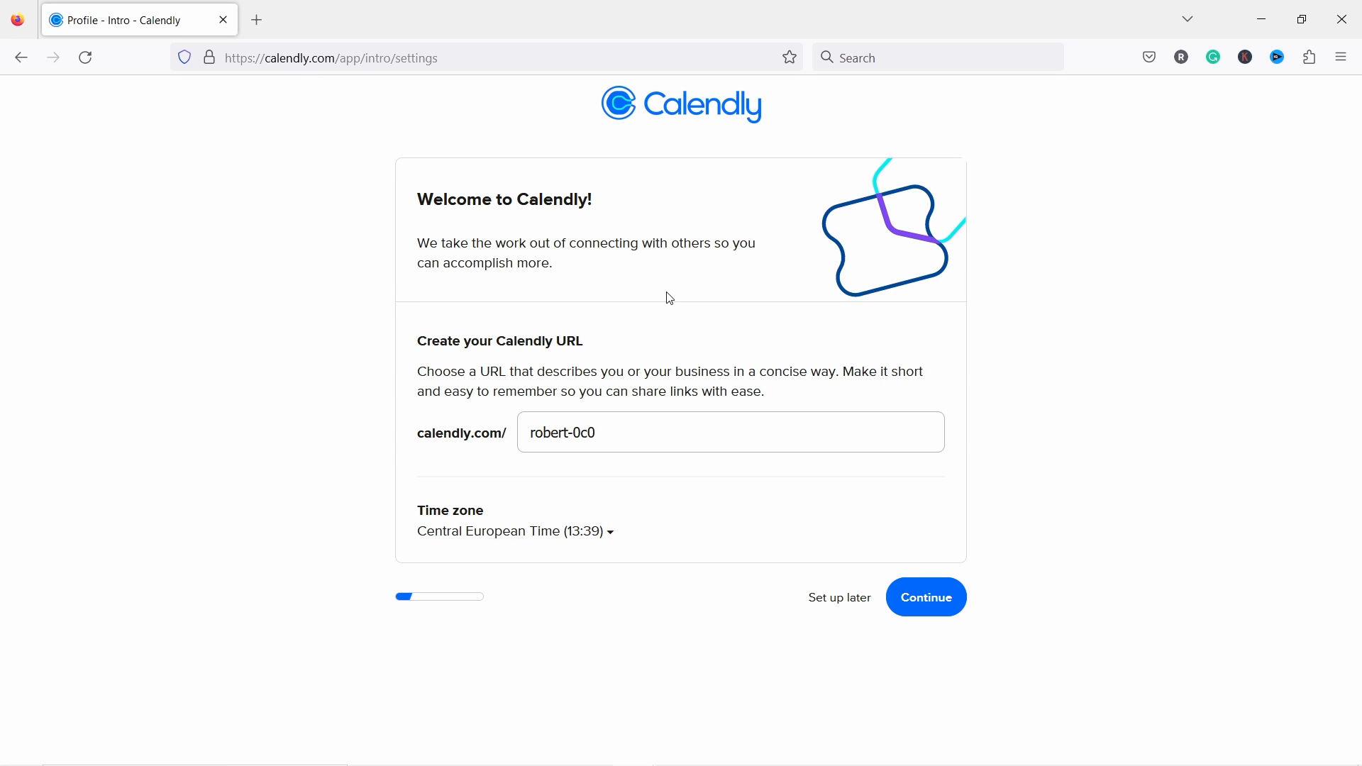
Step: Replace the suggested booking link with calendly.com/tipswithpunch and continue
left_click_drag(633, 434, 537, 429)
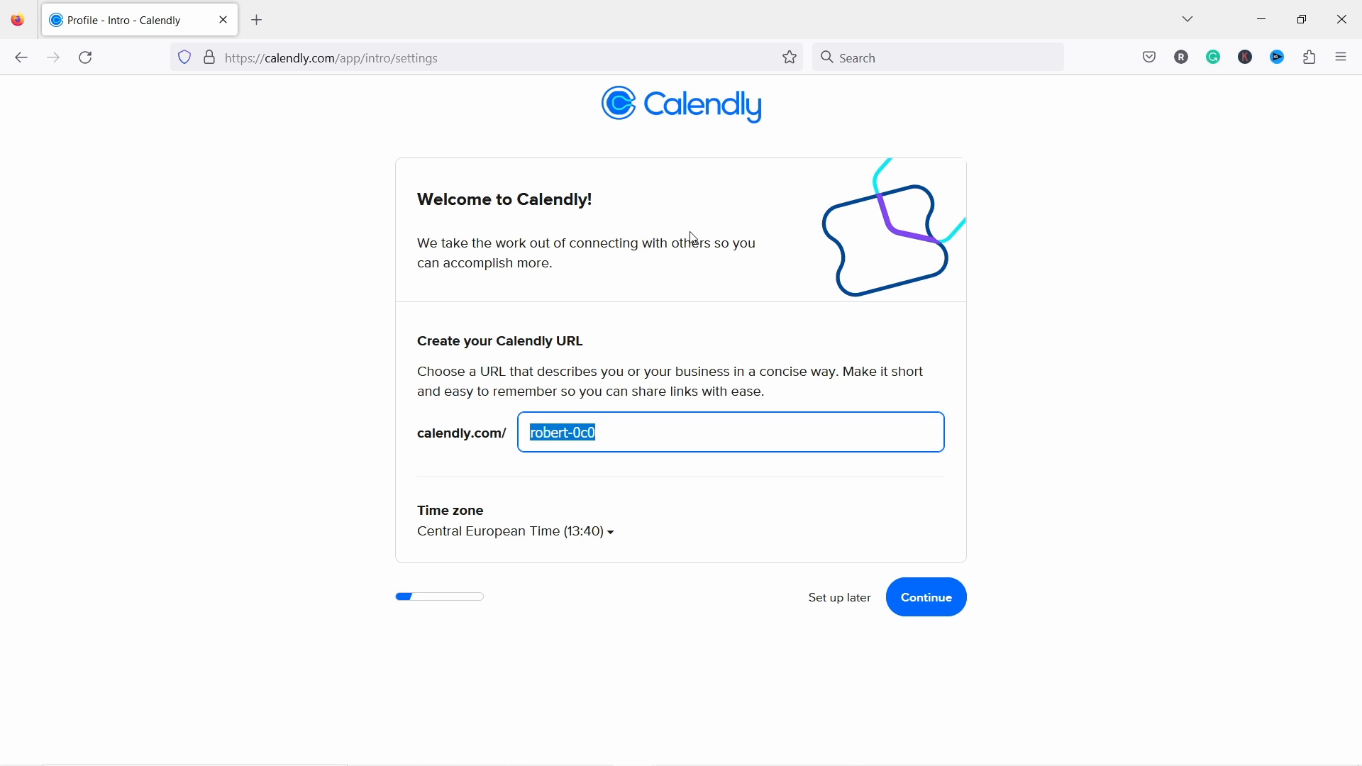
key("BackSpace")
type("tipswithpunch")
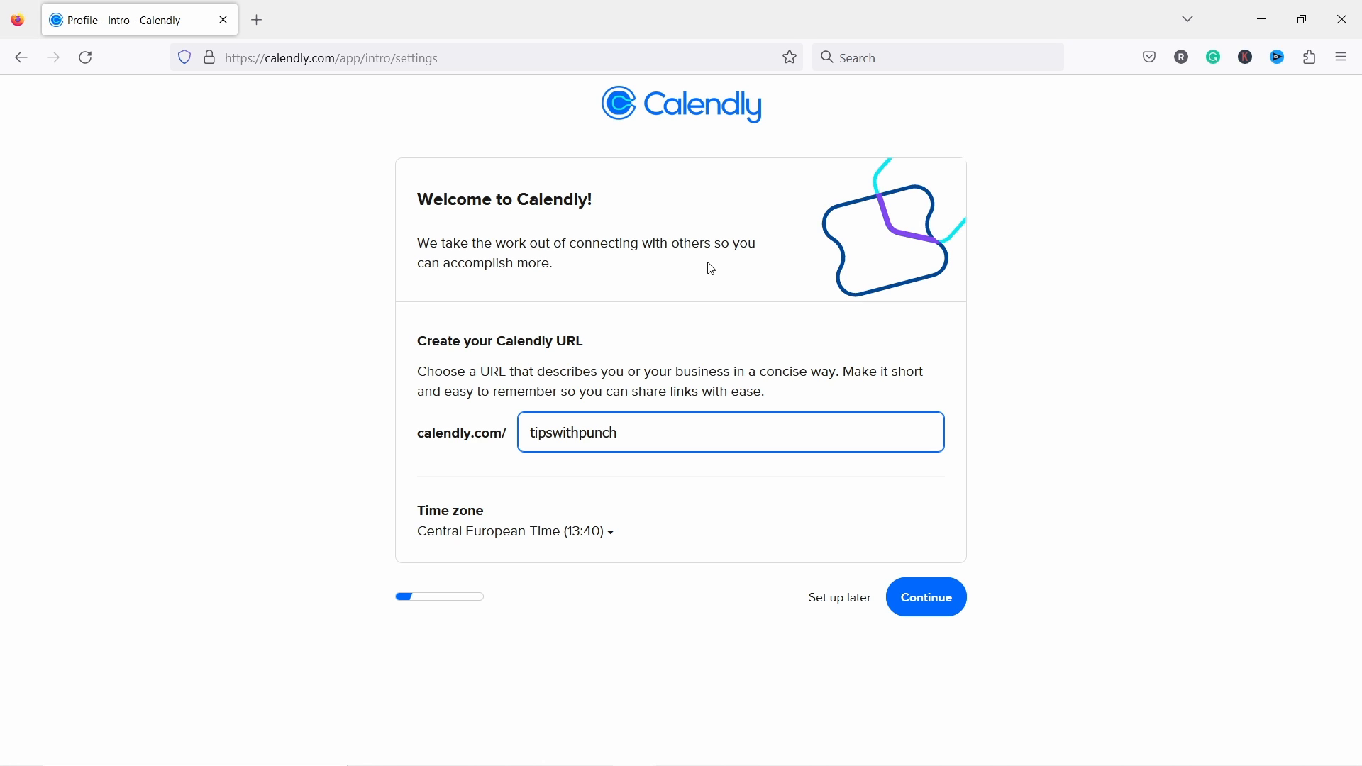
left_click(931, 601)
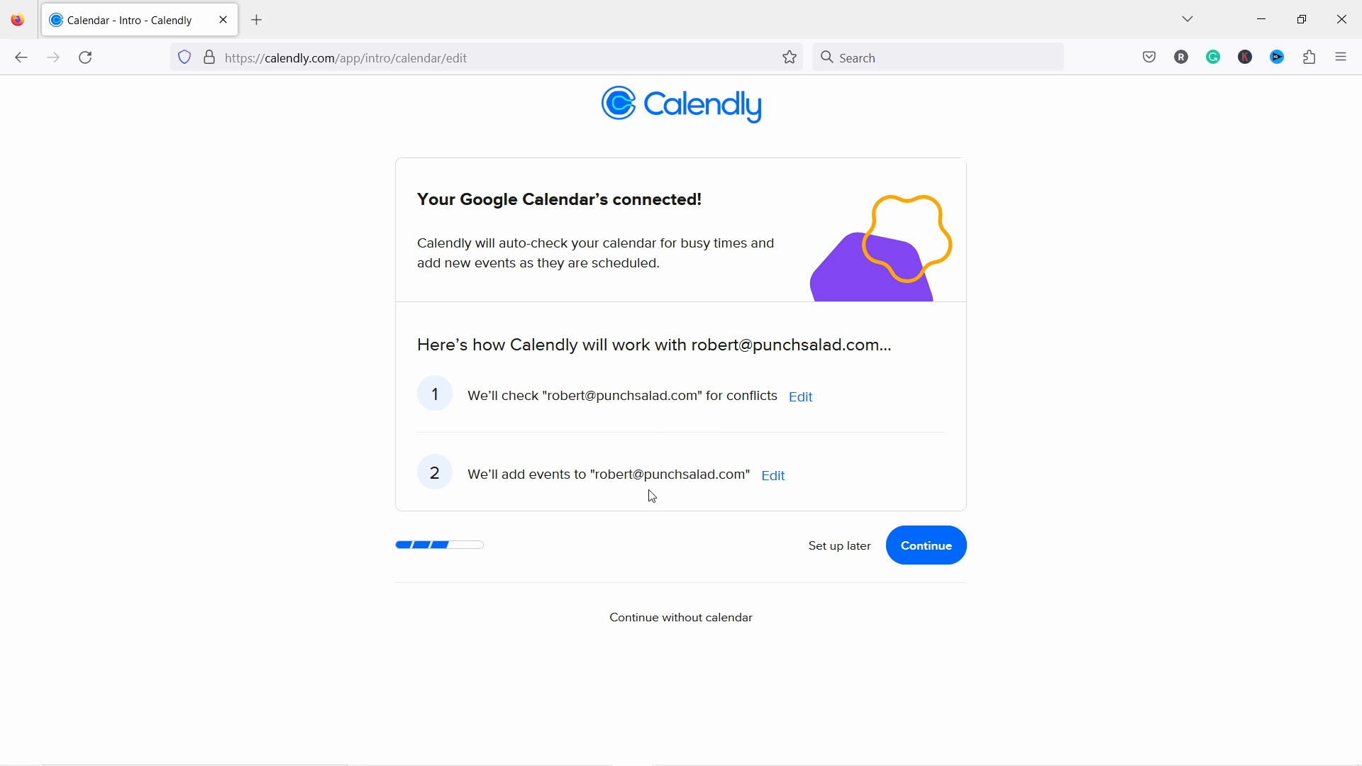
Step: Set available hours to 10:00–16:00, pick Freelance + Consultant as the role, and finish onboarding
left_click(928, 547)
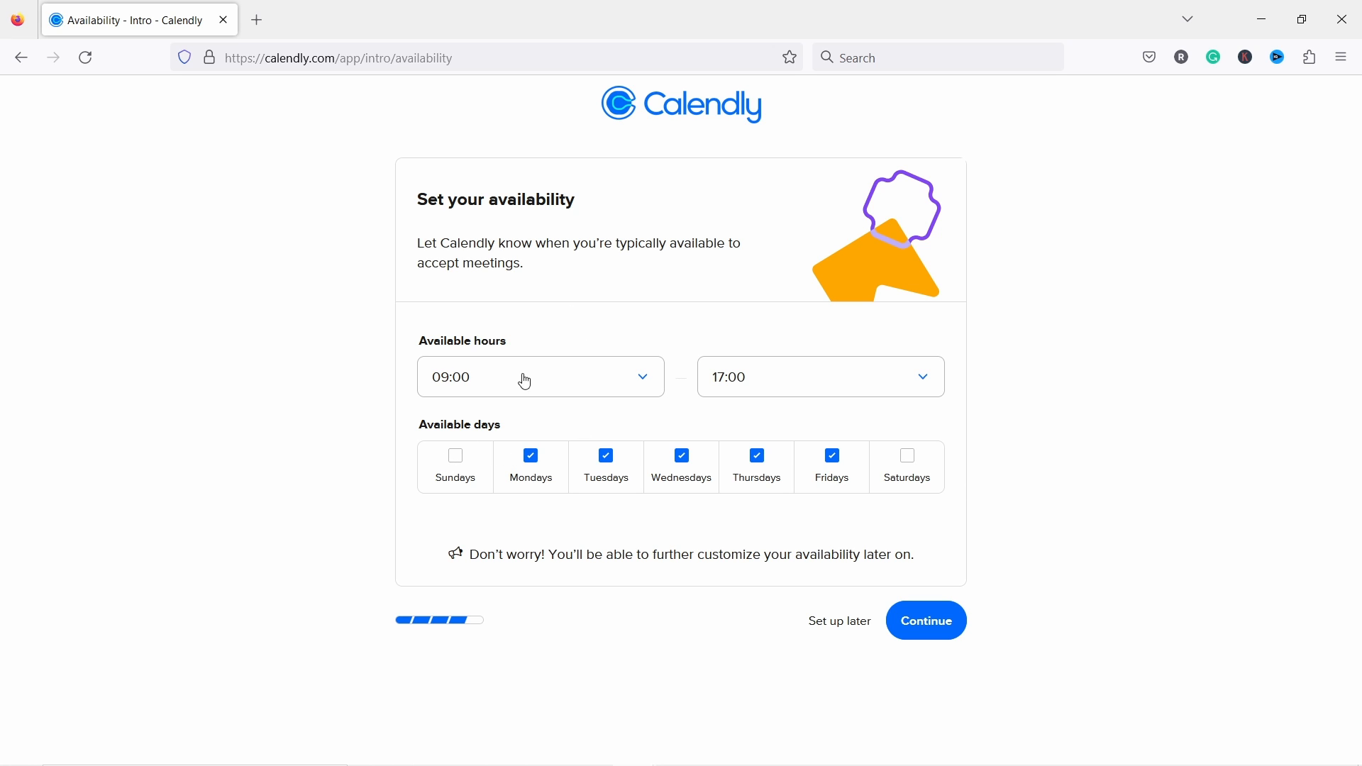
left_click(494, 379)
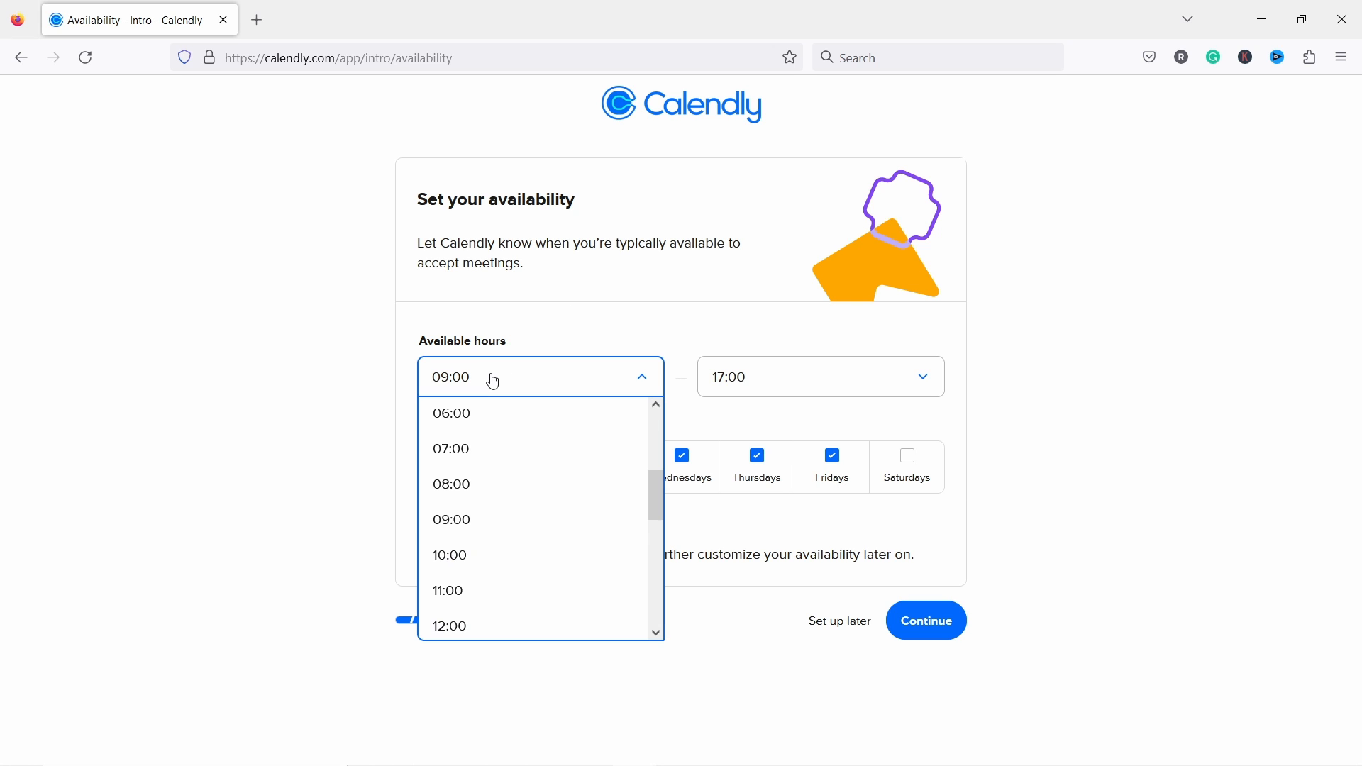
left_click(460, 557)
left_click(773, 388)
left_click(774, 495)
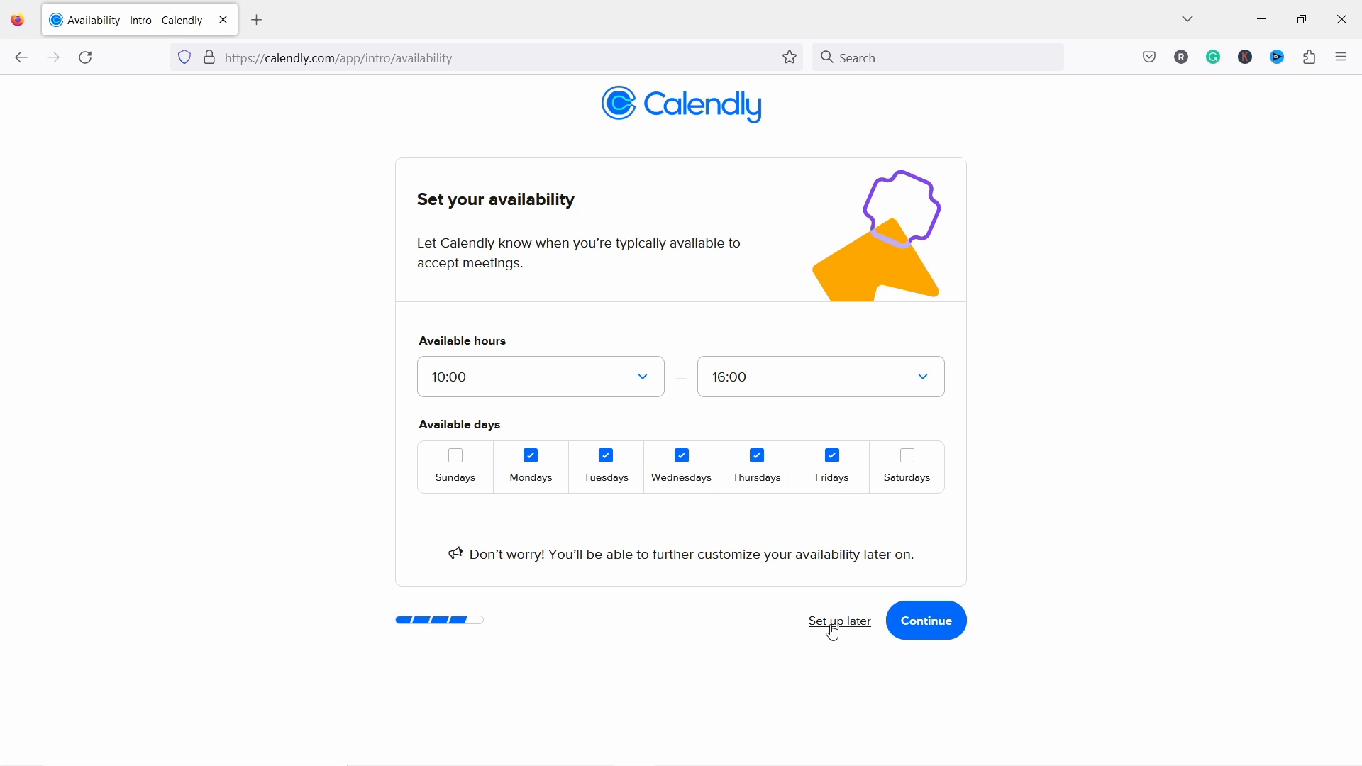
left_click(930, 628)
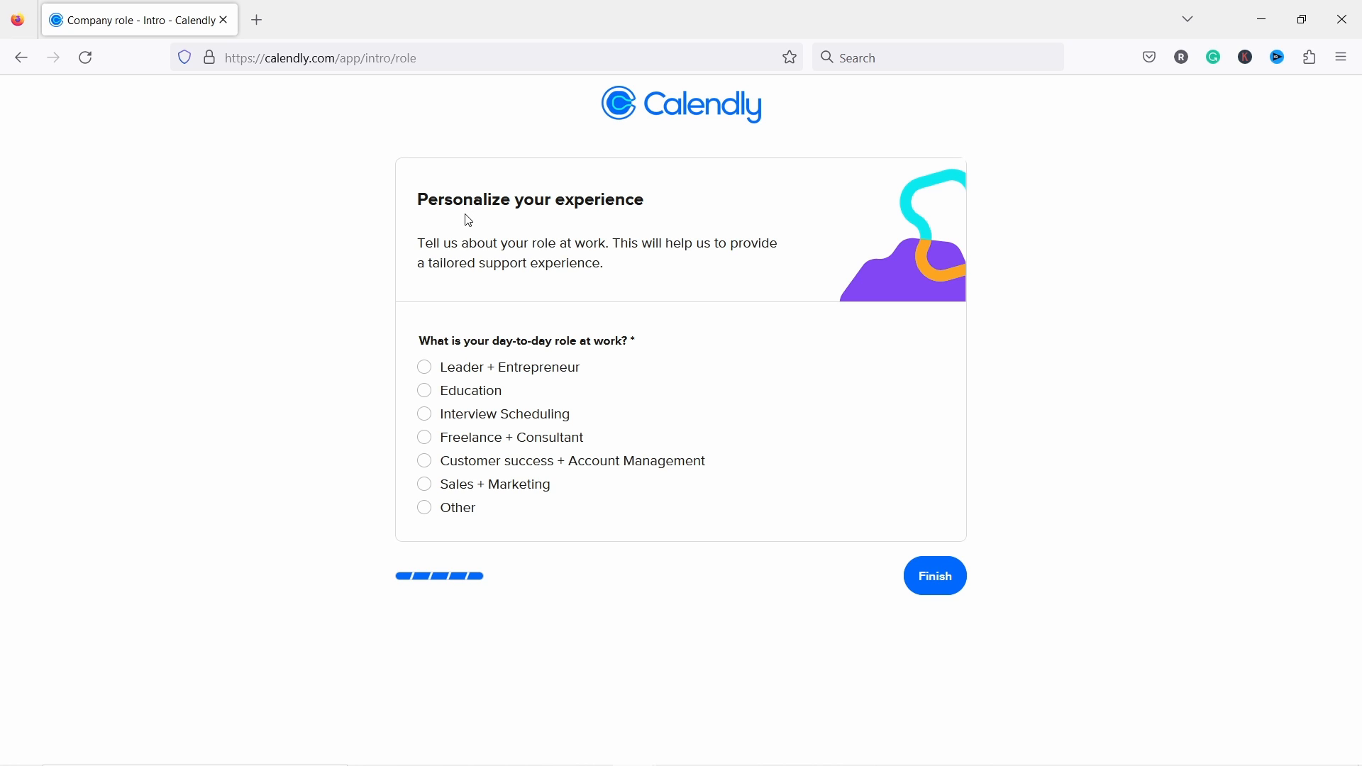
left_click(426, 440)
left_click(948, 587)
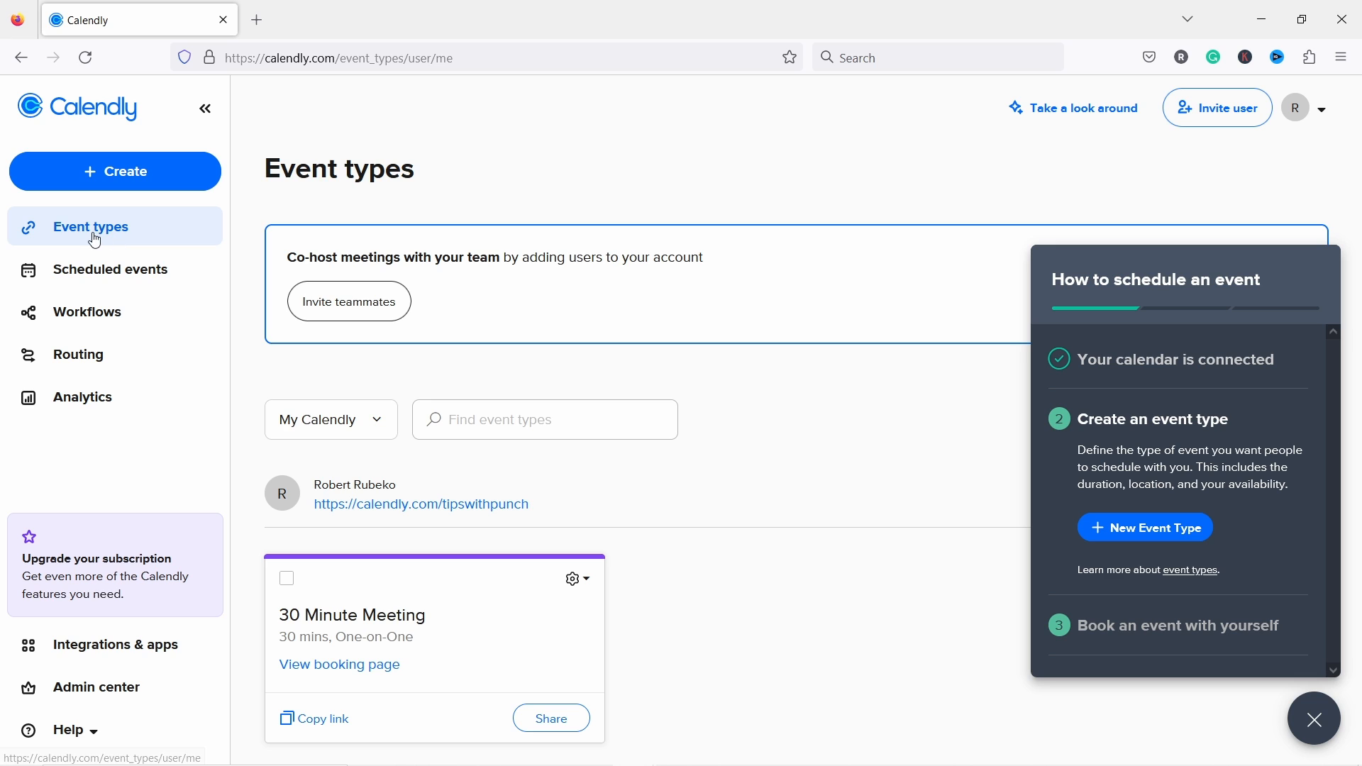
Step: Create a new One-on-One event type with yourself as the host
left_click(141, 180)
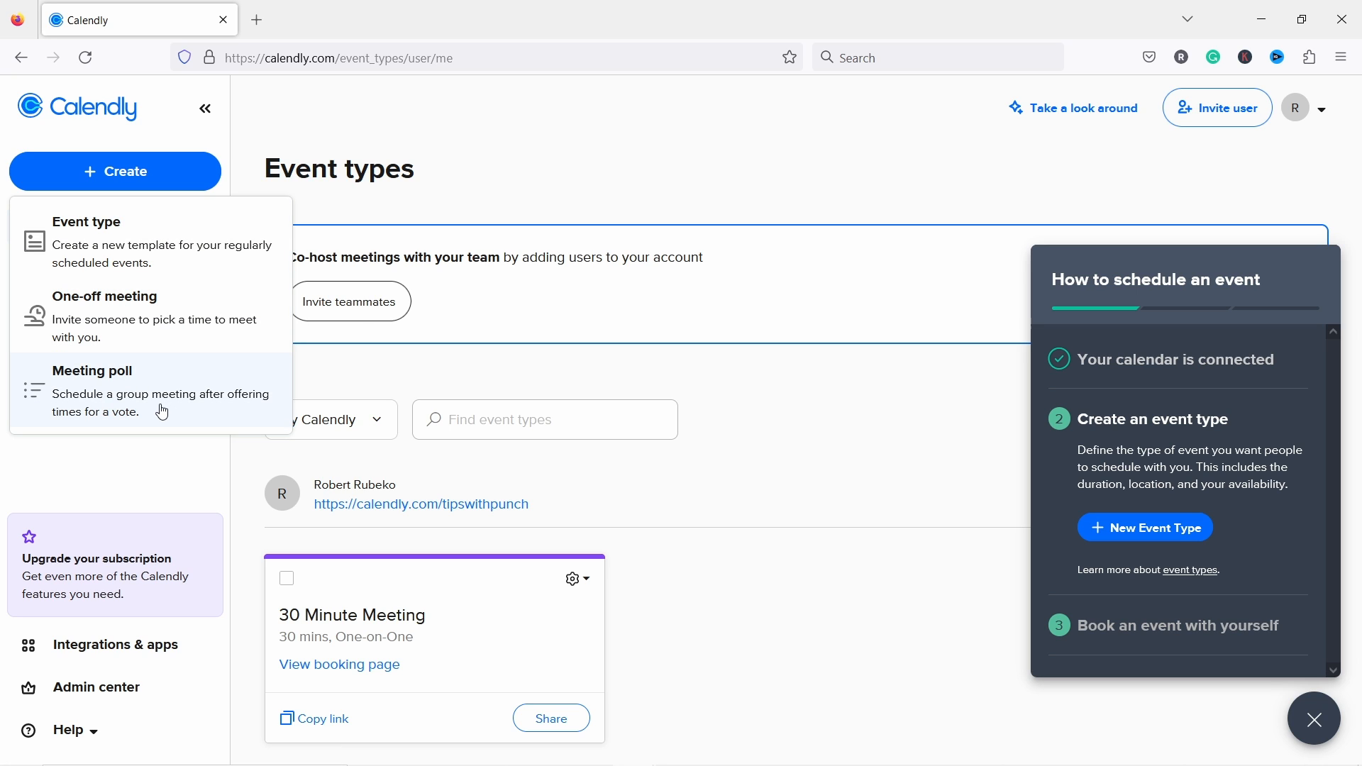
left_click(110, 252)
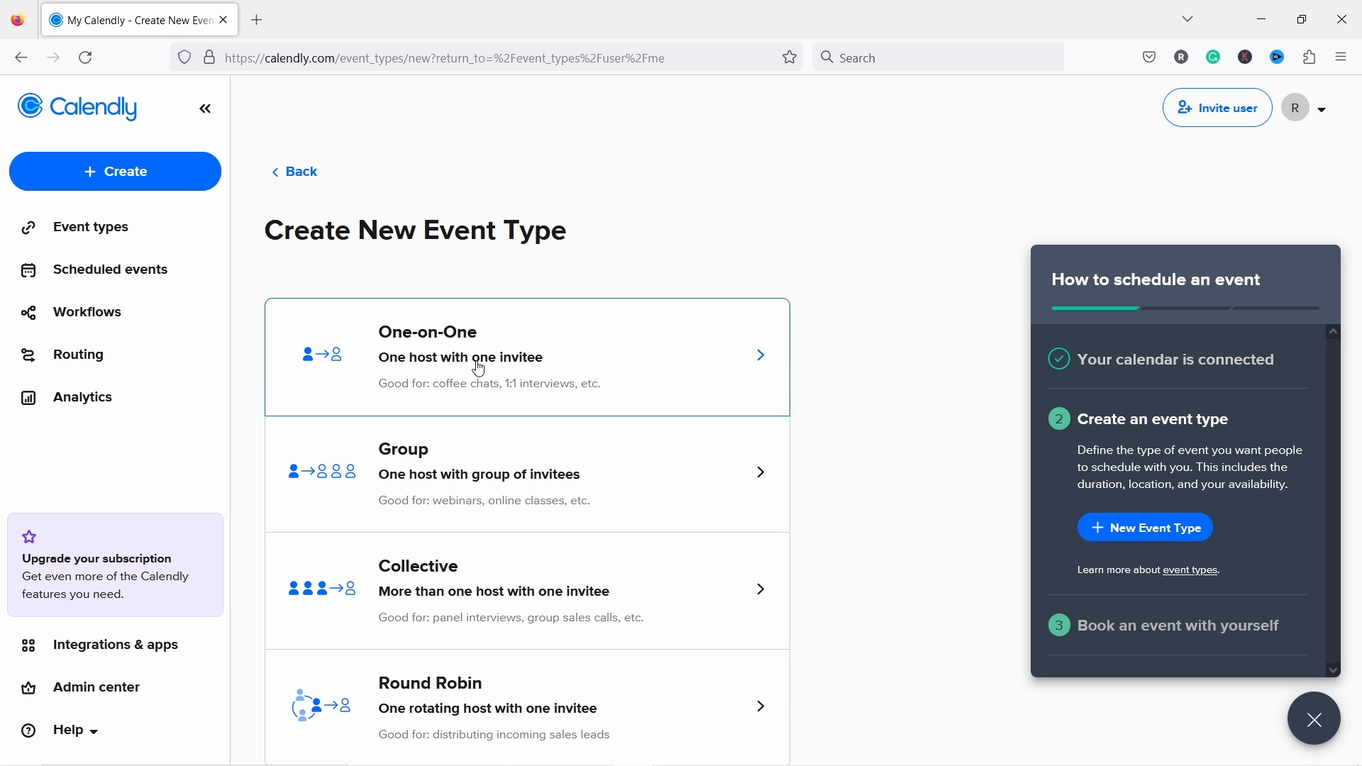
left_click(437, 360)
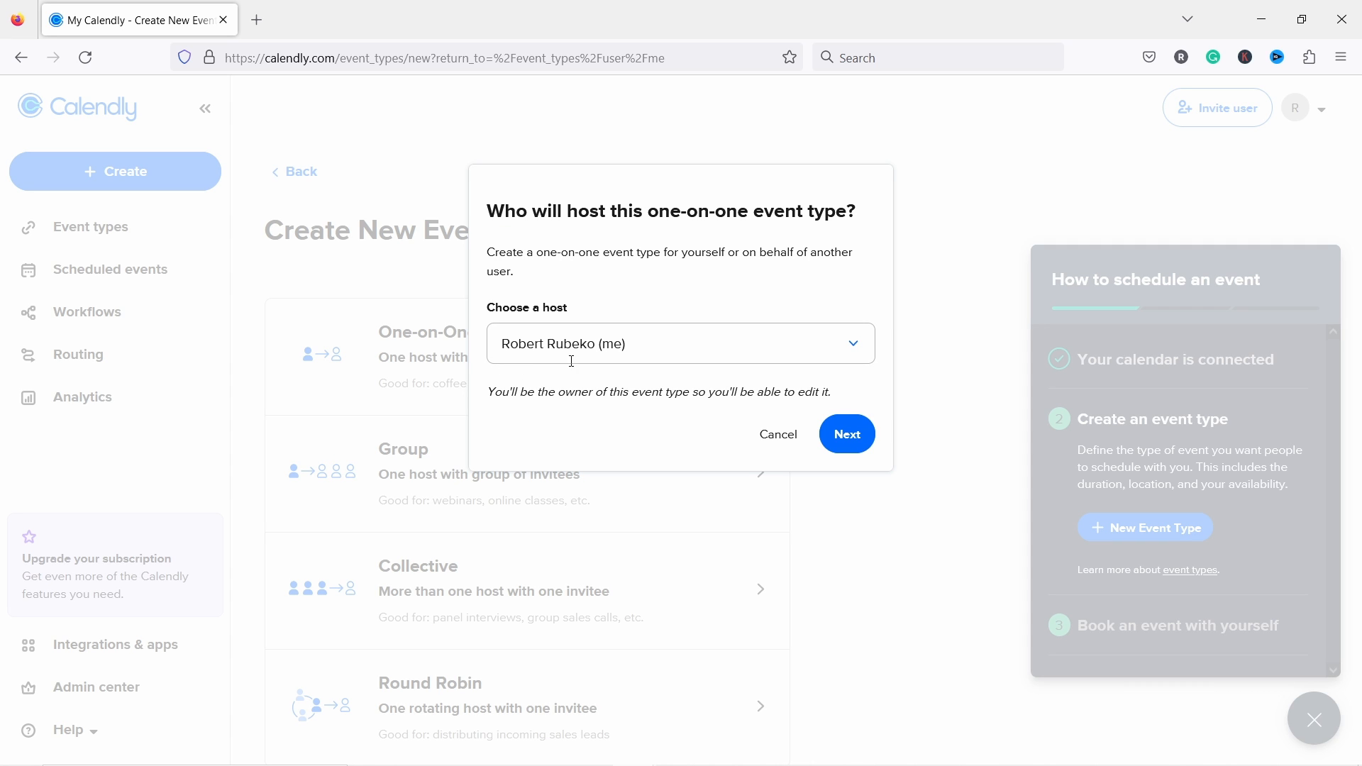
left_click(851, 442)
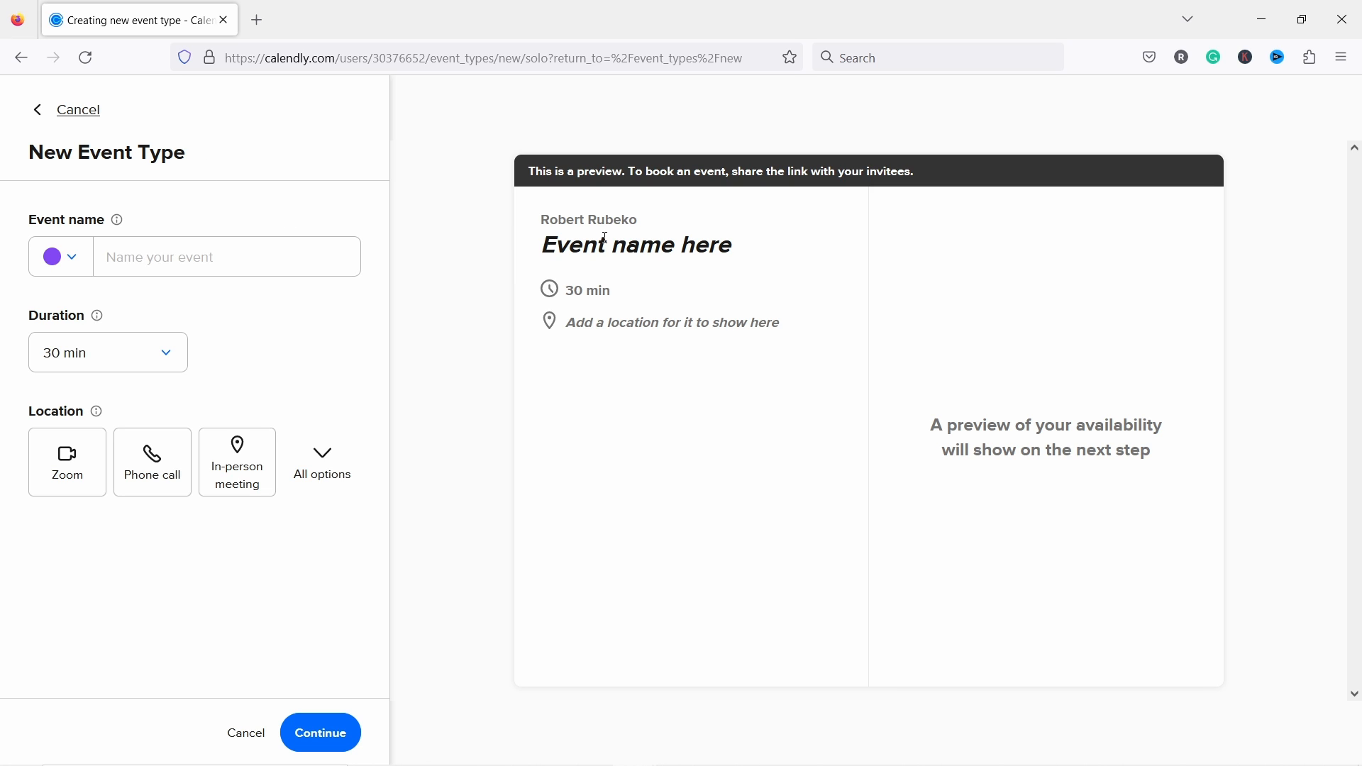
Step: Name the event 'Ask me anything' and give it the orange color
left_click(149, 257)
type("AS")
key("BackSpace")
type("s")
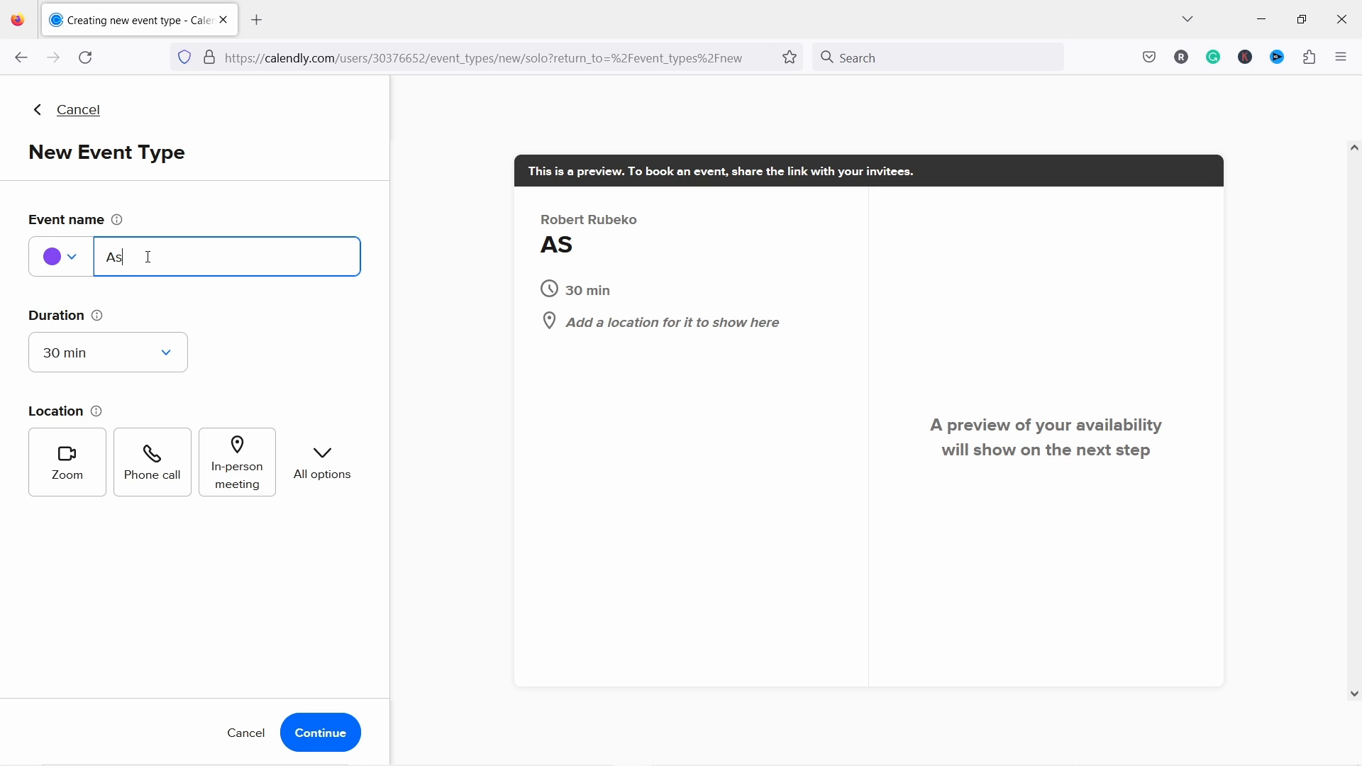
type("k me anything")
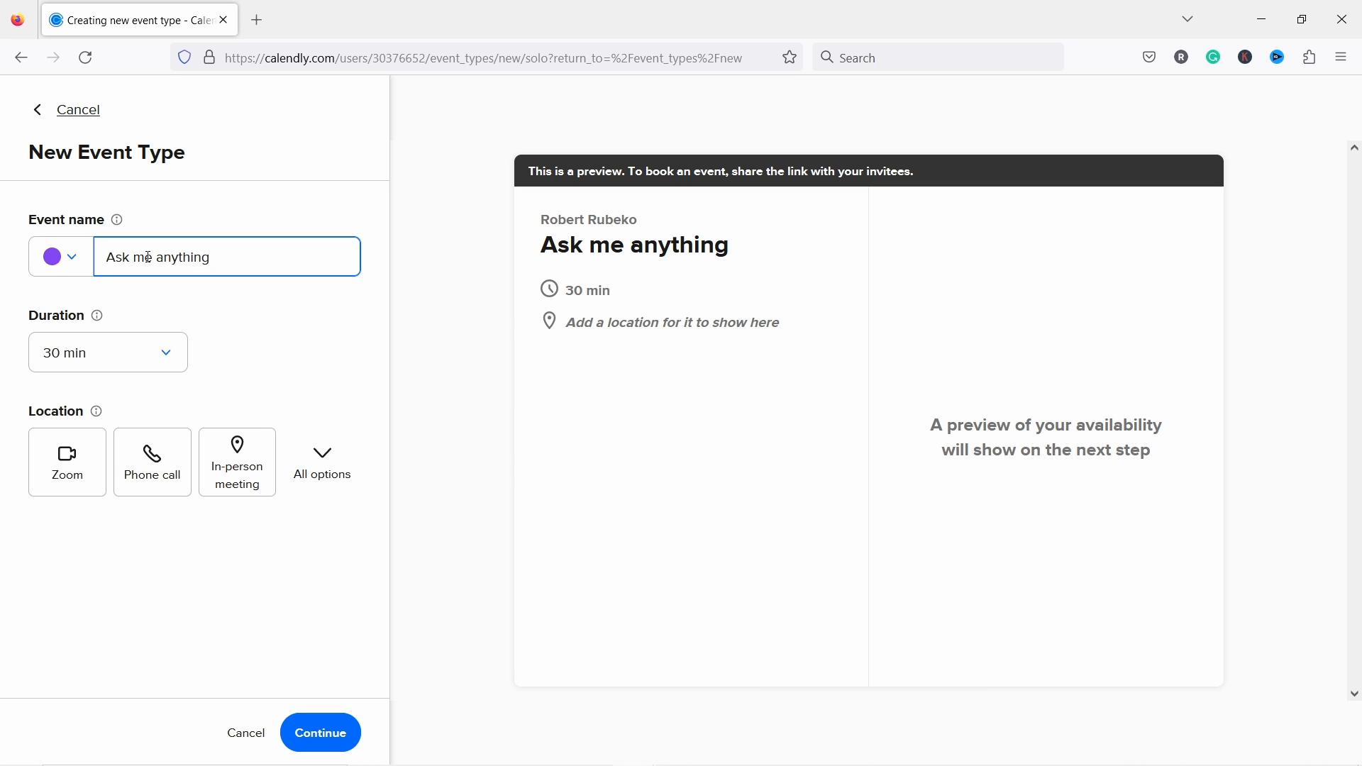
left_click(60, 266)
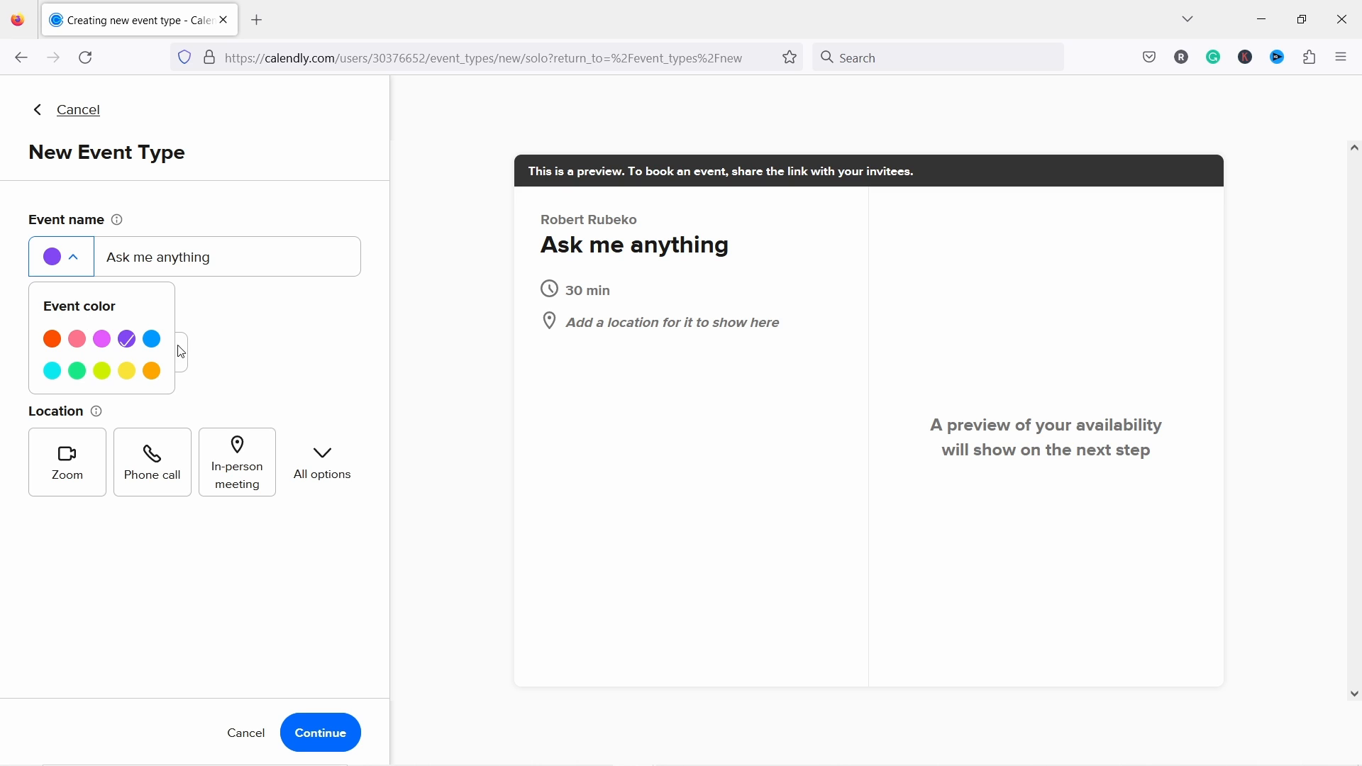
left_click(152, 372)
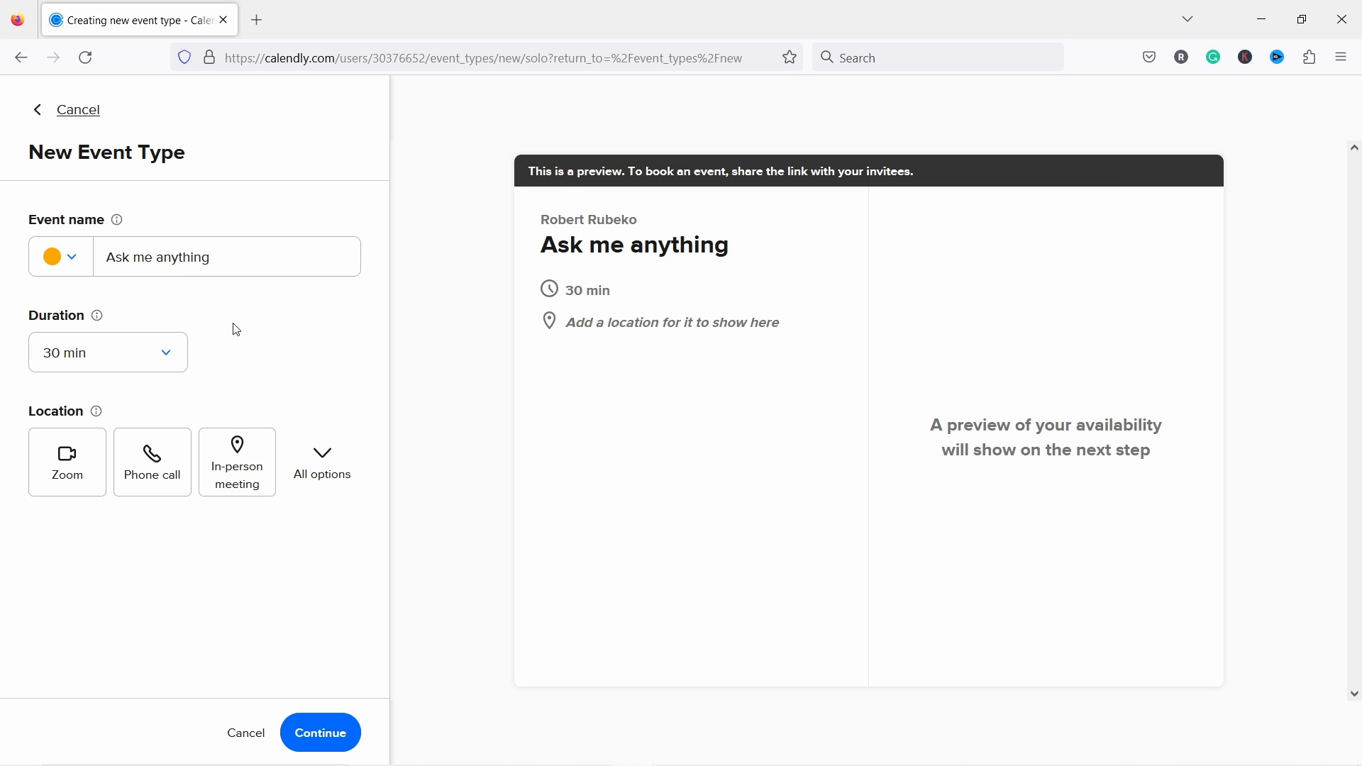
Step: Keep the 30 min duration, set Google Meet as the location, and create the event
left_click(146, 355)
left_click(323, 349)
left_click(334, 458)
scroll(334, 447, "down", 1)
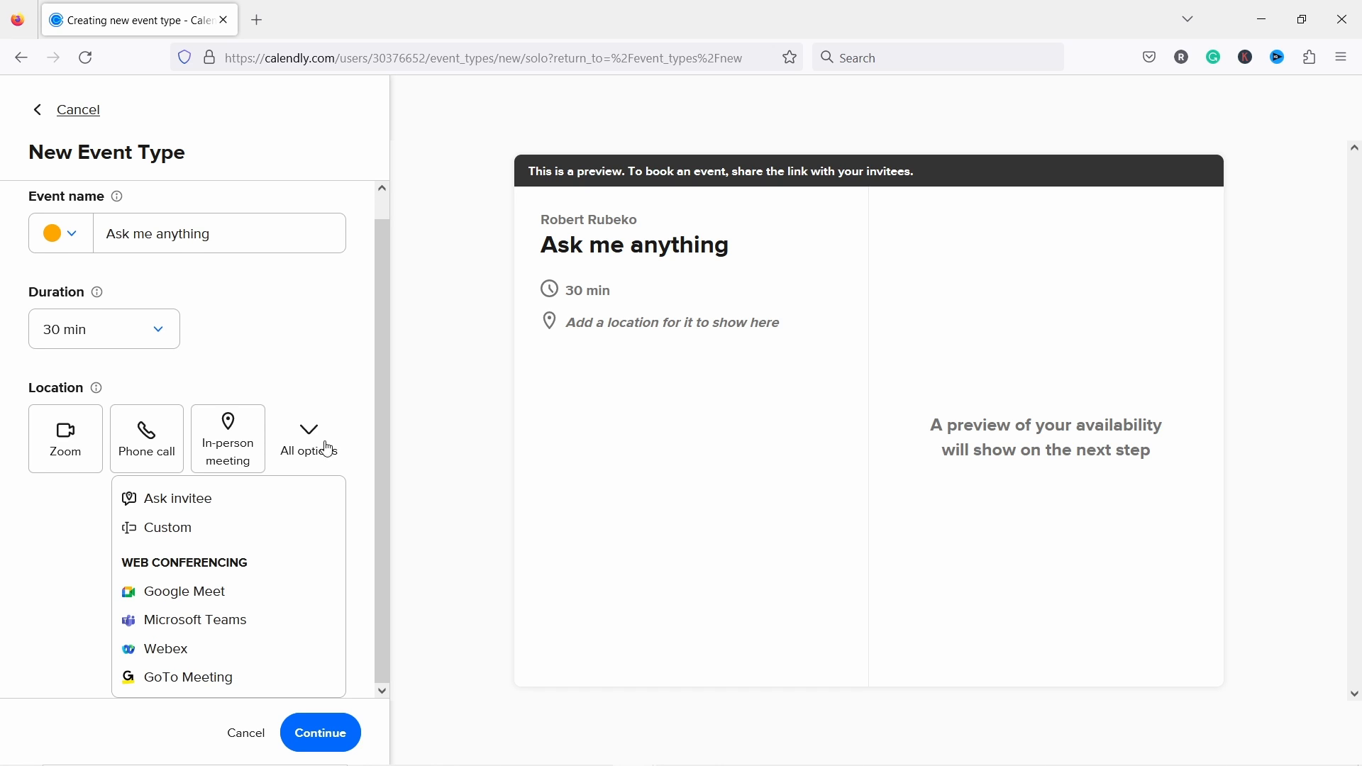
left_click(186, 601)
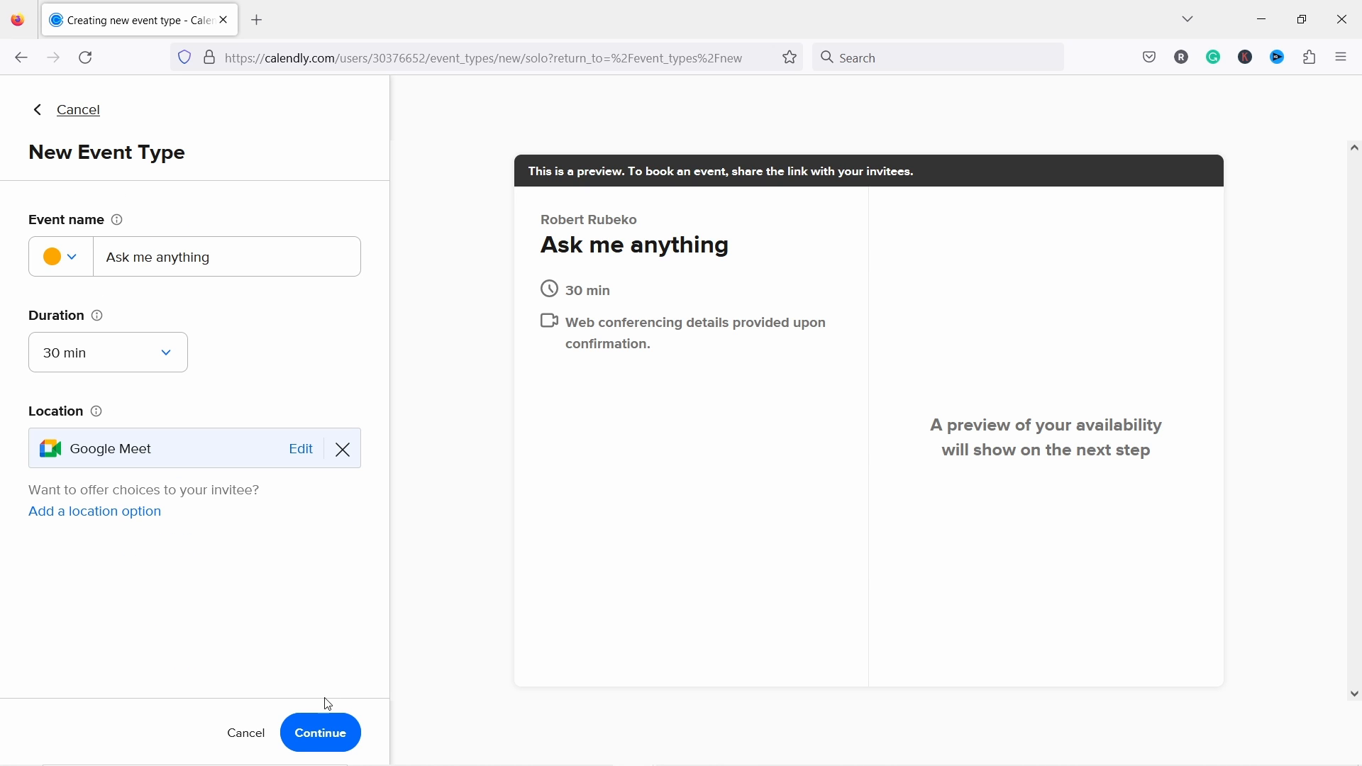
left_click(323, 735)
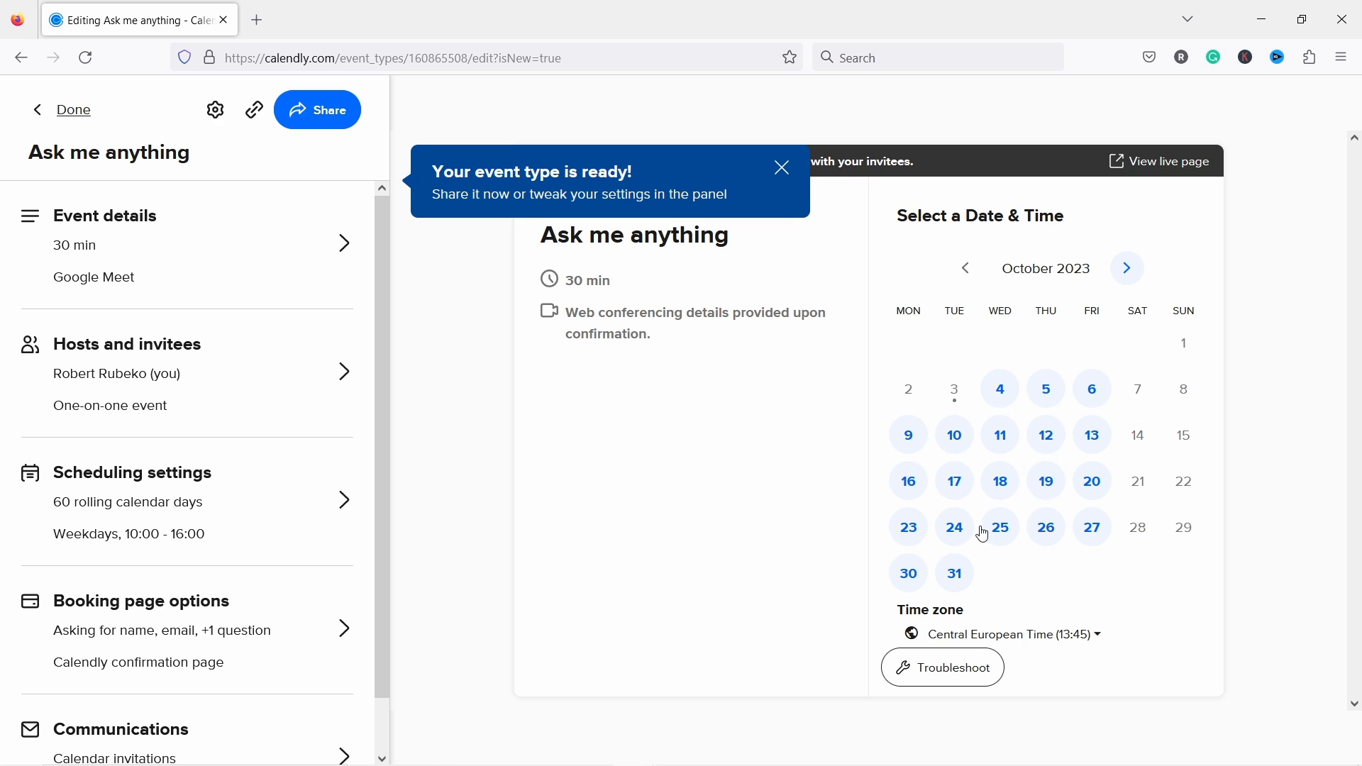
Step: Limit bookings to 30 calendar days ahead and open the Weekdays 10:00–16:00 hours
left_click(783, 177)
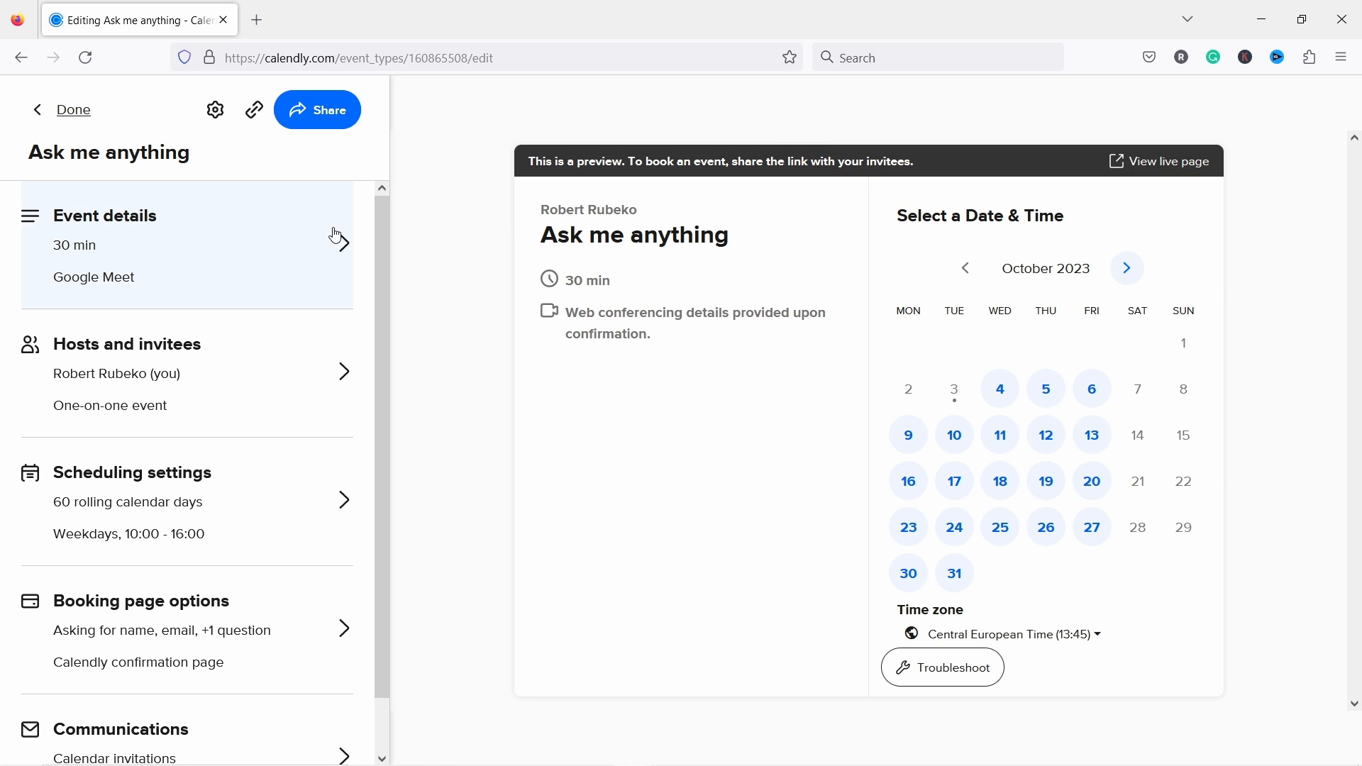
scroll(206, 269, "down", 1)
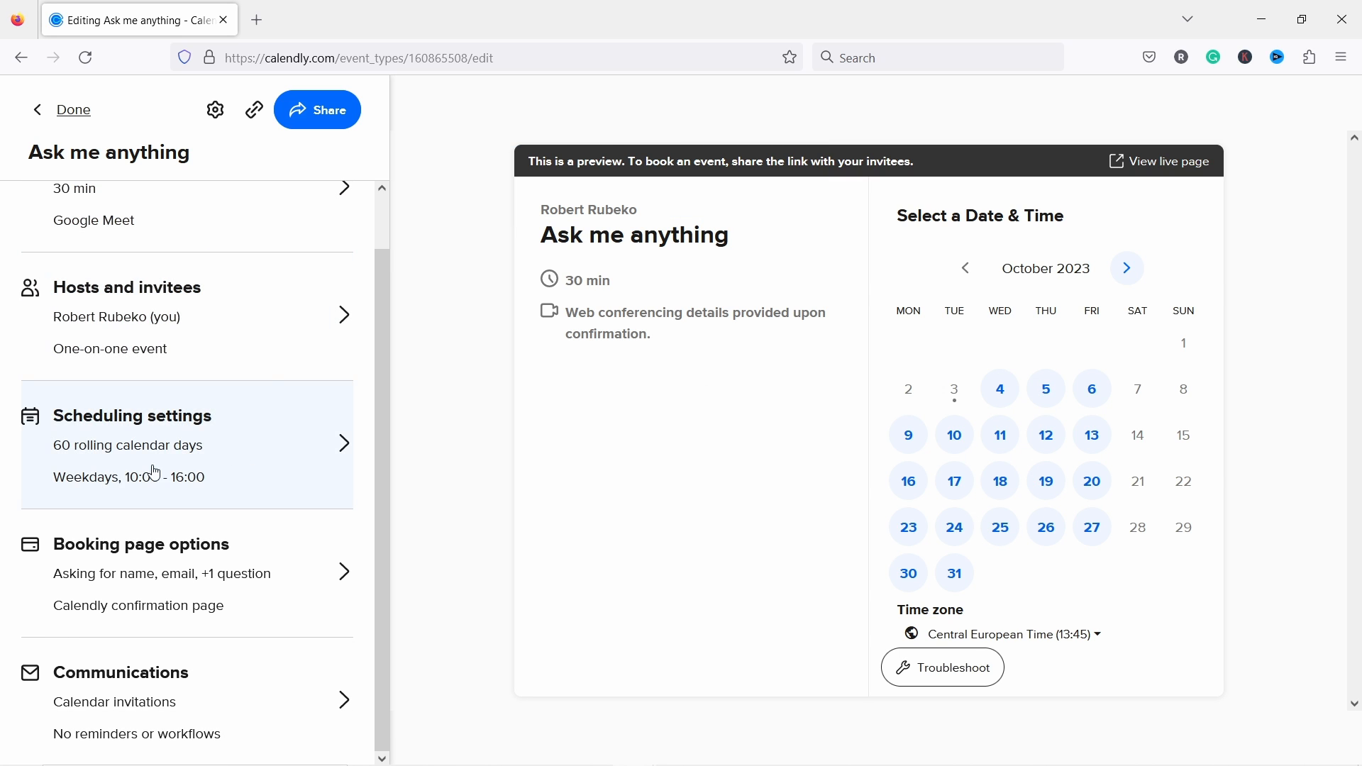
left_click(169, 433)
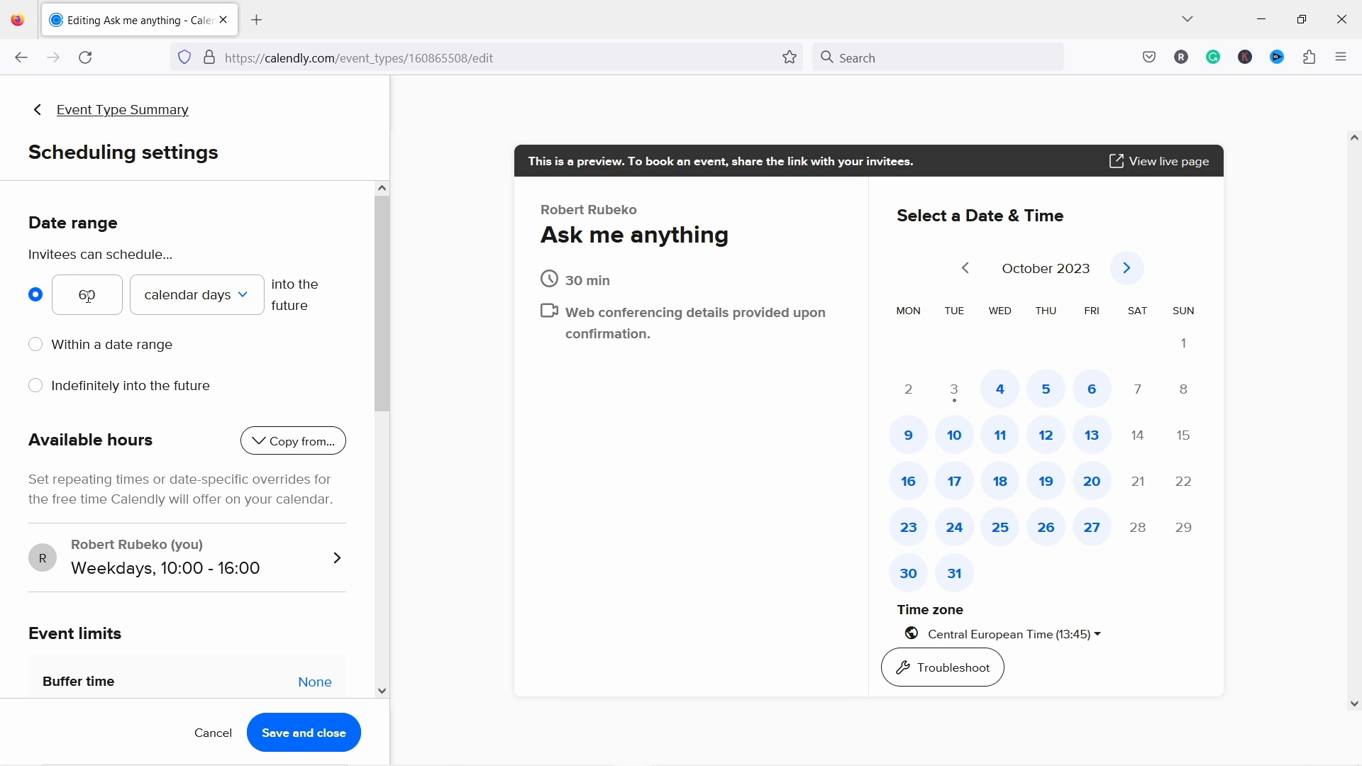
left_click_drag(90, 298, 80, 296)
type("3")
scroll(388, 261, "down", 3)
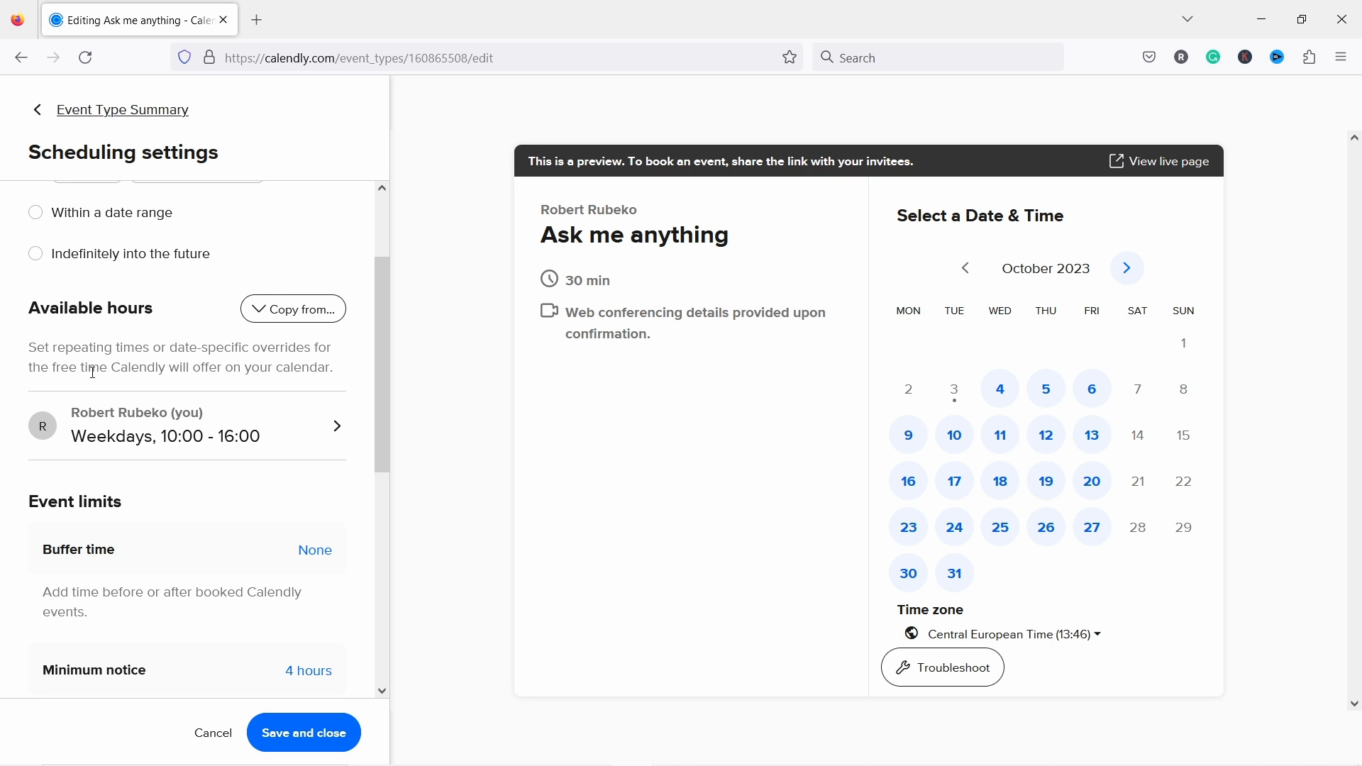
left_click(206, 436)
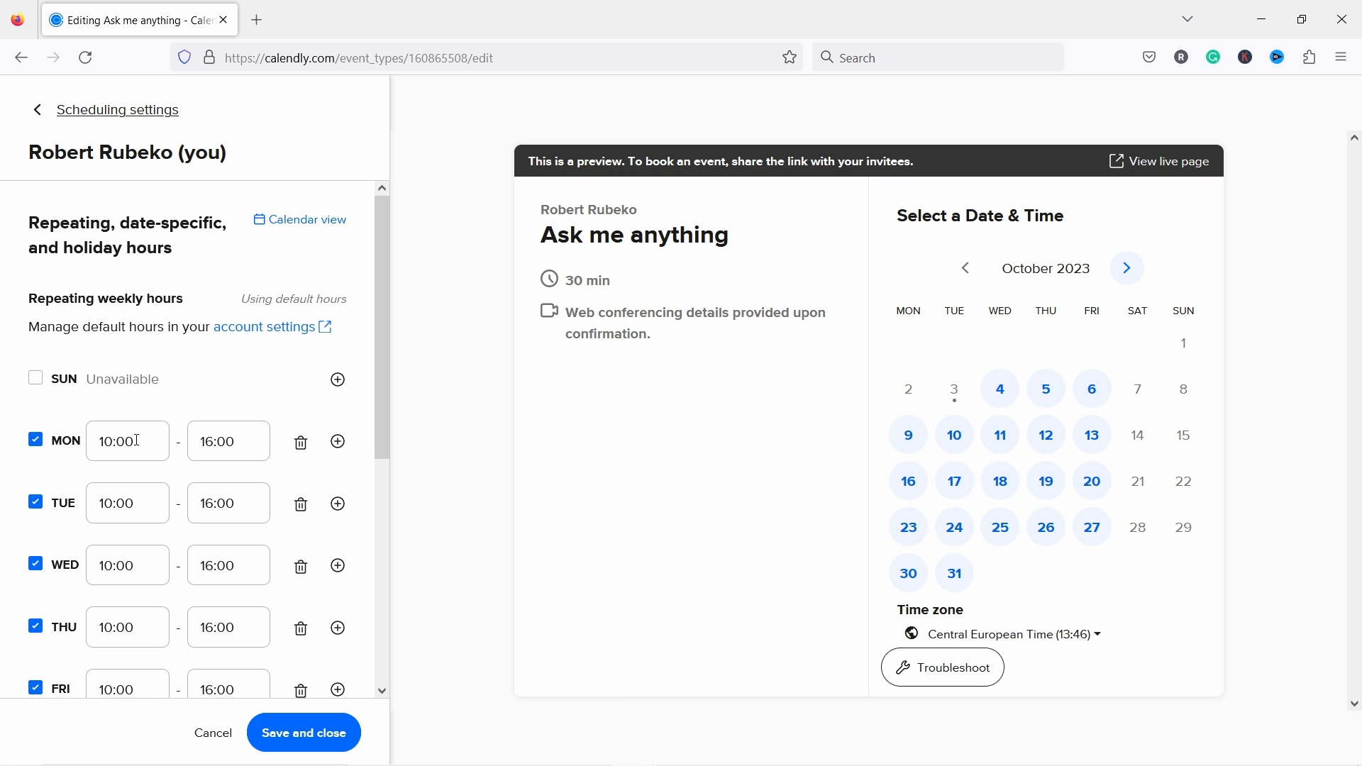
Step: End Monday at 12:00 and make Tuesday and Wednesday unavailable
left_click(241, 439)
type("12")
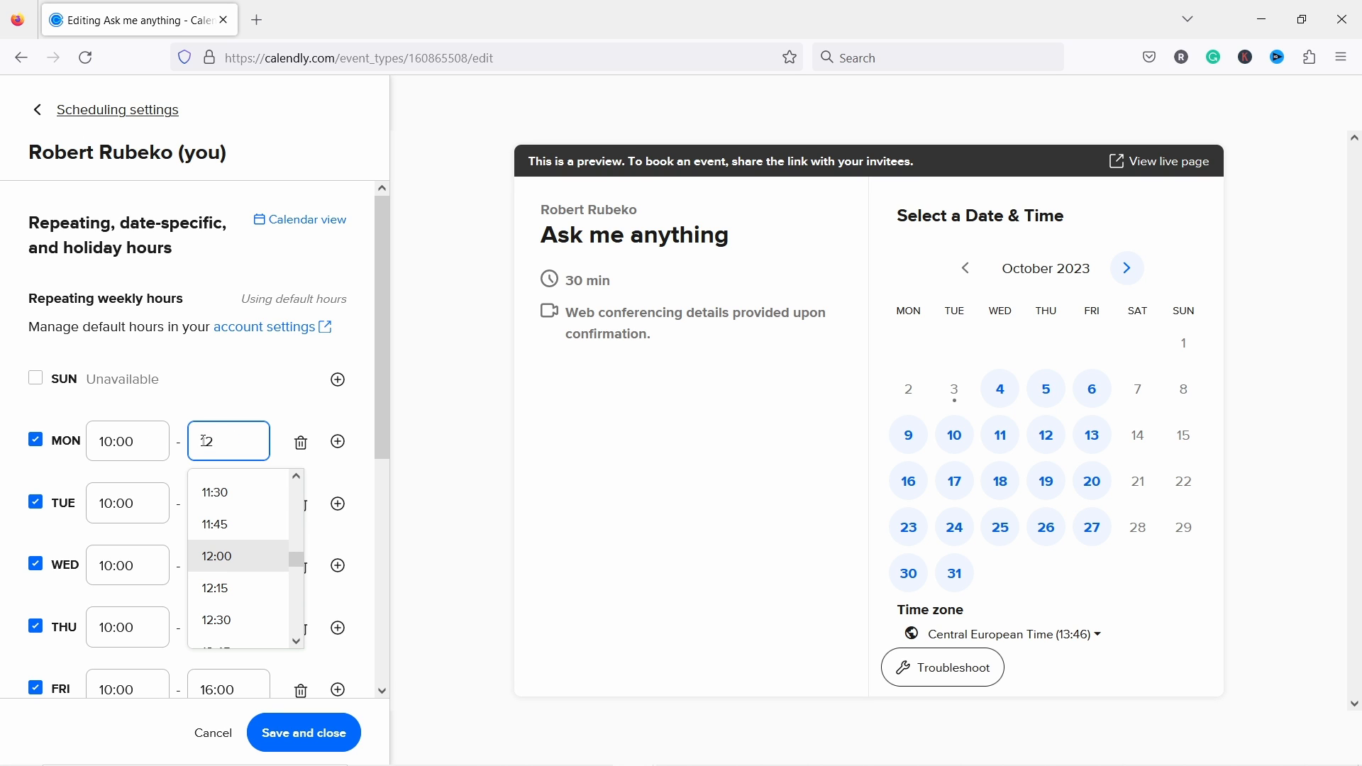
type(":00")
left_click(228, 413)
left_click(301, 505)
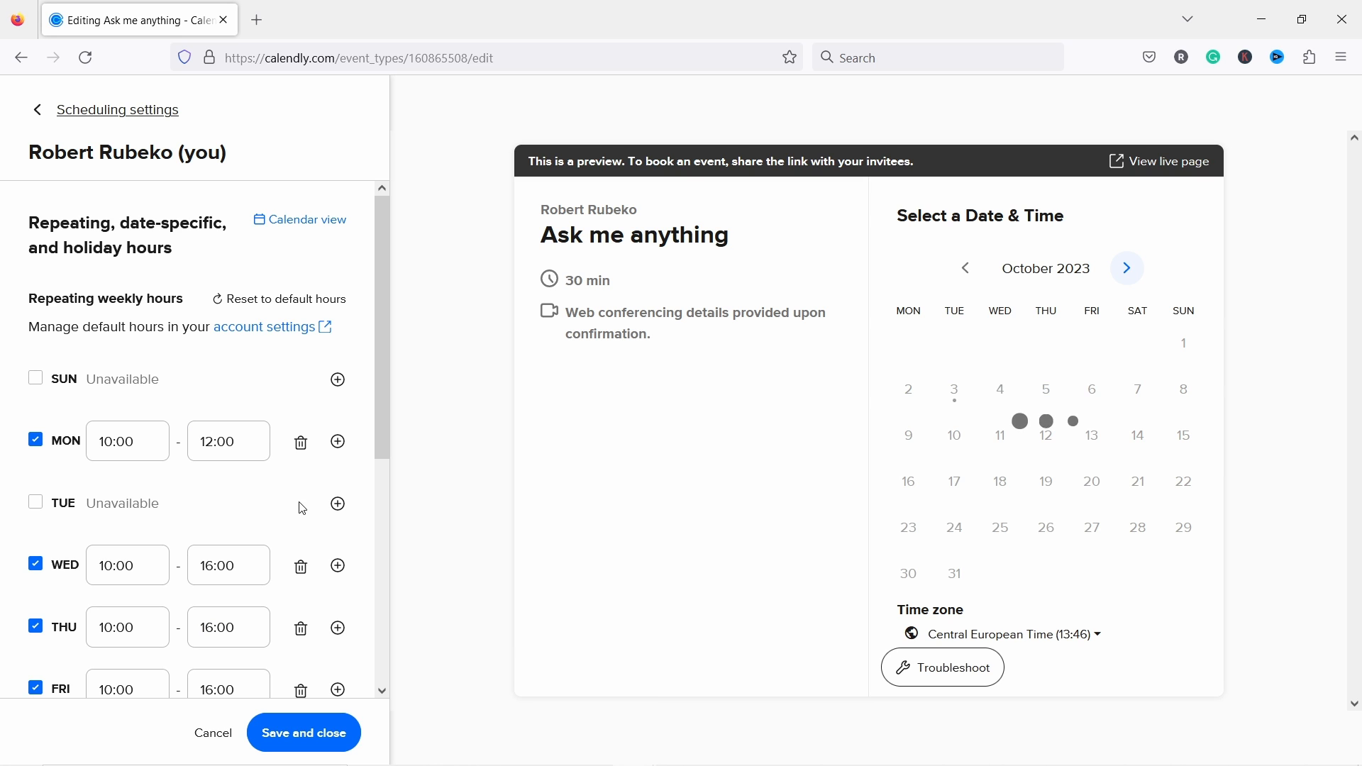
left_click(302, 571)
scroll(135, 541, "down", 2)
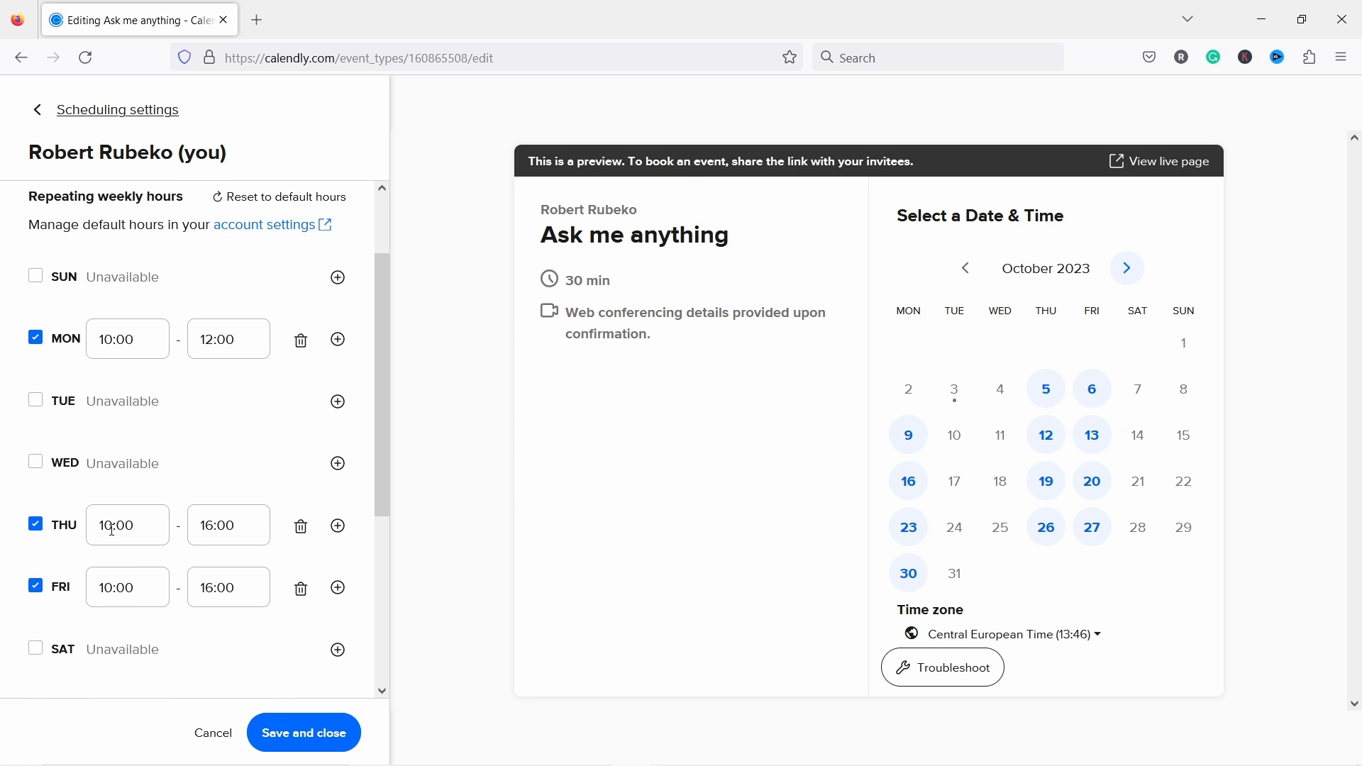
Step: Set Thursday's hours to 13:00–17:00
left_click(115, 525)
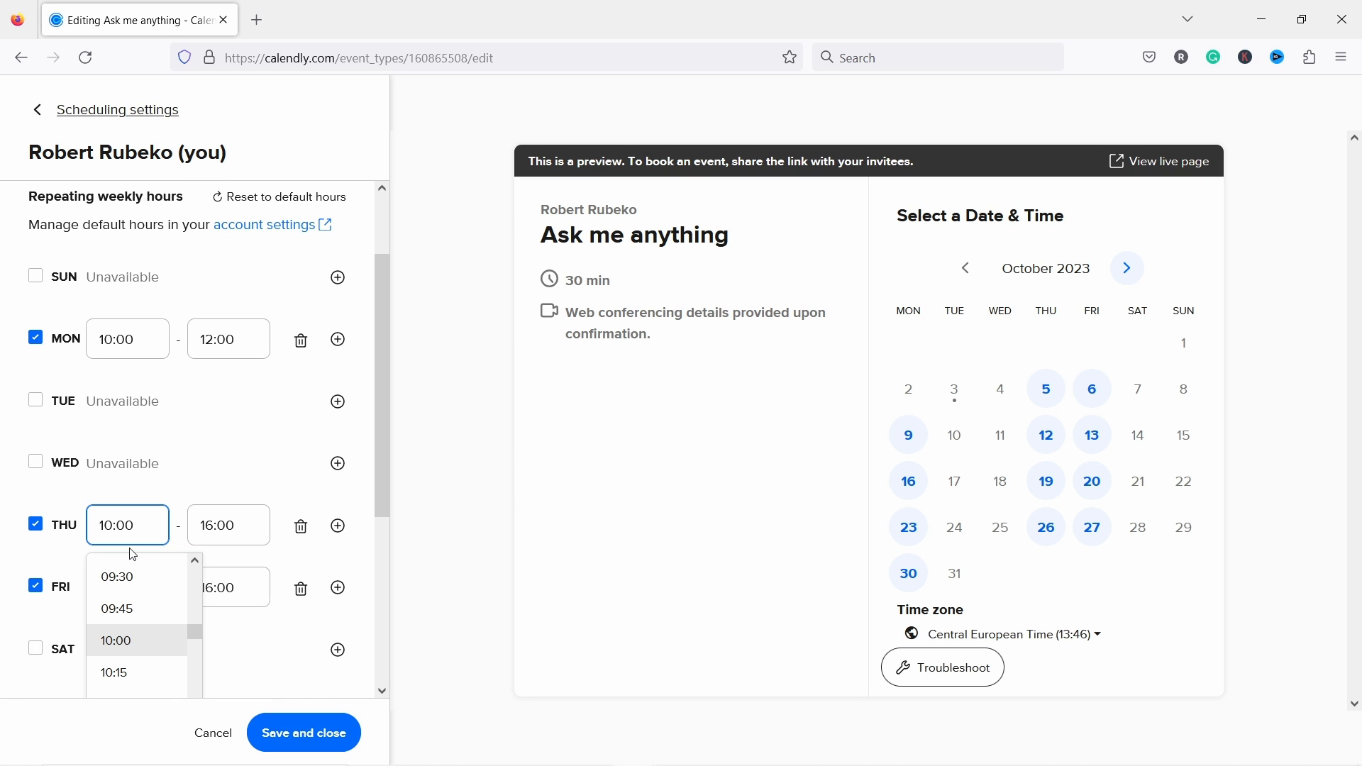
key("BackSpace")
type("3")
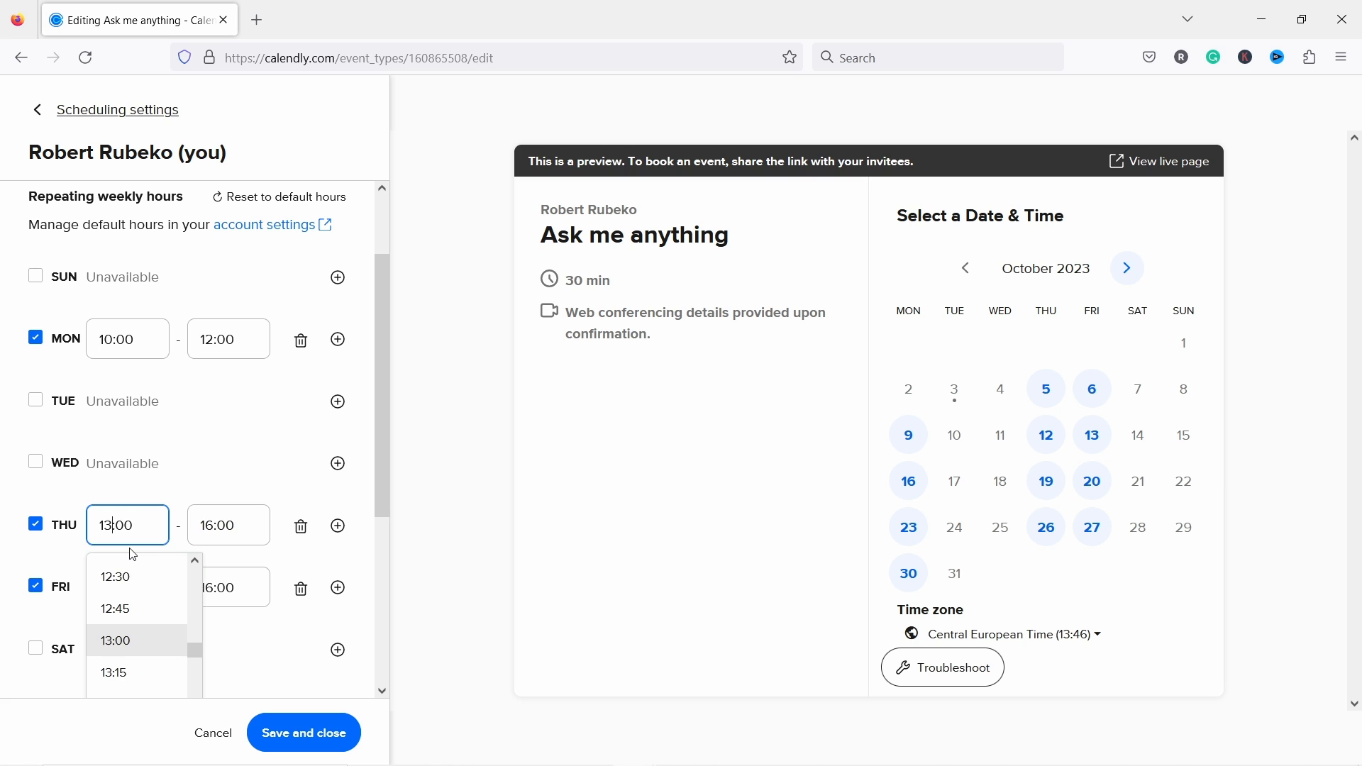
left_click(218, 527)
left_click_drag(216, 526, 207, 526)
type("5")
key("BackSpace")
type("7")
left_click(210, 450)
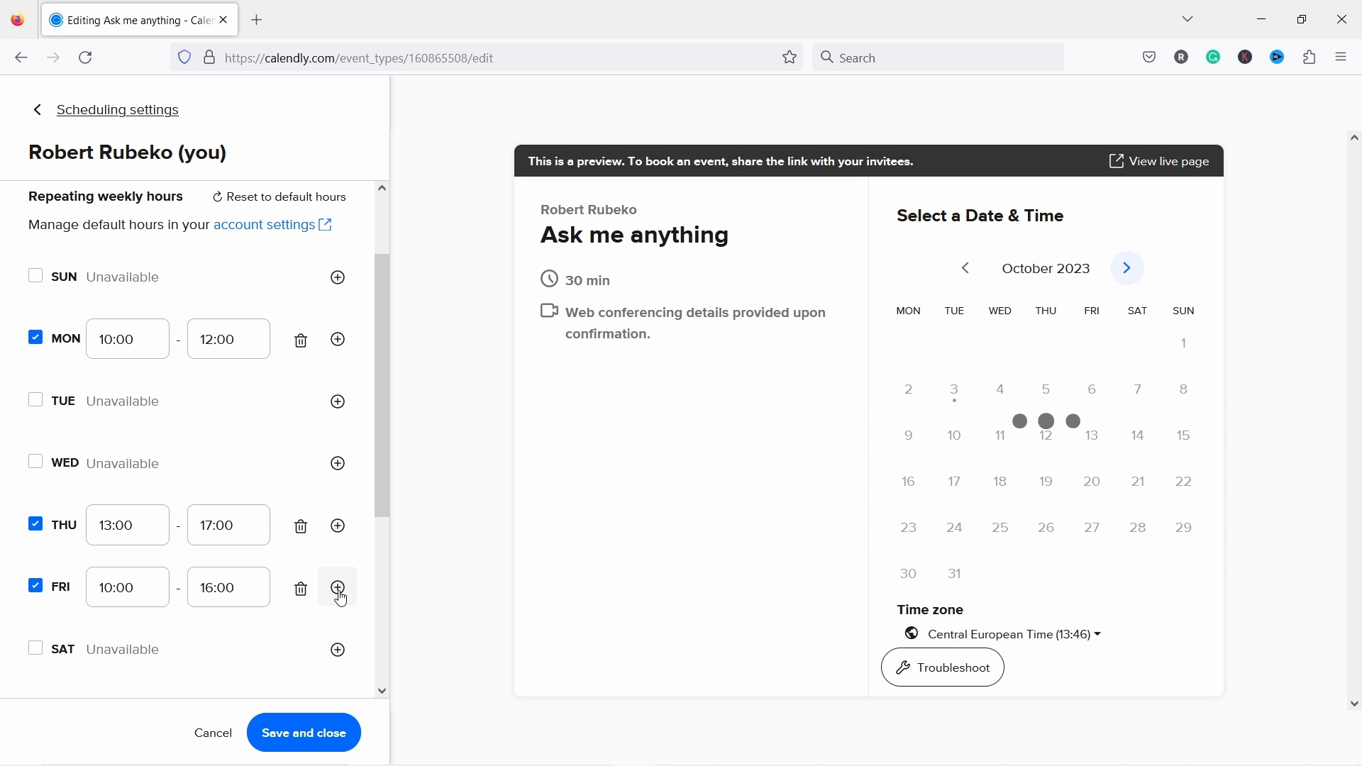
Step: Remove Friday's hours, check the October 5 and 9 previews, and save the schedule
left_click(301, 590)
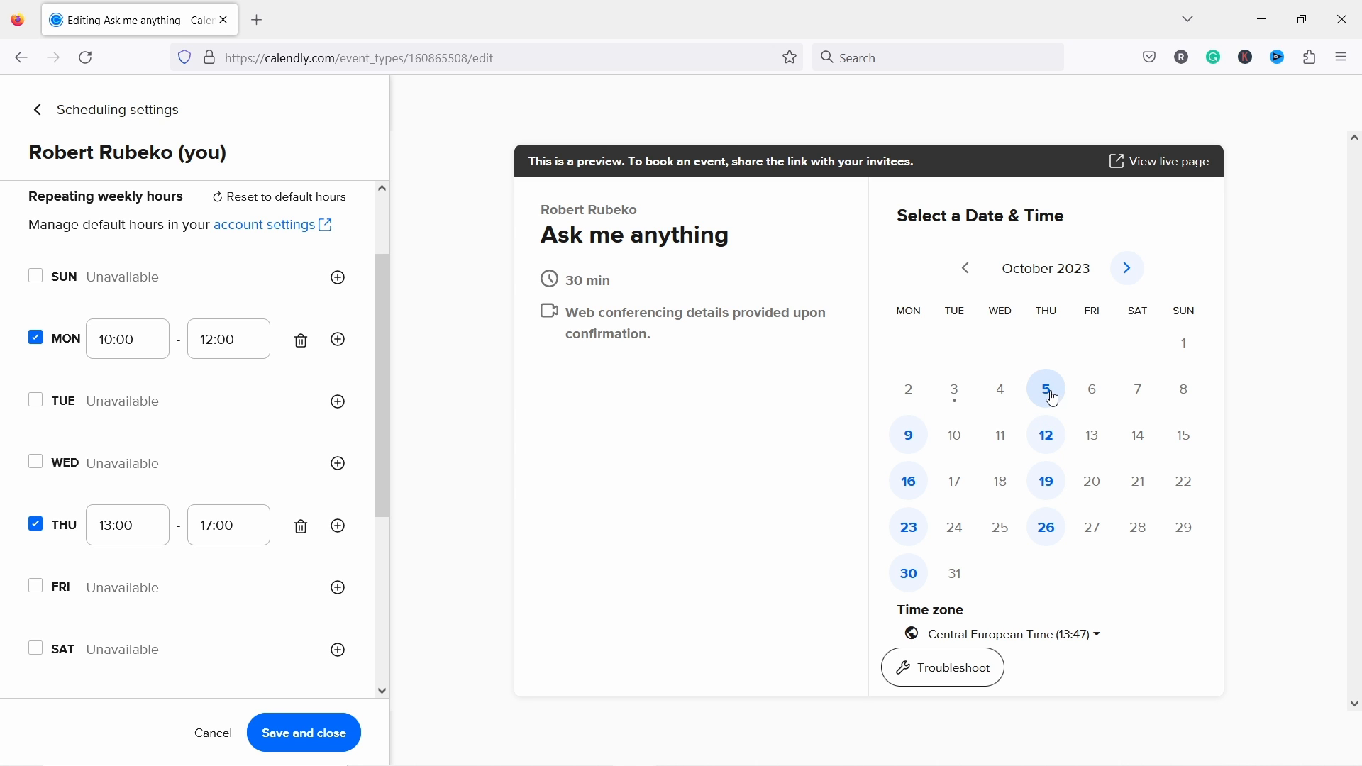
left_click(1054, 399)
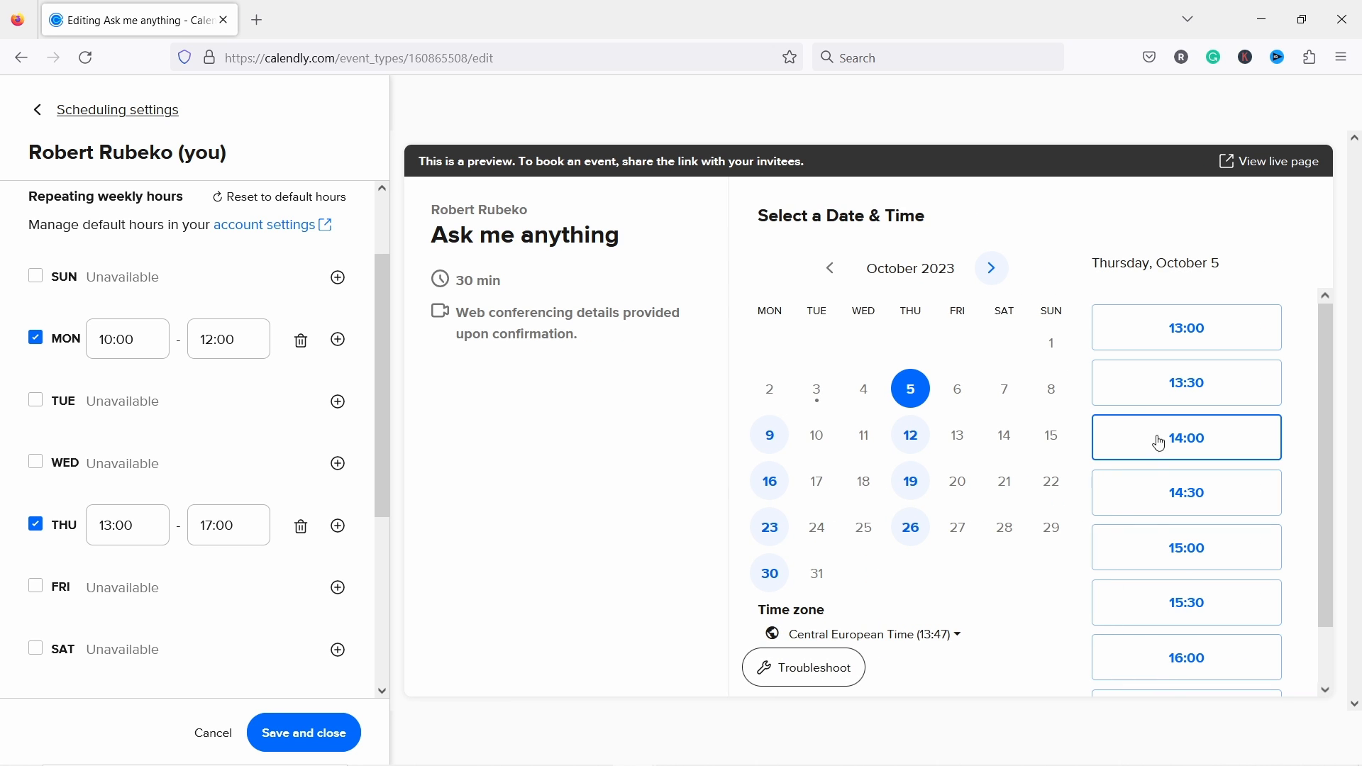
scroll(1156, 560, "down", 2)
scroll(1165, 568, "up", 2)
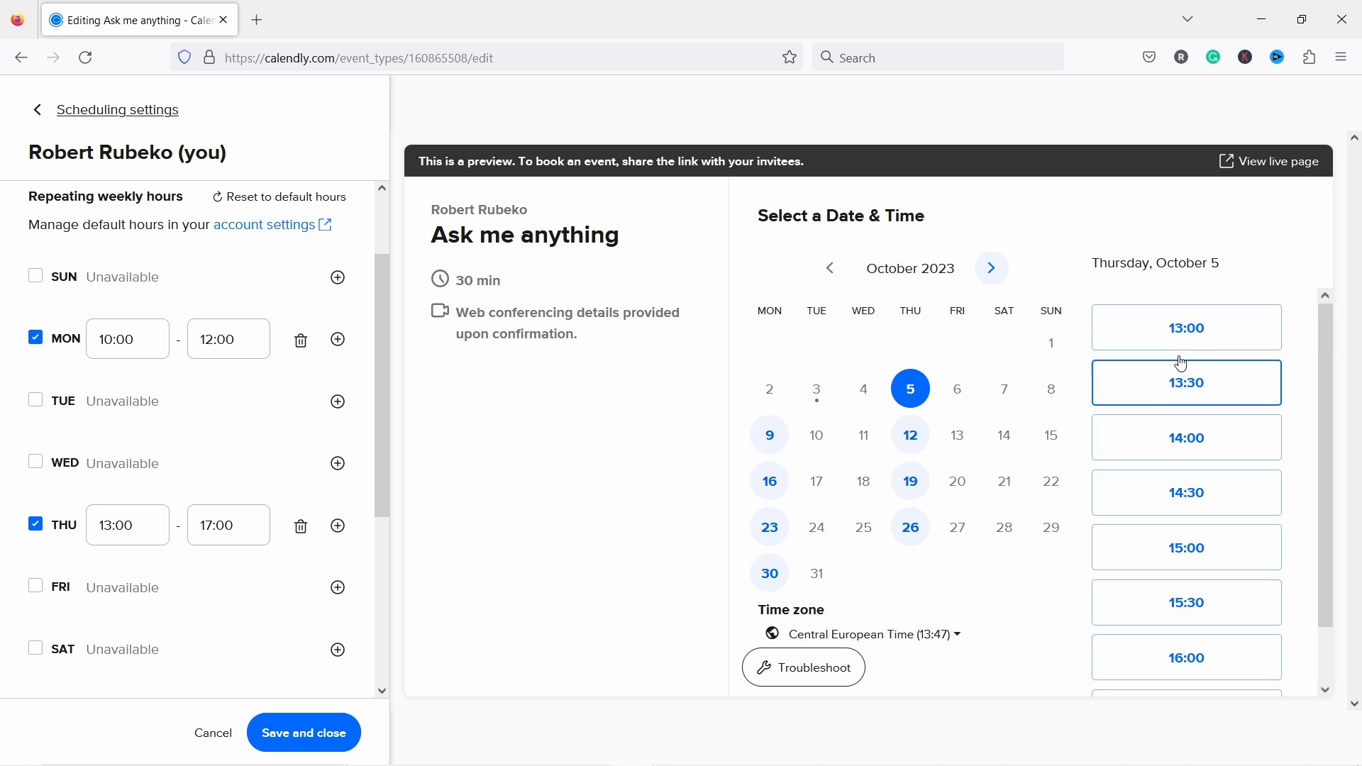
scroll(1199, 660, "down", 1)
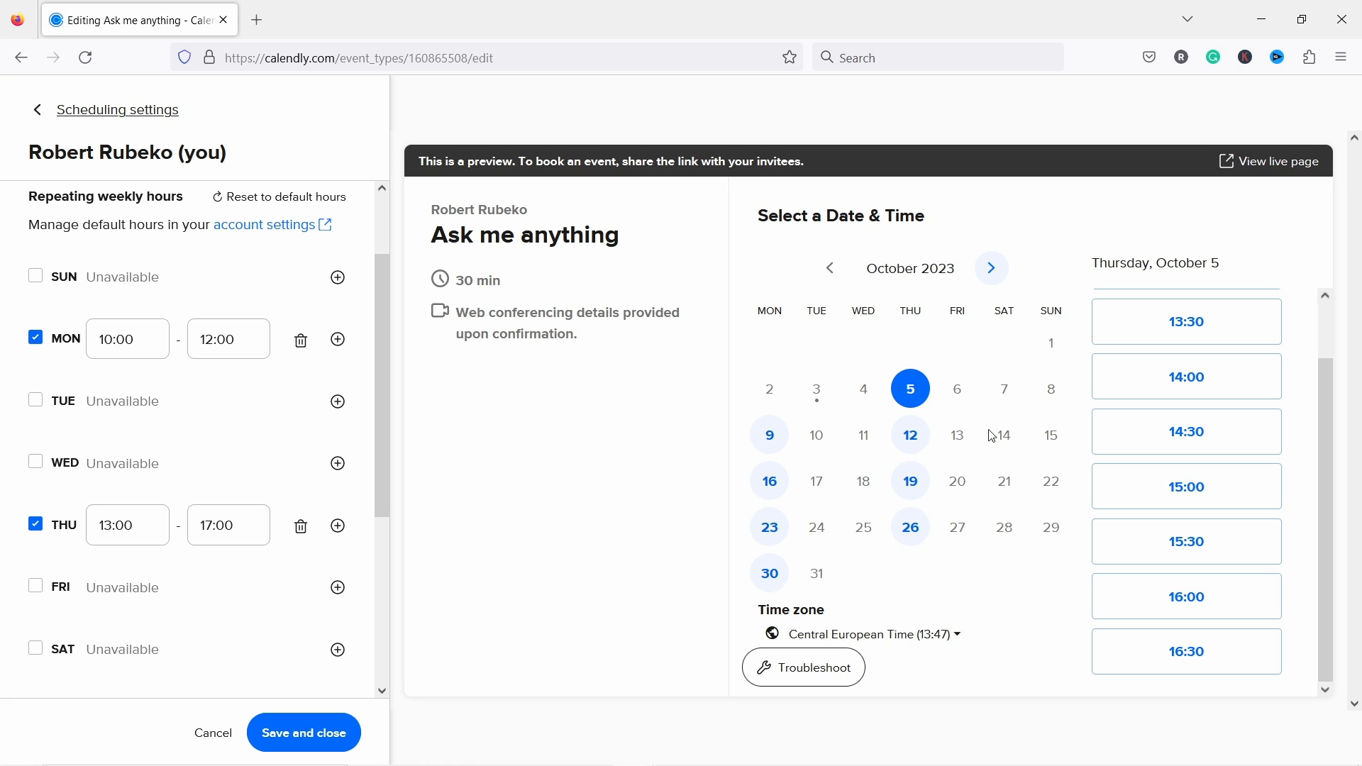
left_click(770, 435)
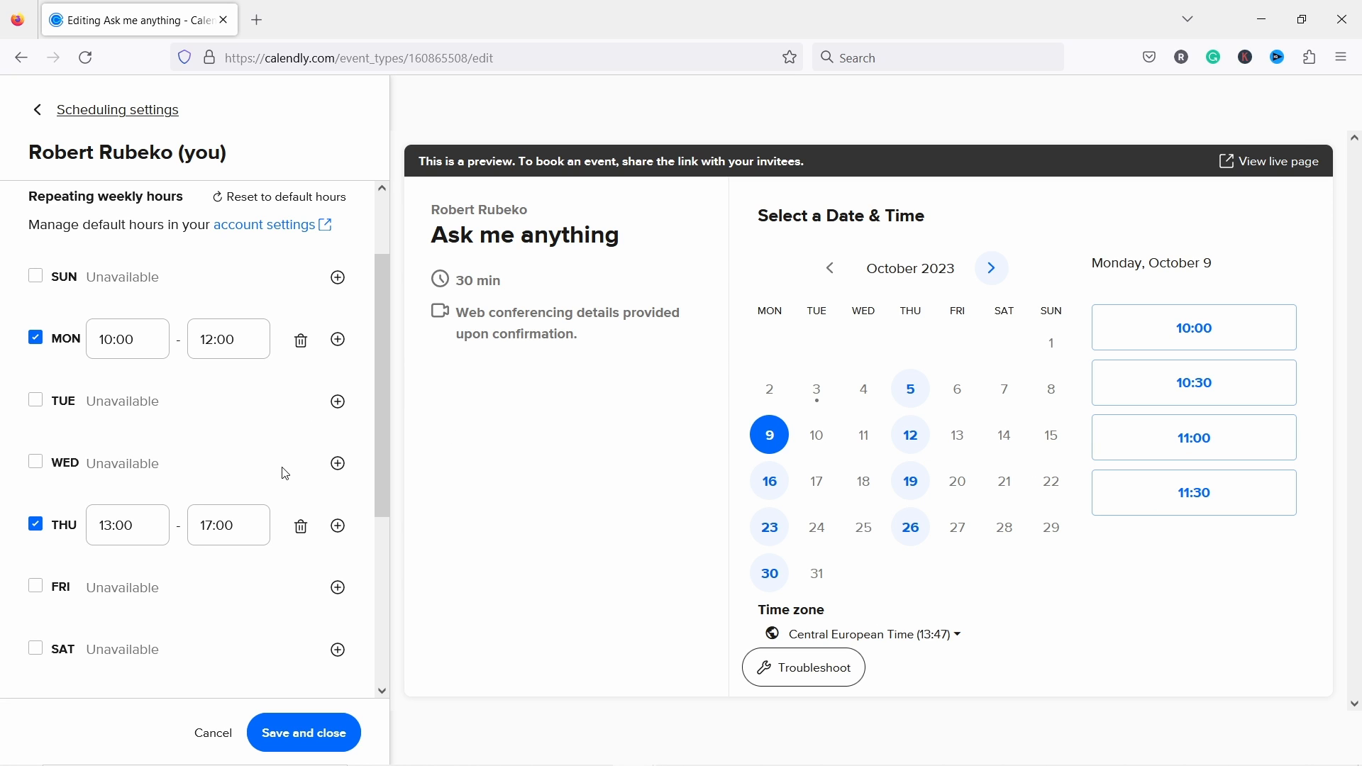
left_click(305, 733)
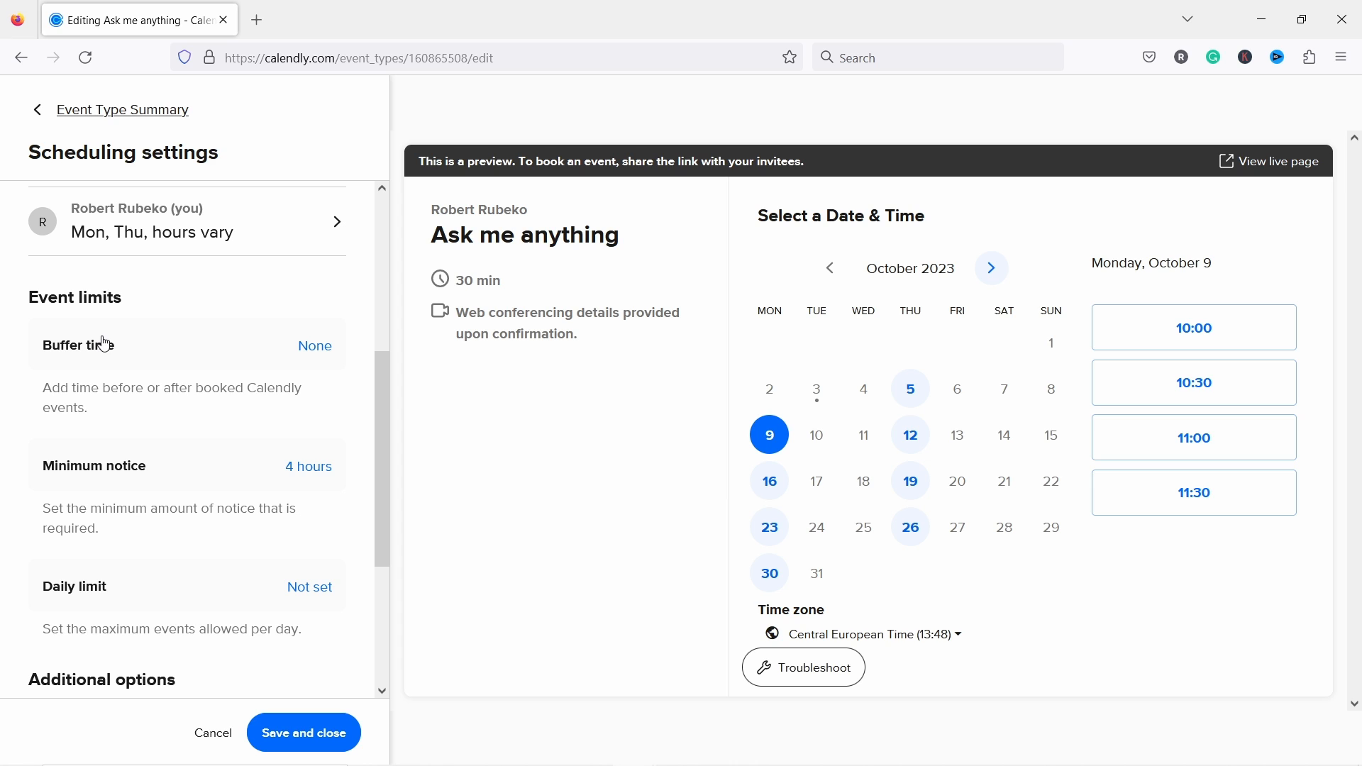
Step: Set a 15 min buffer before the event, leaving none after
left_click(316, 348)
left_click(237, 400)
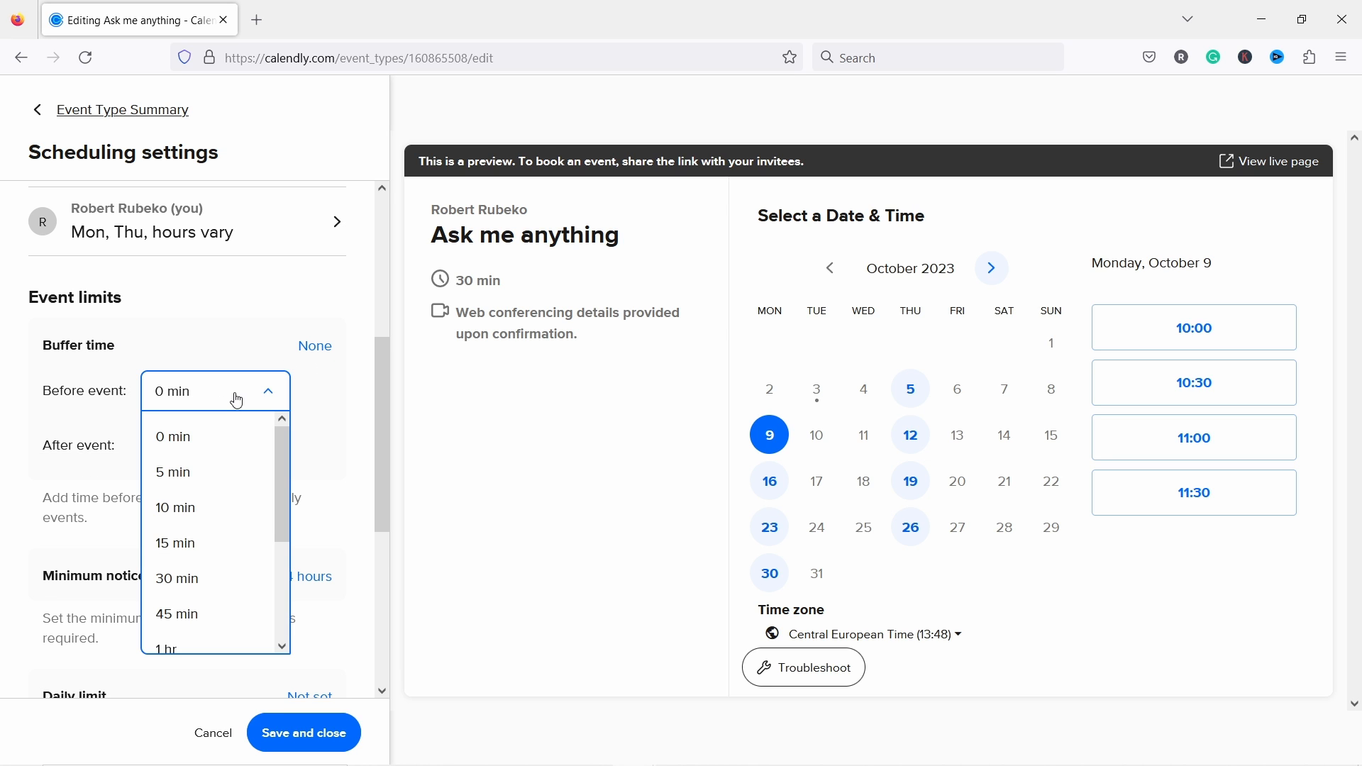
left_click(206, 546)
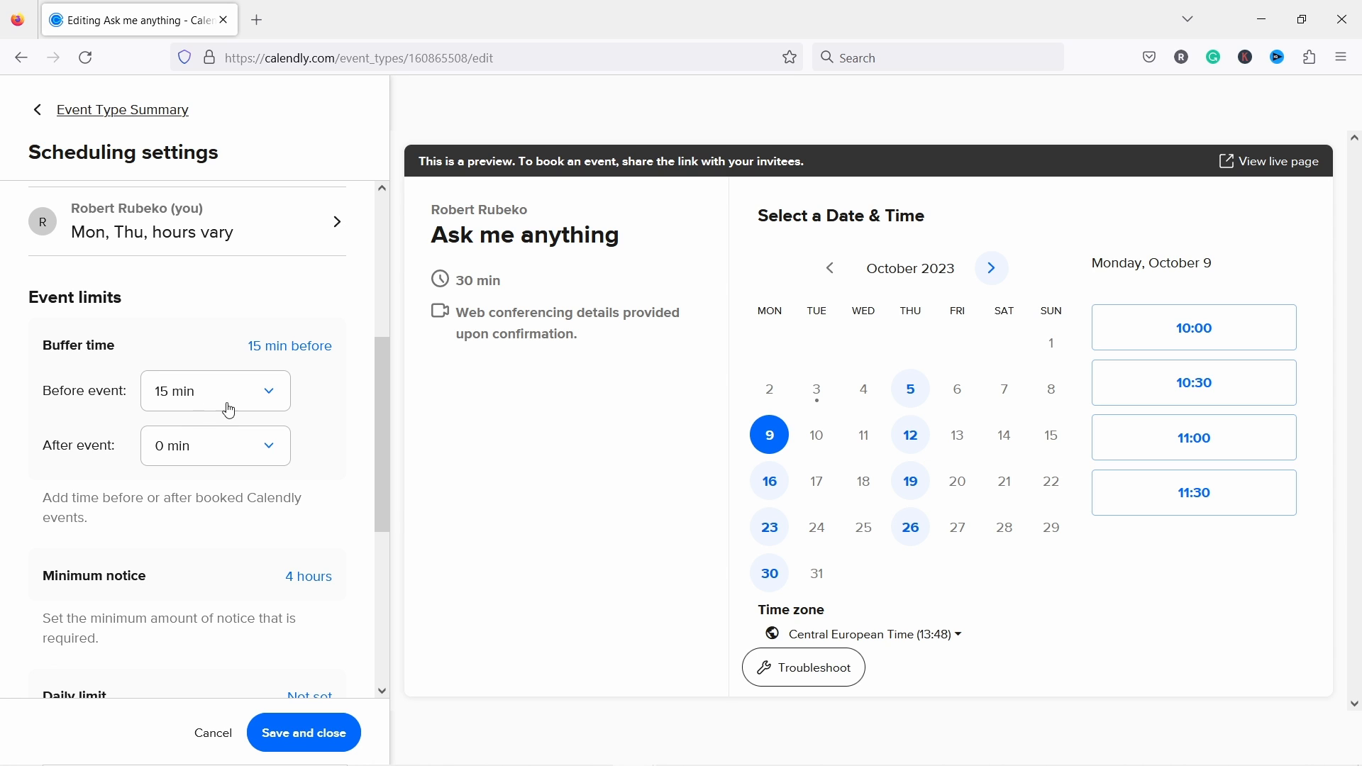
scroll(191, 447, "down", 2)
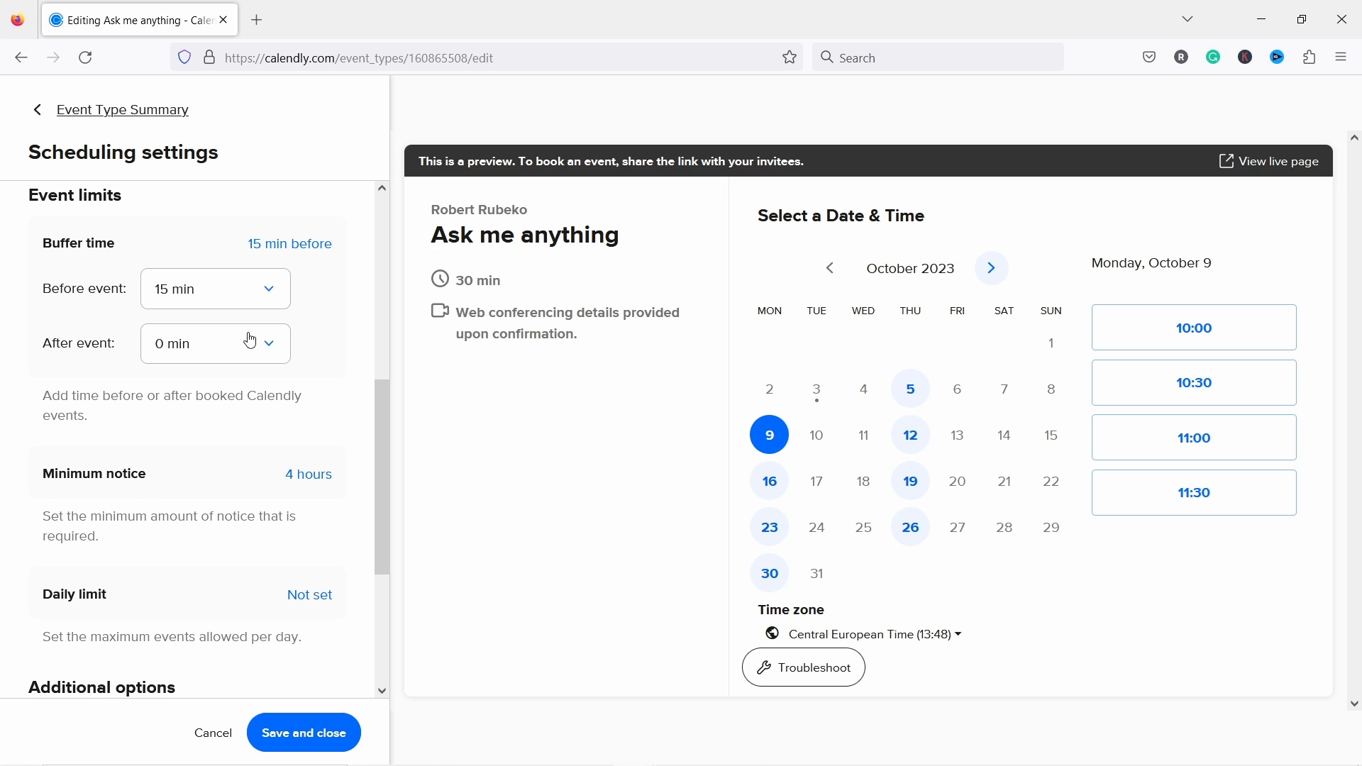
scroll(236, 334, "down", 4)
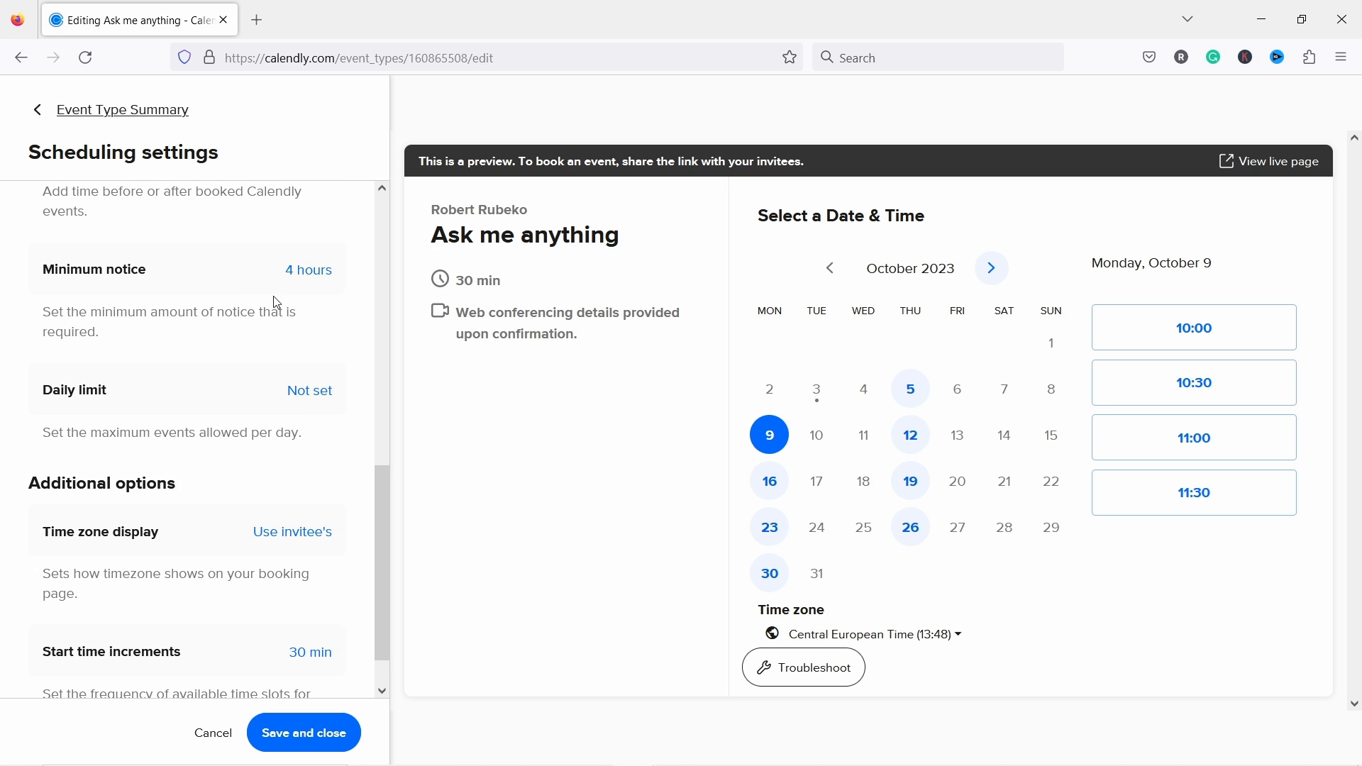
Step: Change the minimum notice from 4 hours to 2 days
left_click(309, 277)
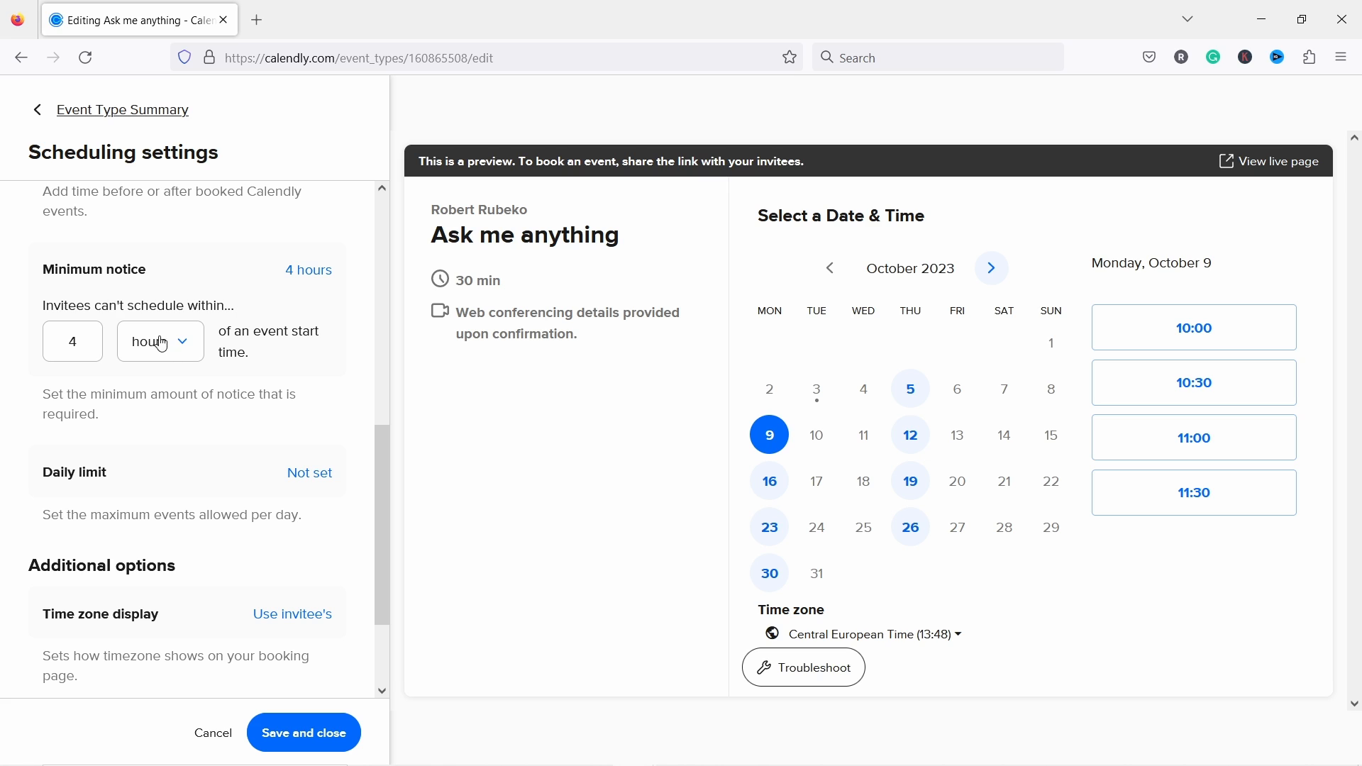
left_click(169, 349)
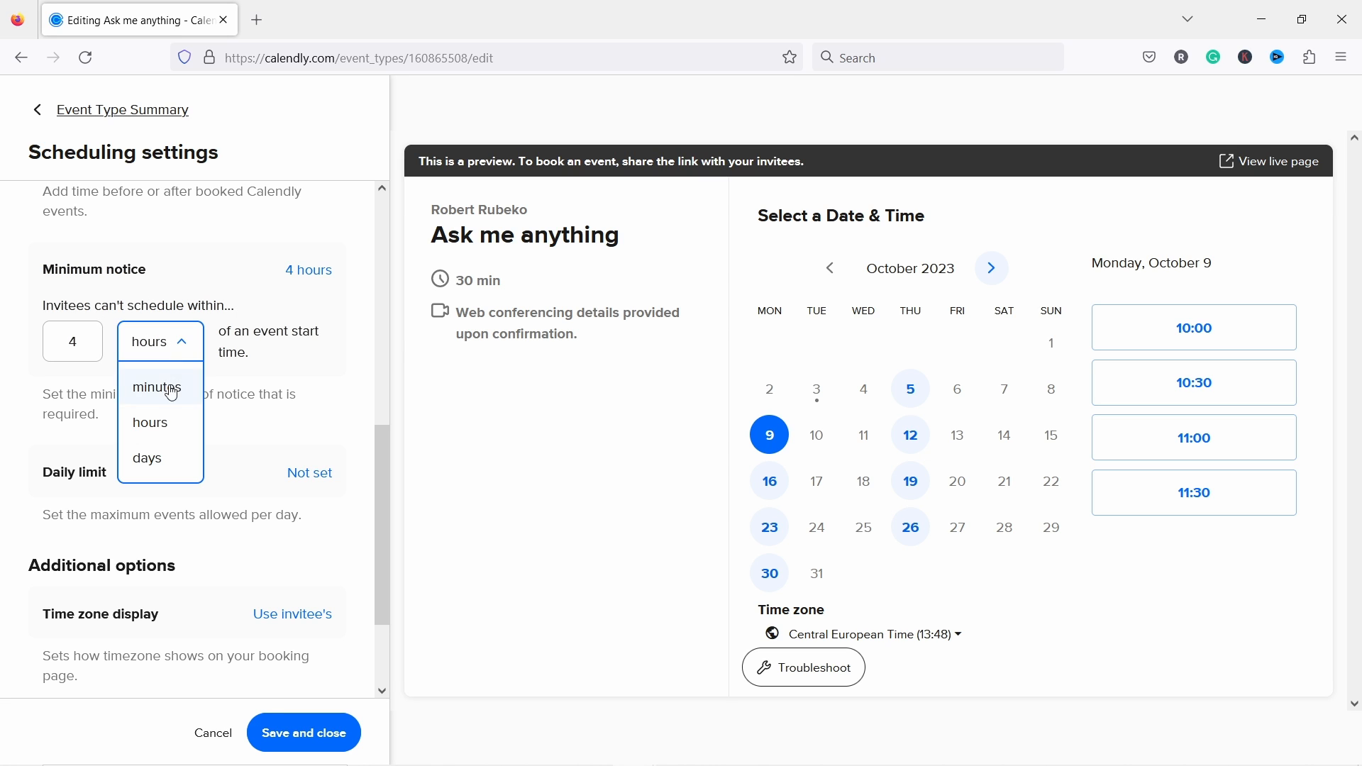
left_click(144, 458)
double_click(74, 343)
type("1")
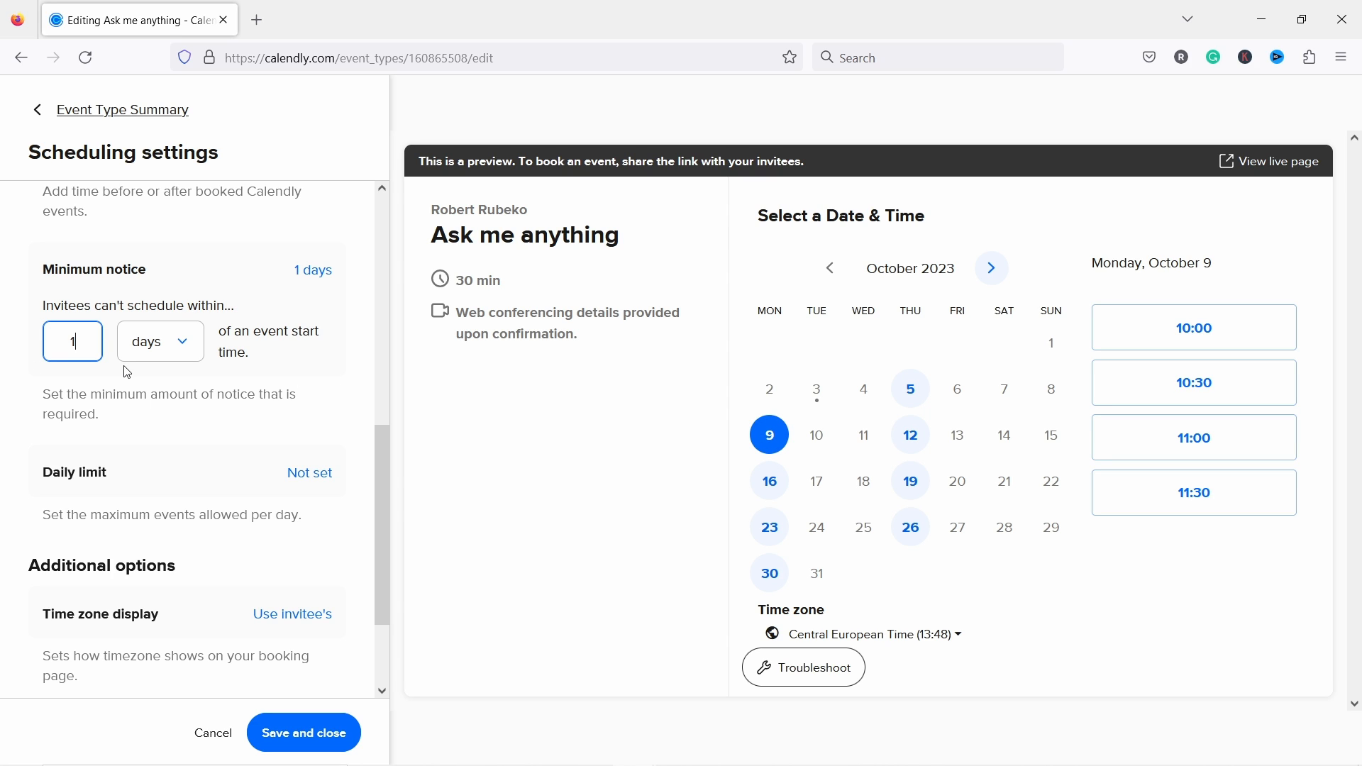
type("3")
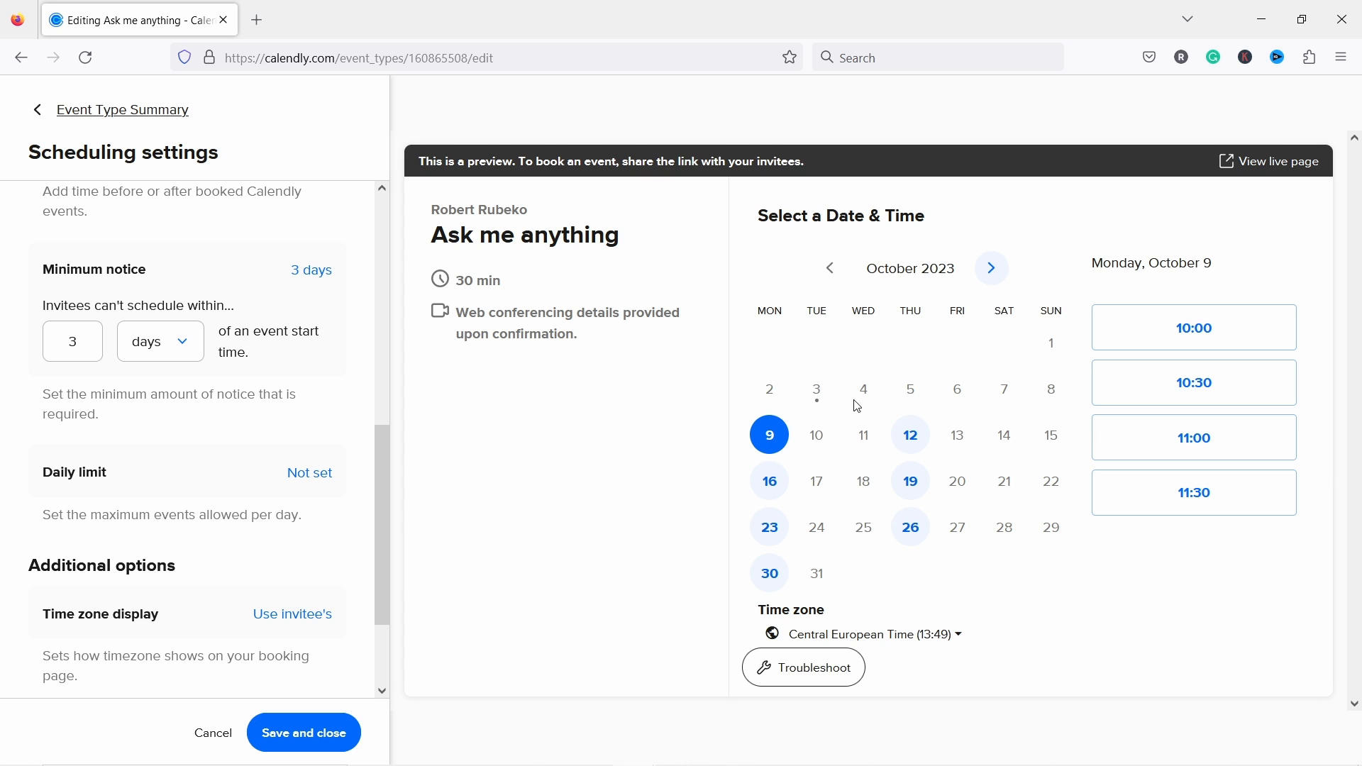
double_click(57, 355)
type("2")
left_click_drag(158, 399, 159, 411)
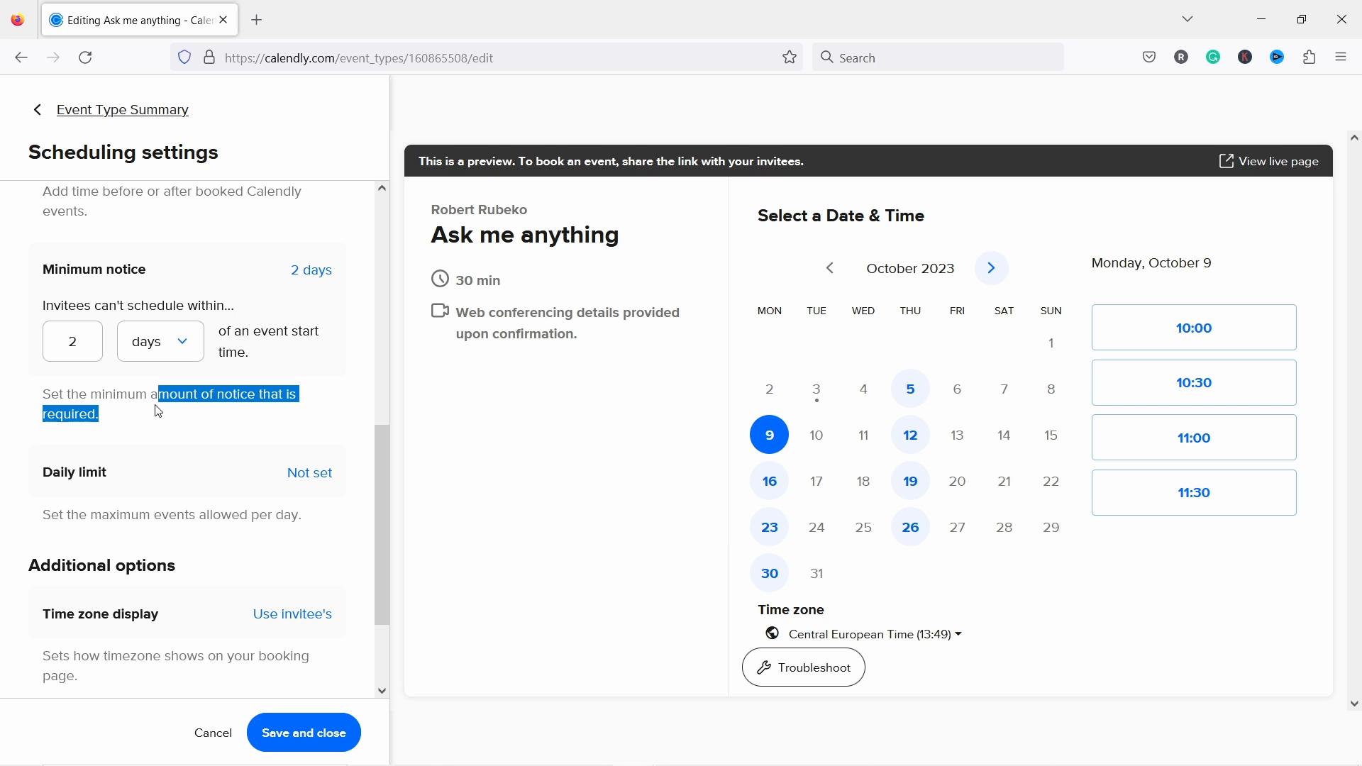
left_click(33, 406)
Step: Set the daily limit to 3 events per day, then save and close
scroll(31, 279, "down", 2)
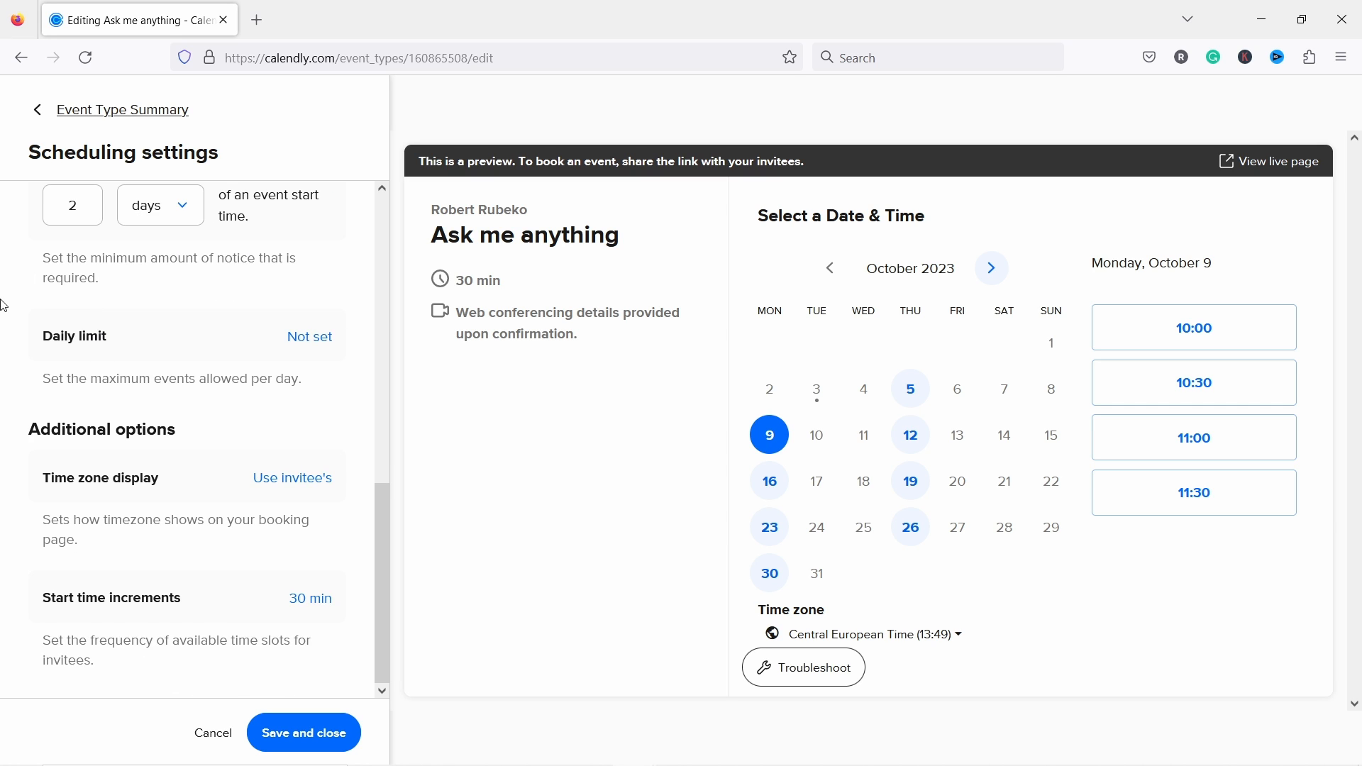
left_click(312, 339)
left_click(80, 325)
type("3")
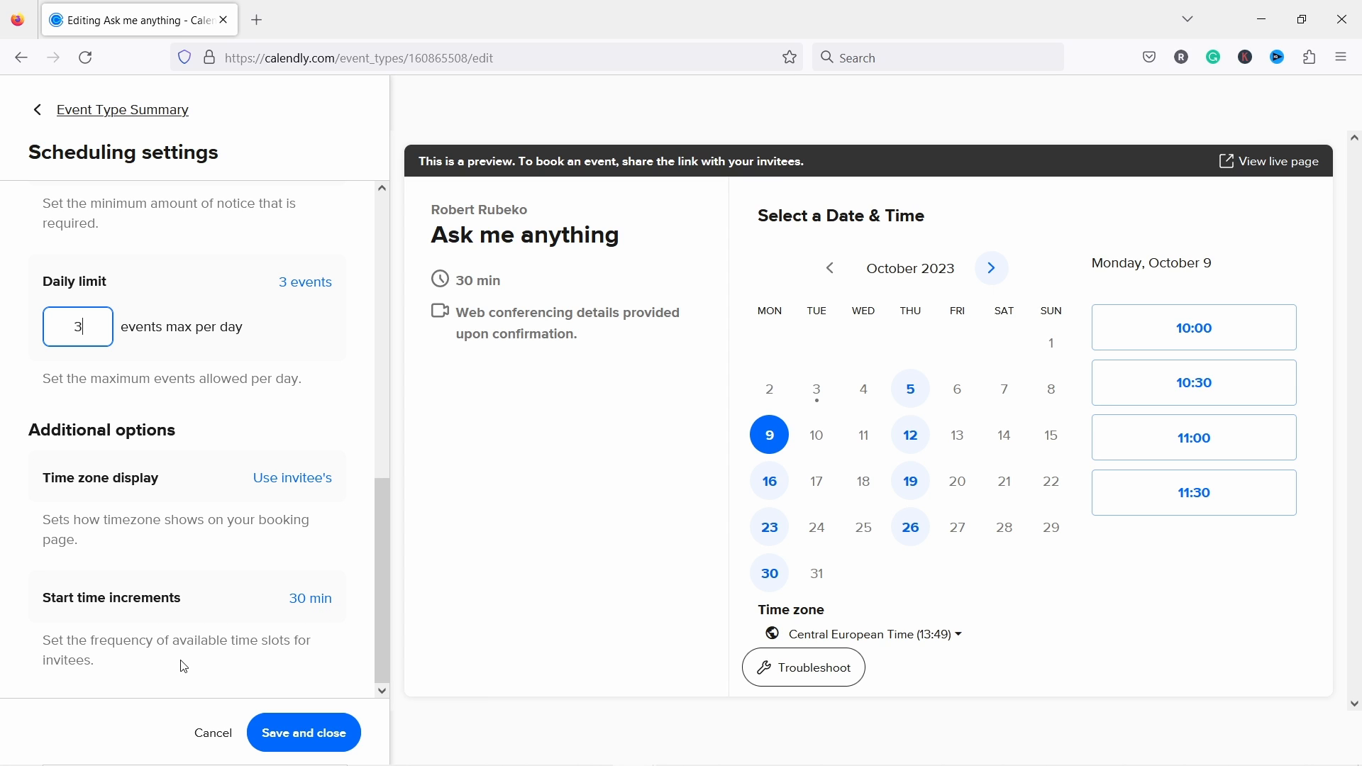
left_click(310, 746)
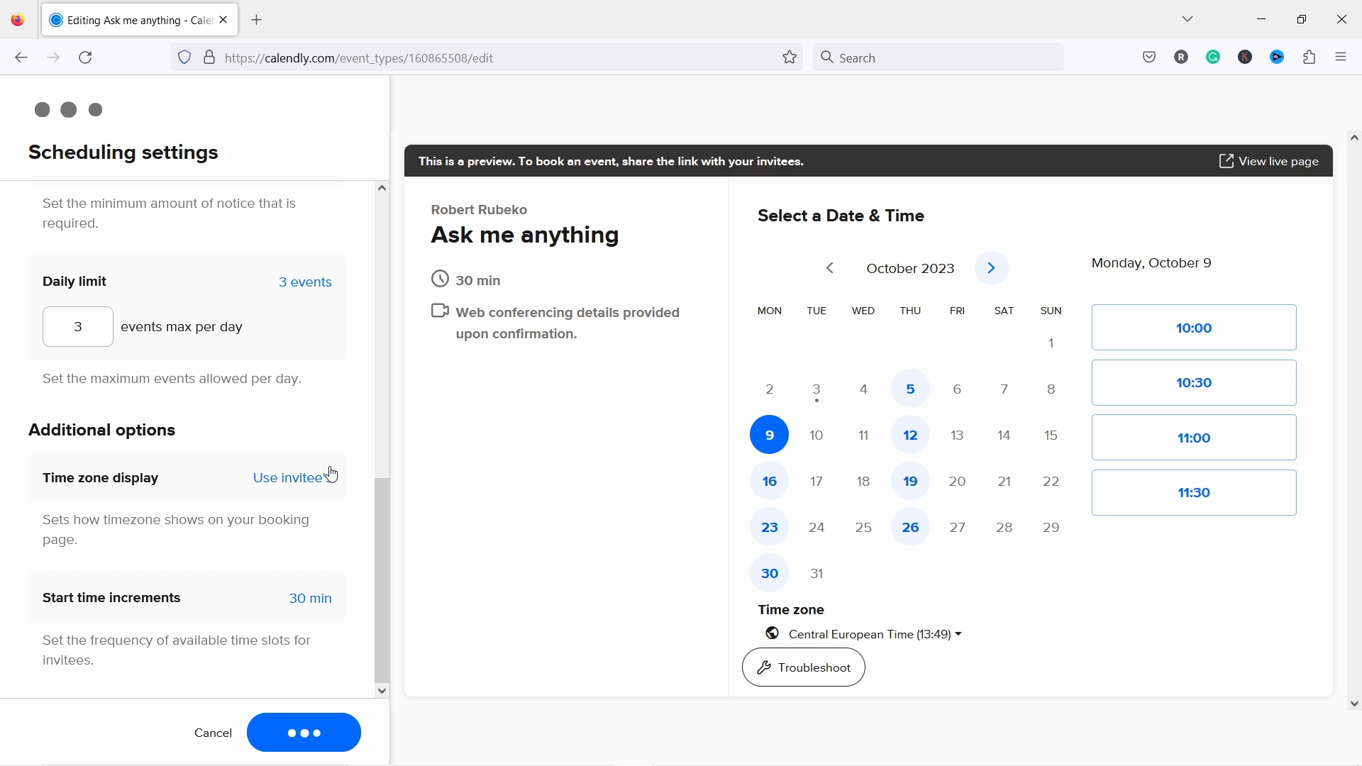
left_click(1270, 163)
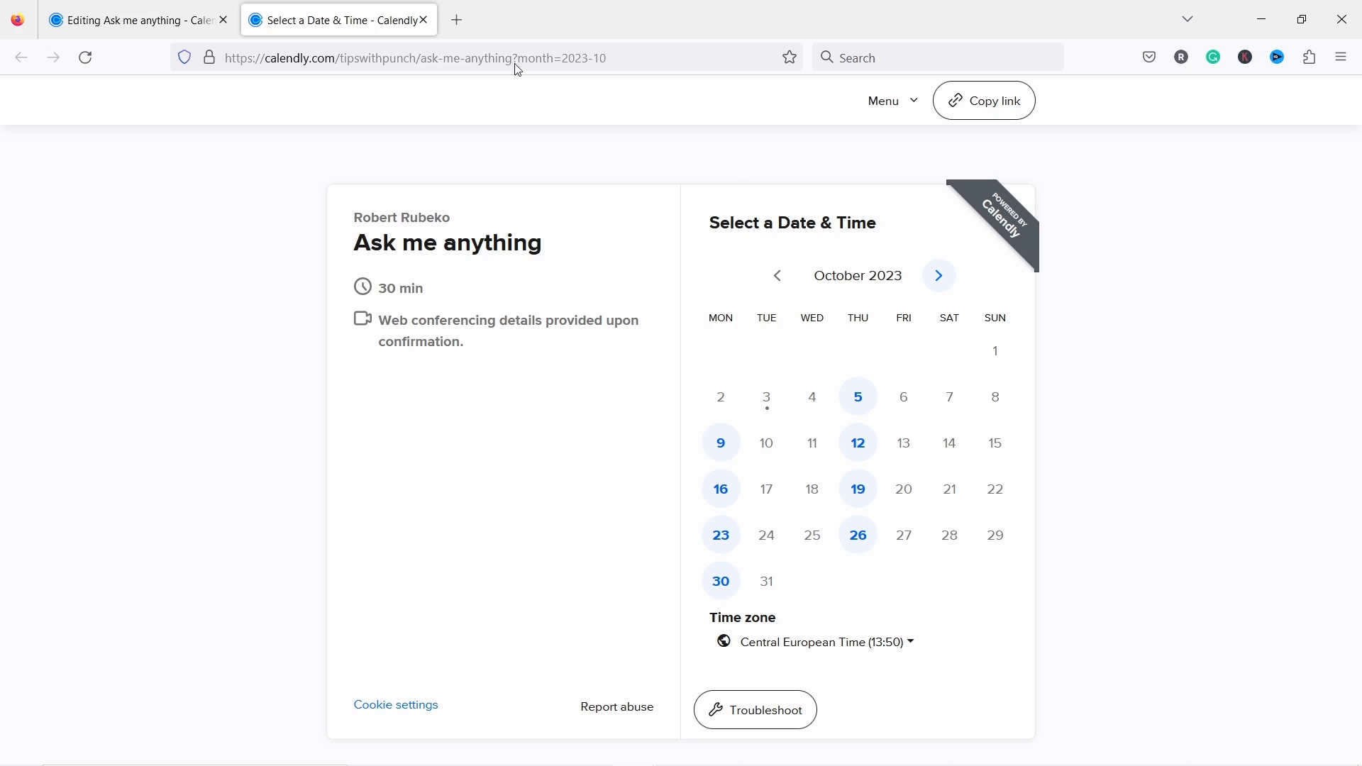
left_click(432, 21)
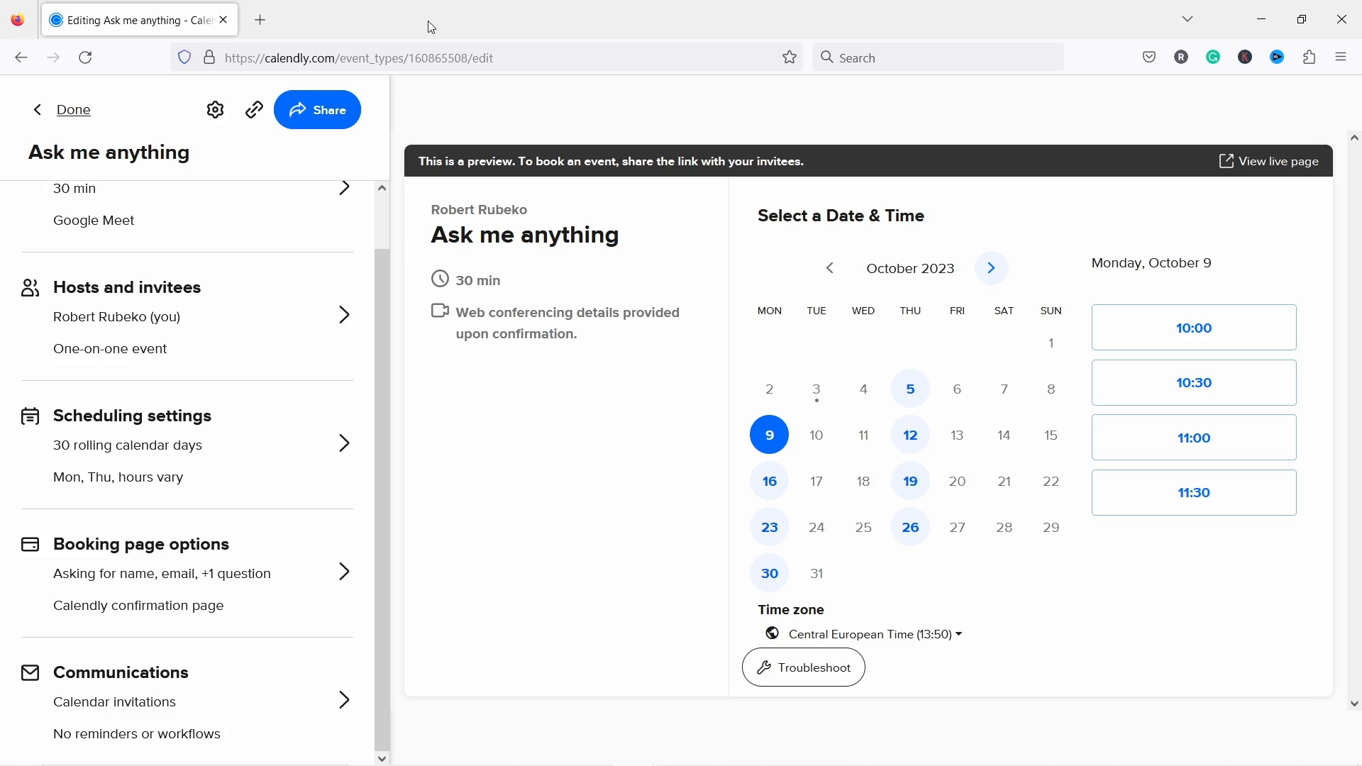
Step: Open the Ask me anything booking page options and review the add-guests and Q1 invitee questions
left_click(217, 596)
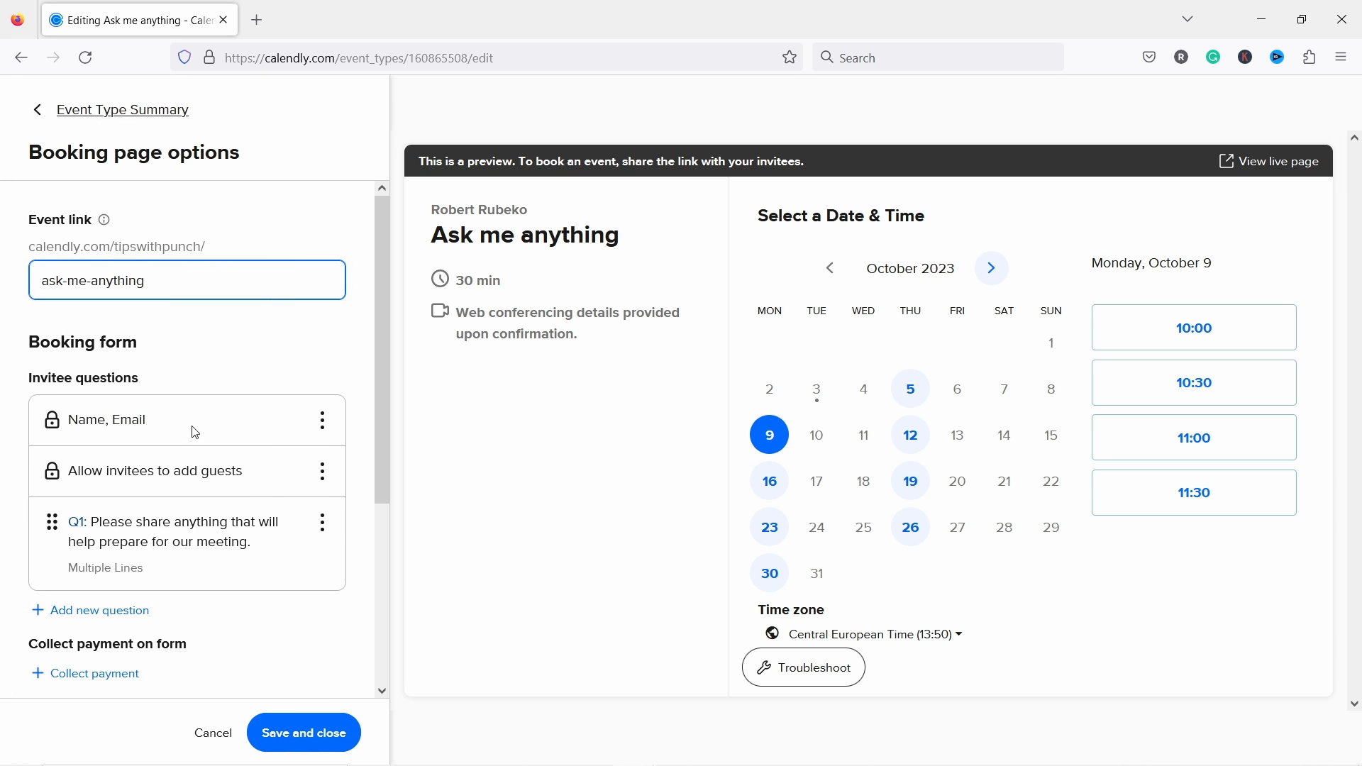
left_click(218, 325)
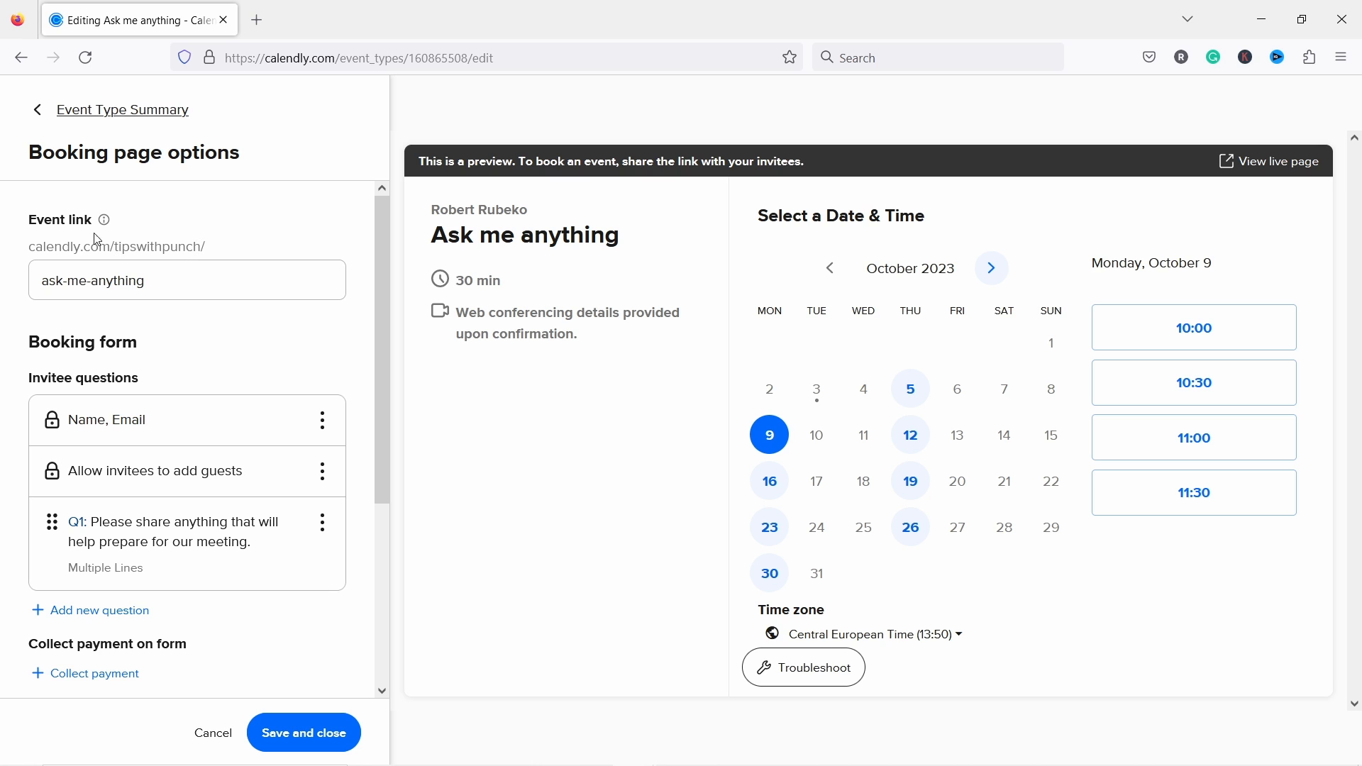
scroll(140, 284, "down", 3)
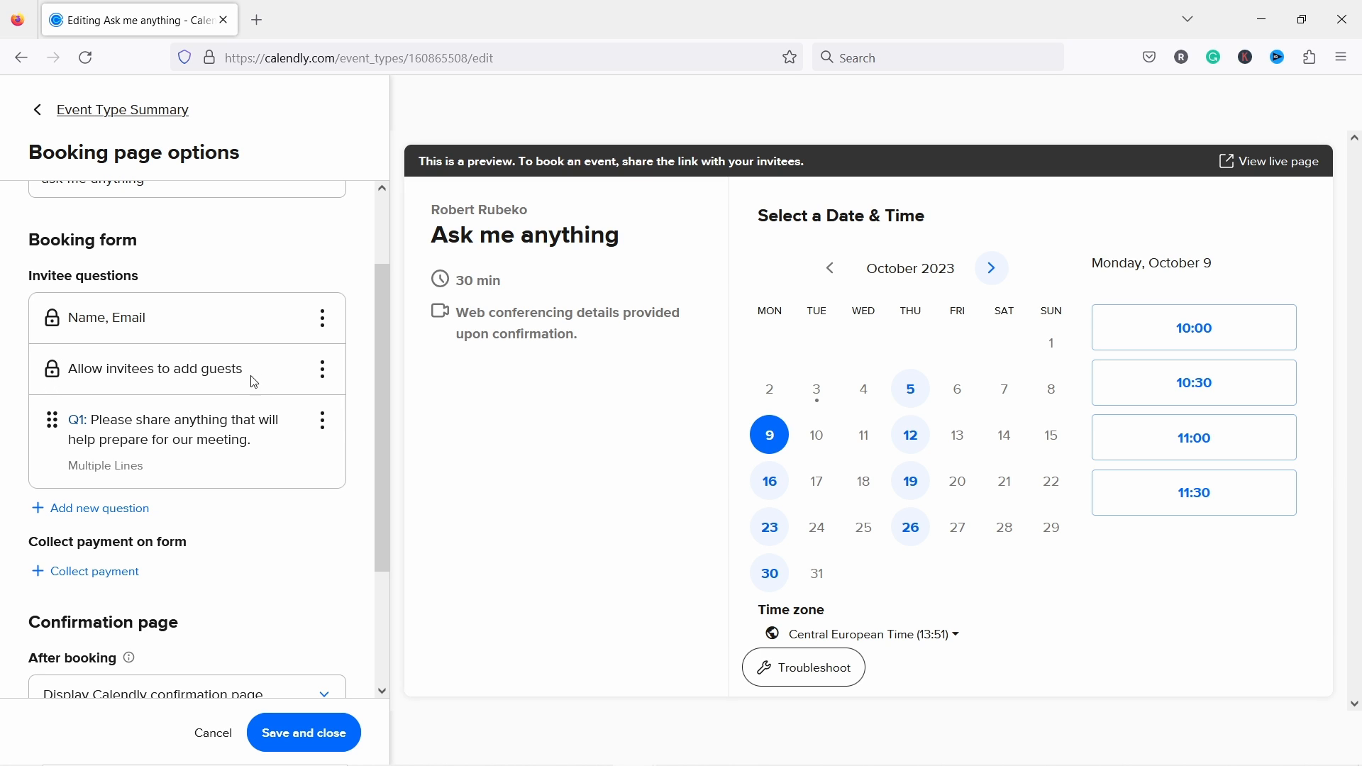
left_click(323, 369)
left_click(227, 297)
left_click(323, 422)
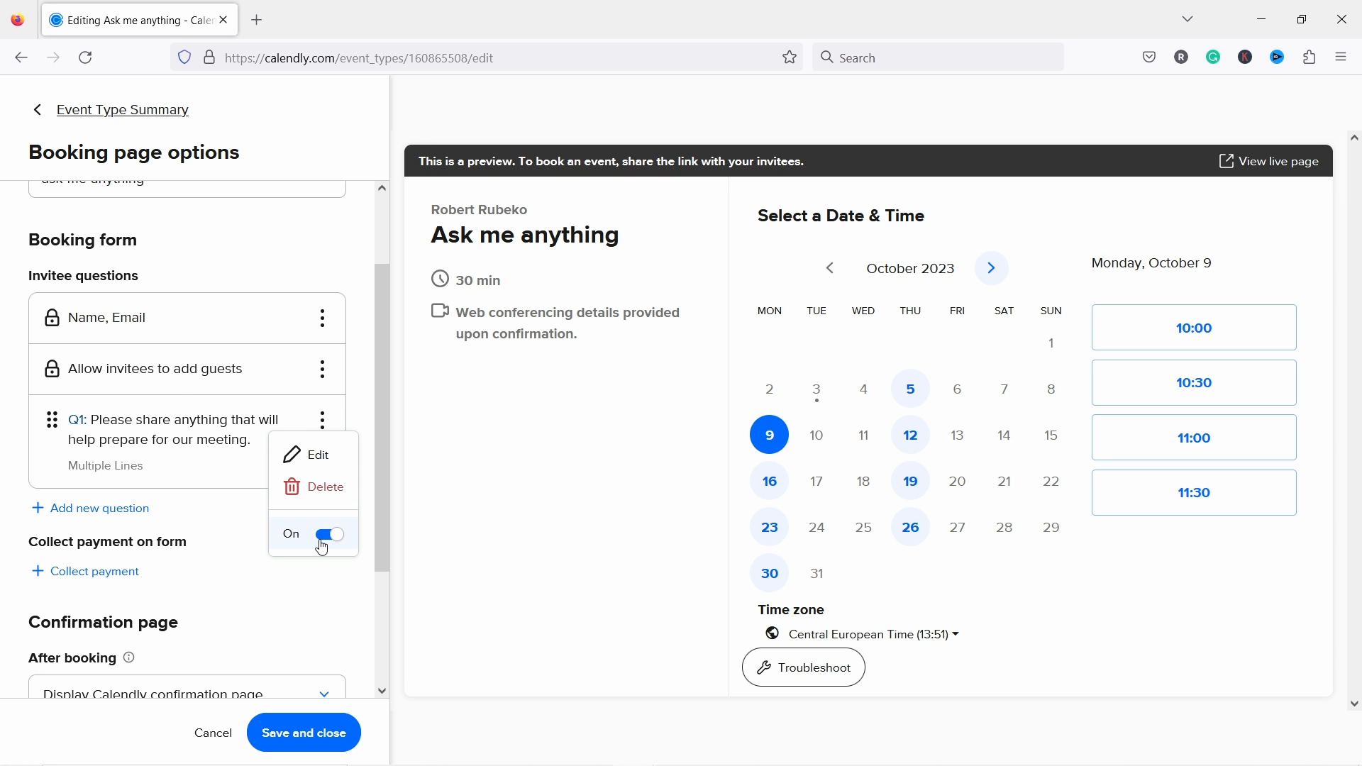
Step: Add the question 'What do you want to talk about?' as Required with Multiple Lines answers
left_click(106, 511)
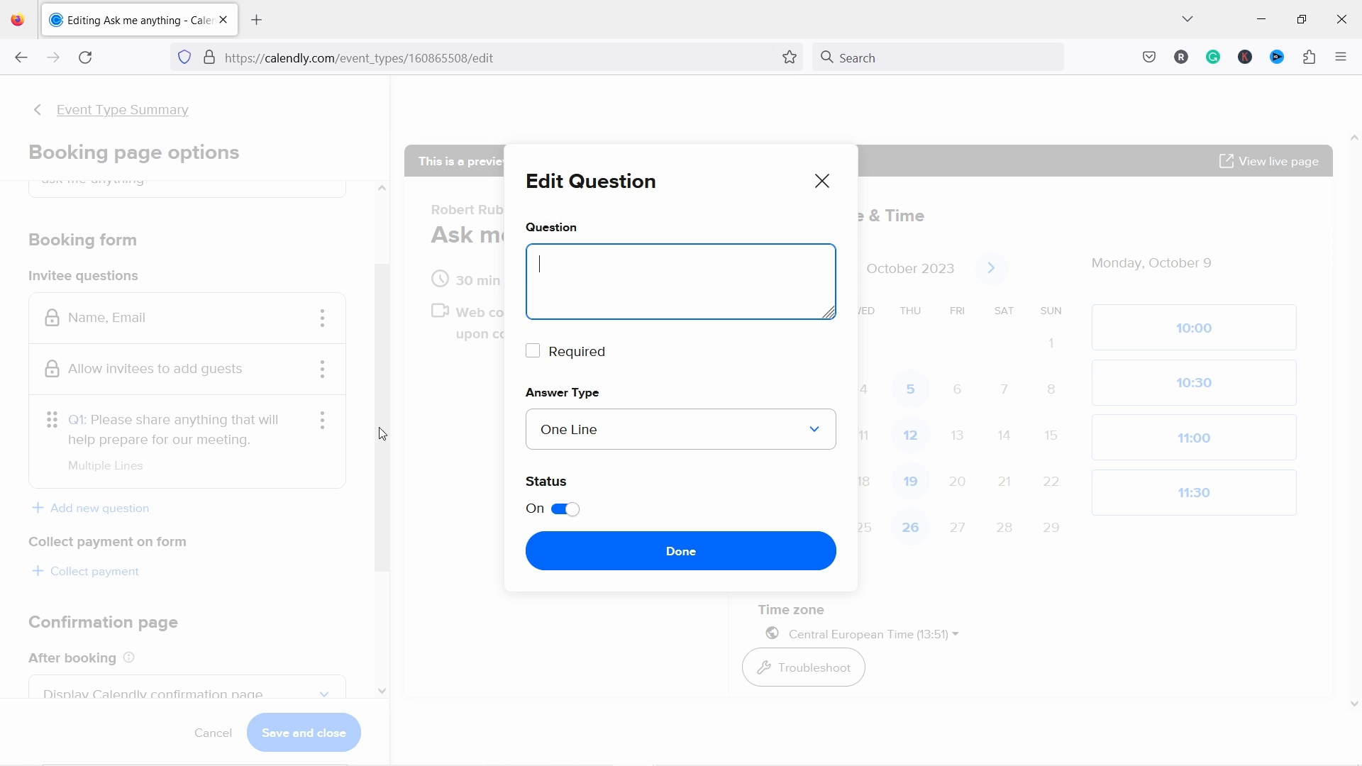
type("What do yo uwant to")
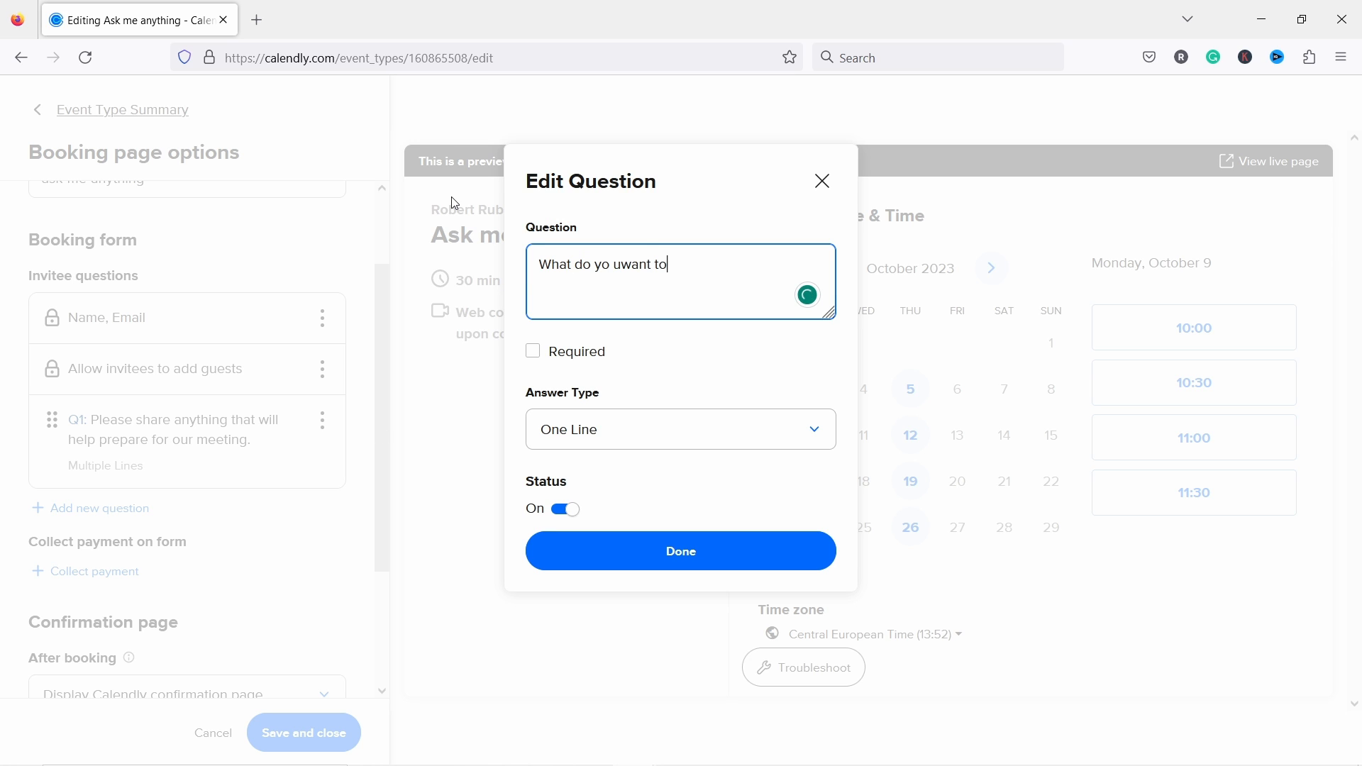
type(" talk about")
mouse_move(636, 267)
left_click(631, 296)
left_click(735, 272)
key("BackSpace")
type("?")
left_click(533, 351)
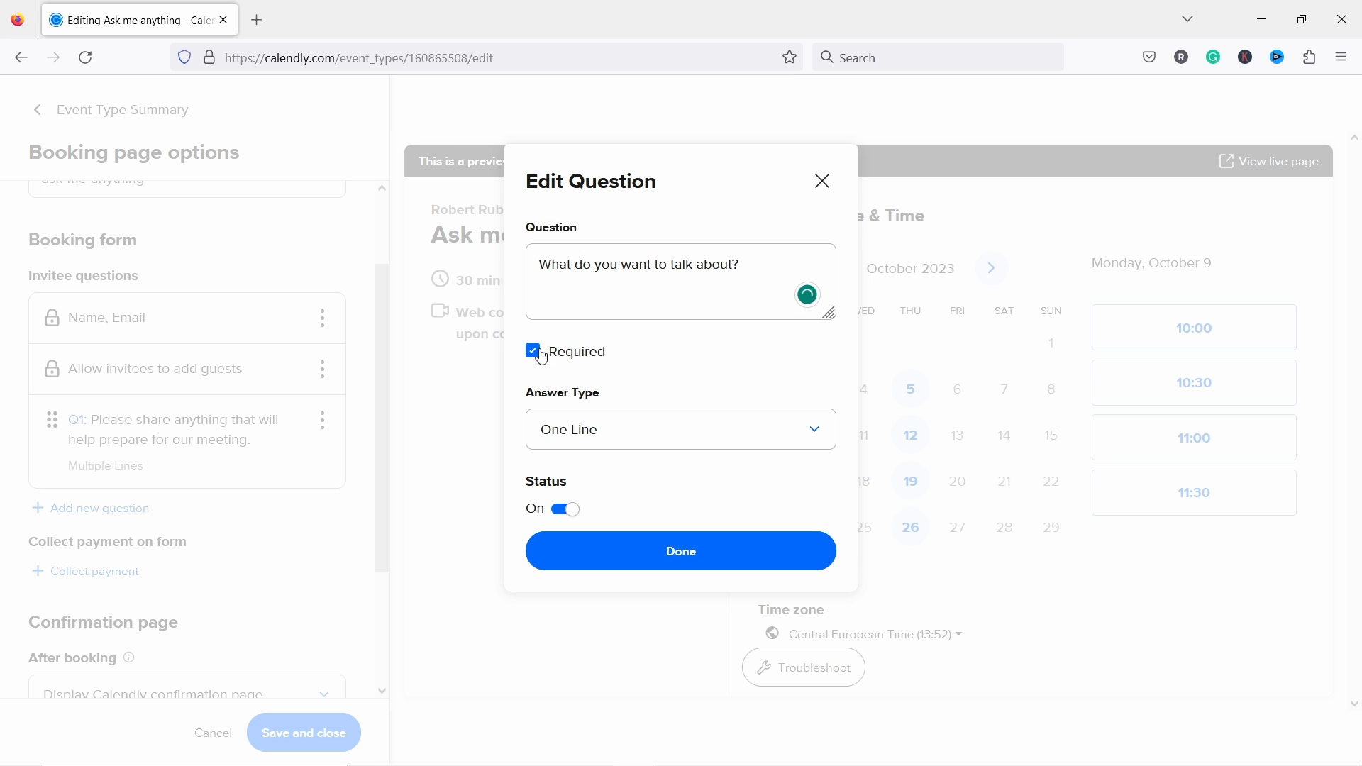
left_click(590, 426)
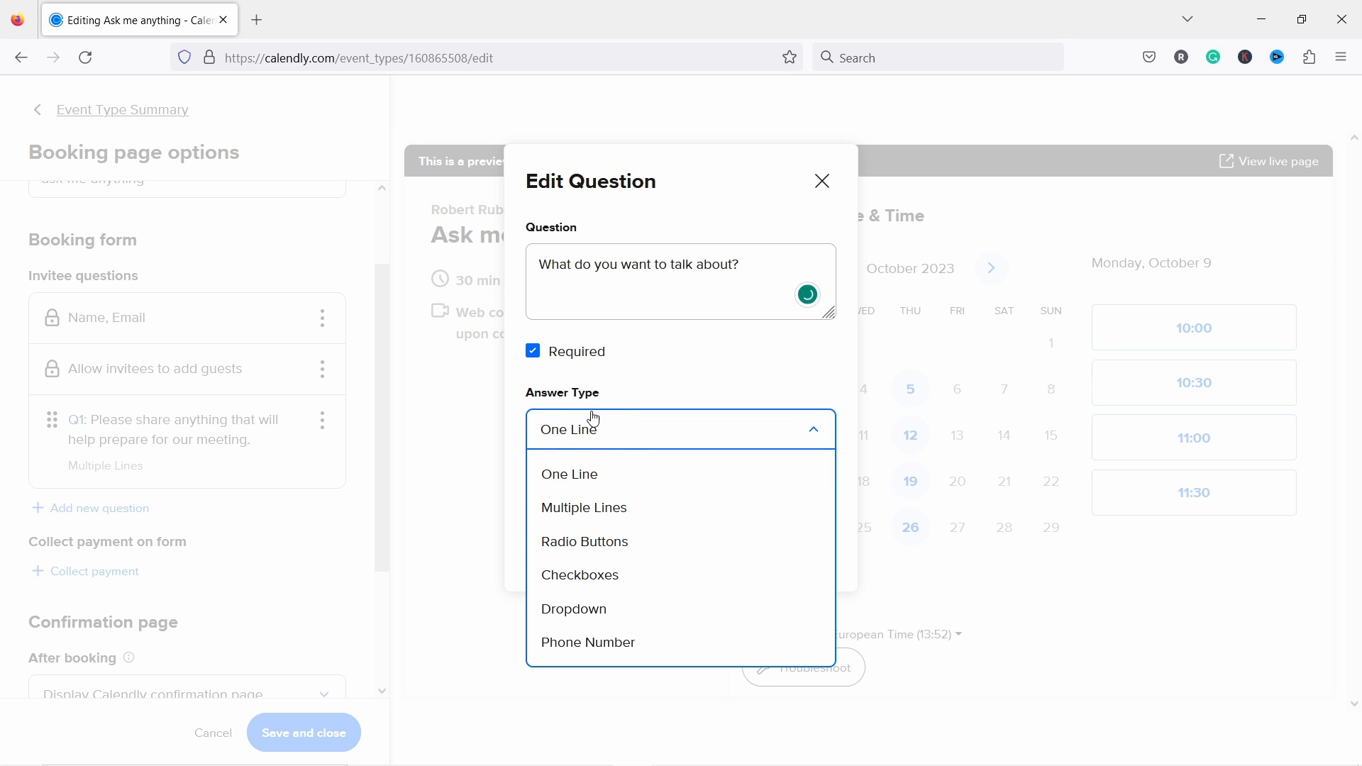
left_click(605, 508)
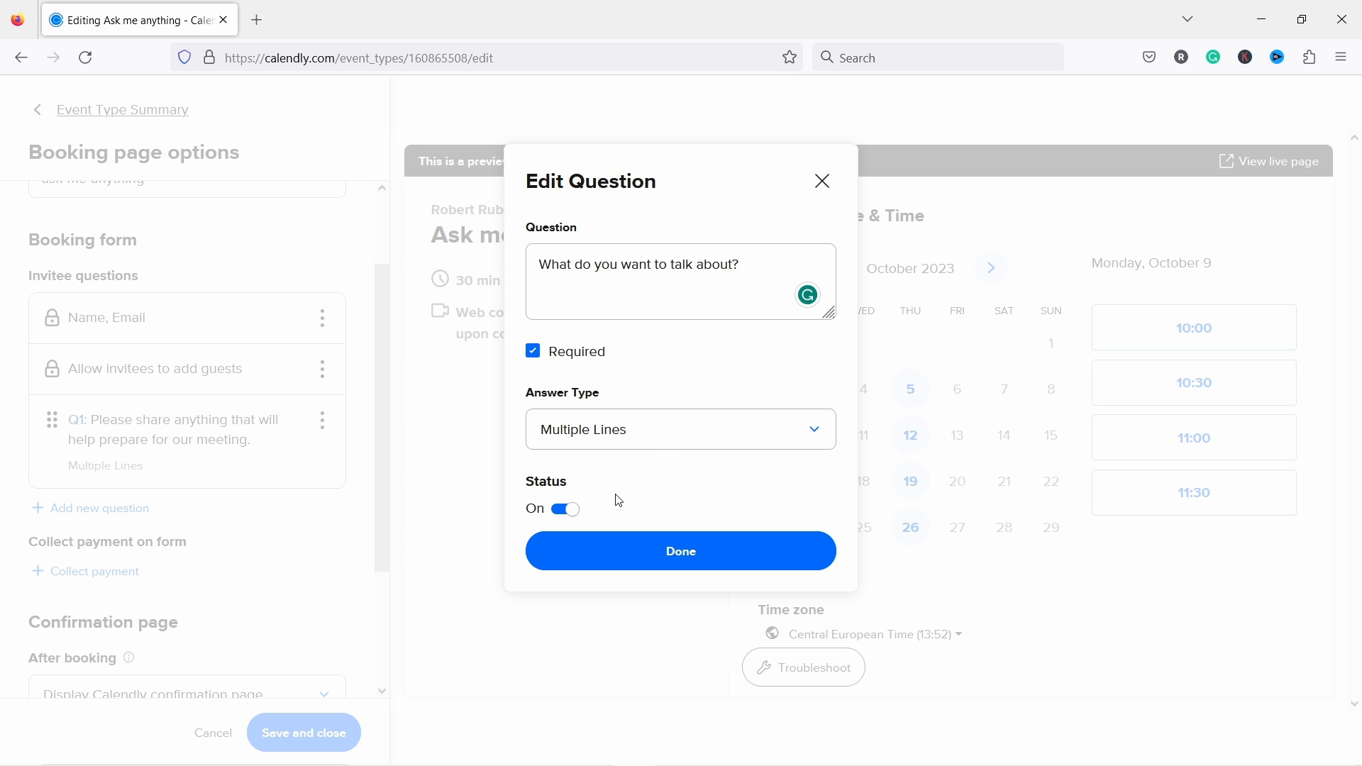
left_click(642, 560)
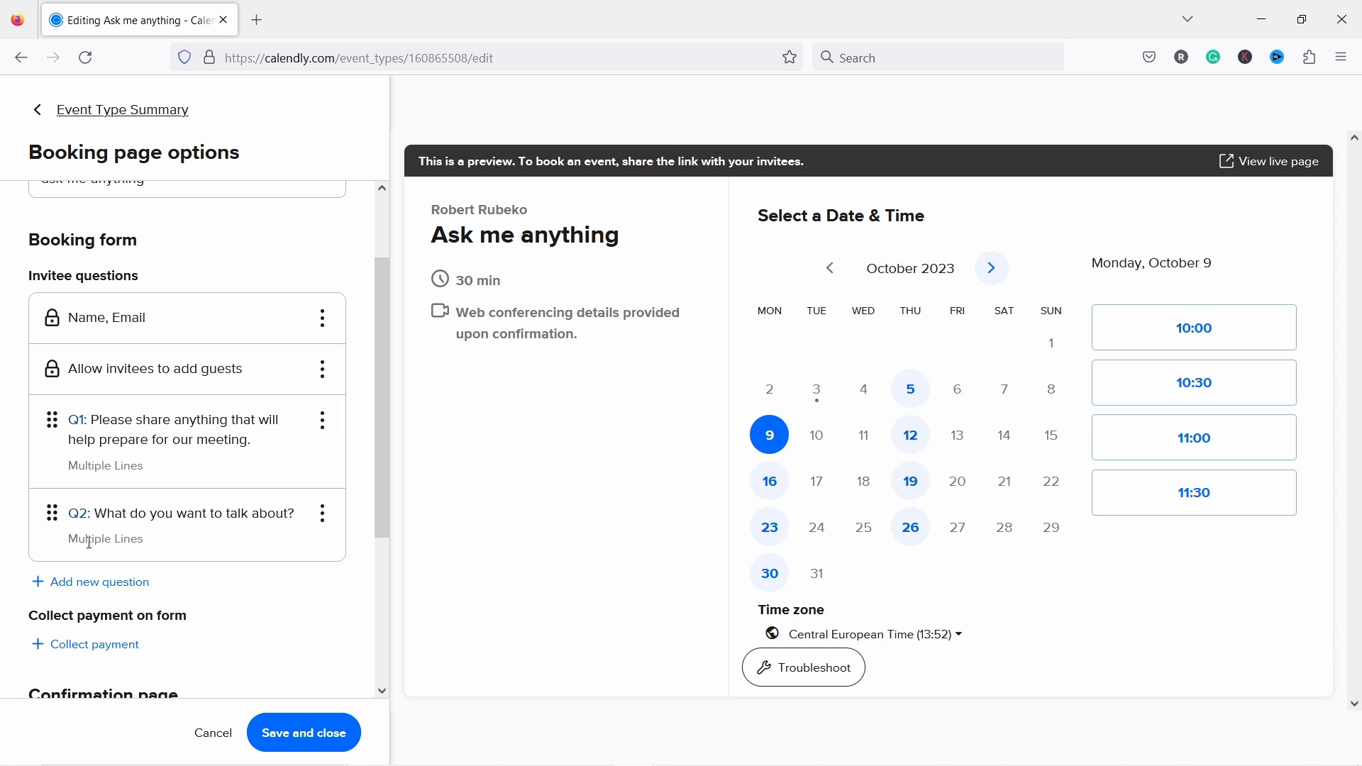
Step: Reorder the new question above Q1, then turn on Collect payment to bring up the processor prompt
left_click_drag(60, 412, 51, 461)
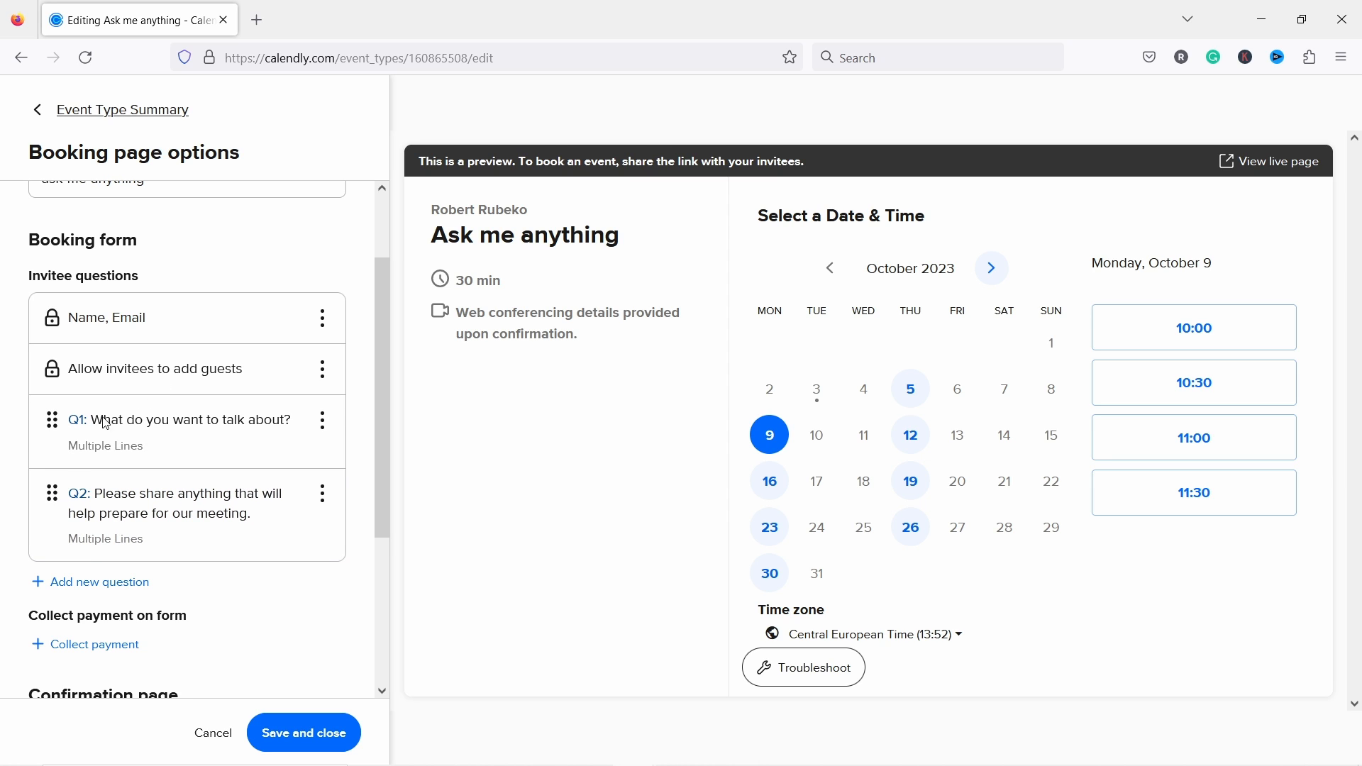
scroll(206, 482, "down", 3)
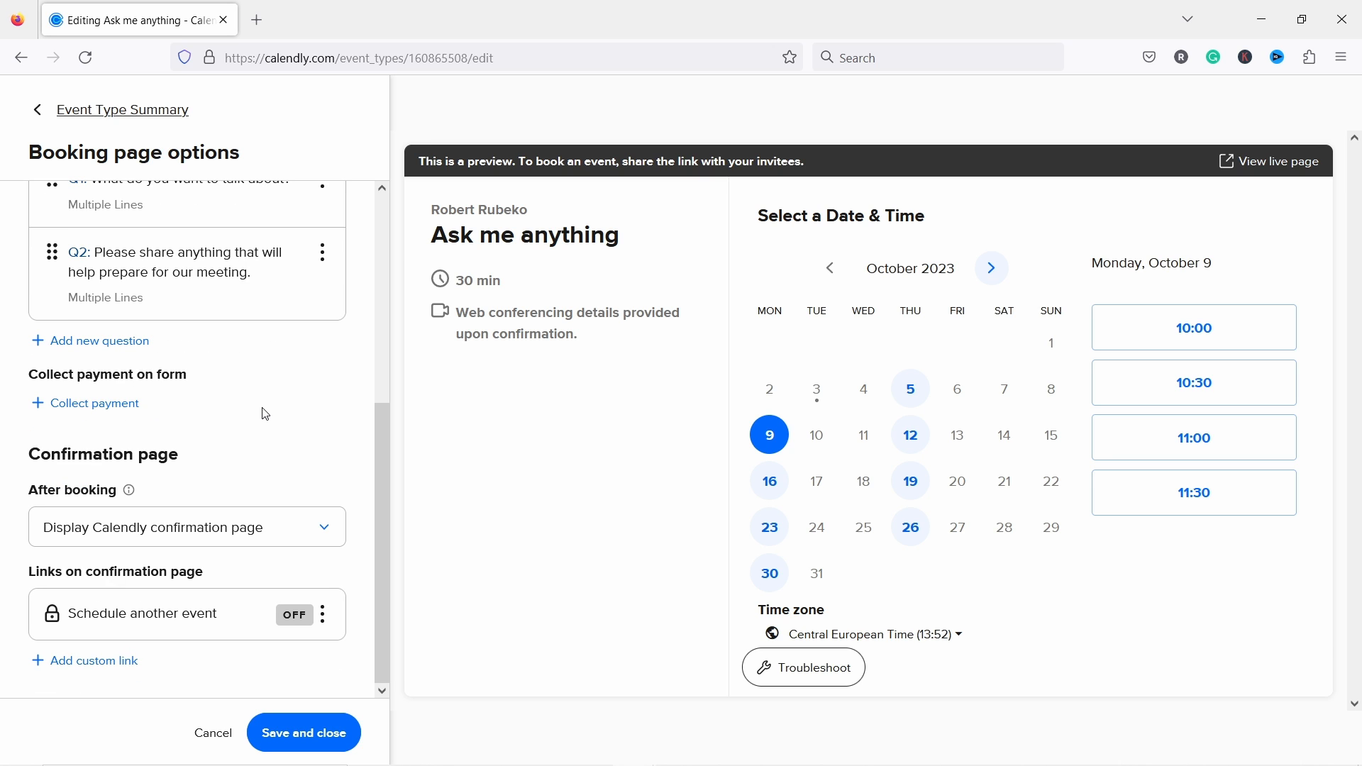
left_click(93, 406)
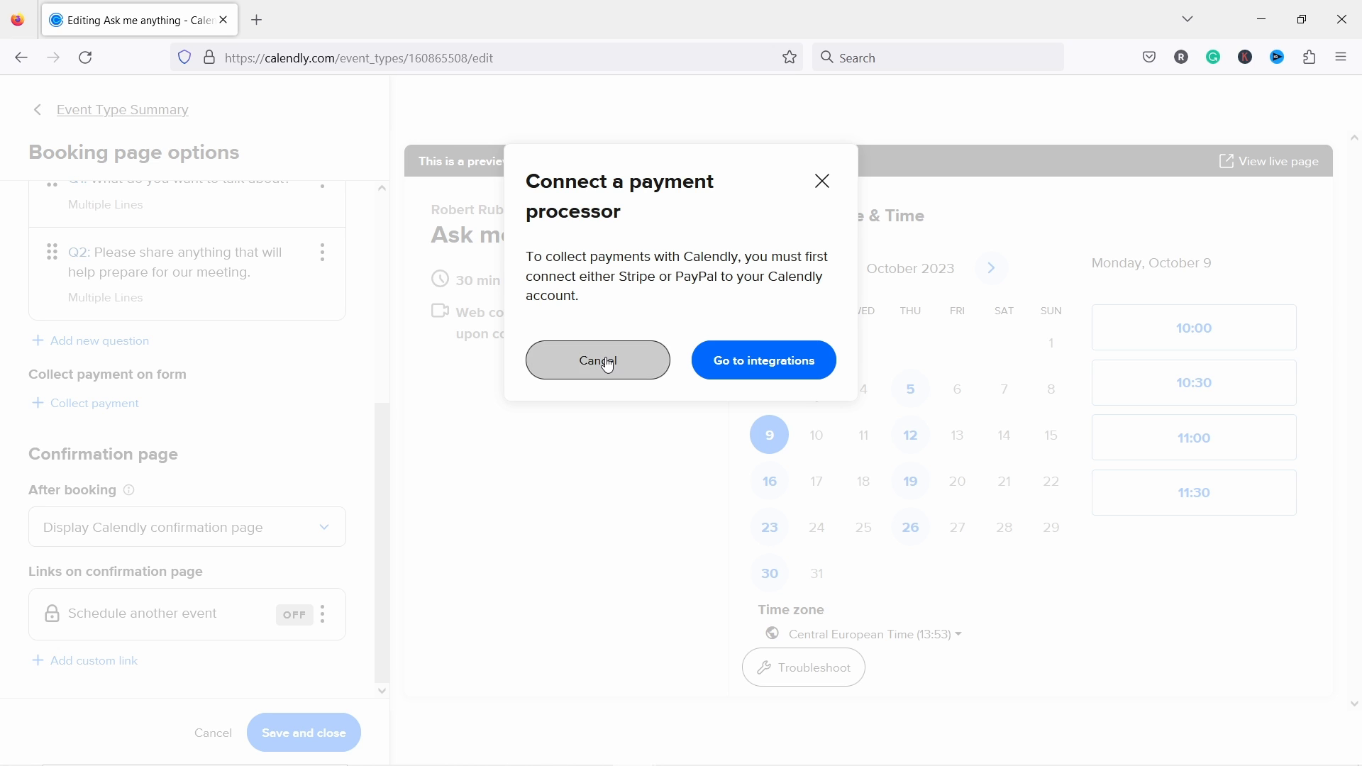
Step: Cancel the payment prompt and keep Display Calendly confirmation page after booking, with Schedule another event off
left_click(608, 367)
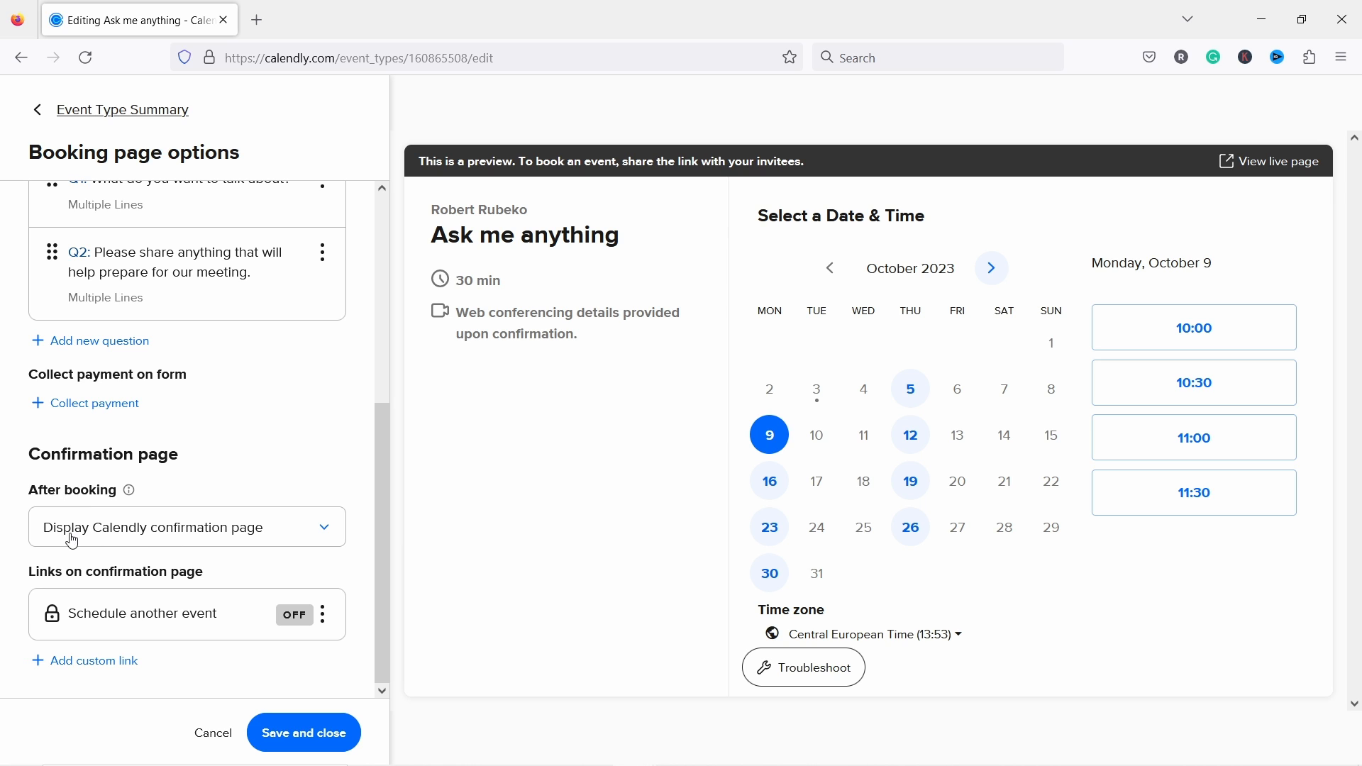
left_click(222, 536)
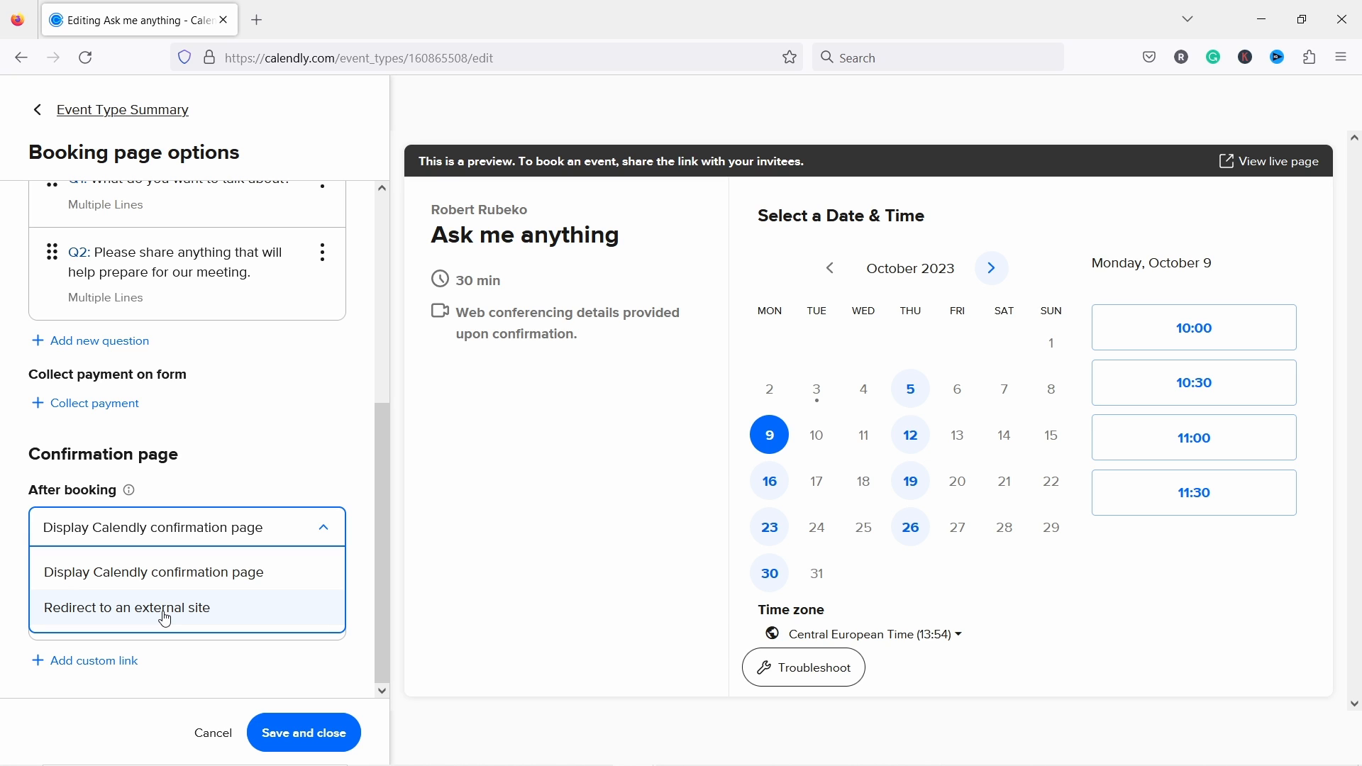
left_click(286, 483)
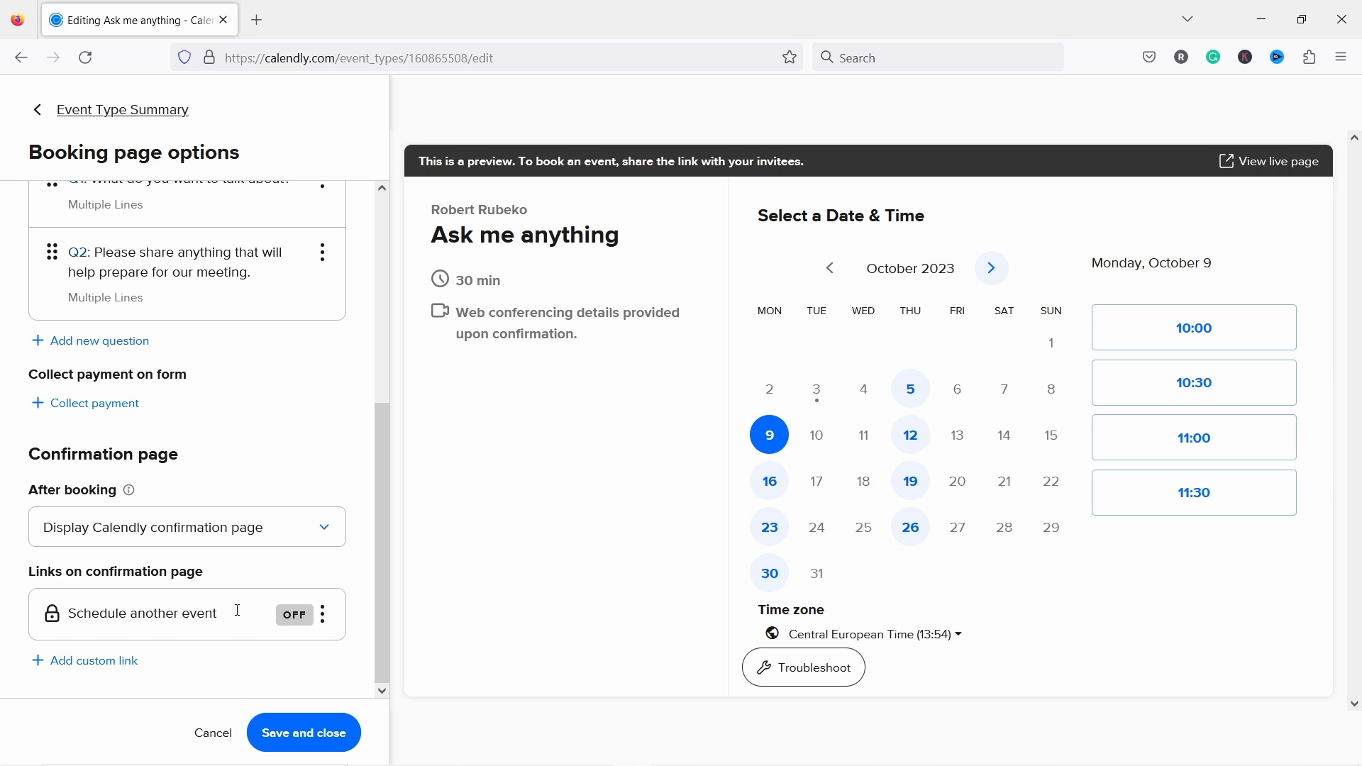
left_click(325, 616)
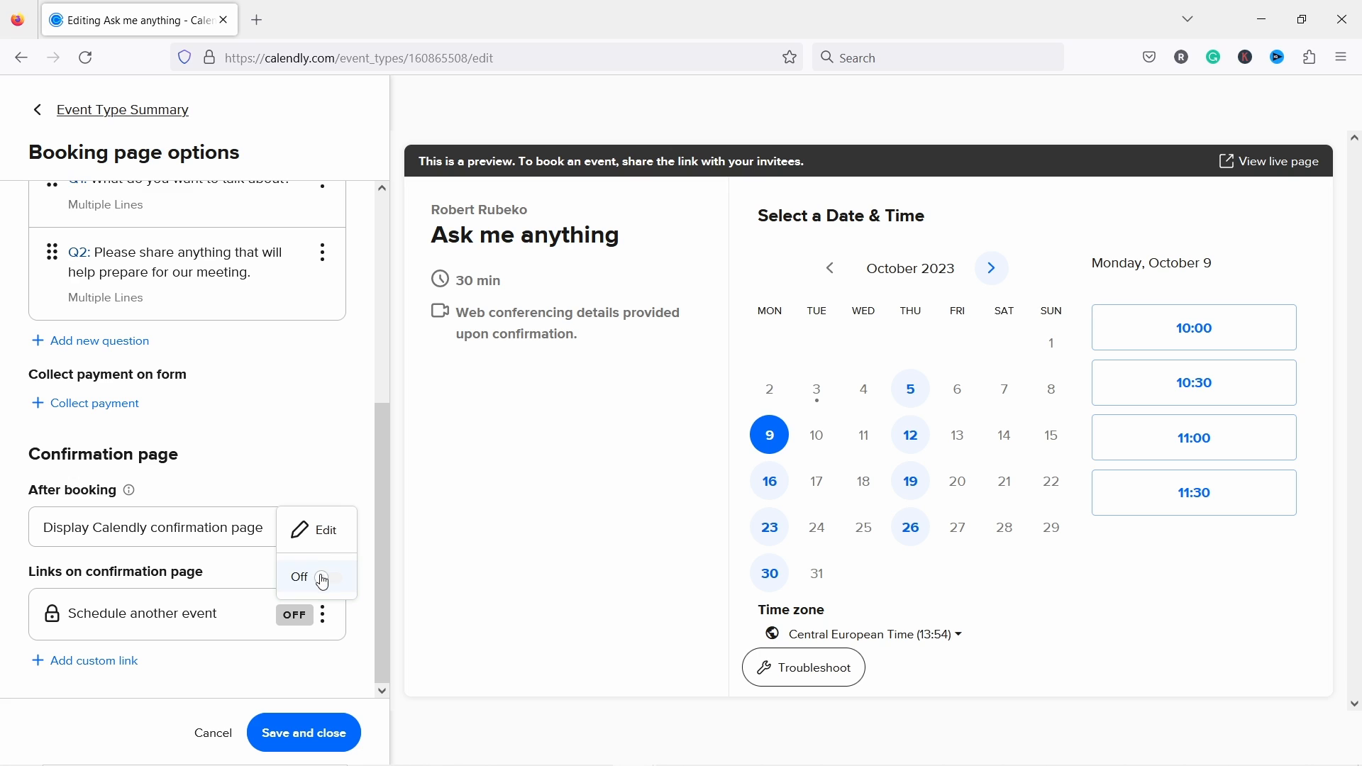
left_click(257, 649)
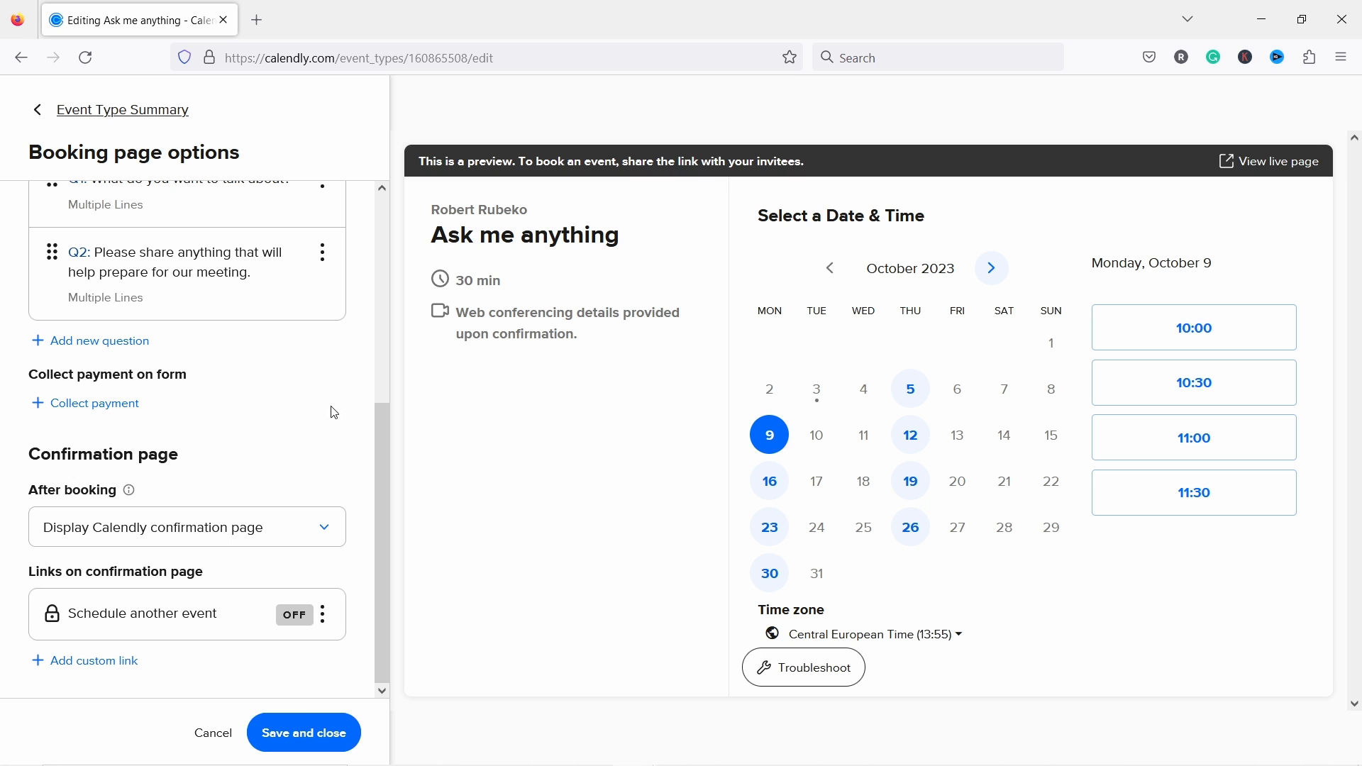
Step: Save the booking page options and start editing Email reminders under Communications
left_click(288, 741)
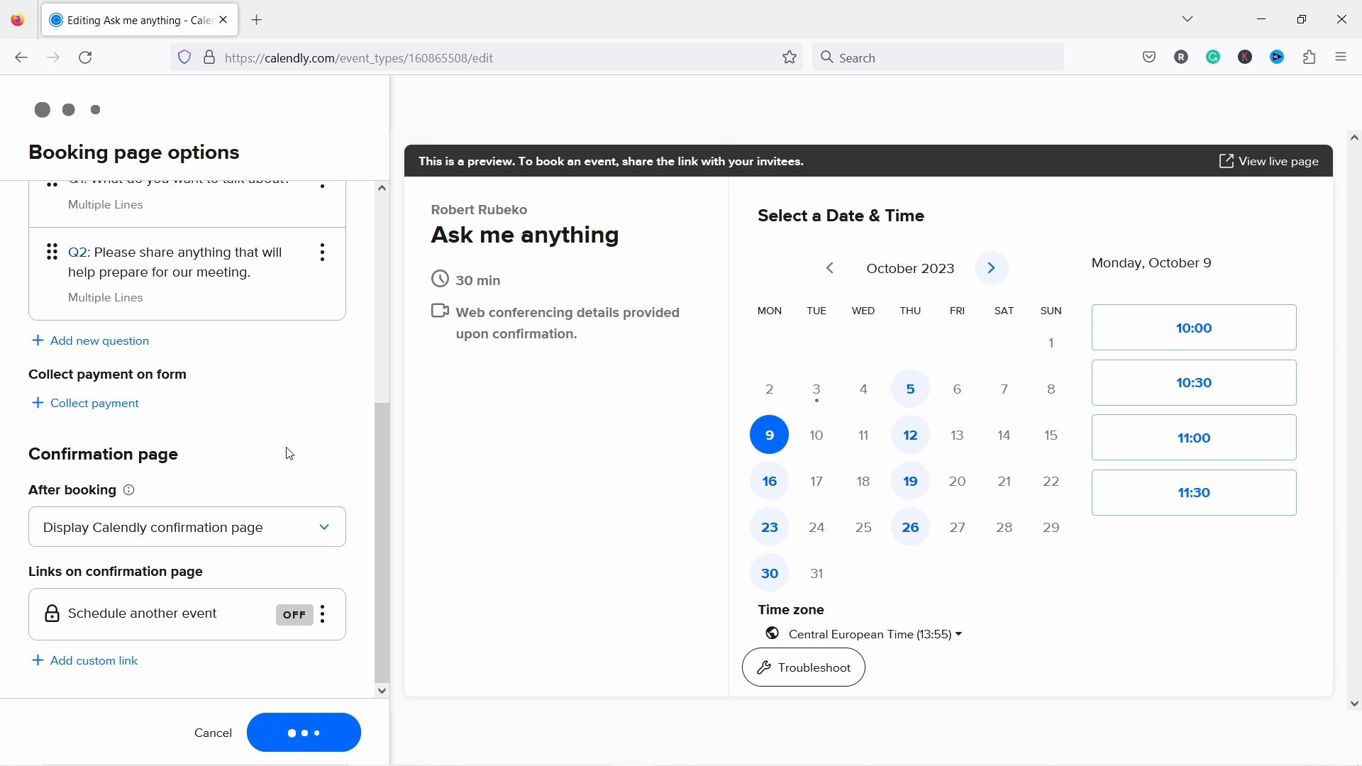
left_click(160, 692)
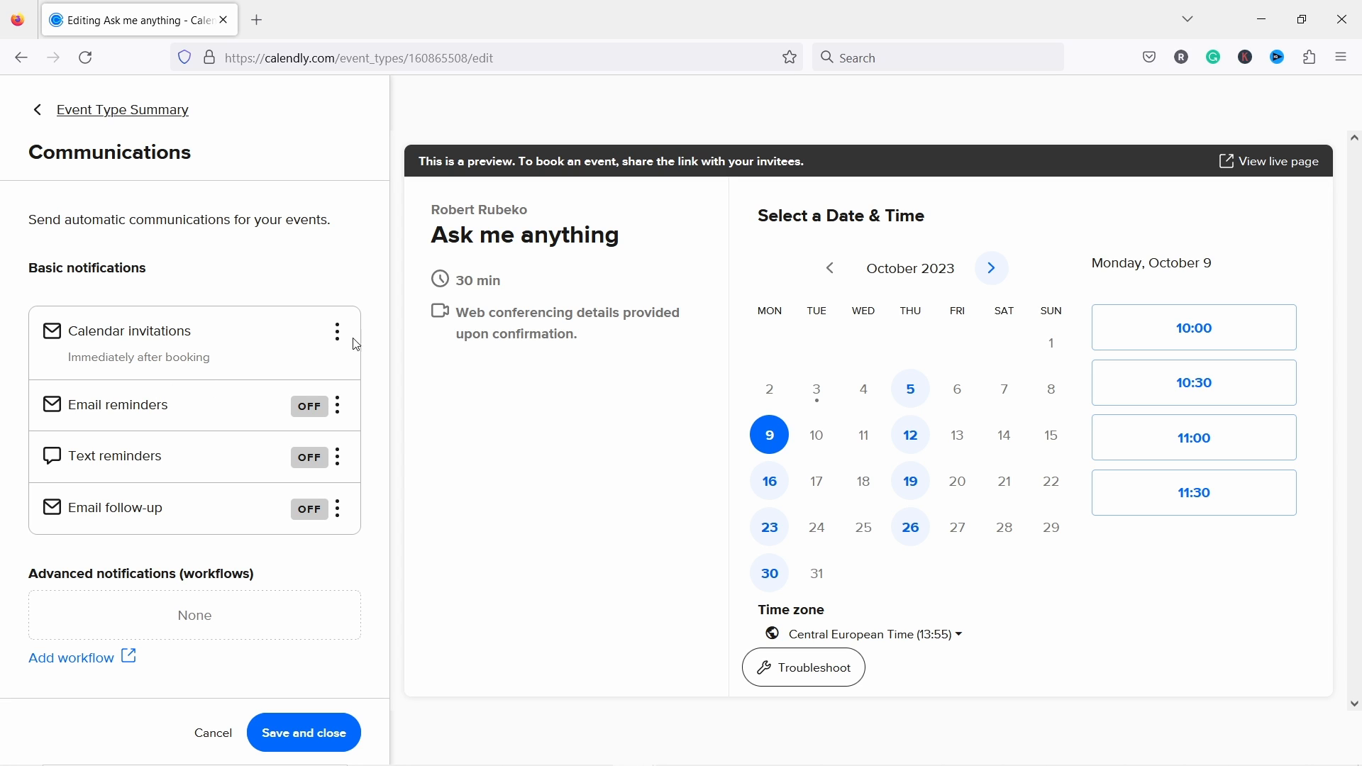
left_click(337, 413)
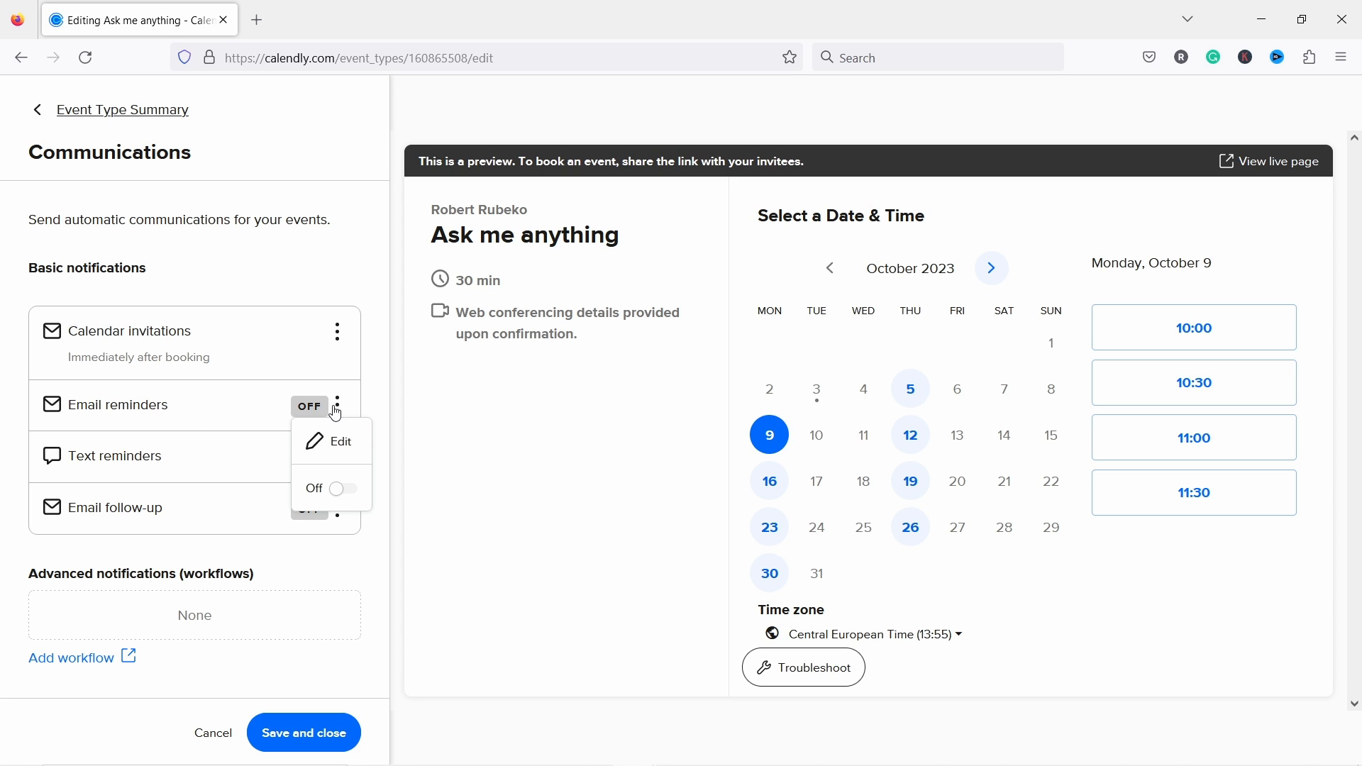
left_click(338, 443)
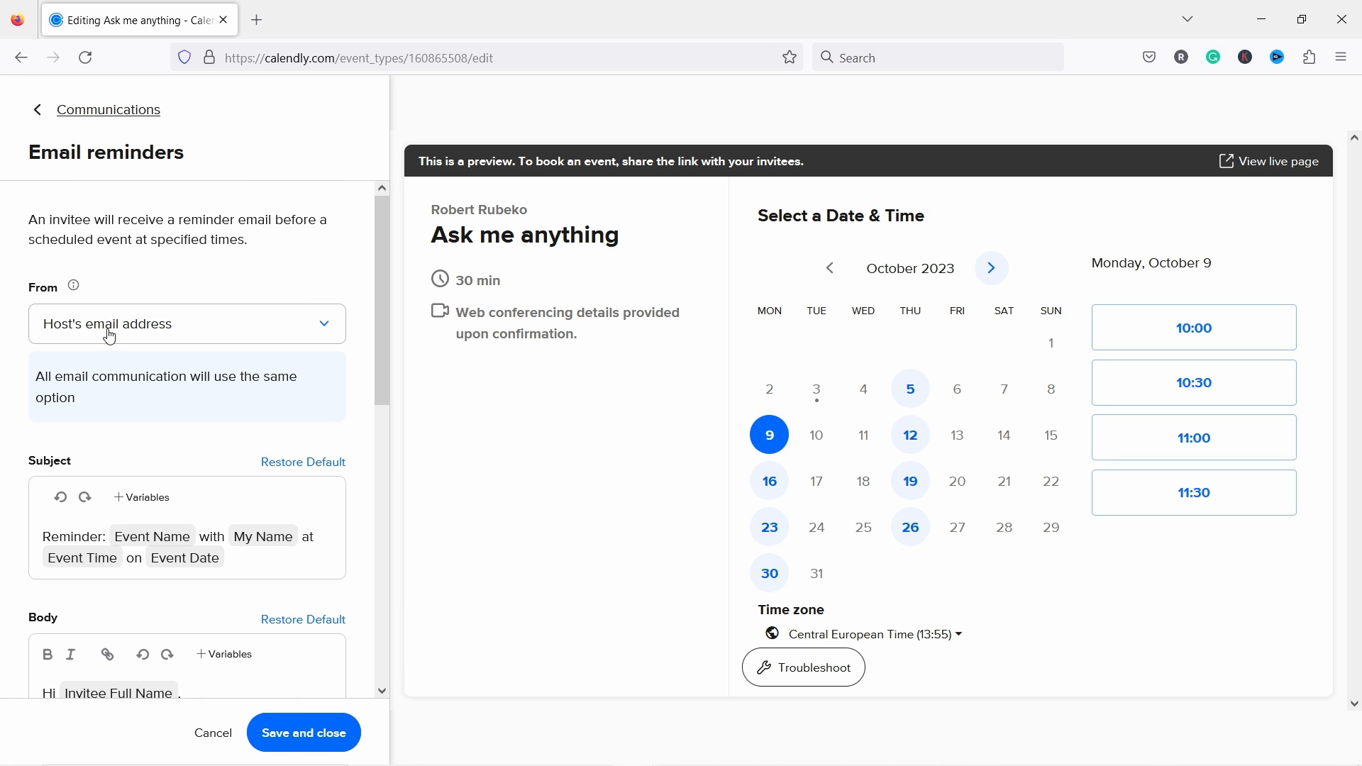
Step: Turn on the email reminder sent 24 hours before the event, check its subject and body, and save
scroll(171, 369, "down", 3)
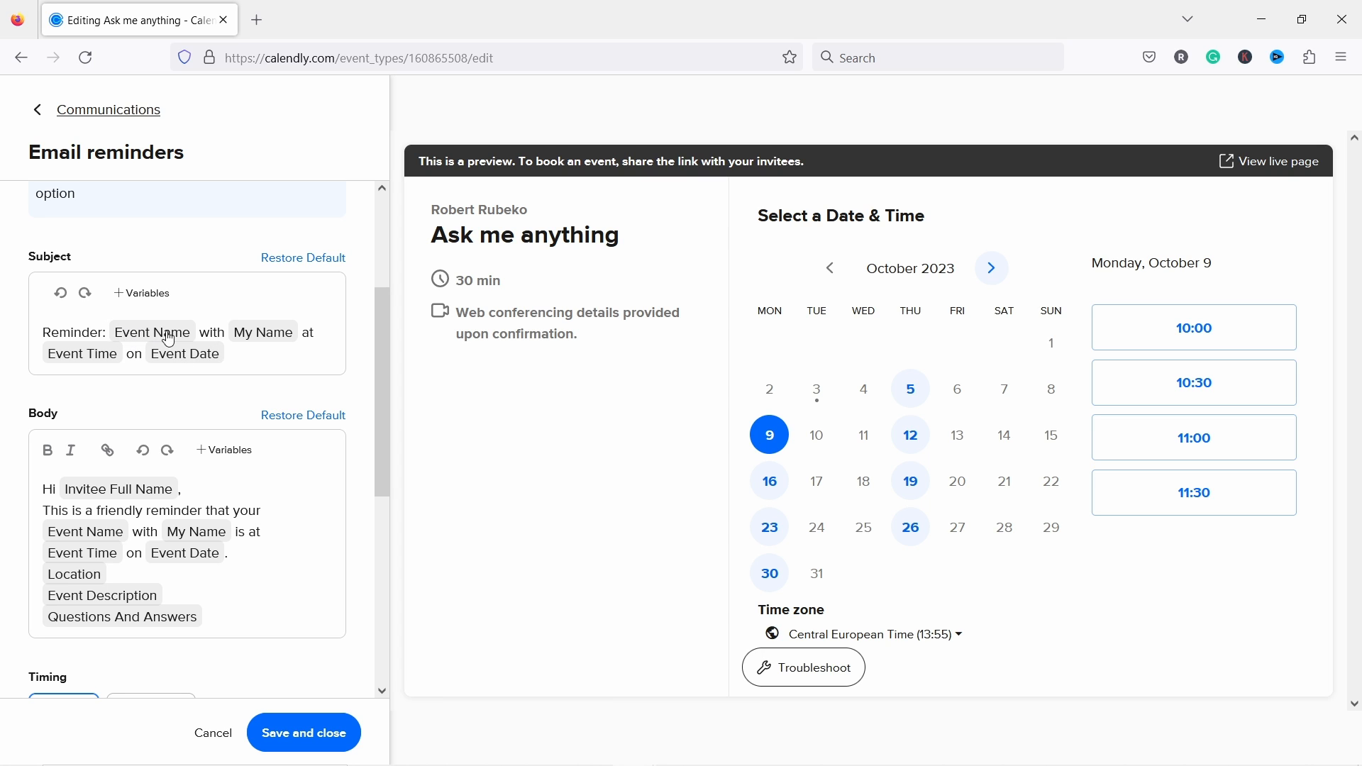
left_click(287, 360)
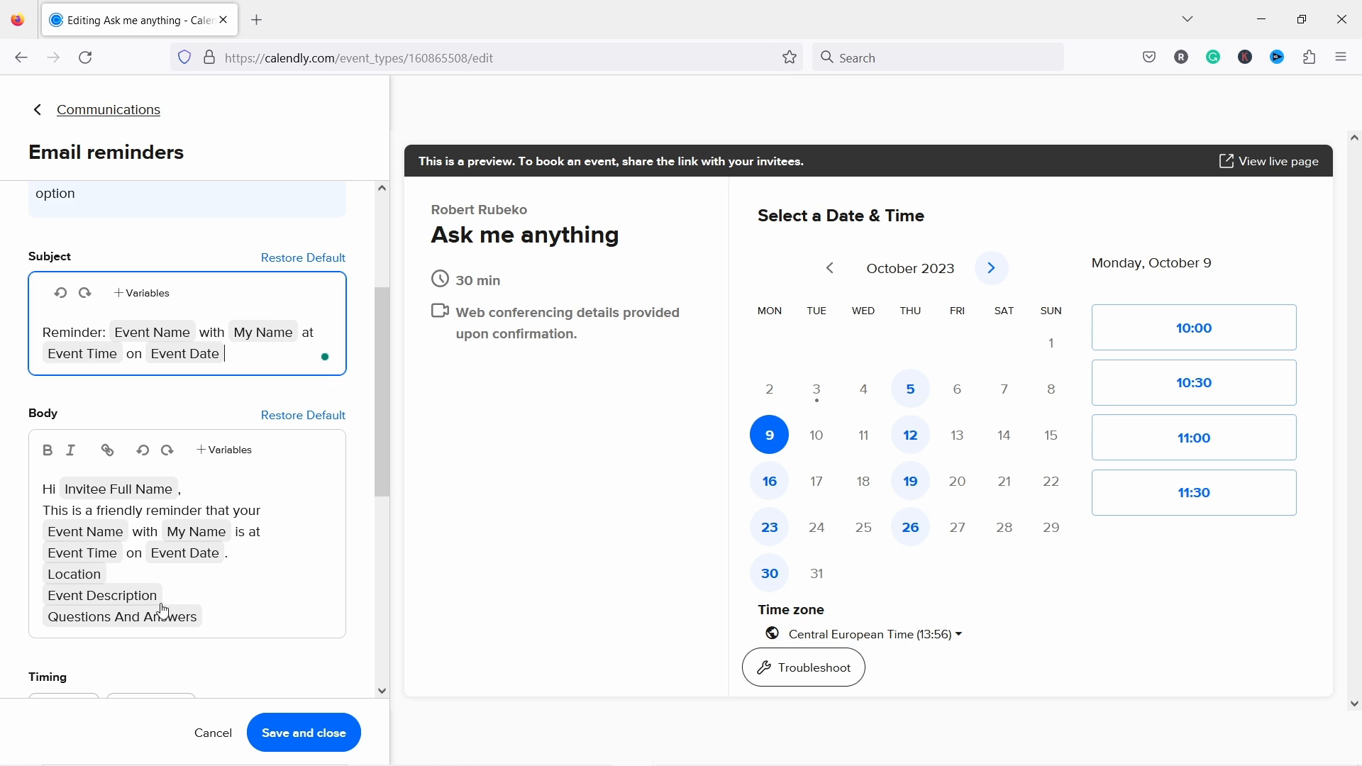
scroll(167, 603, "down", 3)
scroll(213, 462, "up", 1)
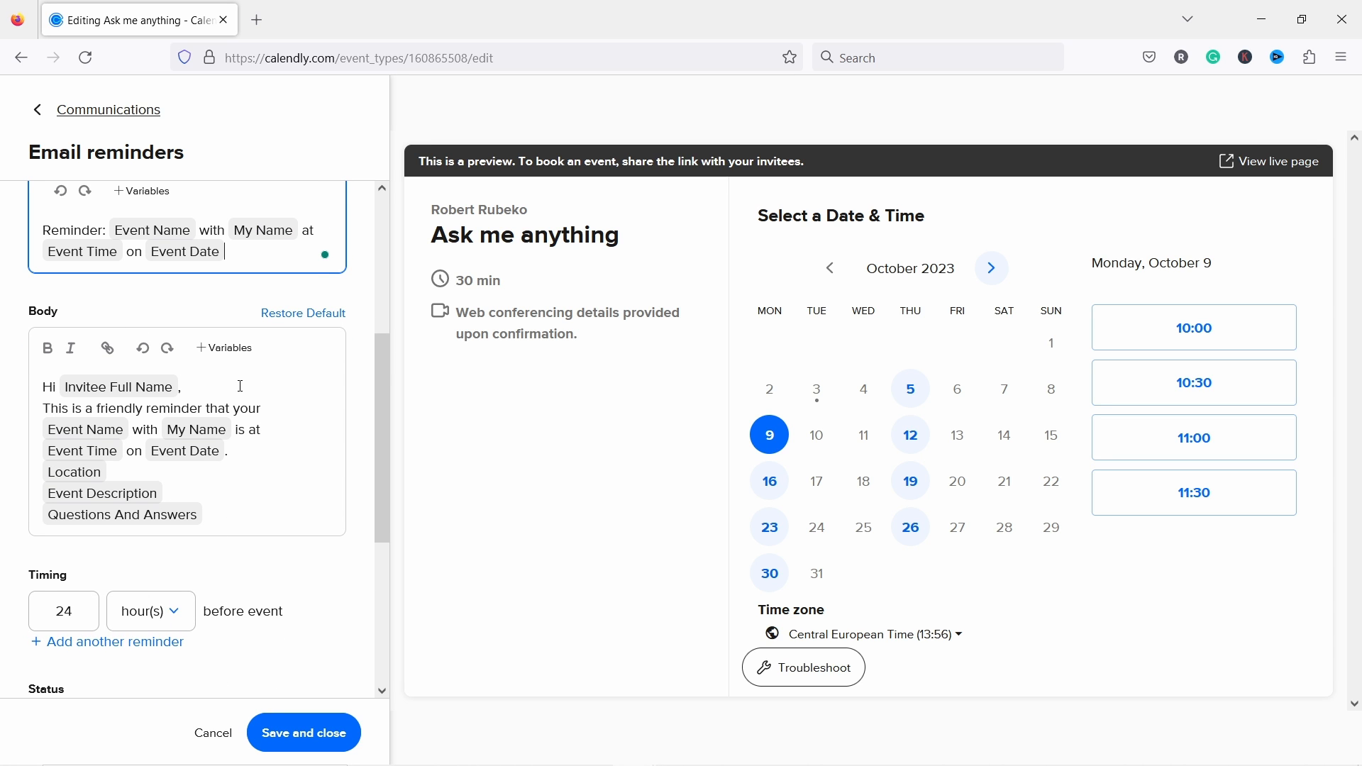
scroll(239, 391, "down", 4)
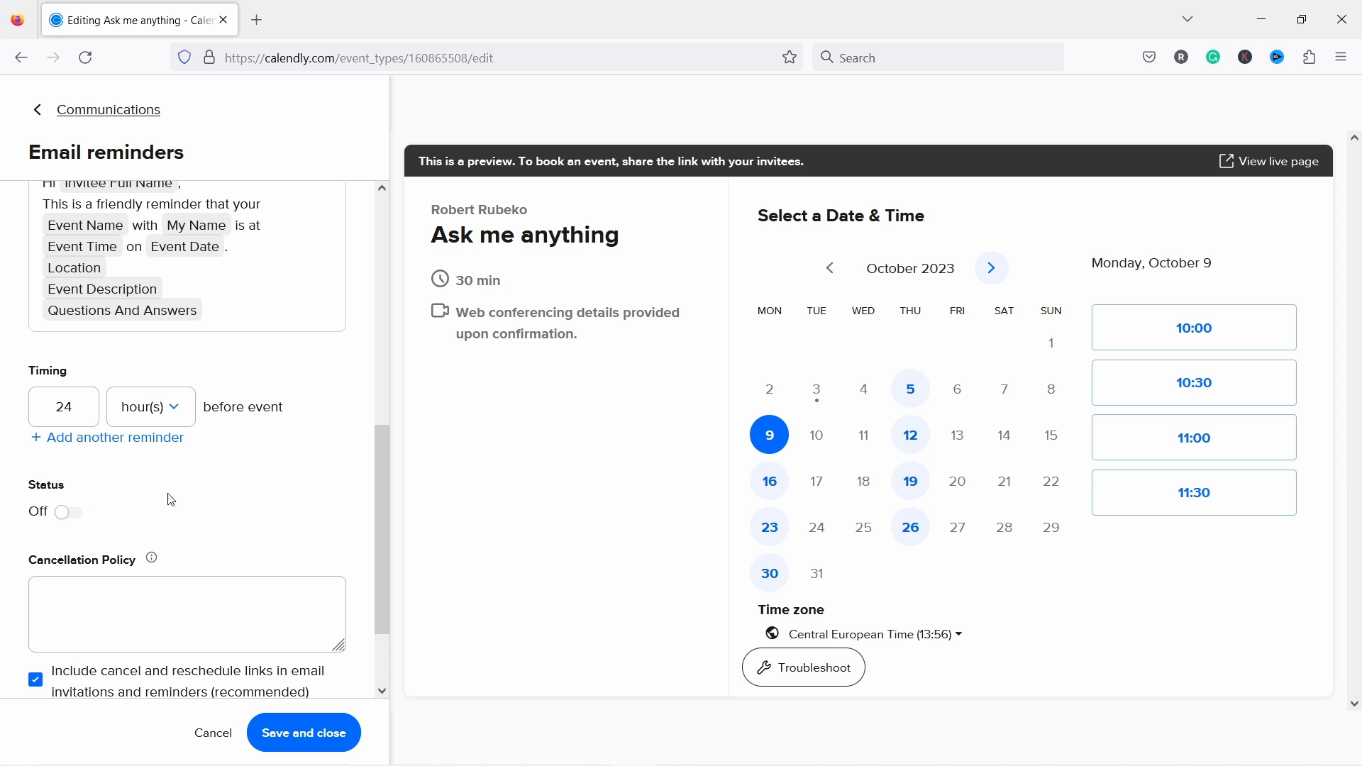
scroll(166, 500, "down", 2)
left_click(61, 409)
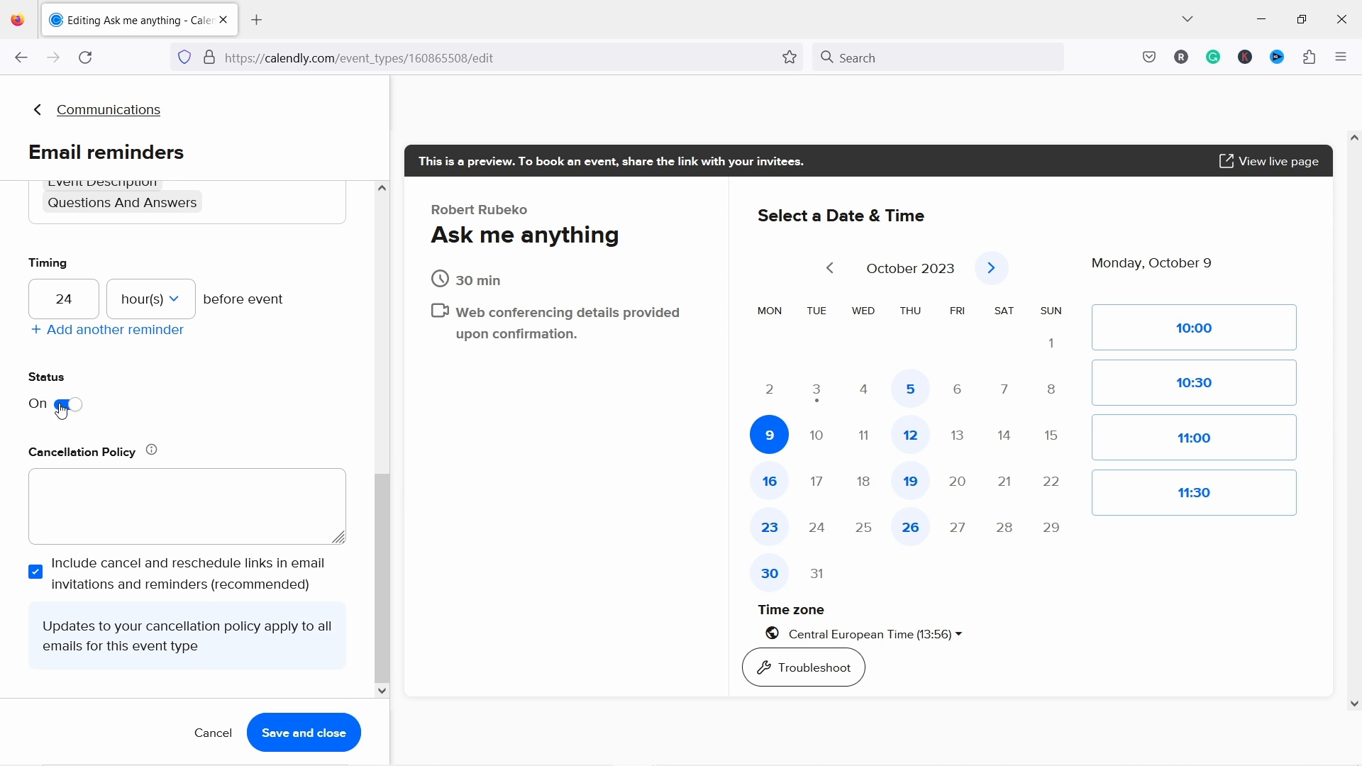
left_click(109, 499)
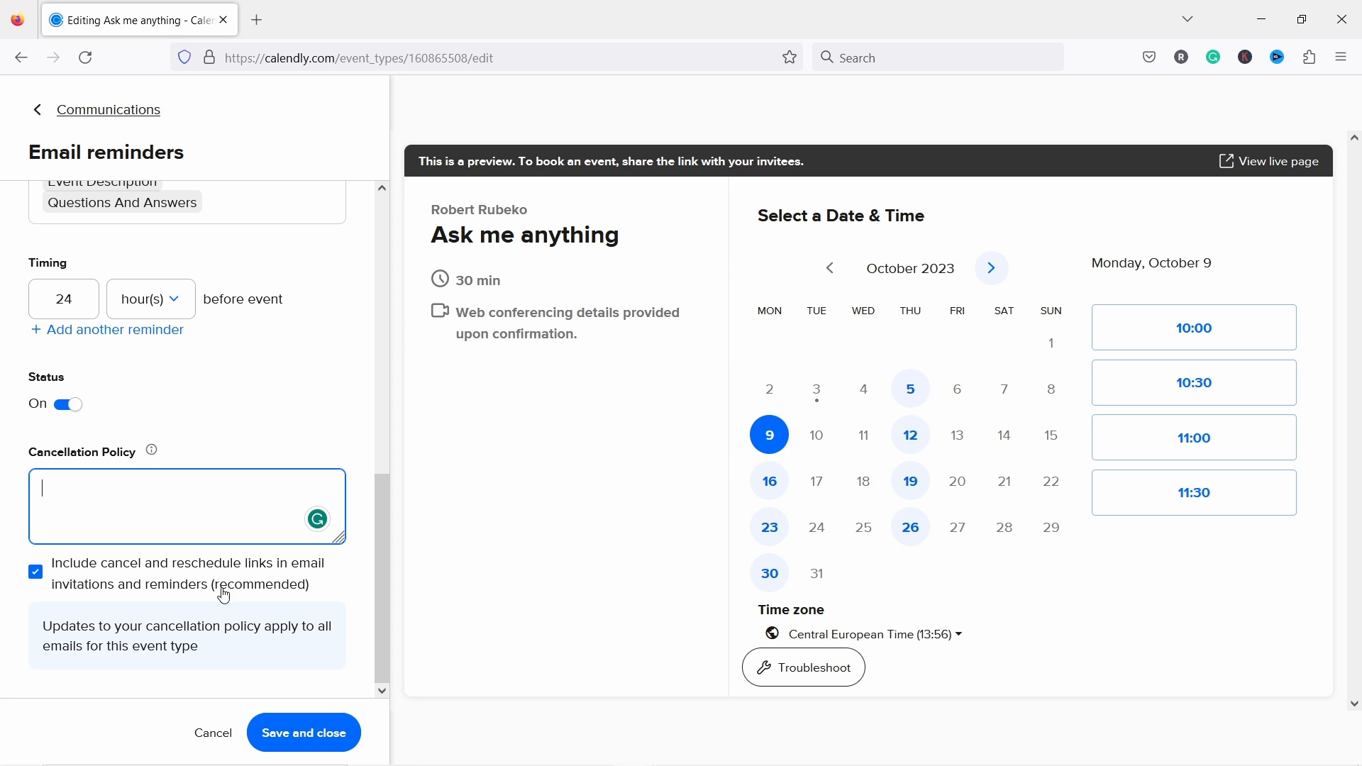
left_click(315, 735)
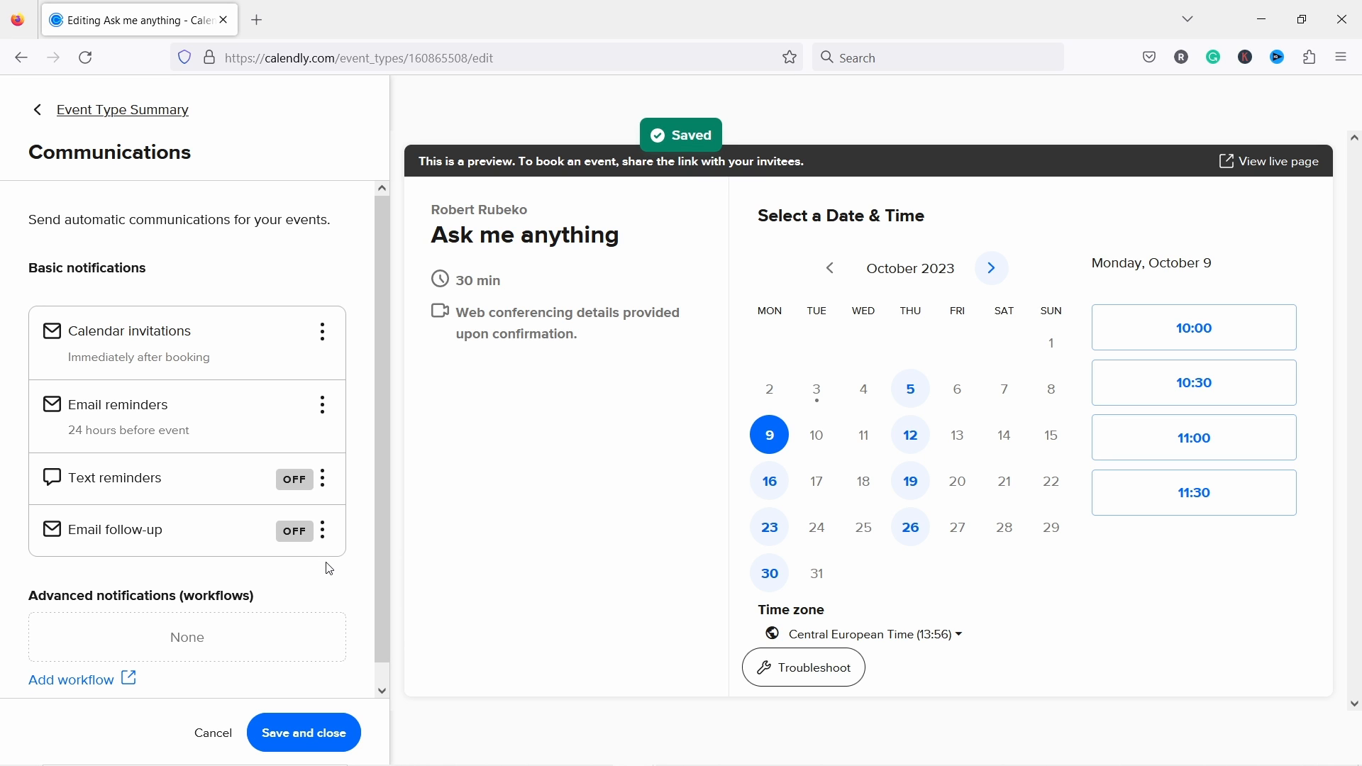
Step: Review the text reminder and email follow-up settings, leave follow-up off, and save back to the summary
left_click(324, 479)
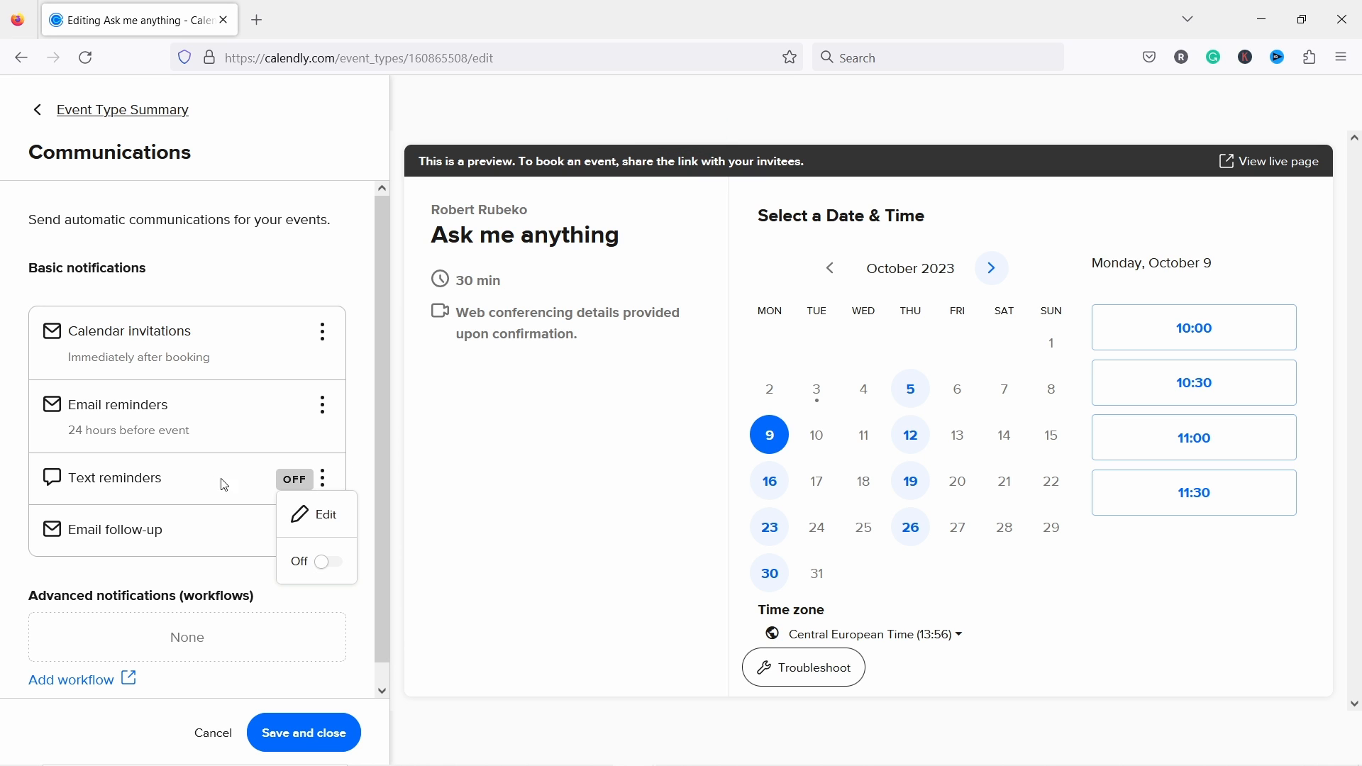
left_click(166, 507)
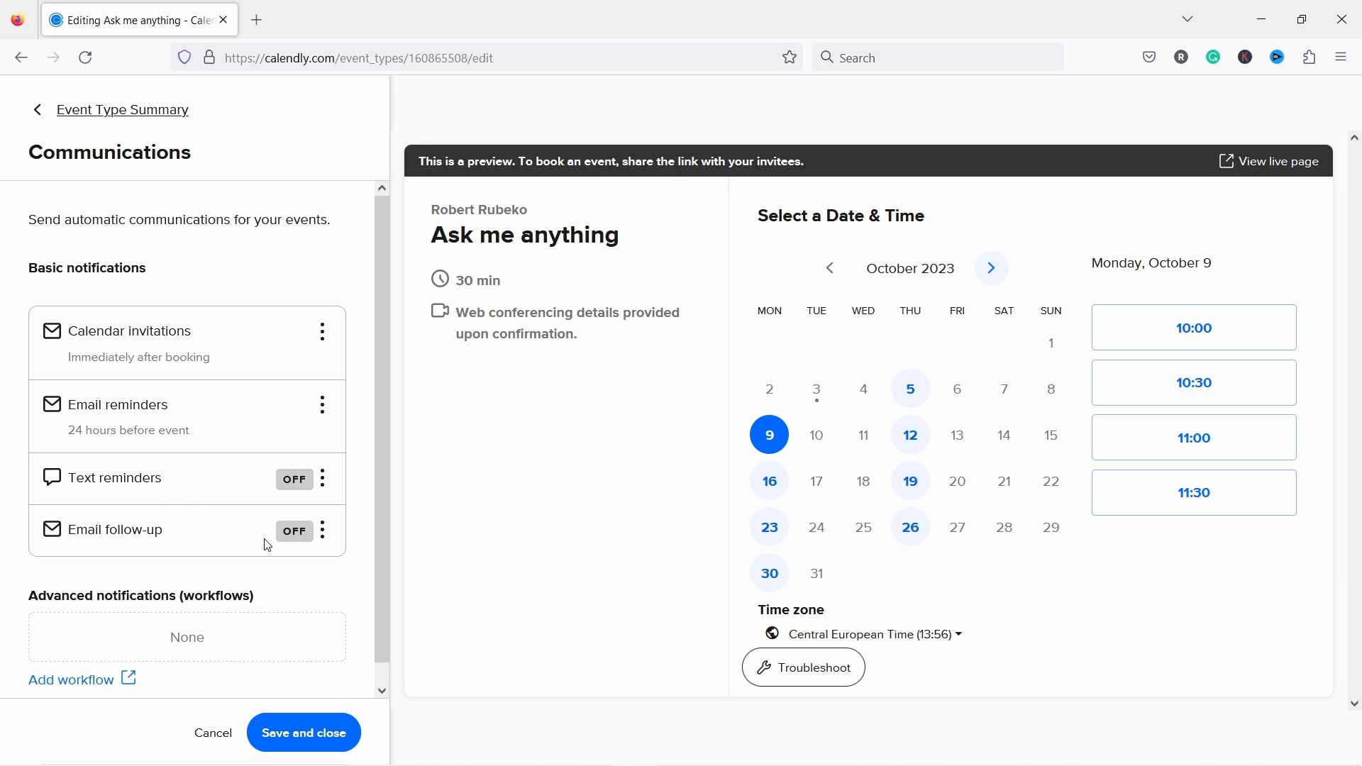
left_click(324, 533)
left_click(330, 571)
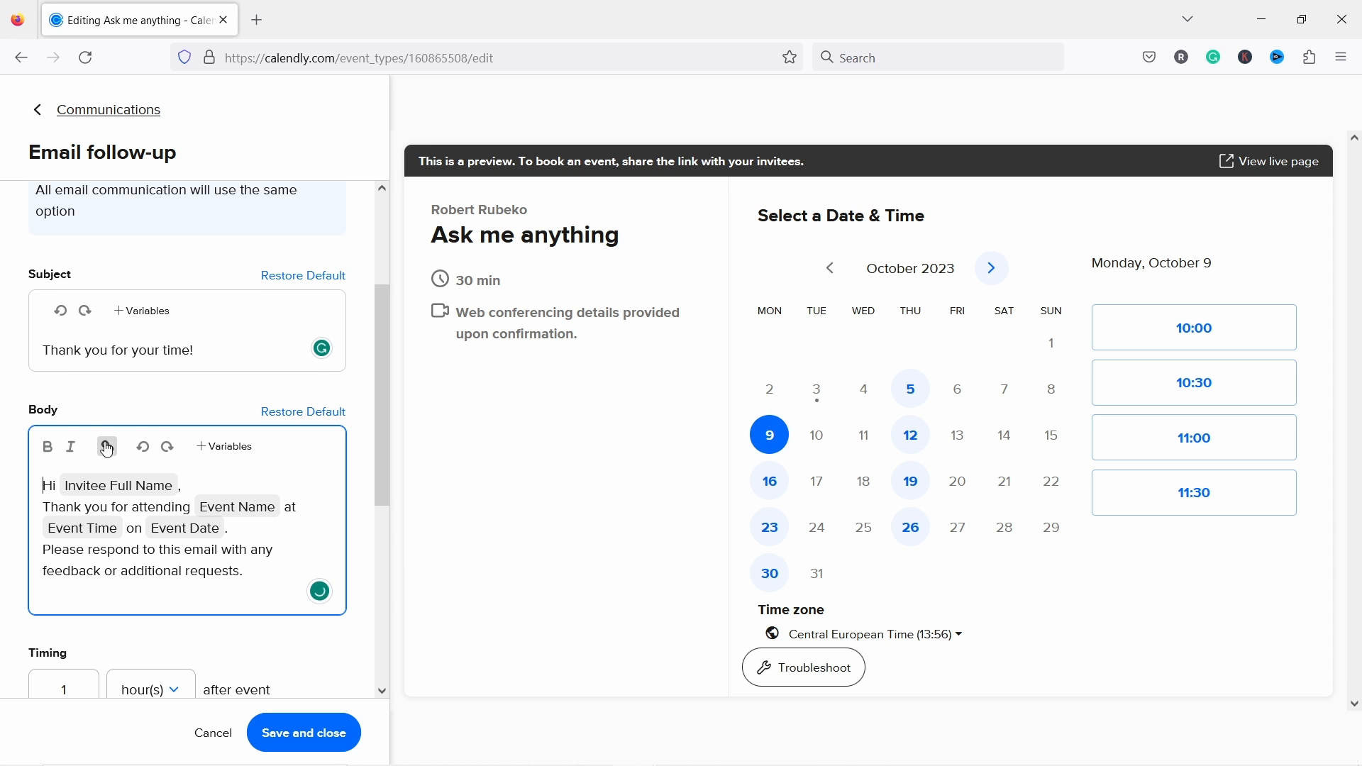
scroll(131, 359, "down", 3)
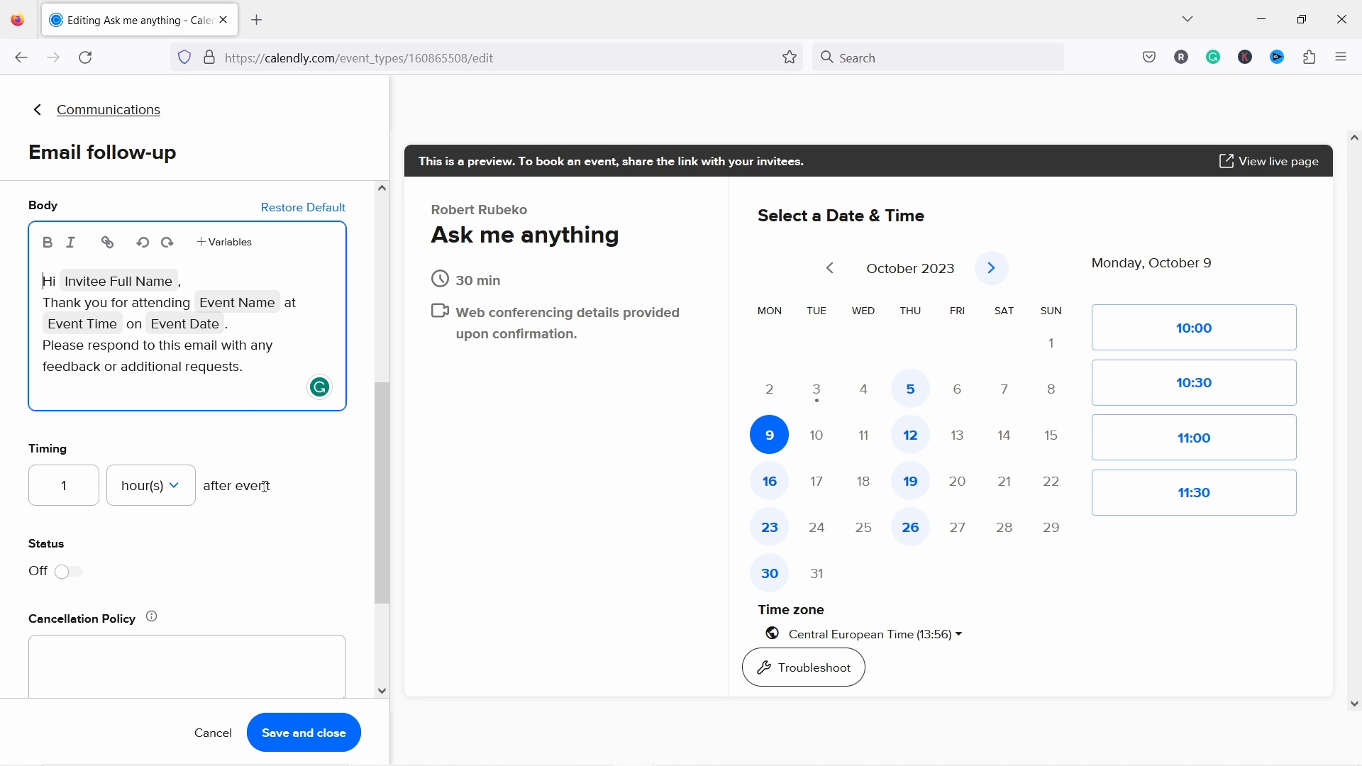
scroll(319, 489, "down", 3)
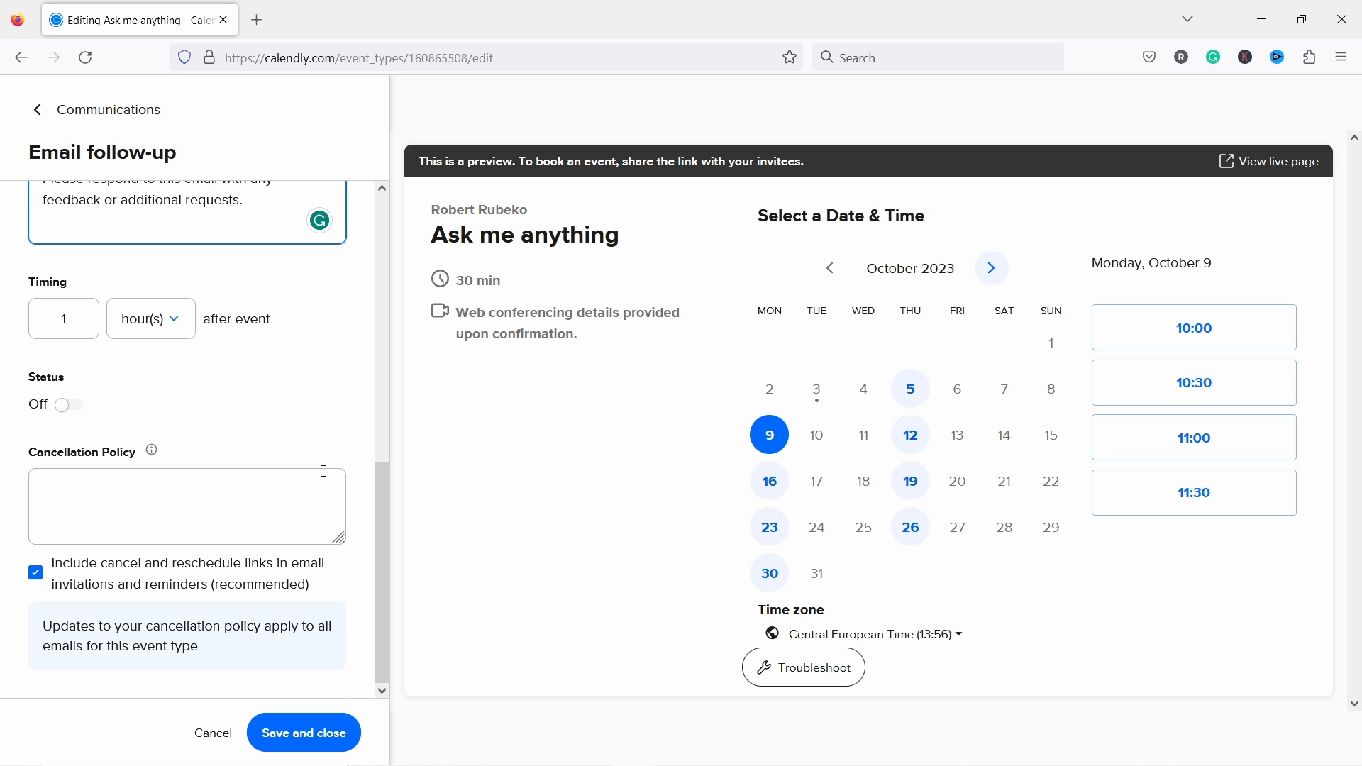
scroll(325, 433, "up", 5)
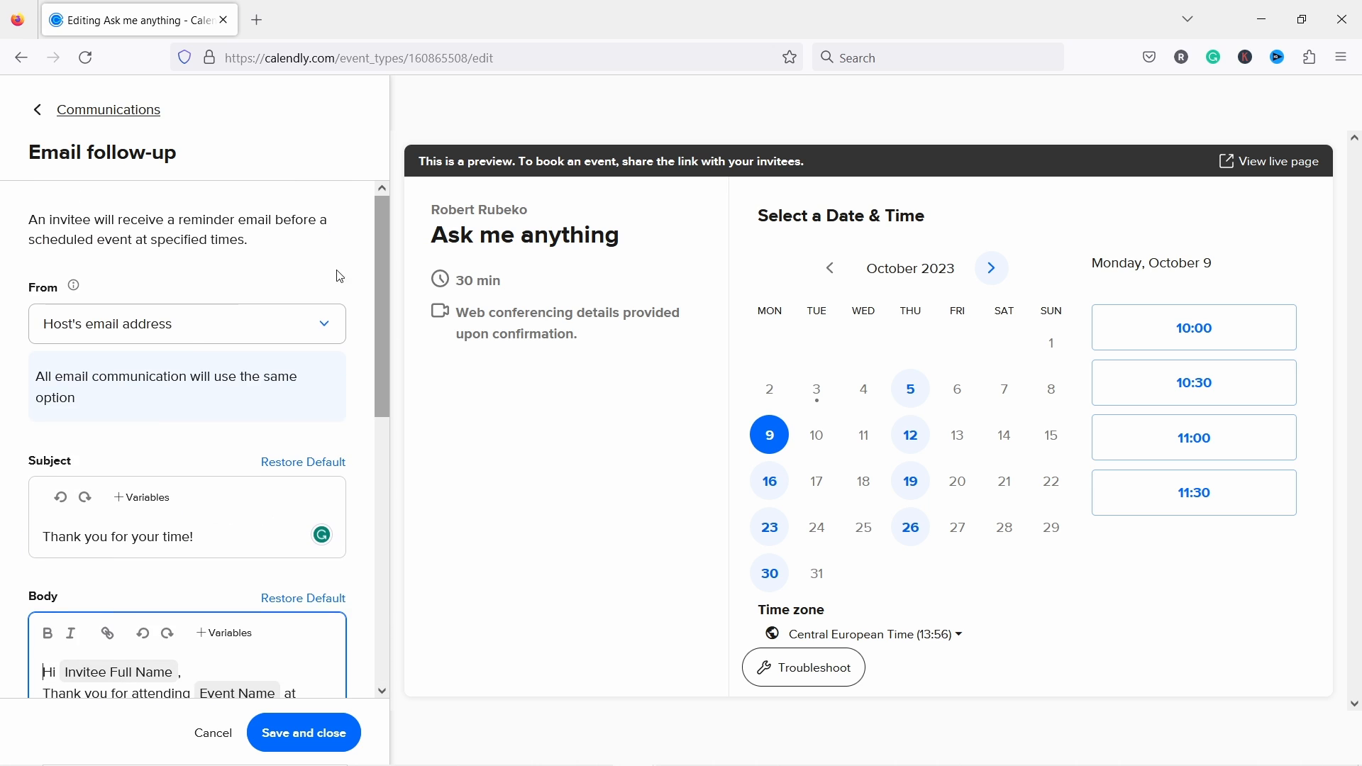
left_click(305, 732)
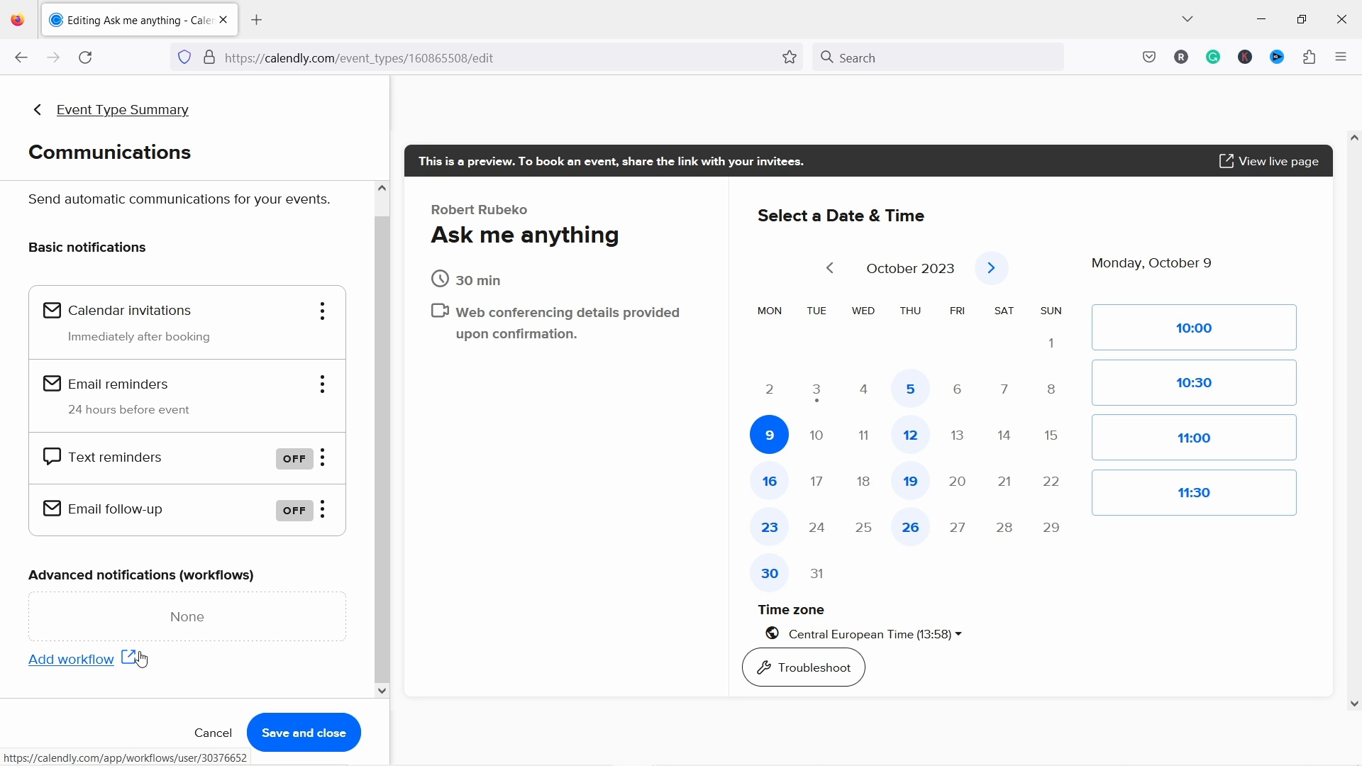
left_click(306, 734)
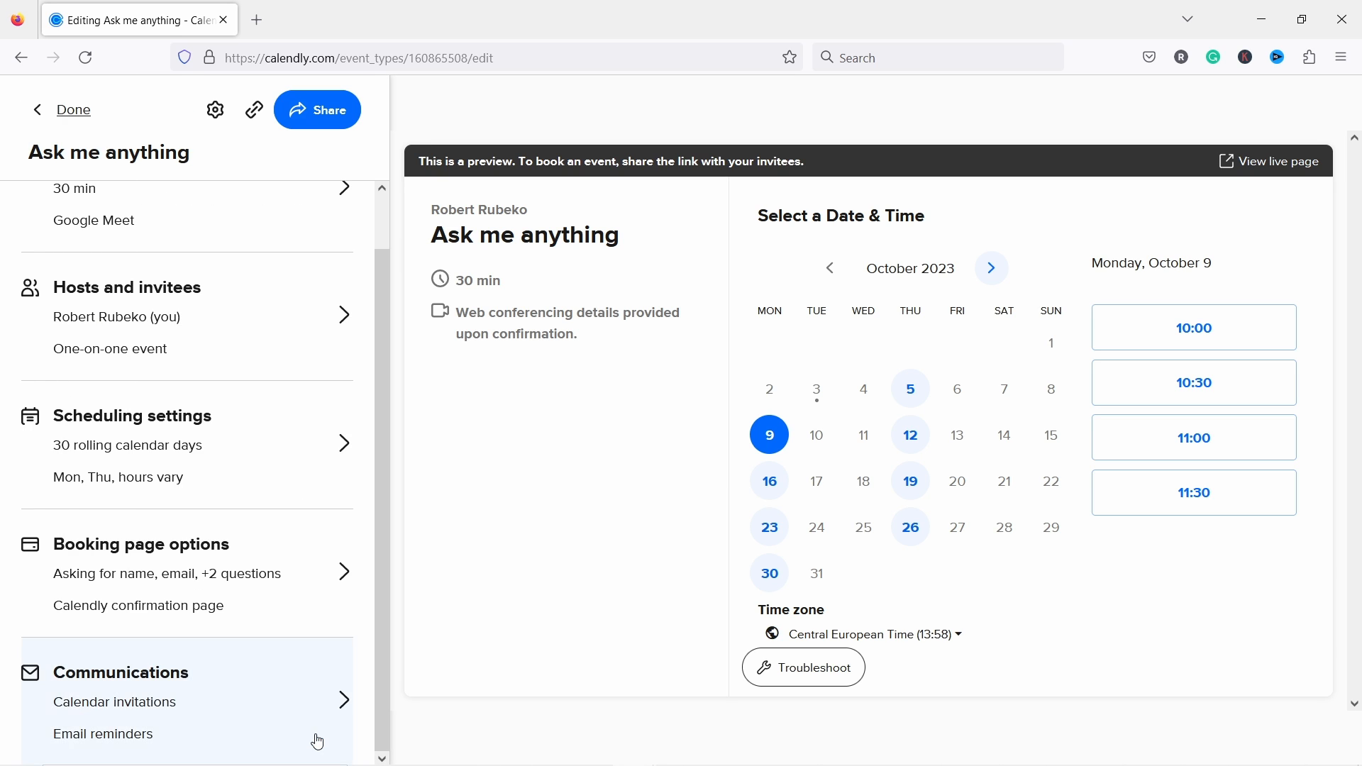
scroll(237, 663, "up", 1)
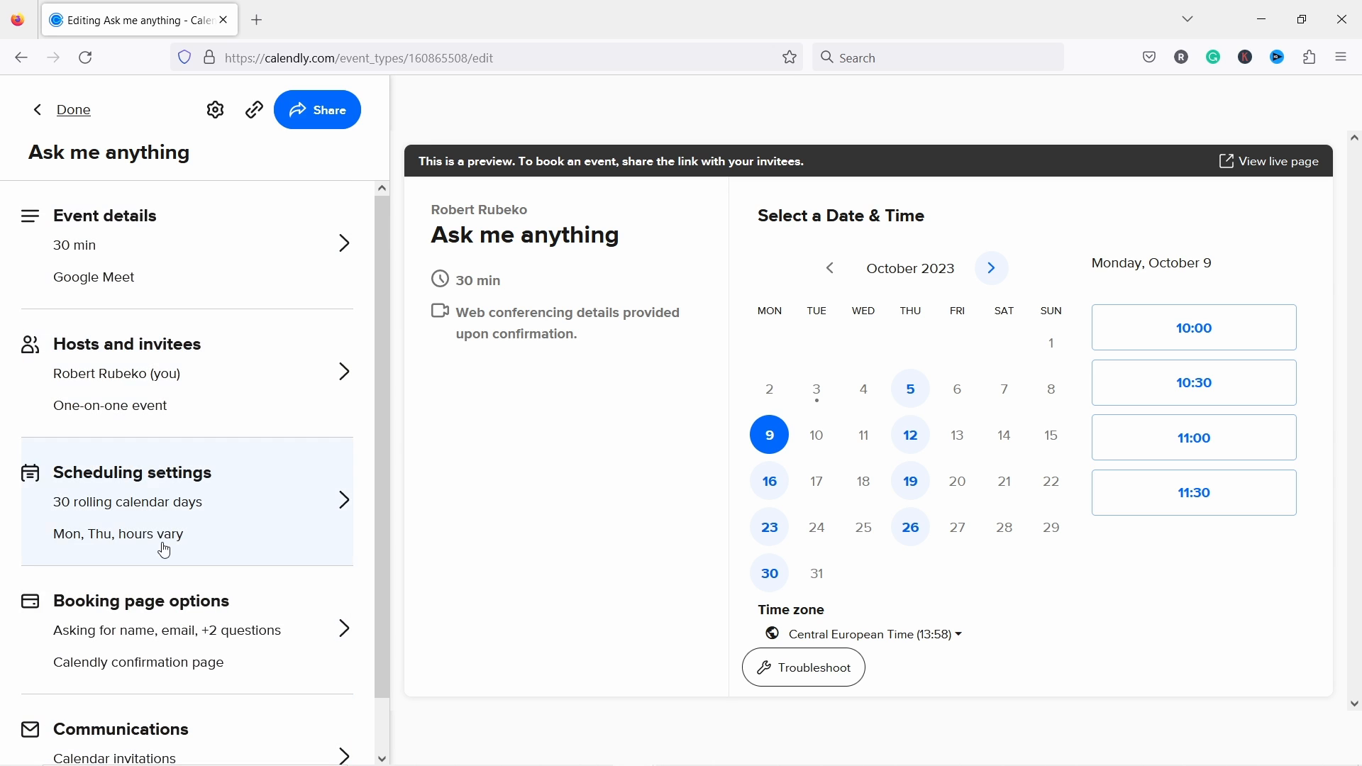
scroll(165, 546, "down", 1)
Step: Copy the Ask me anything scheduling link and switch to offering specific times by email
left_click(318, 112)
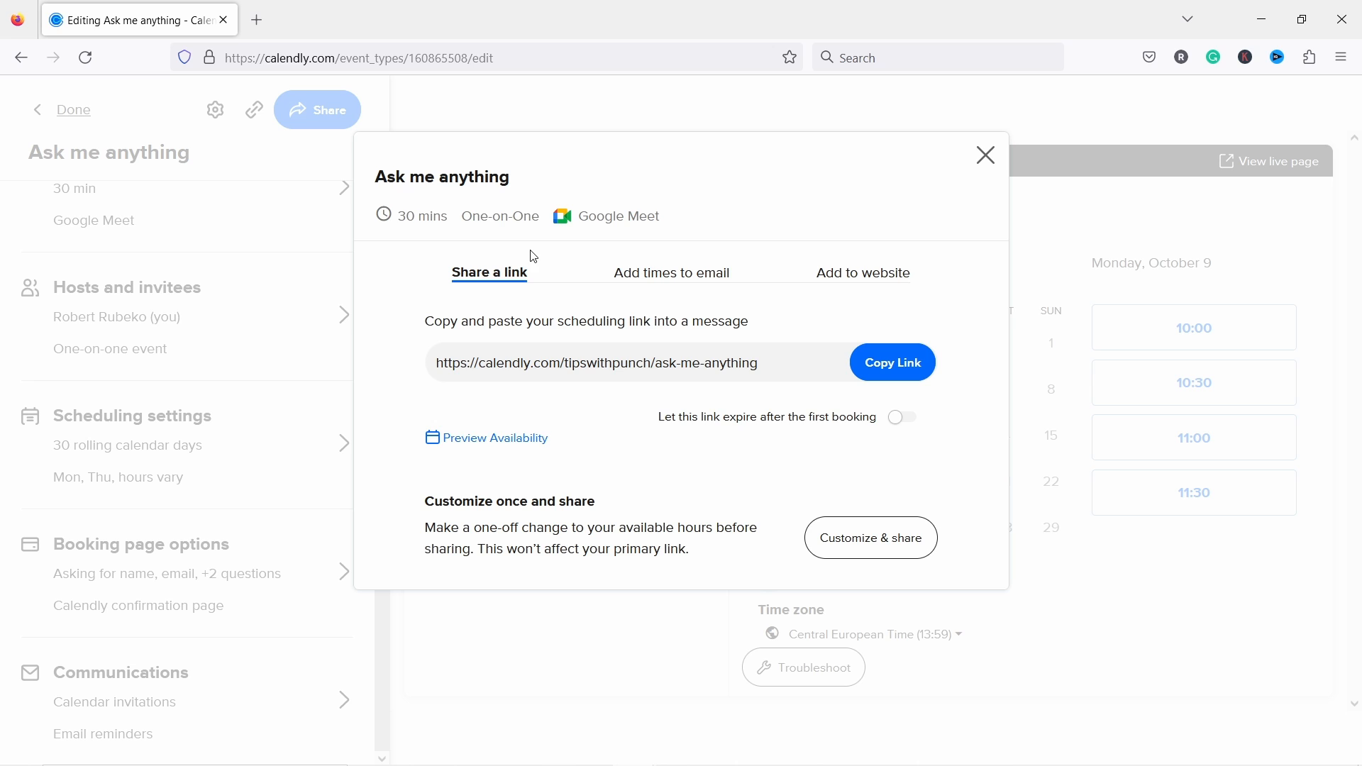
left_click(891, 362)
left_click(662, 280)
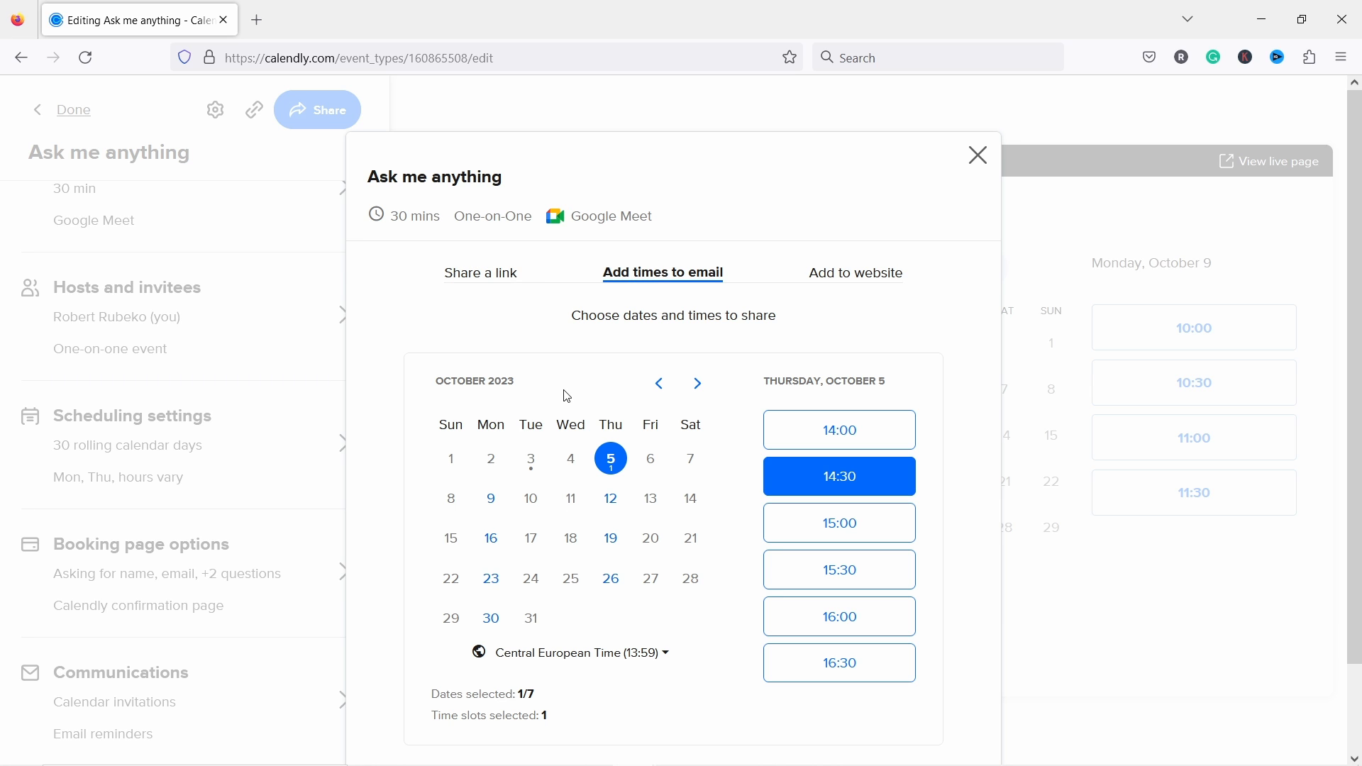
Step: Pick October 9 slots 10:00, 10:30 and 11:00, preview them as an email, and copy them
left_click(490, 508)
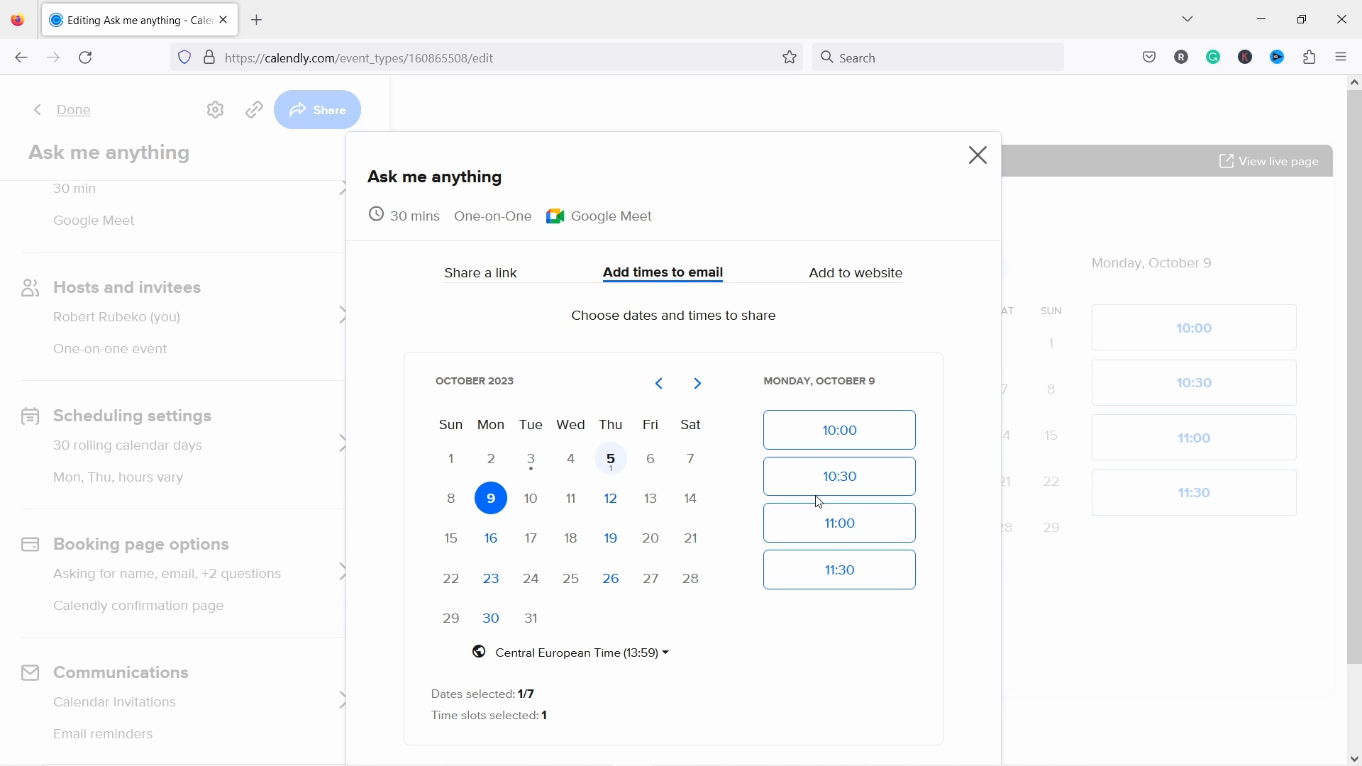
left_click(809, 473)
left_click(823, 514)
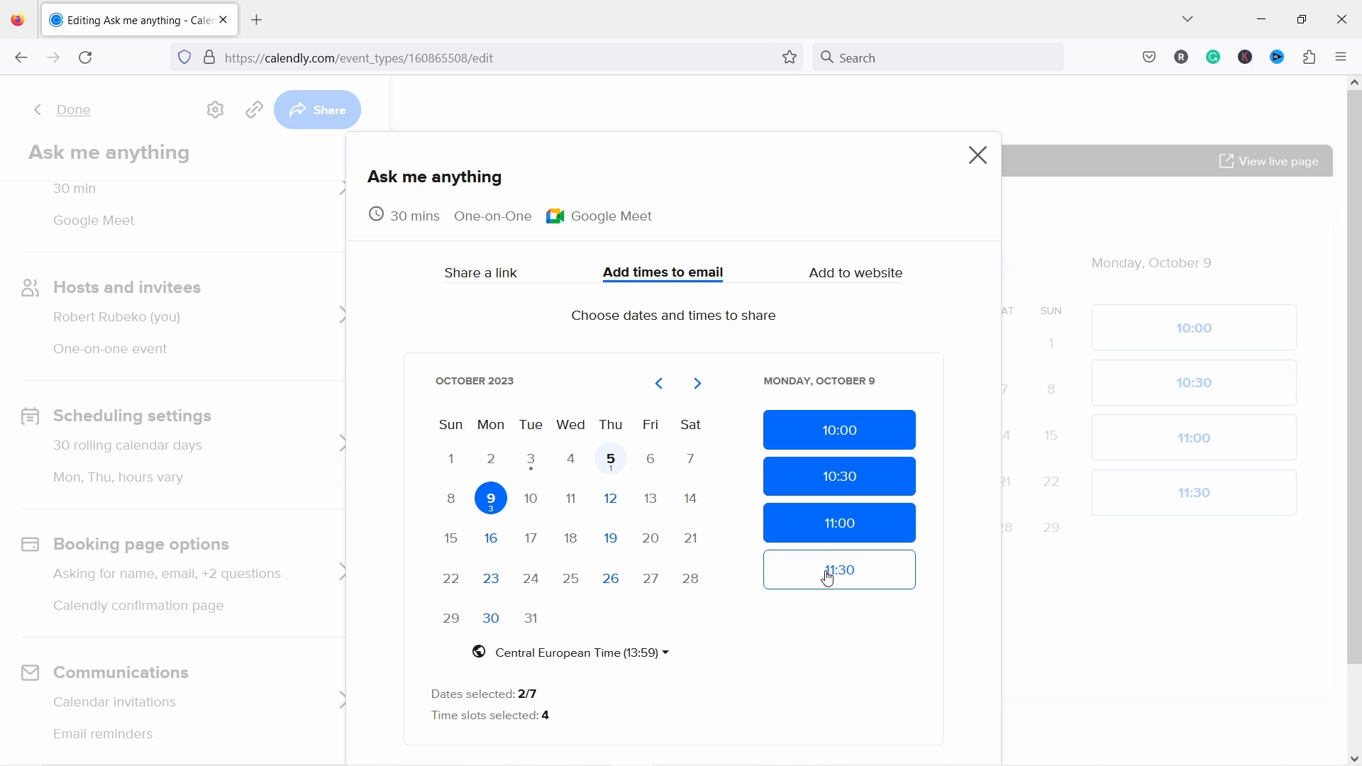
left_click(826, 577)
scroll(710, 404, "down", 2)
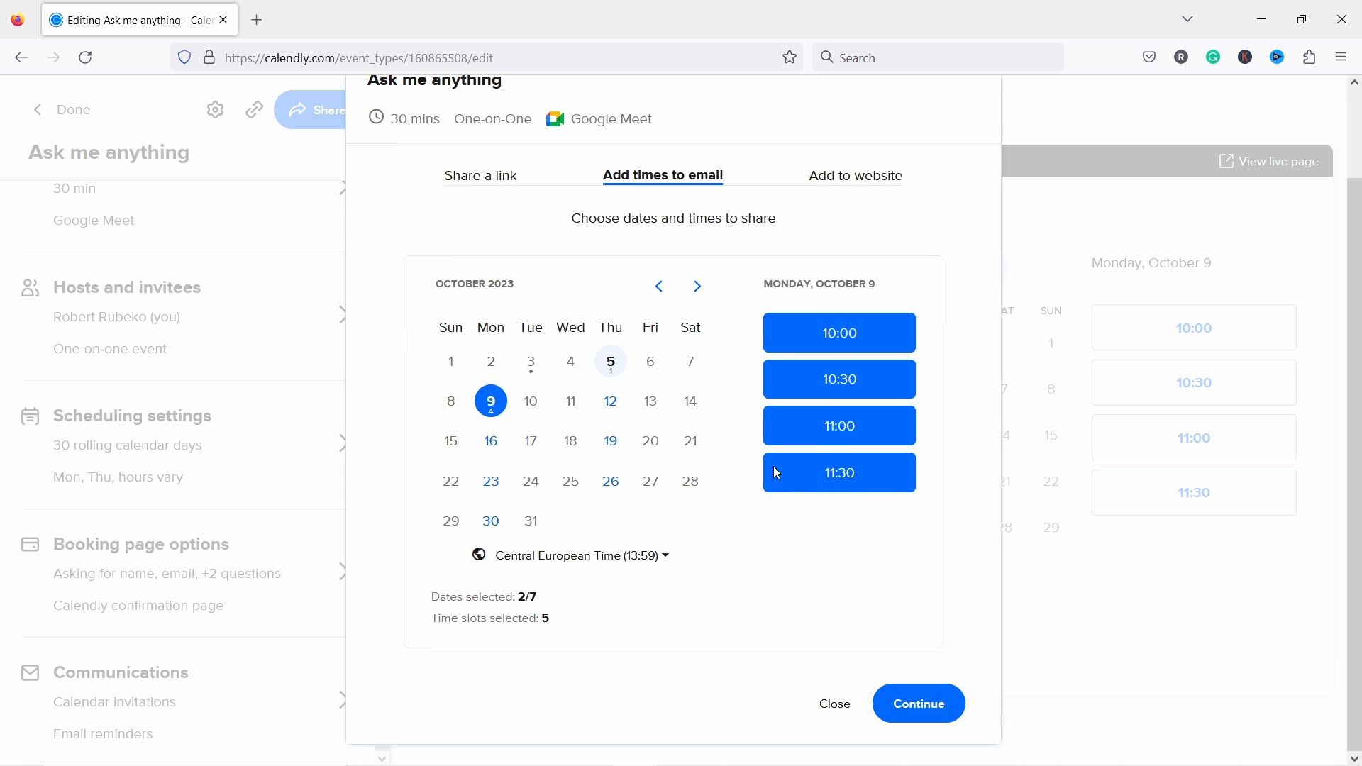
left_click(908, 704)
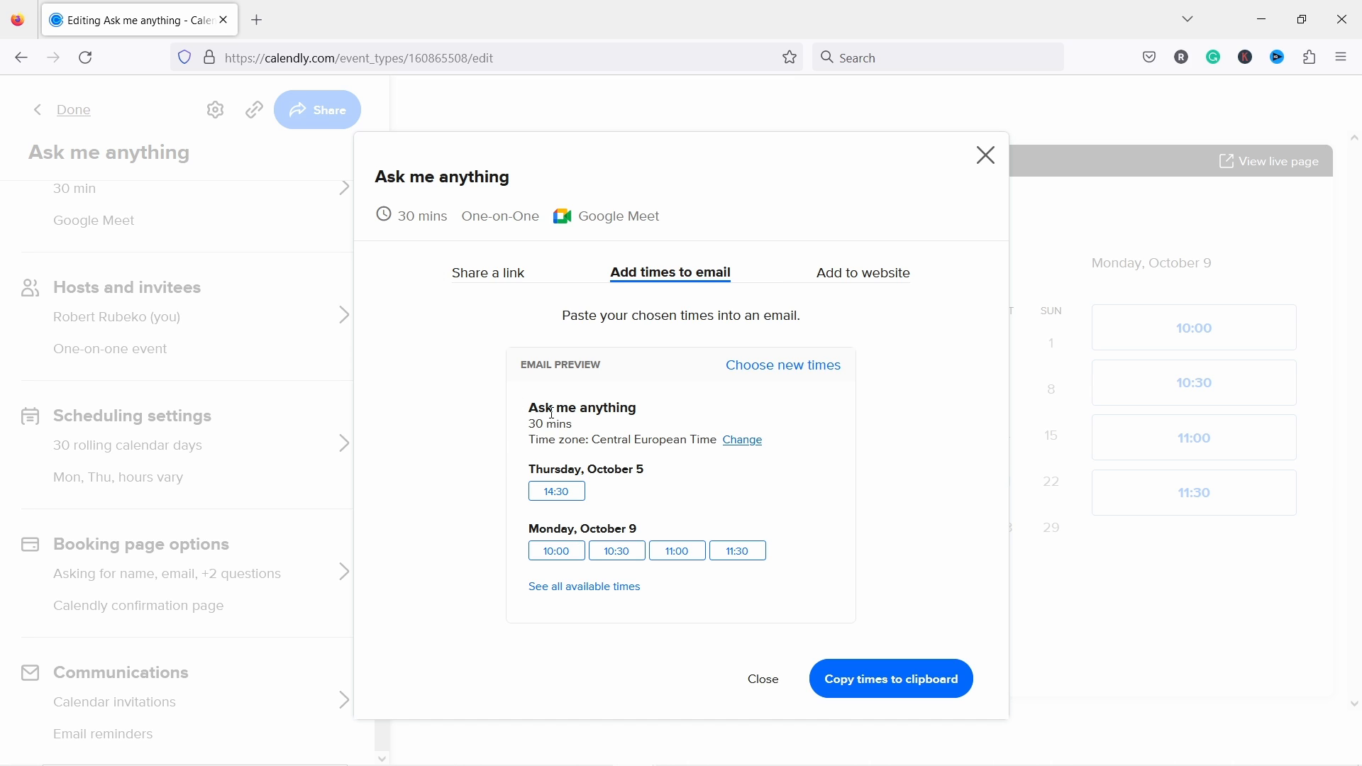
left_click(883, 688)
Step: Open the 11:30 slot's booking form from the preview, select its date line, then return to the event editor
left_click(736, 561)
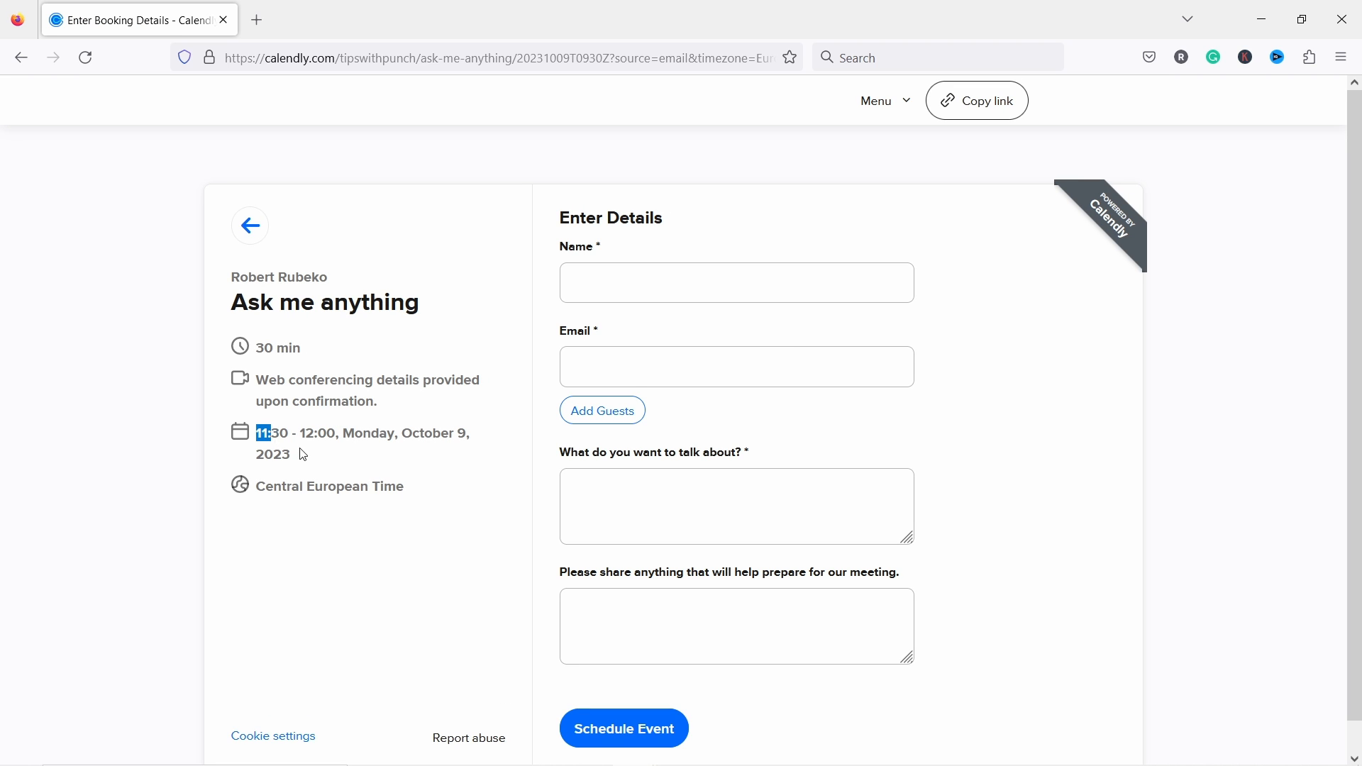
left_click_drag(276, 438, 326, 469)
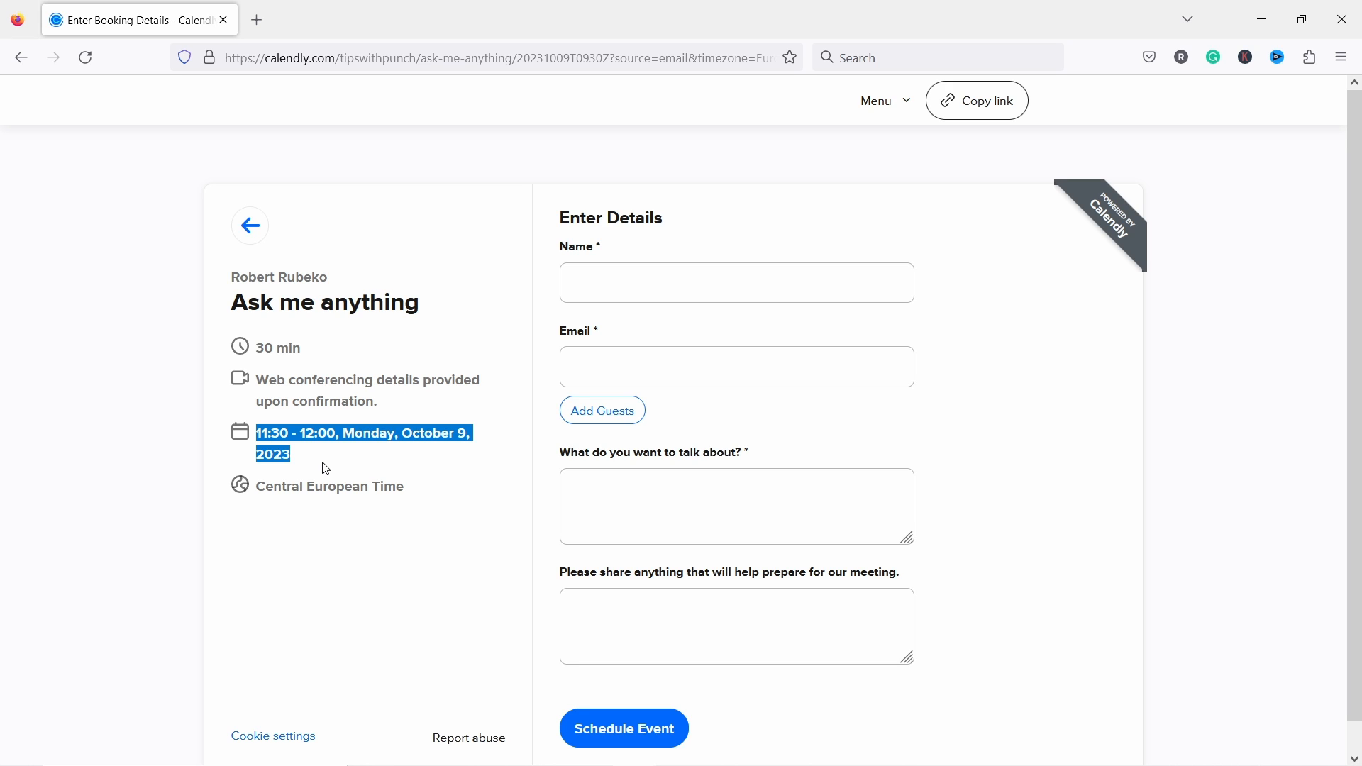
left_click(21, 58)
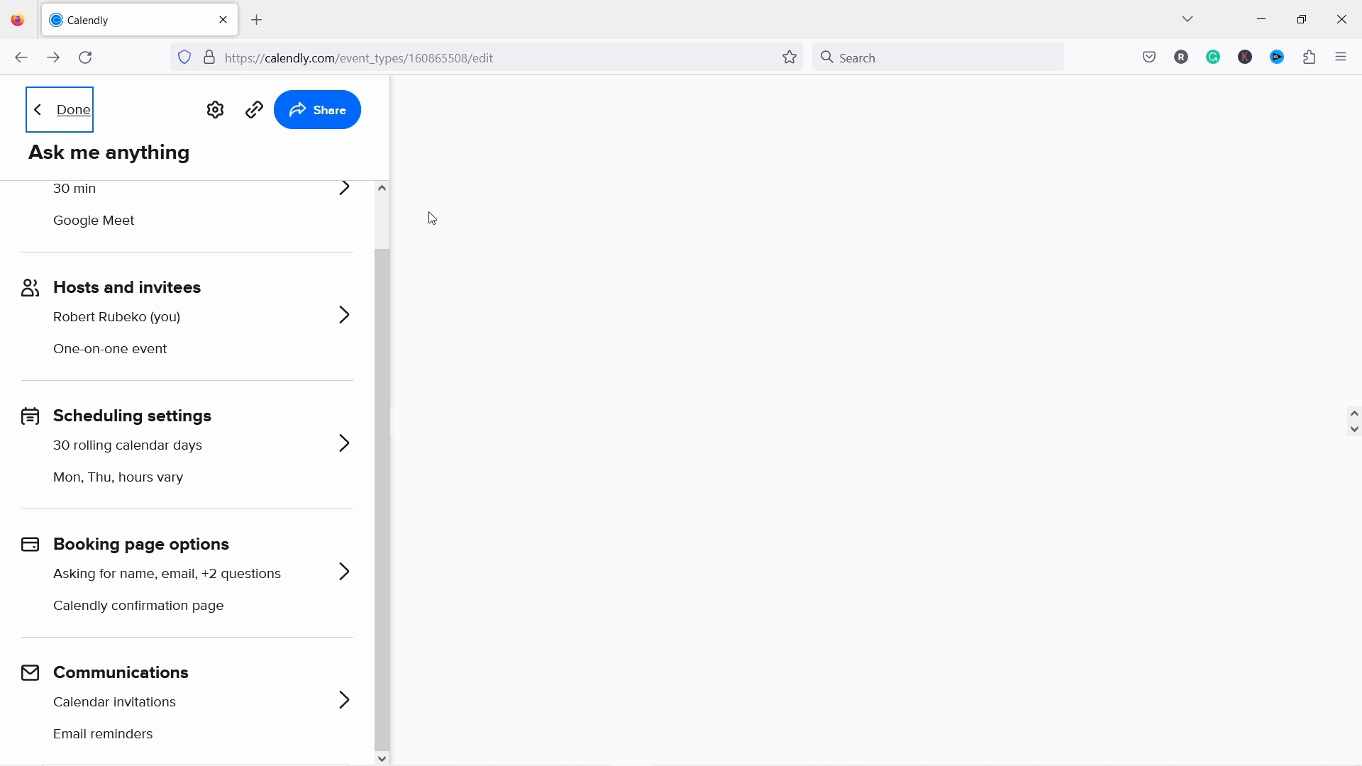
Step: Choose Inline Embed under Add to website for Ask me anything and continue to its code and settings
left_click(321, 112)
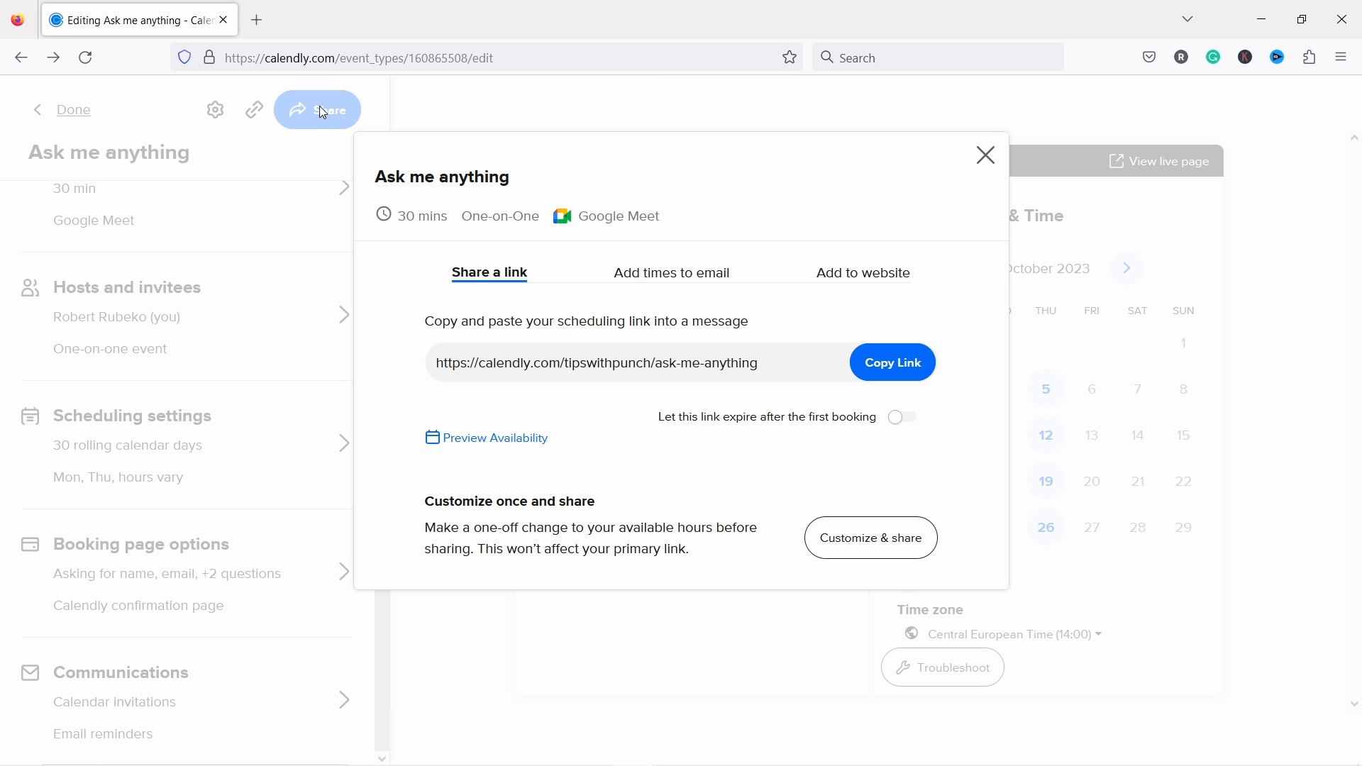
left_click(852, 279)
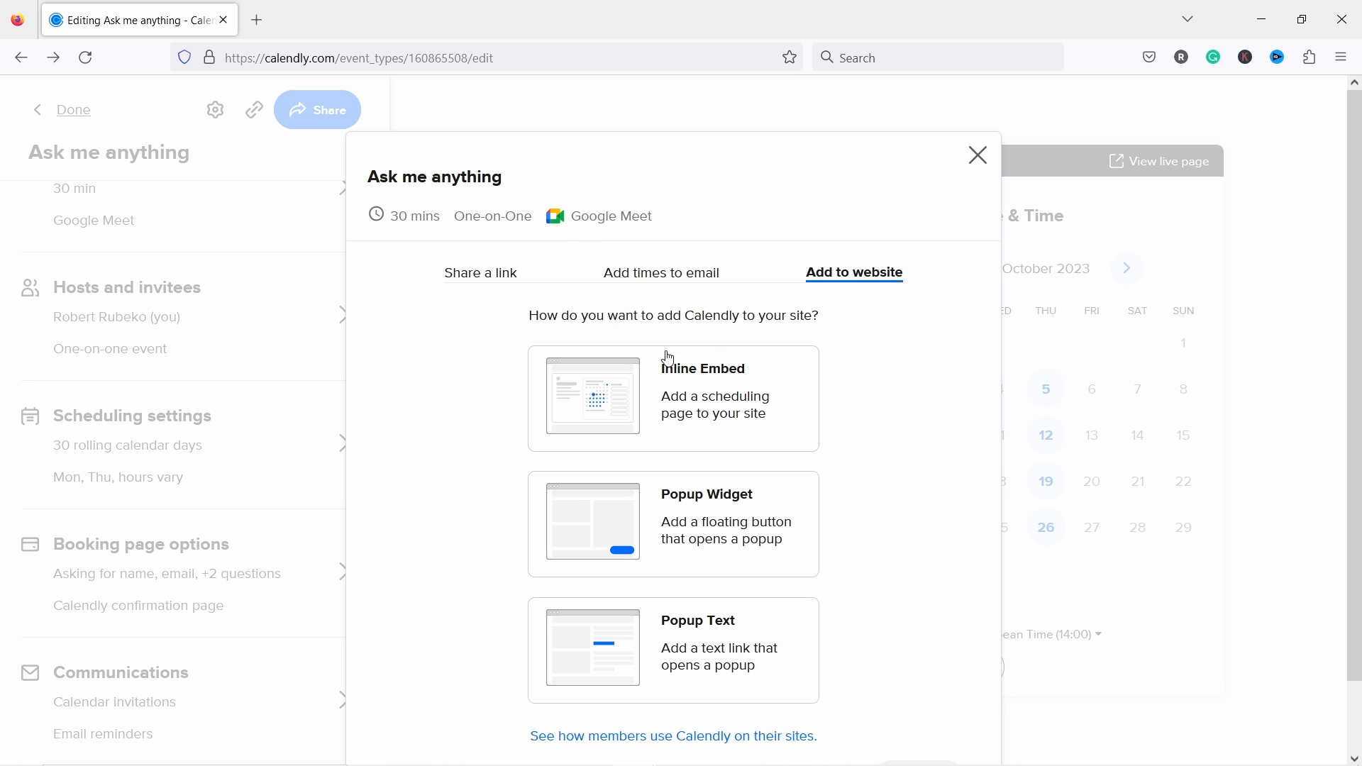
scroll(752, 377, "down", 2)
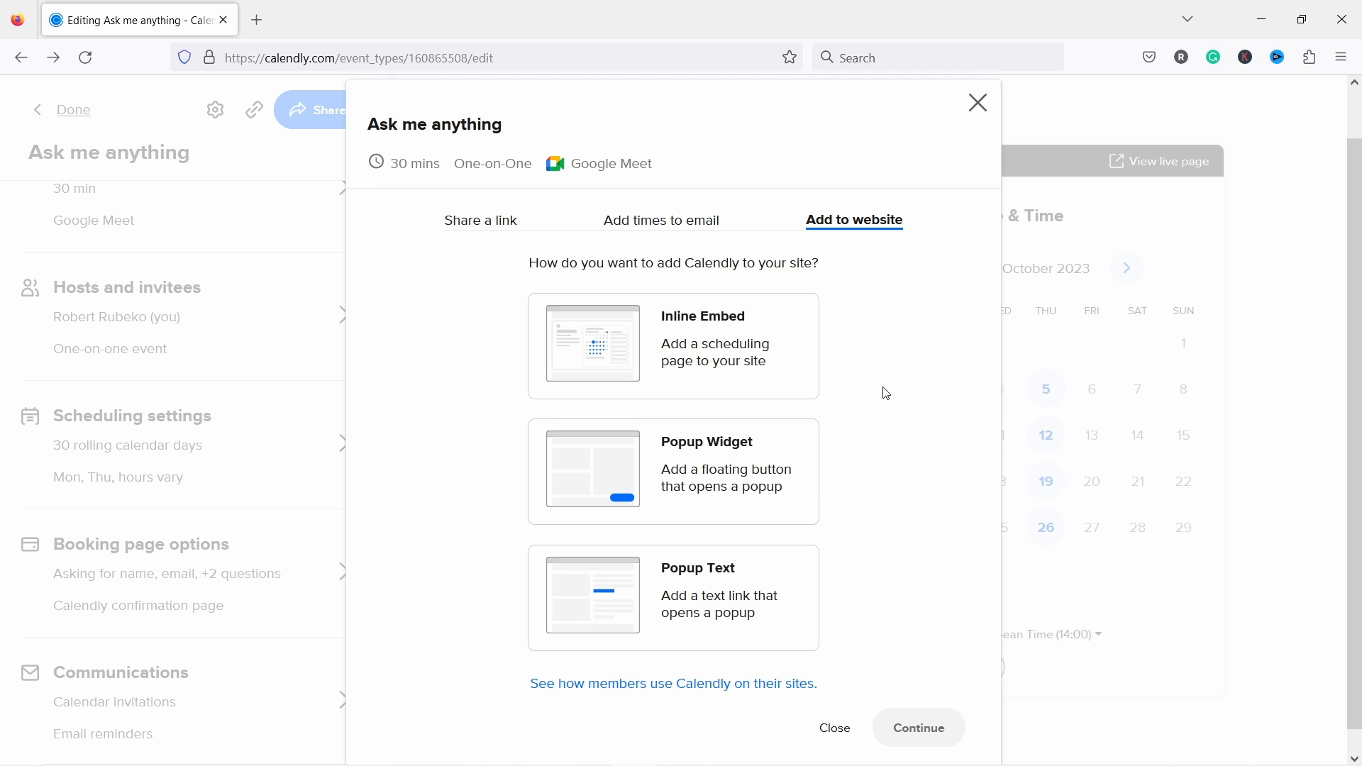
scroll(885, 392, "up", 2)
left_click(708, 399)
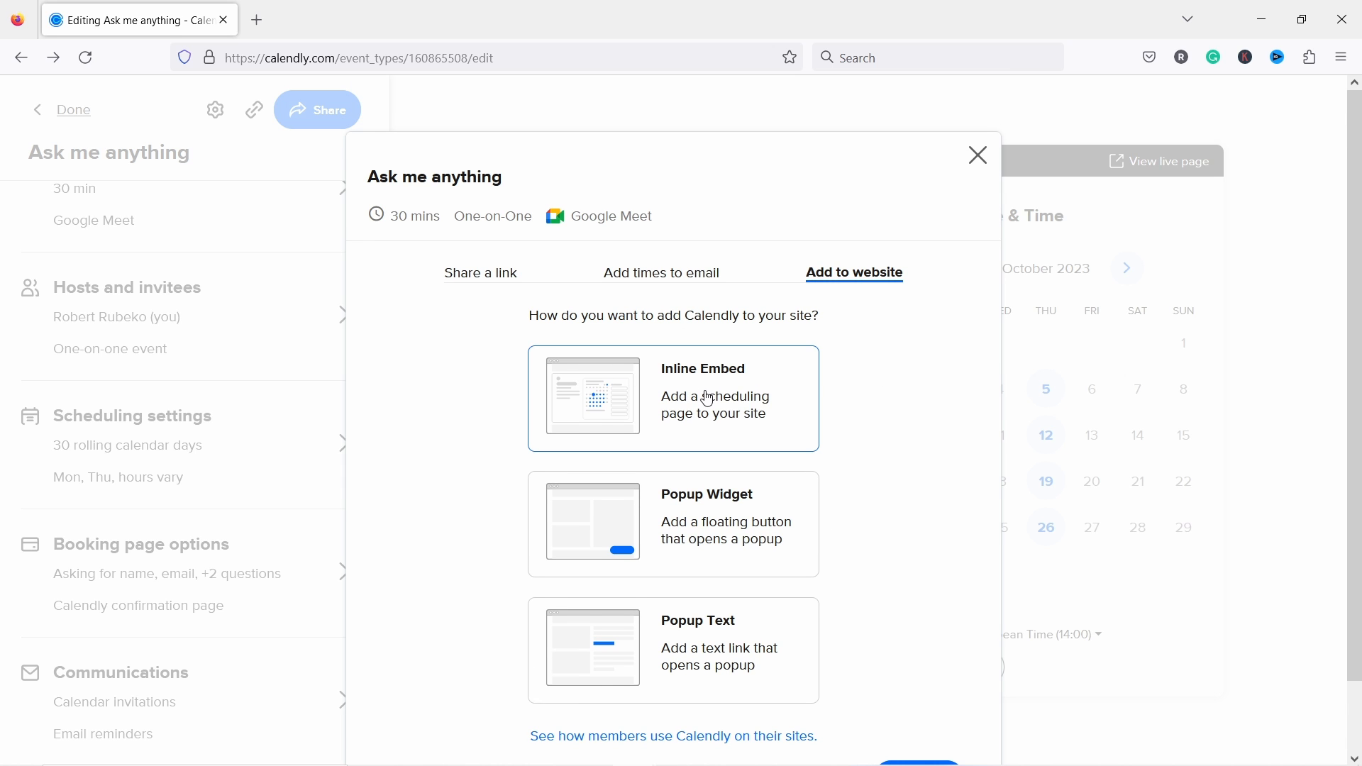
scroll(738, 383, "down", 2)
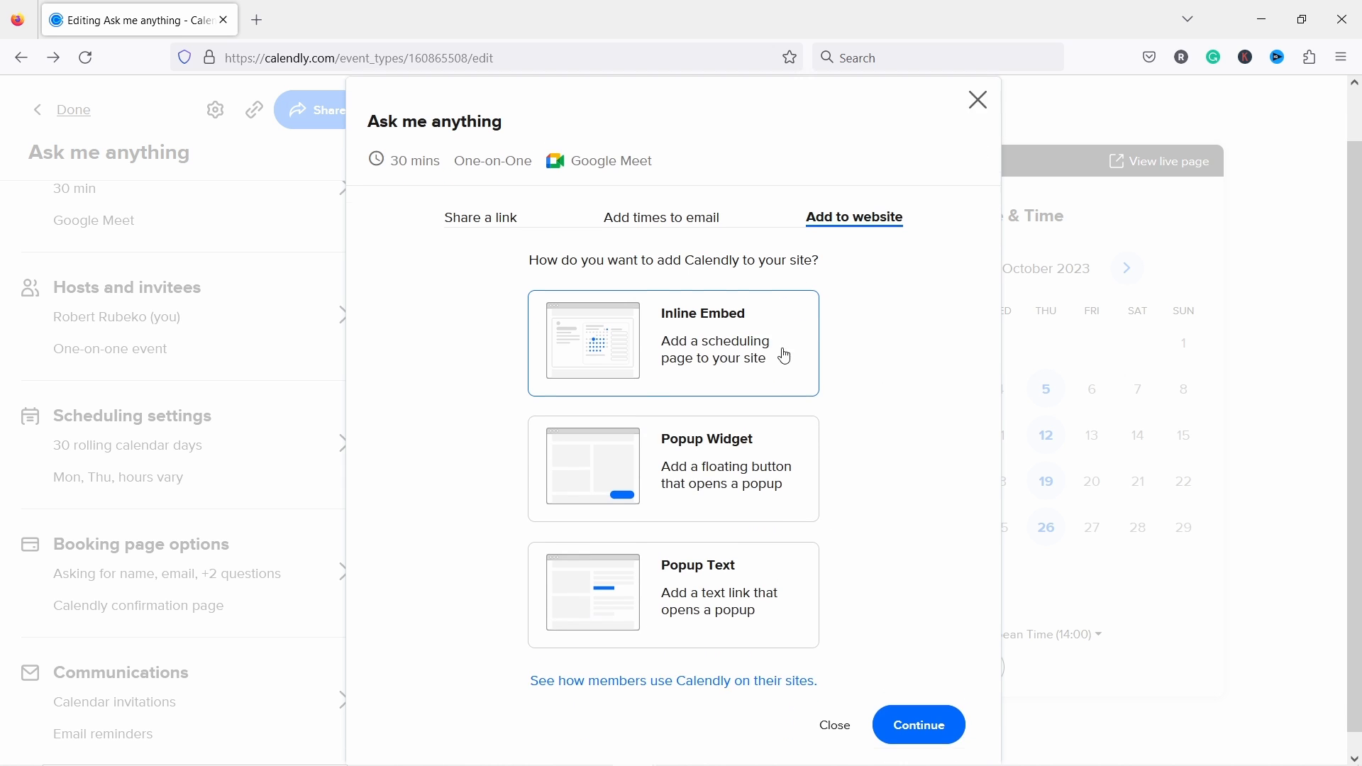
left_click(916, 712)
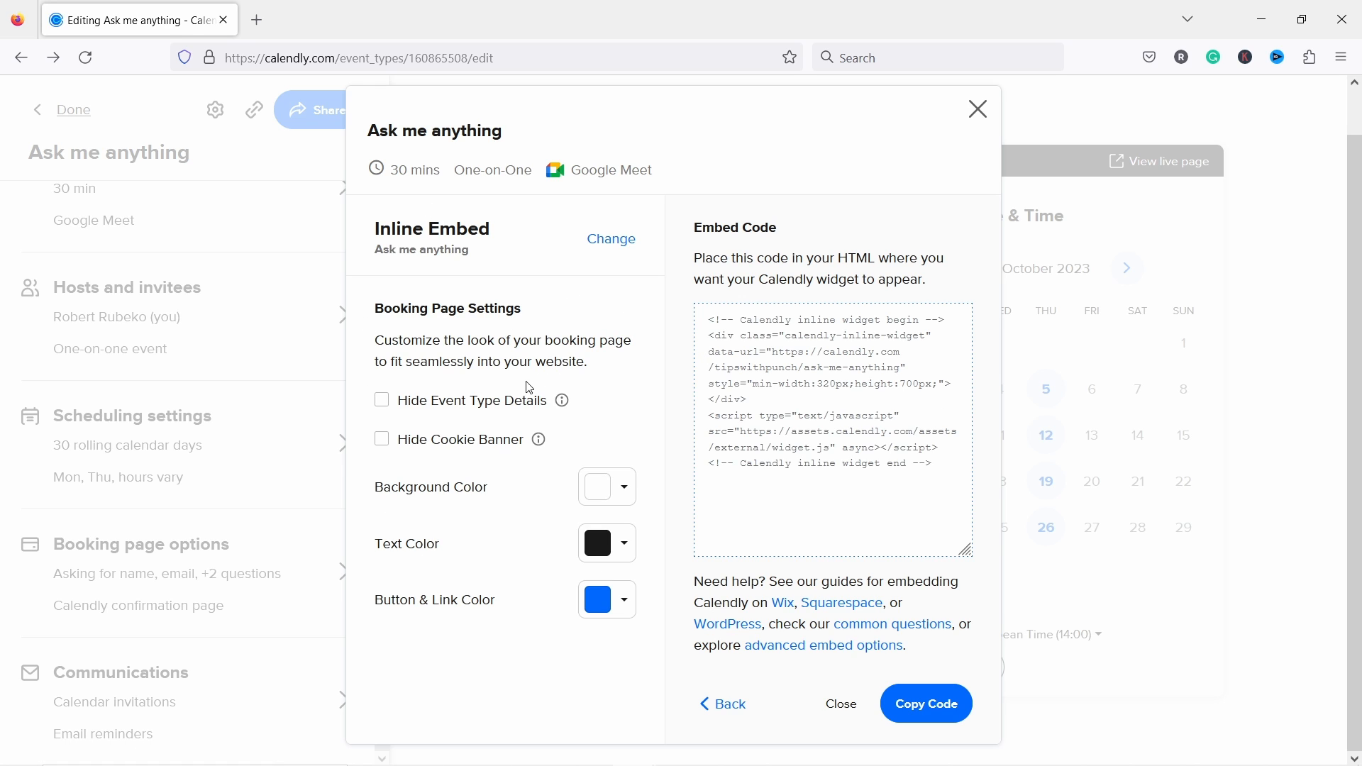
Step: Set the embed's button and link colour to pink DF2D9F
left_click(618, 599)
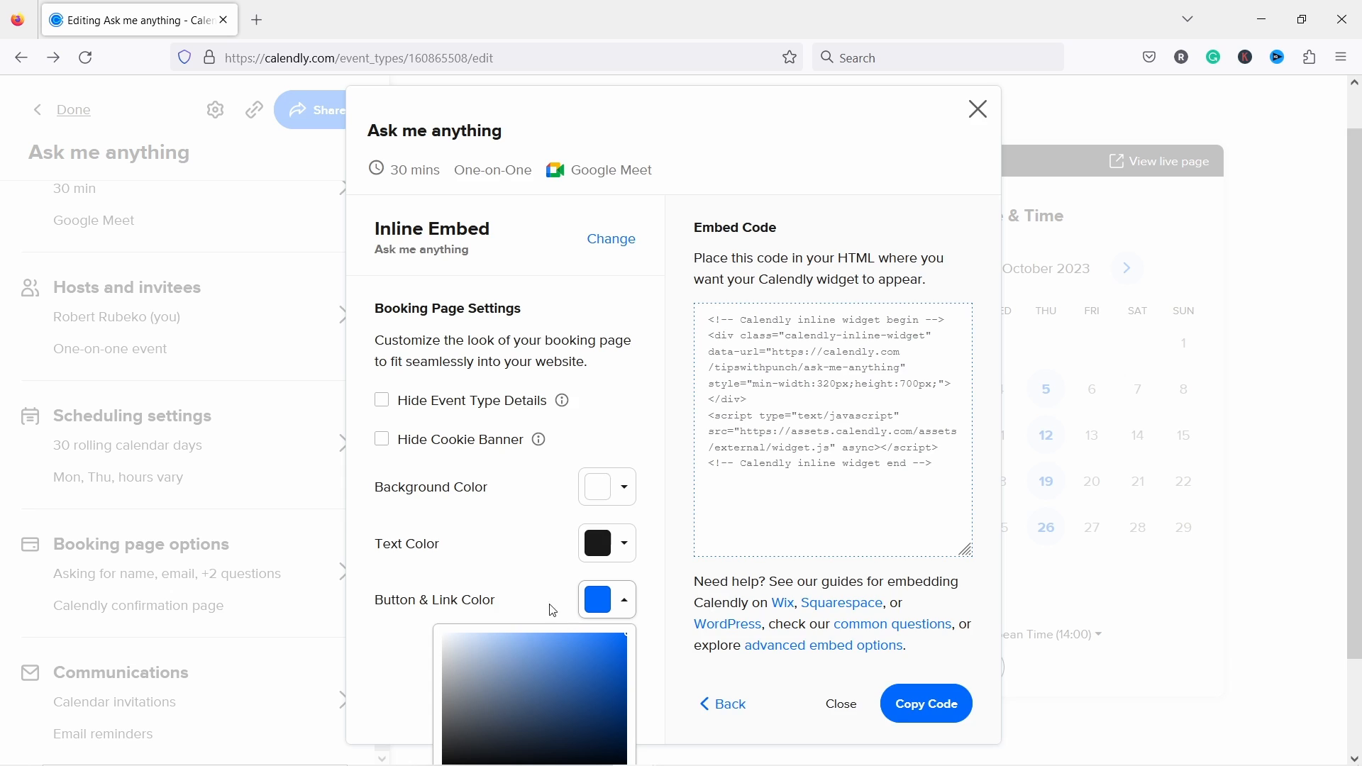
scroll(563, 624, "down", 2)
left_click(608, 675)
left_click(595, 564)
left_click_drag(608, 554, 591, 539)
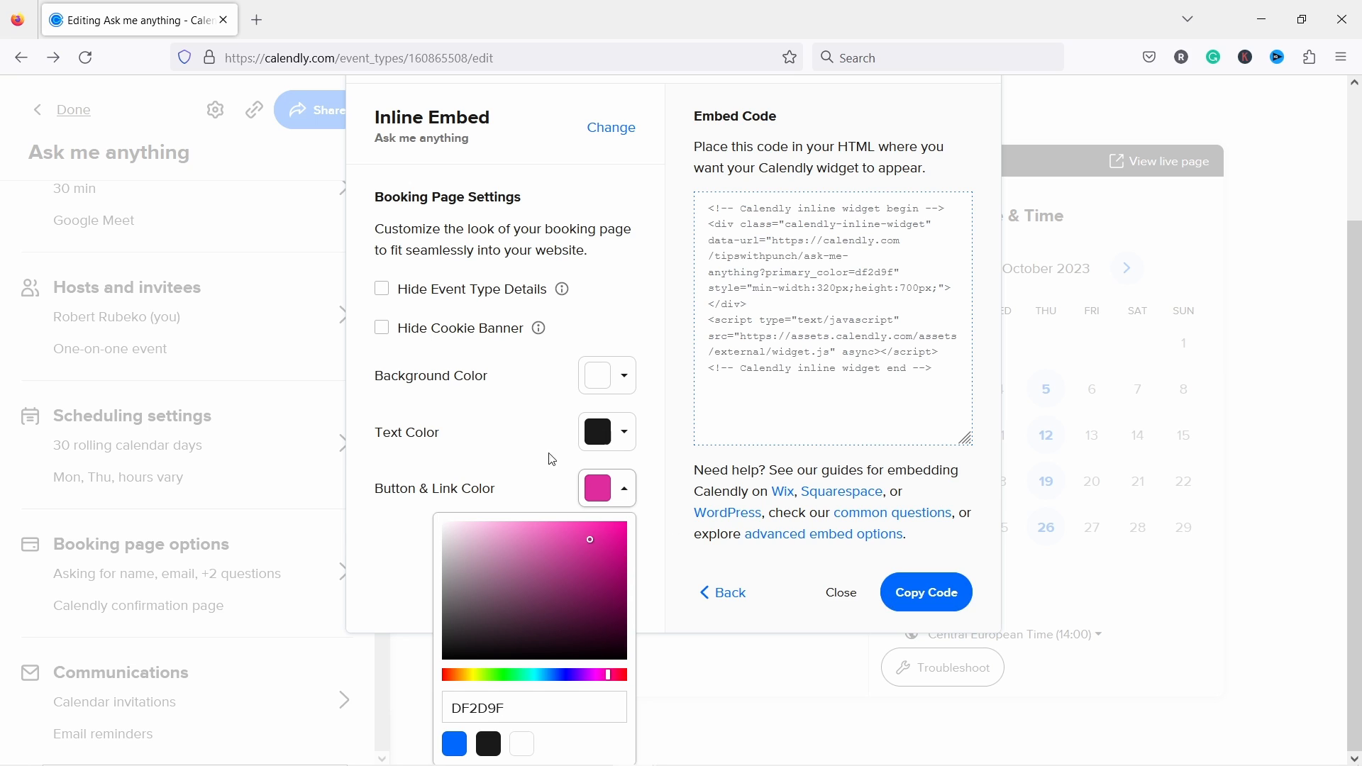
left_click(509, 477)
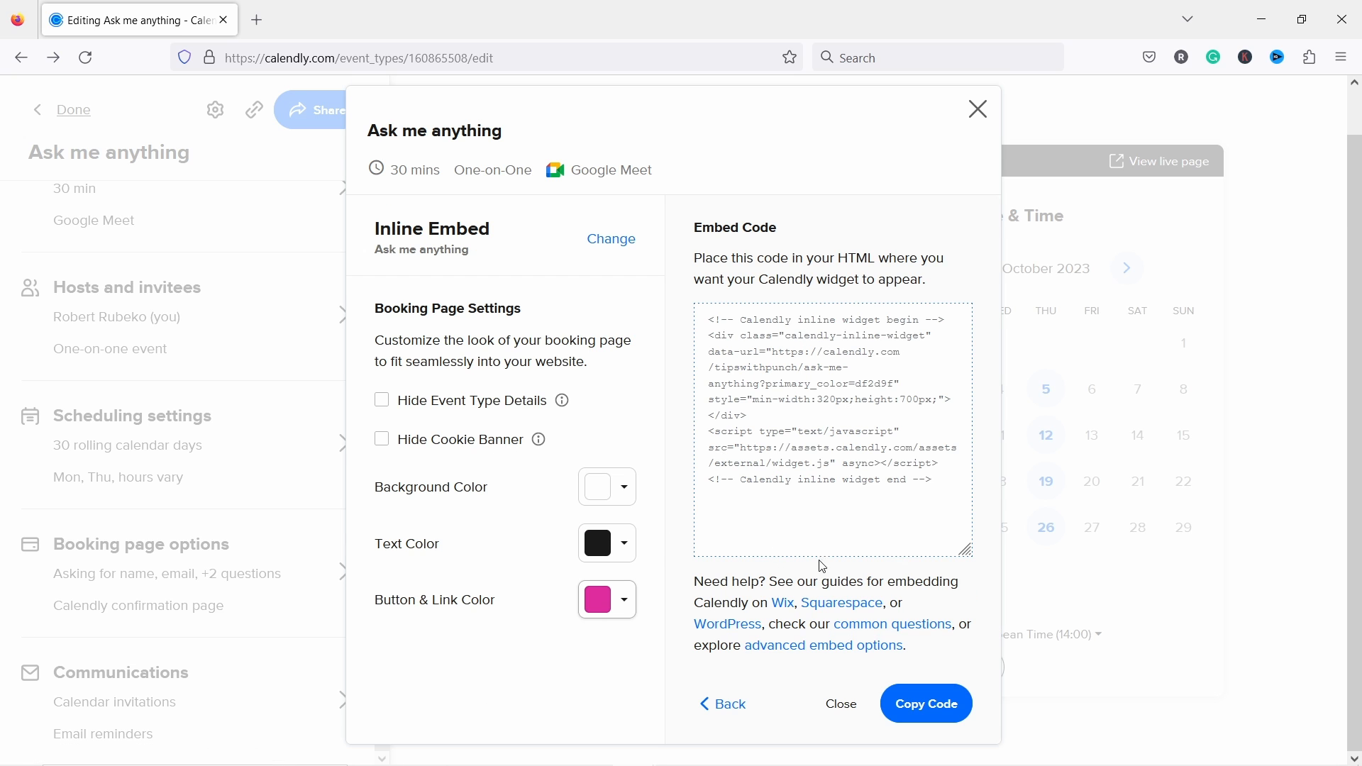
Step: Select the whole updated embed code and copy it to the clipboard
left_click(928, 712)
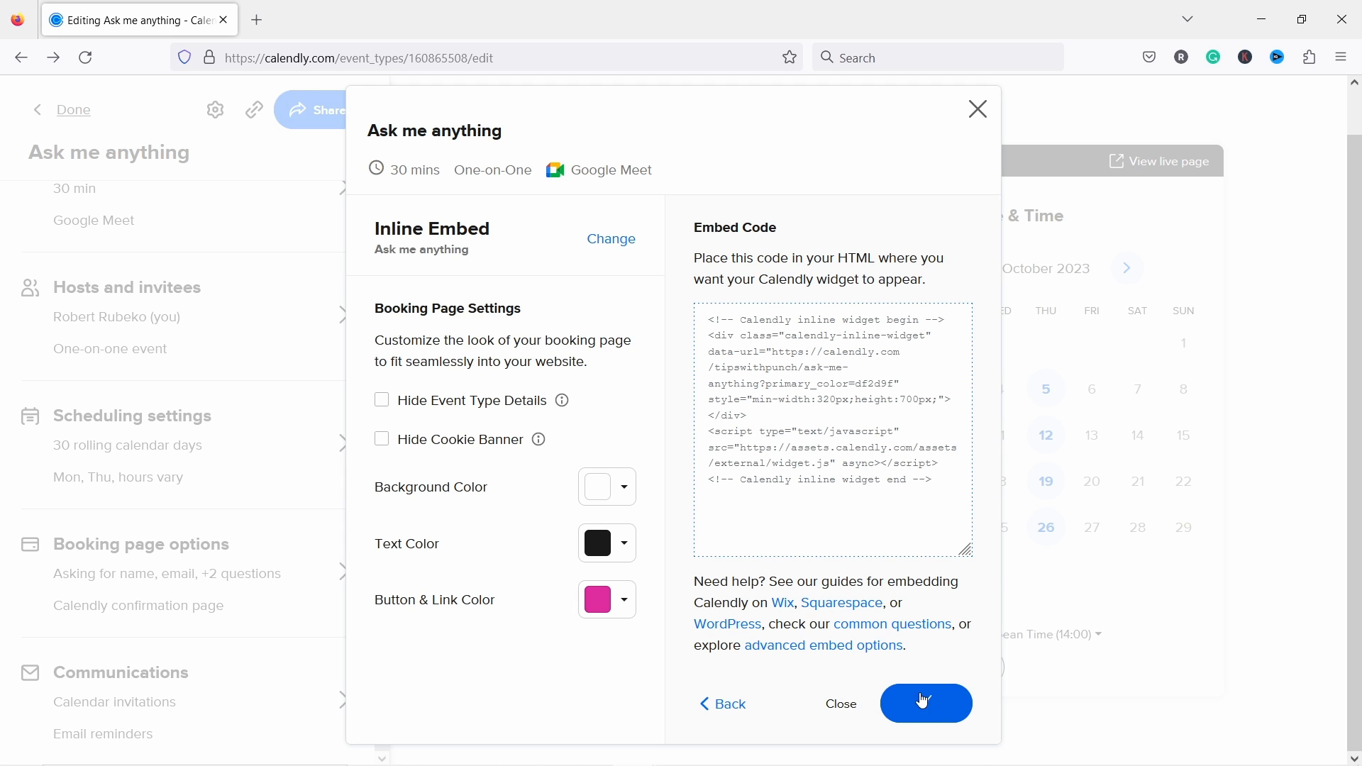
left_click_drag(707, 312, 882, 511)
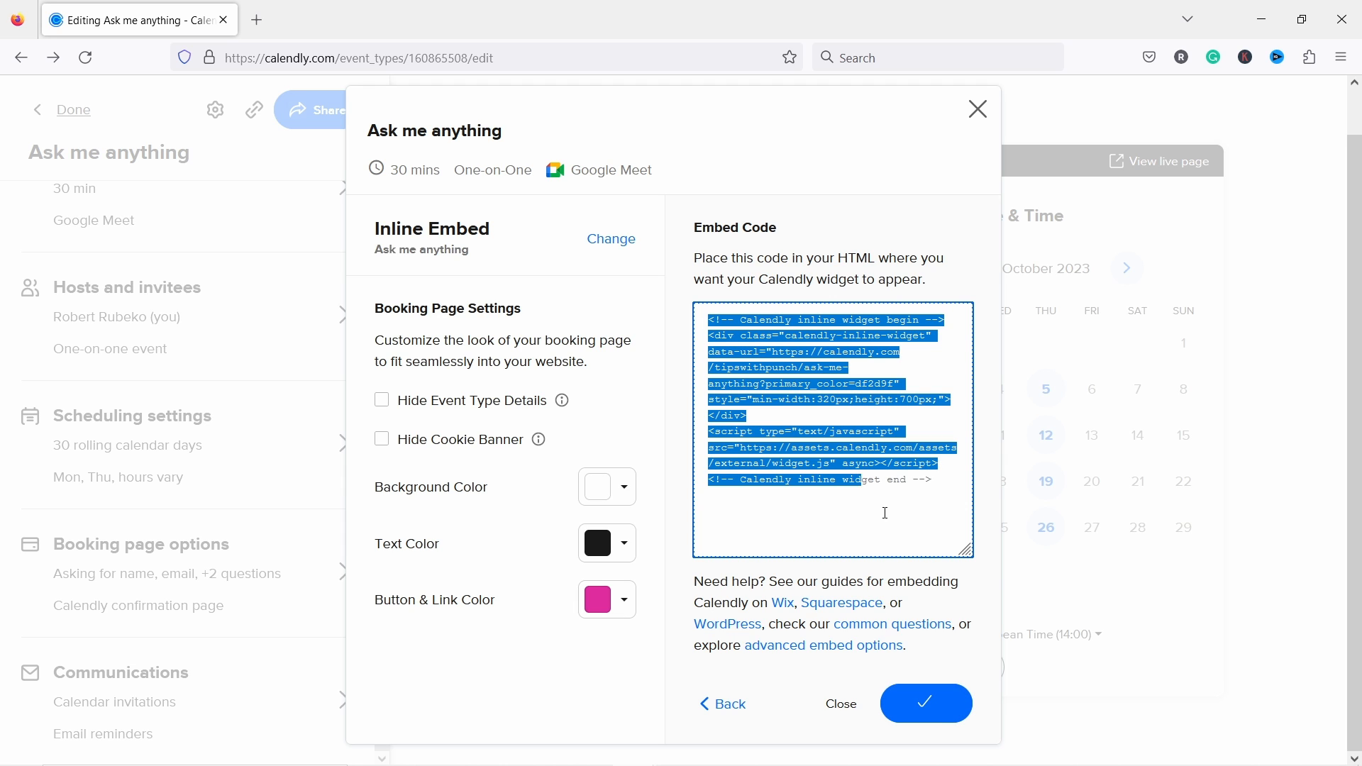
left_click(928, 706)
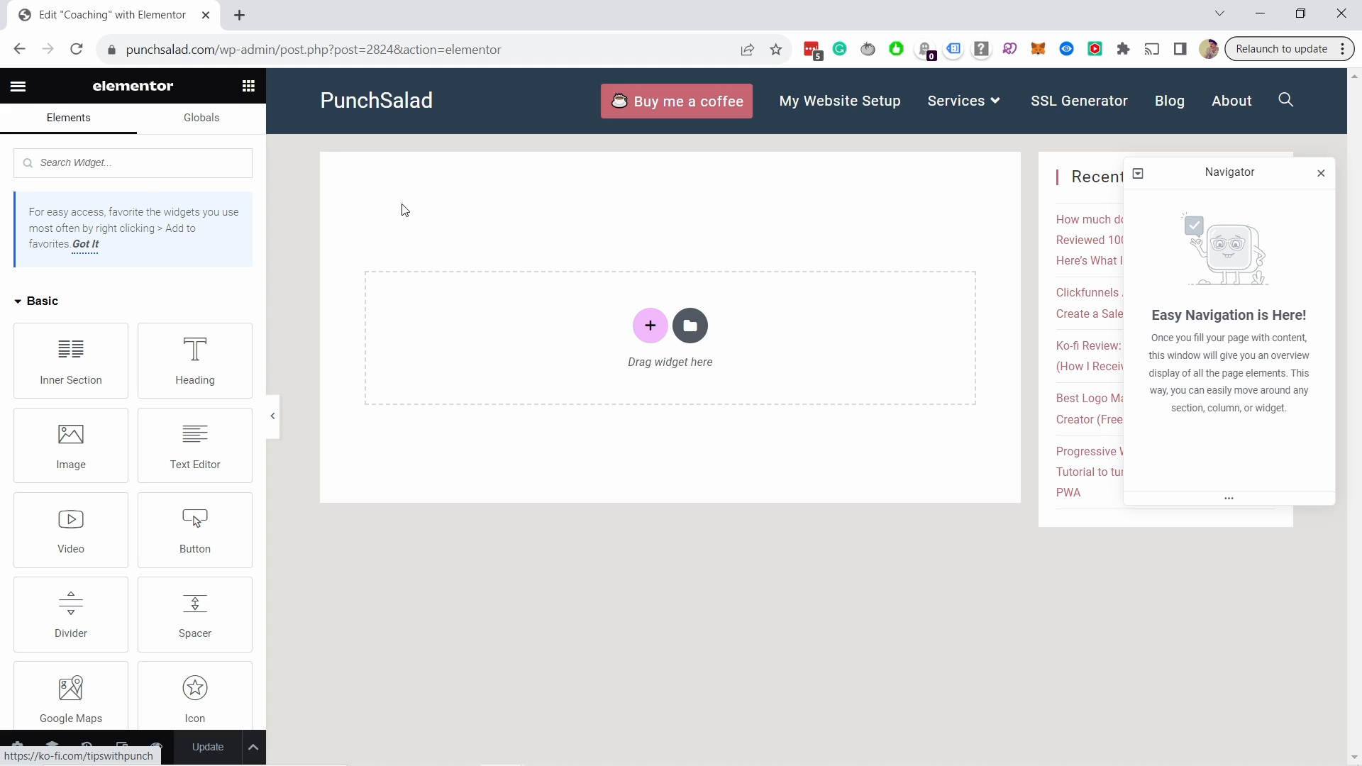
Step: Place an HTML widget in the empty section and paste the Calendly embed code into it
left_click(147, 165)
left_click(56, 162)
type("html")
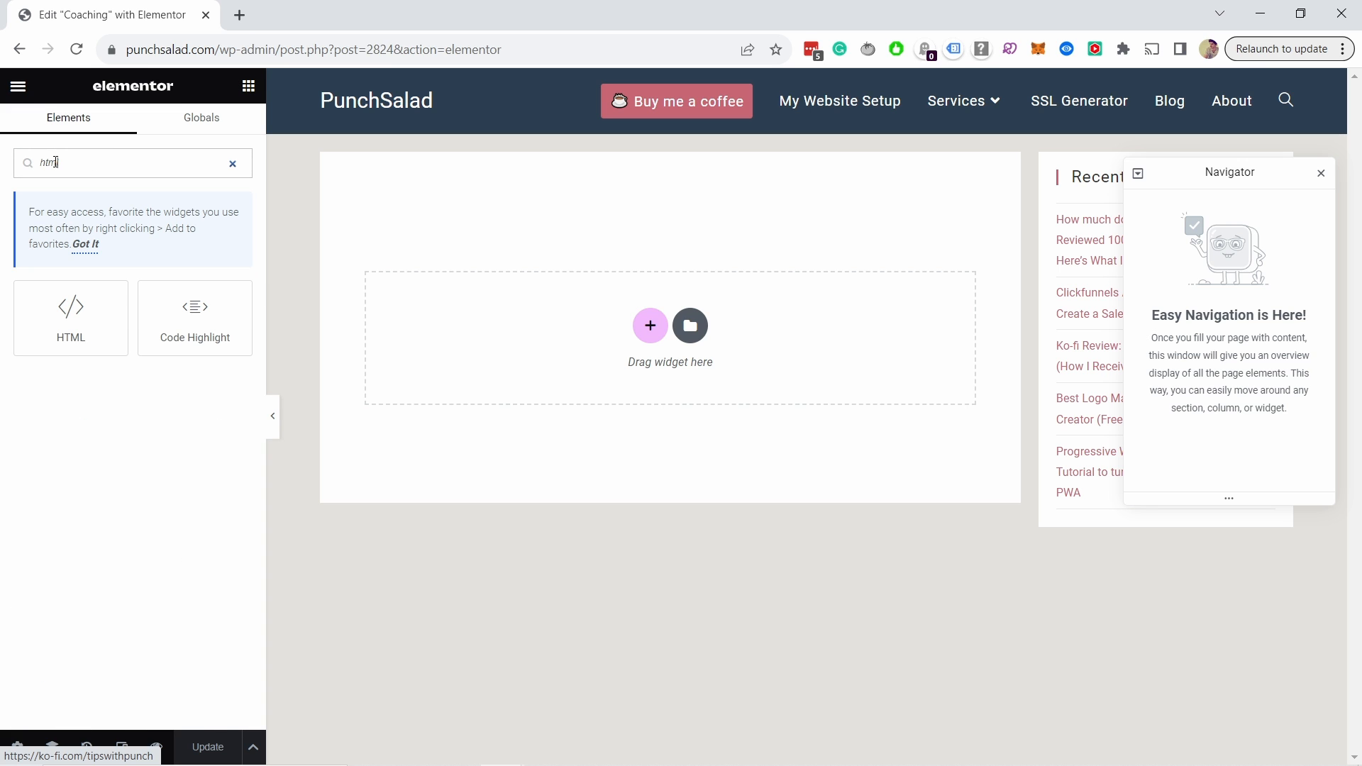
left_click_drag(69, 306, 586, 303)
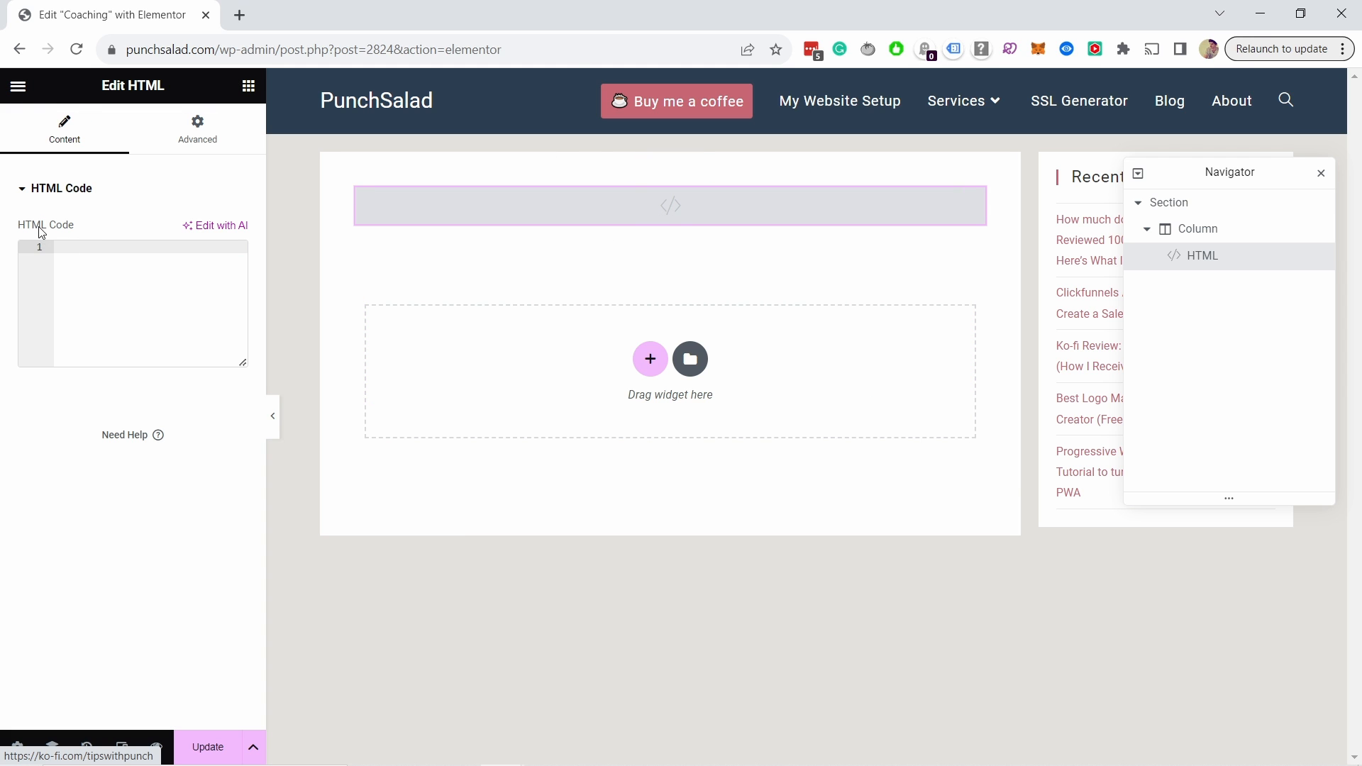
key("ctrl+v")
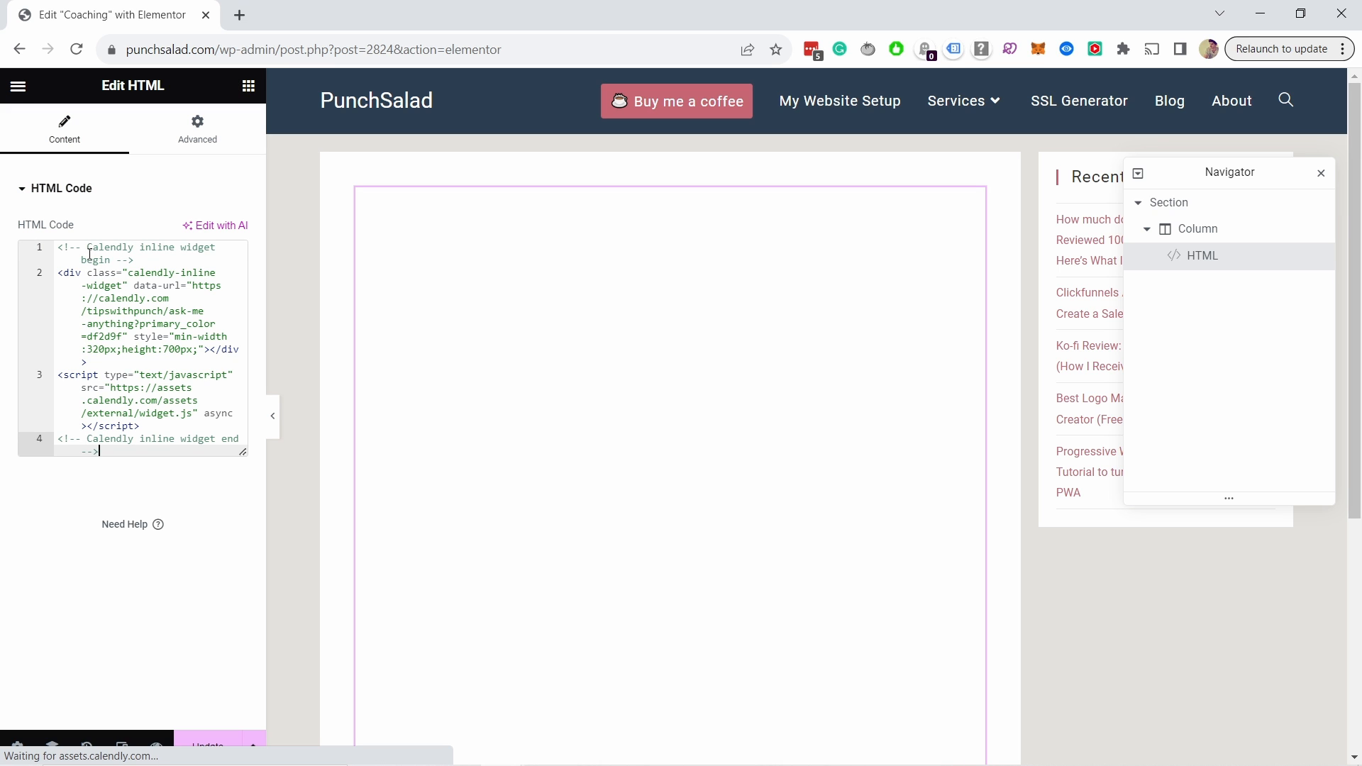
Step: Update the Coaching page and preview it in a new tab
left_click(343, 167)
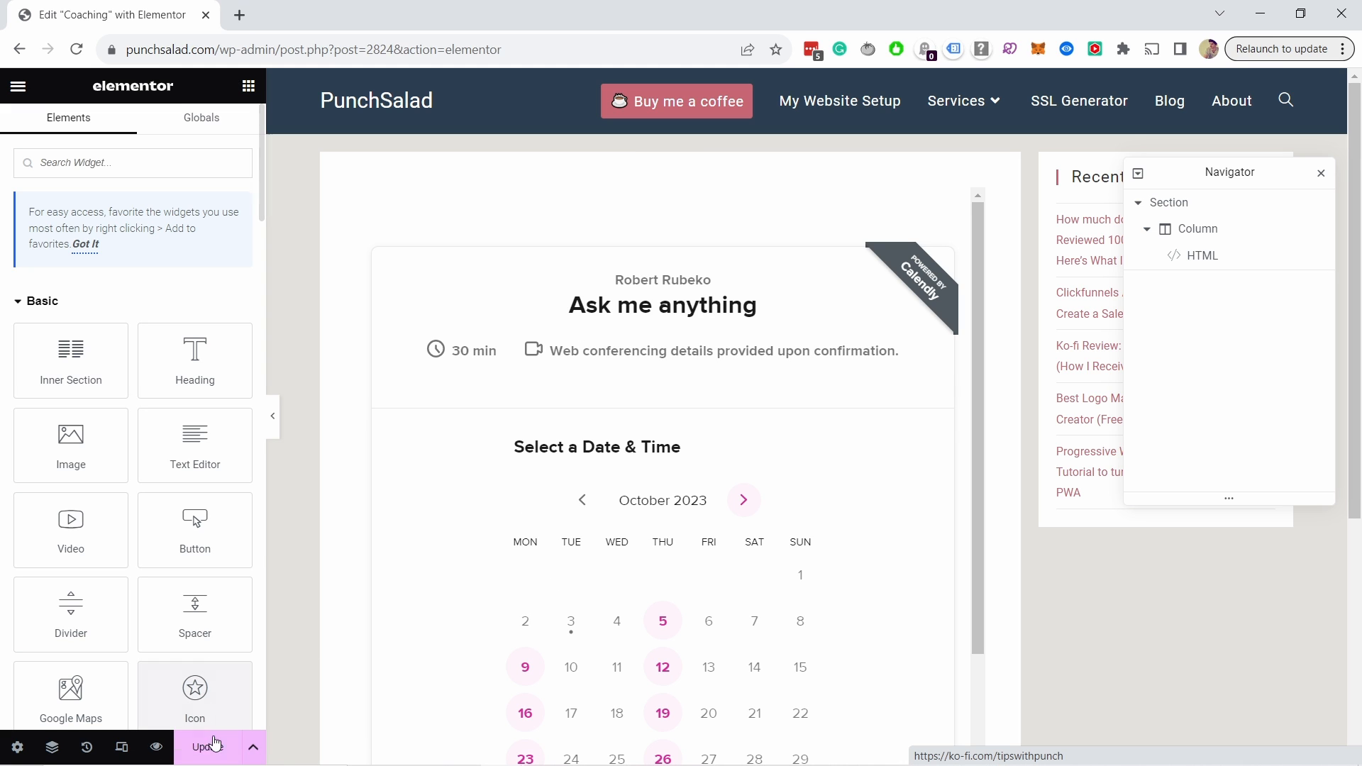
left_click(211, 749)
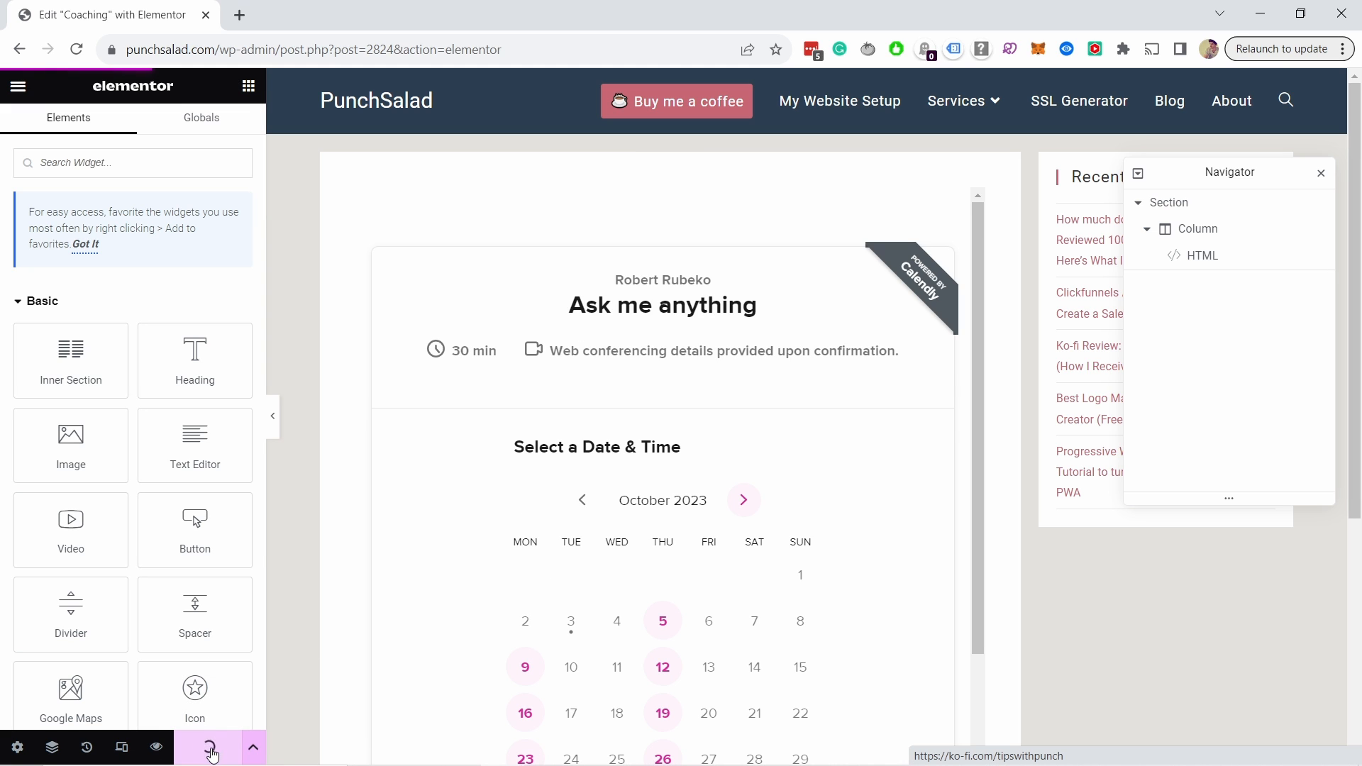
left_click(157, 747)
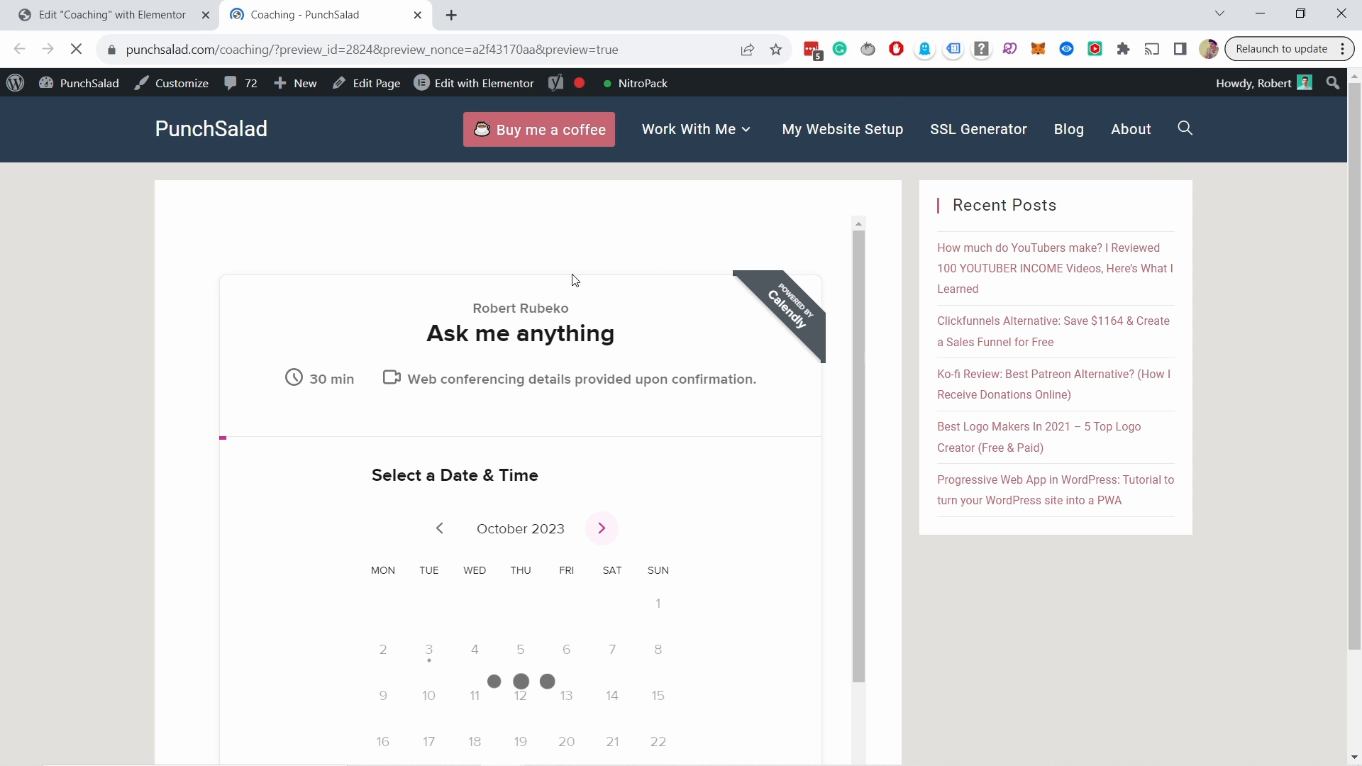
Step: Choose Thursday, October 12 at 13:30 on the embedded calendar and continue to details
scroll(327, 245, "down", 5)
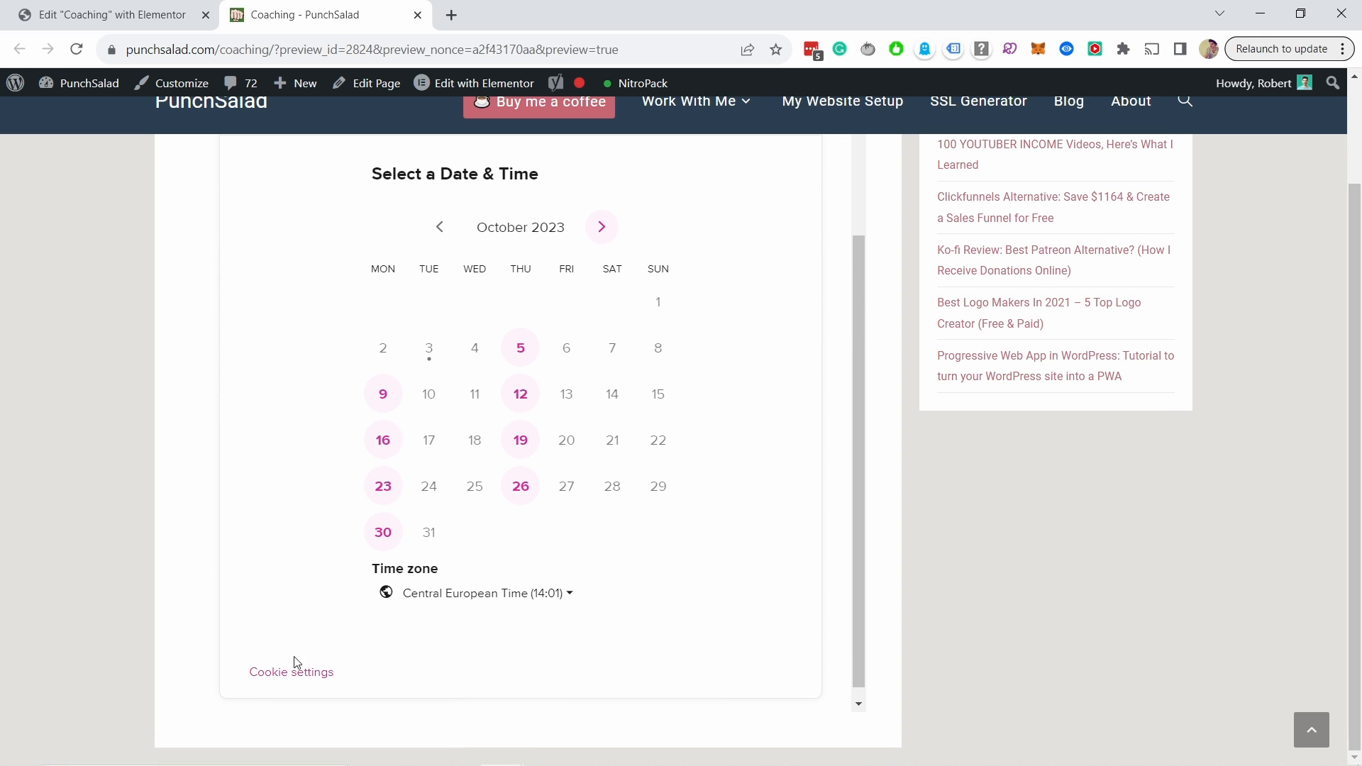
scroll(740, 430, "up", 3)
scroll(762, 417, "up", 3)
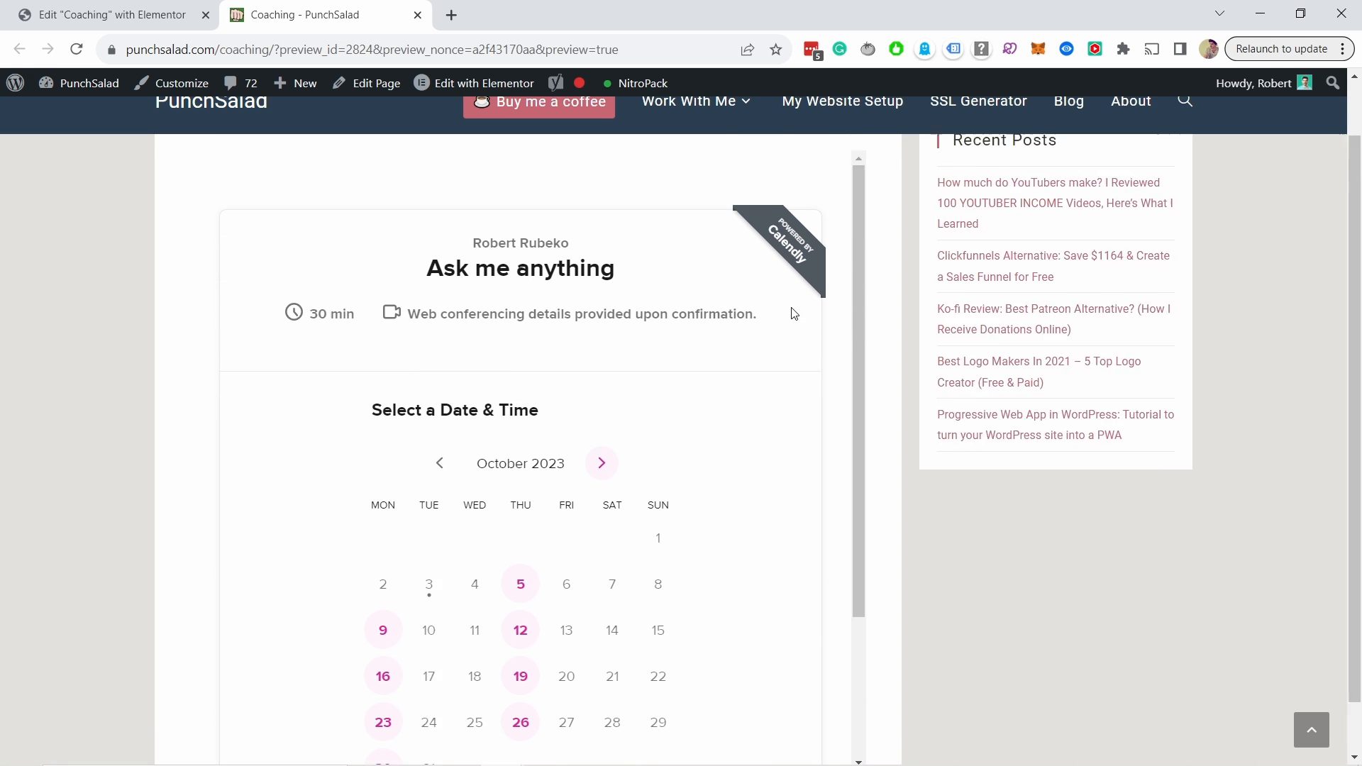
scroll(747, 448, "down", 2)
scroll(747, 448, "down", 1)
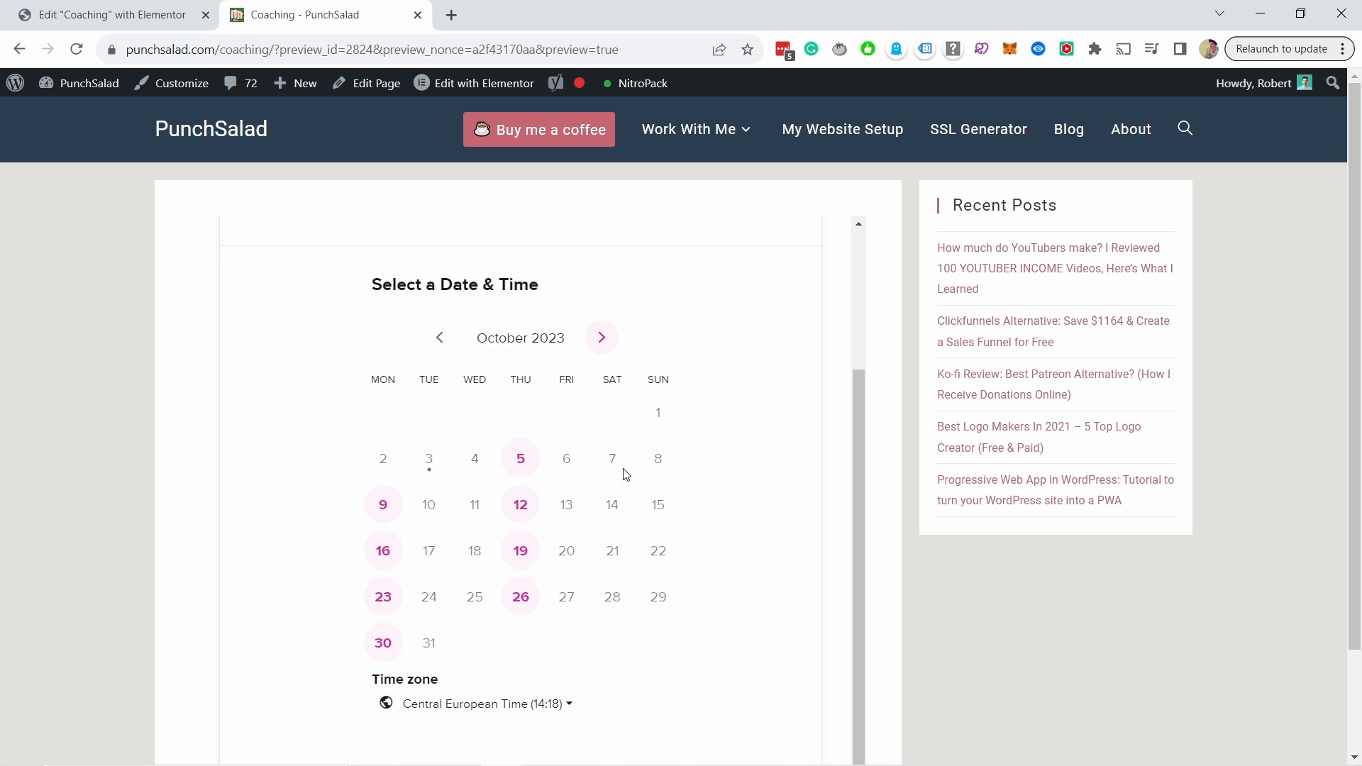
left_click(520, 515)
scroll(551, 405, "down", 3)
left_click(685, 477)
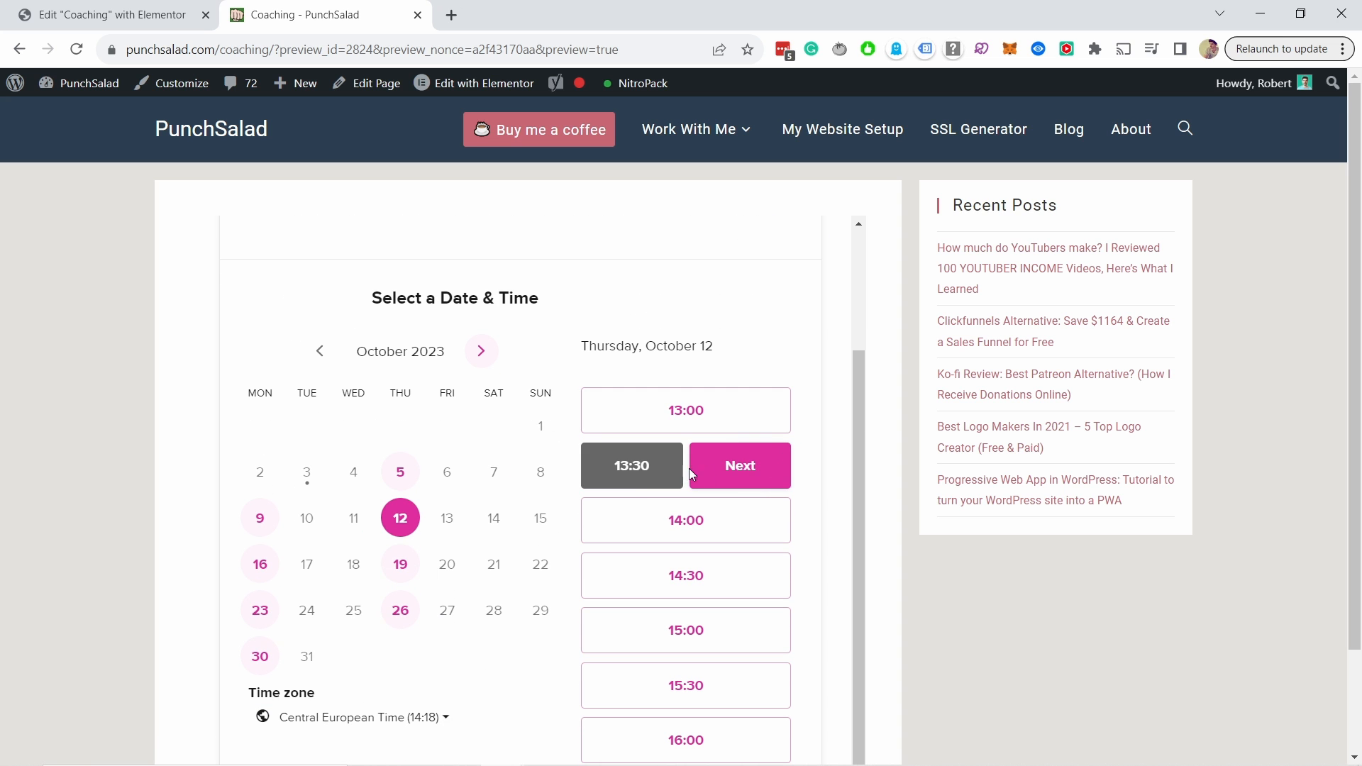
left_click(752, 466)
Step: Enter the invitee's name and email, answer 'Stuff' and 'nothing', and schedule the event
scroll(563, 298, "down", 3)
left_click(396, 402)
type("Robert")
left_click(389, 469)
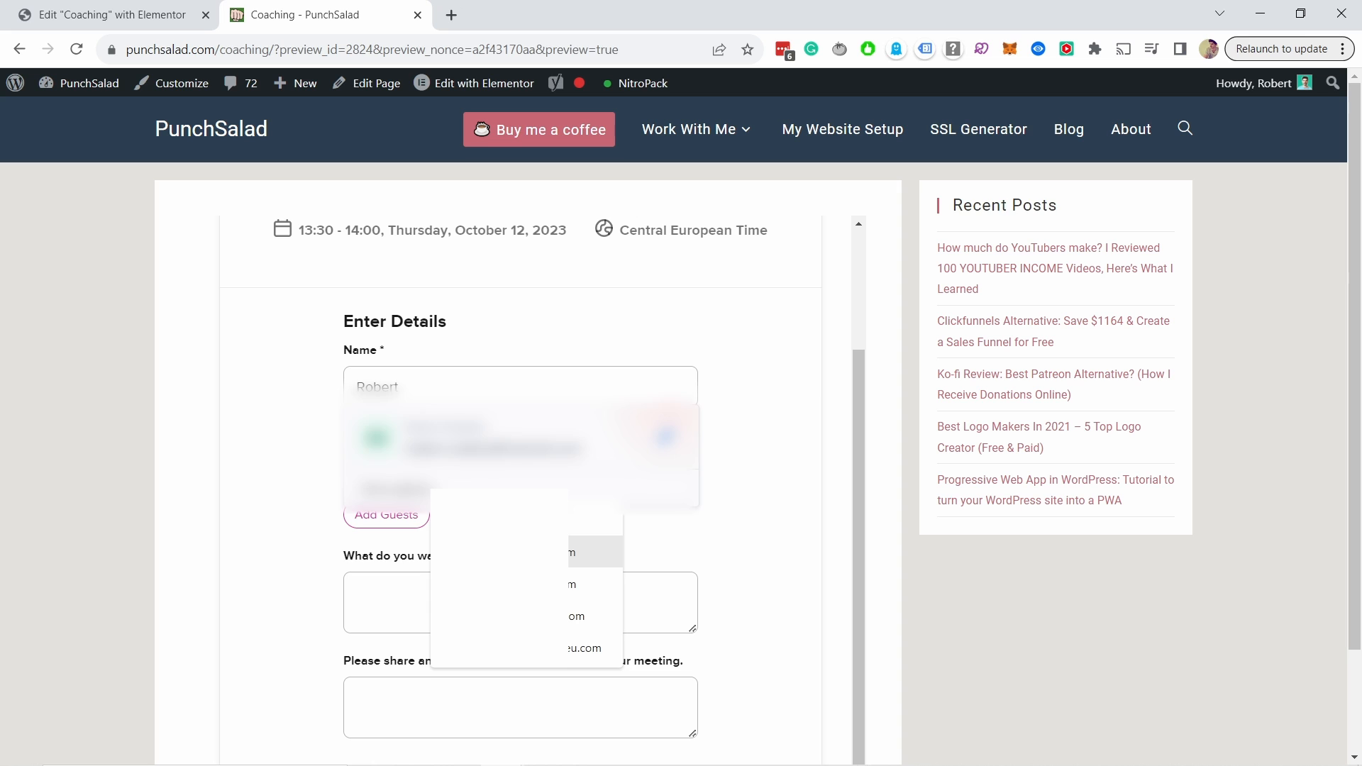
left_click(589, 552)
left_click(393, 609)
type("Stuff")
left_click(435, 609)
type("nothing")
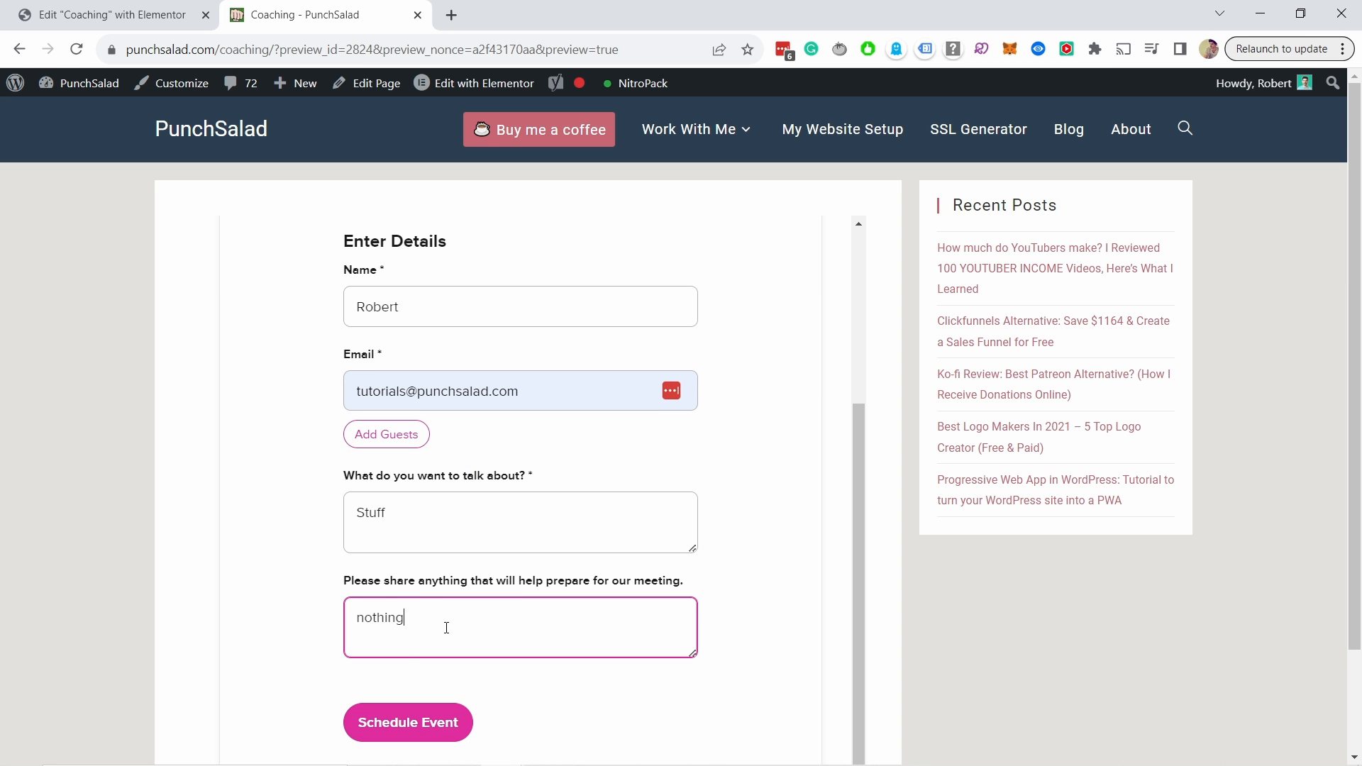
scroll(440, 607, "down", 2)
left_click(423, 602)
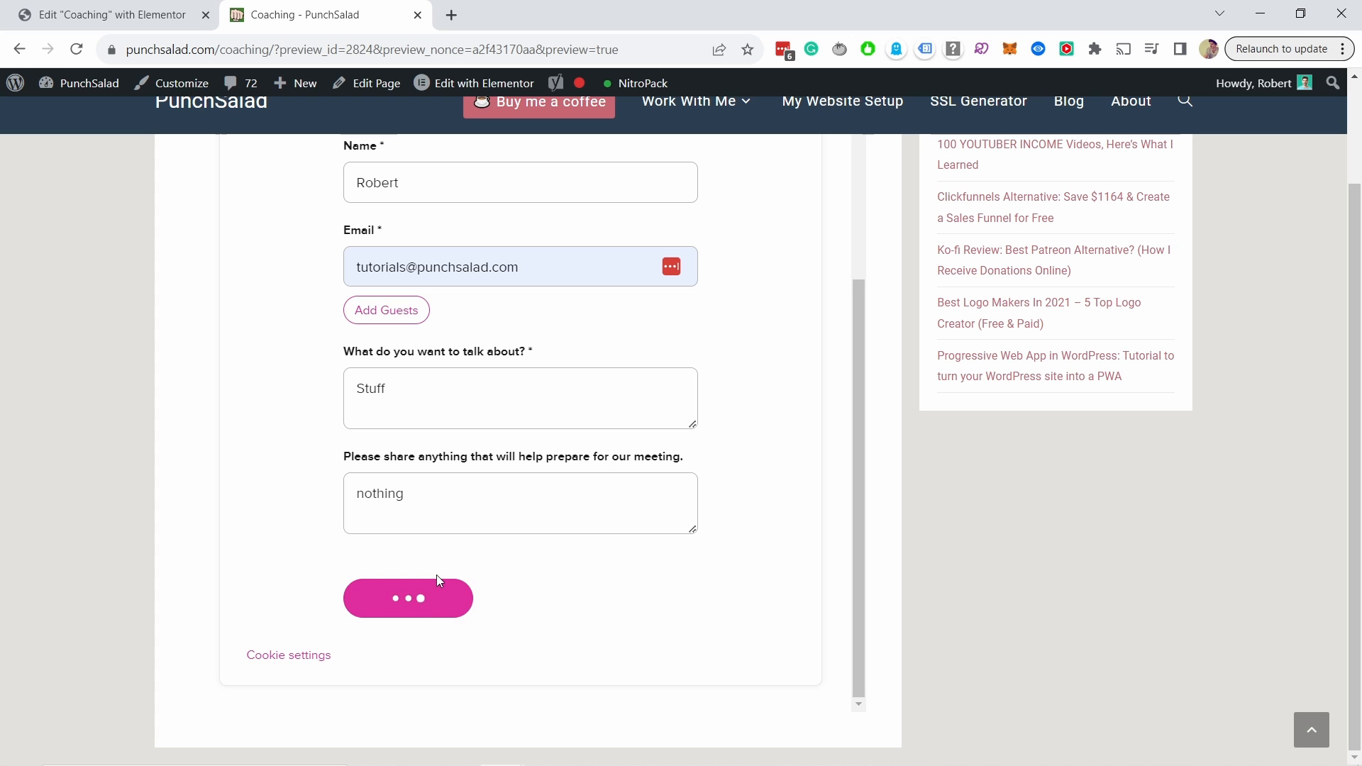
scroll(560, 471, "up", 1)
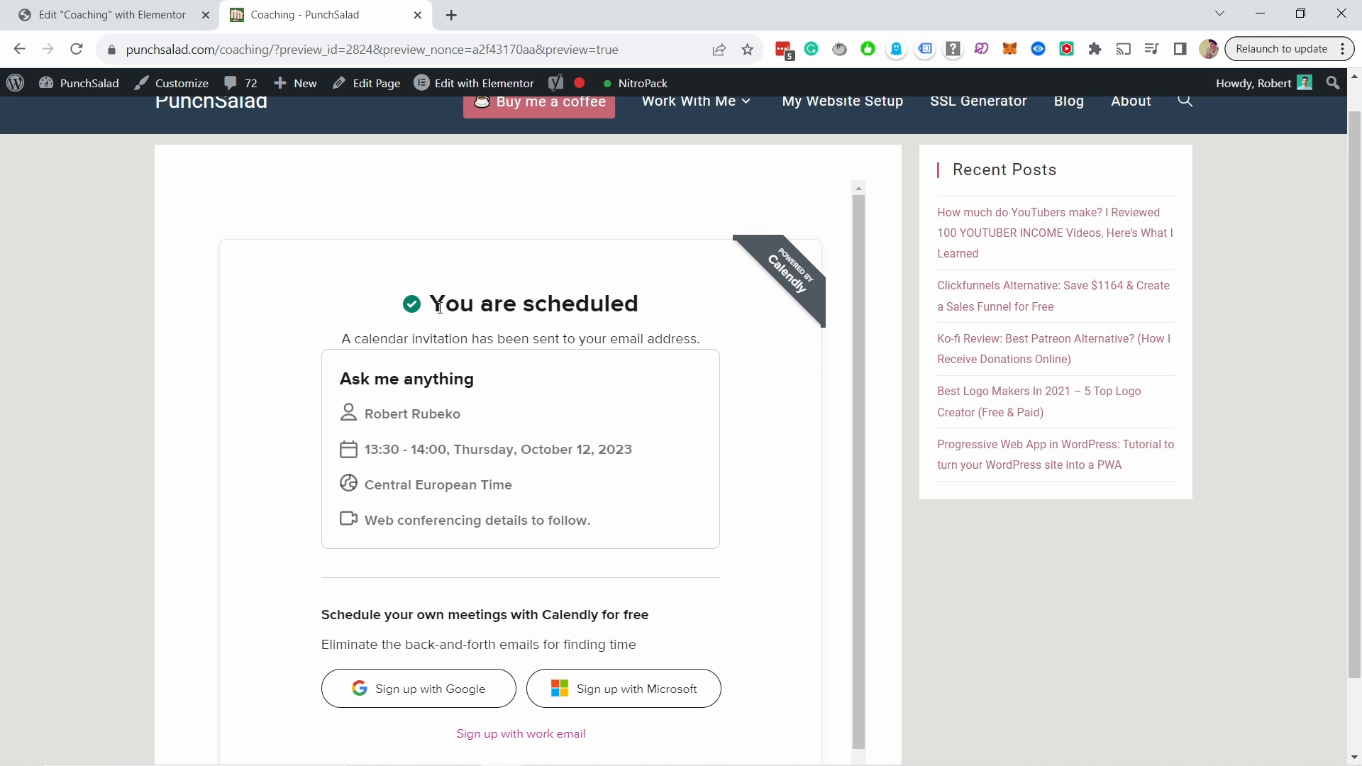
scroll(434, 302, "down", 1)
scroll(525, 582, "down", 1)
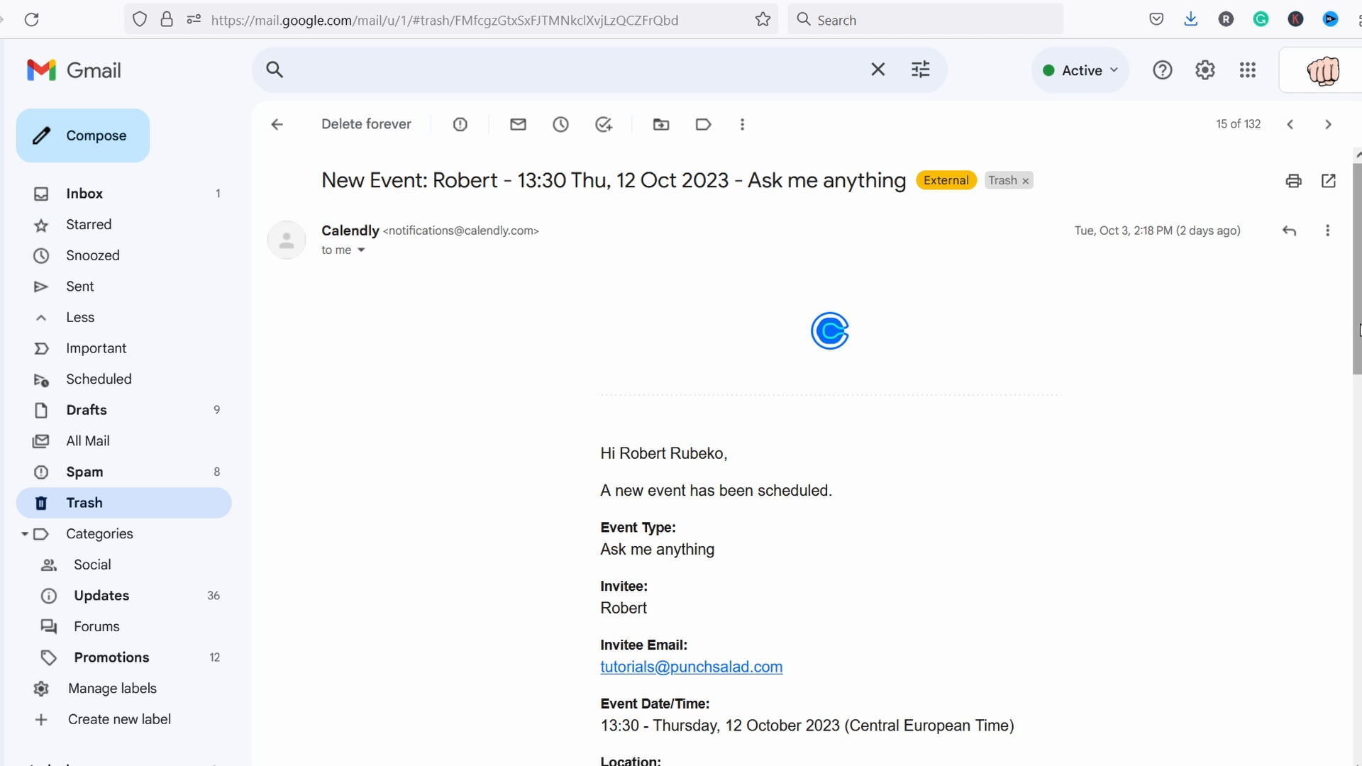
scroll(816, 454, "down", 2)
scroll(677, 343, "down", 2)
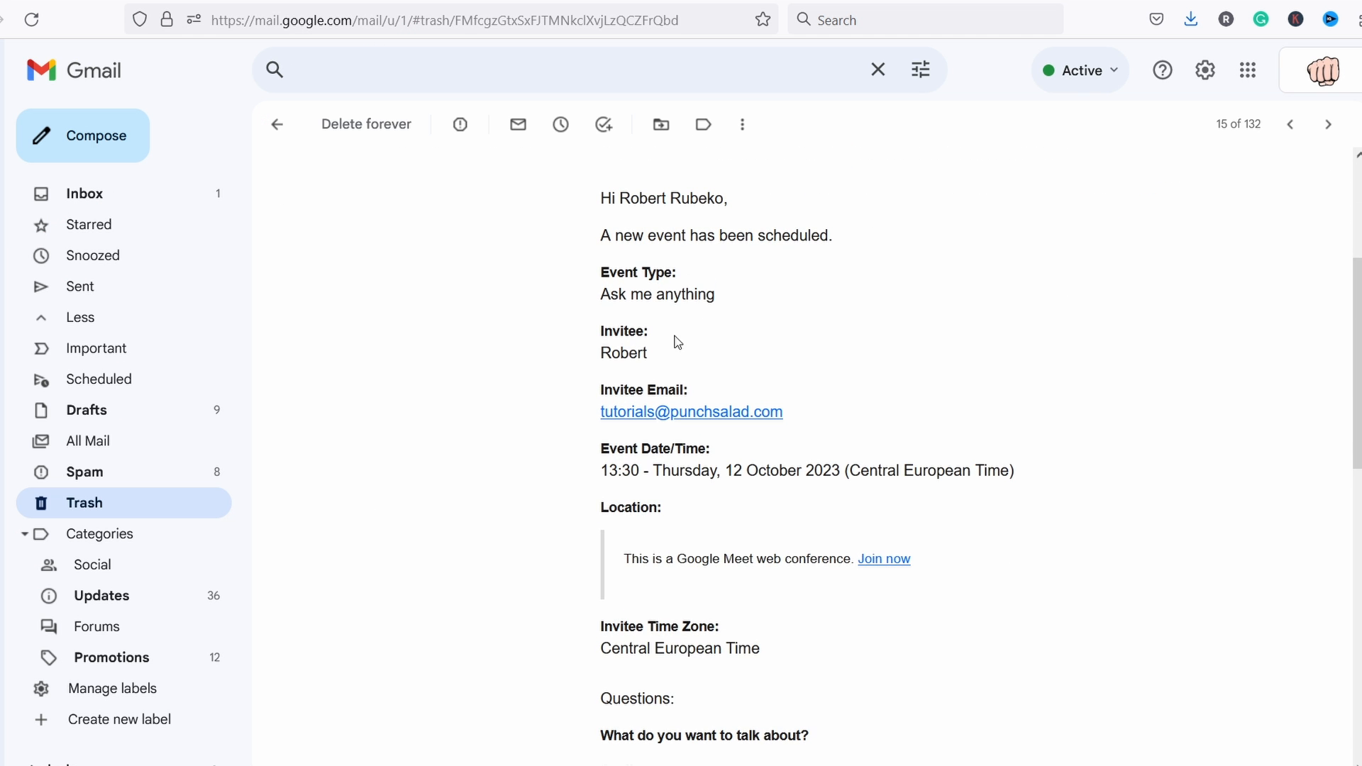
Step: Scroll through the Gmail notification to read the 13:30, 12 October booking and its answers
scroll(653, 286, "down", 2)
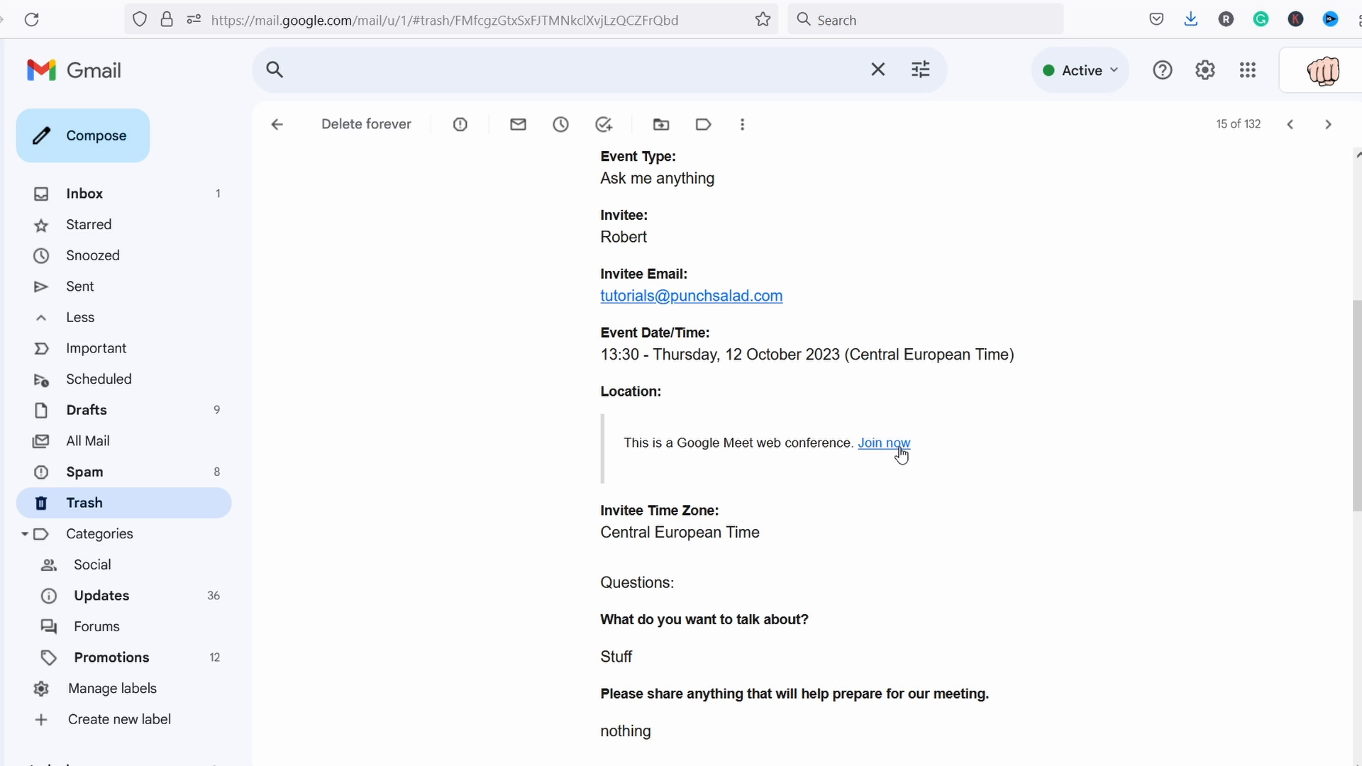
scroll(1334, 368, "down", 1)
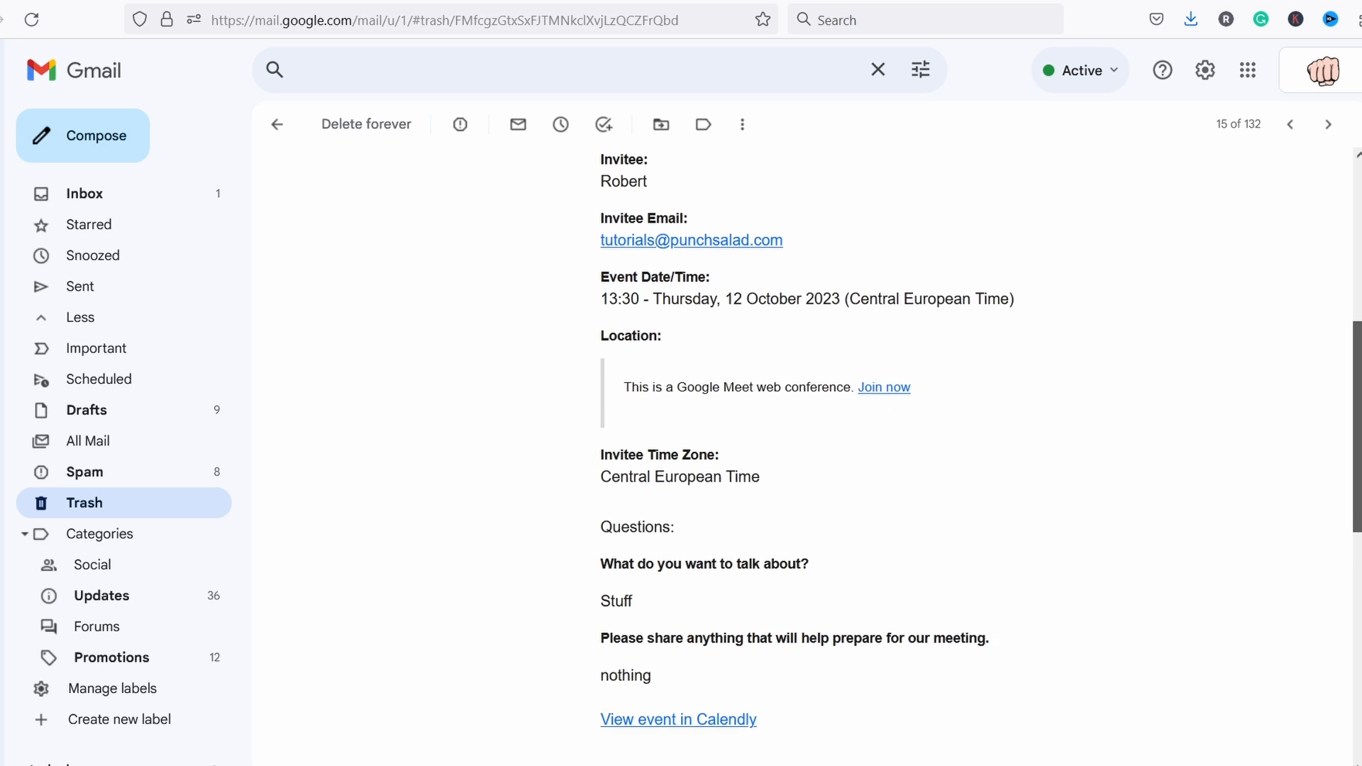
scroll(981, 446, "down", 1)
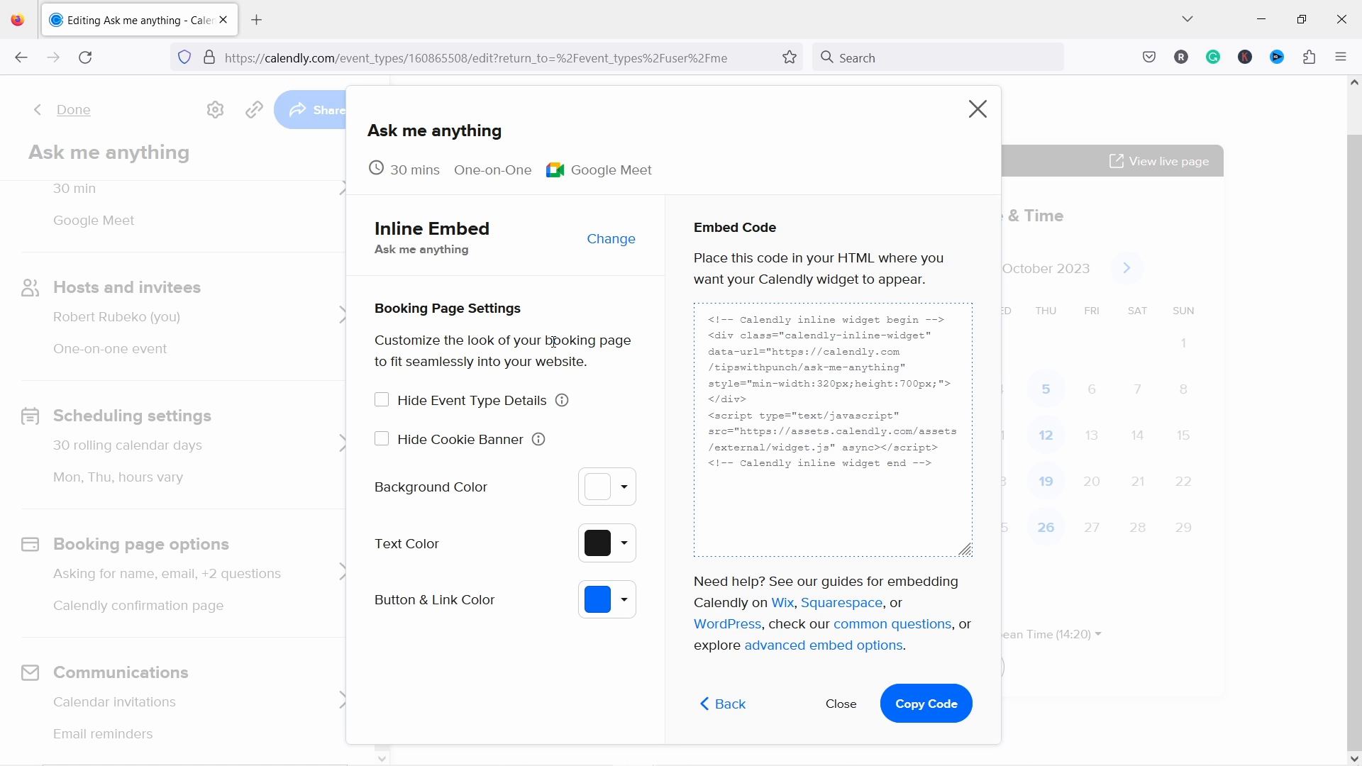
Step: Close the embed code dialog and return to the event types list
left_click(978, 109)
left_click(80, 113)
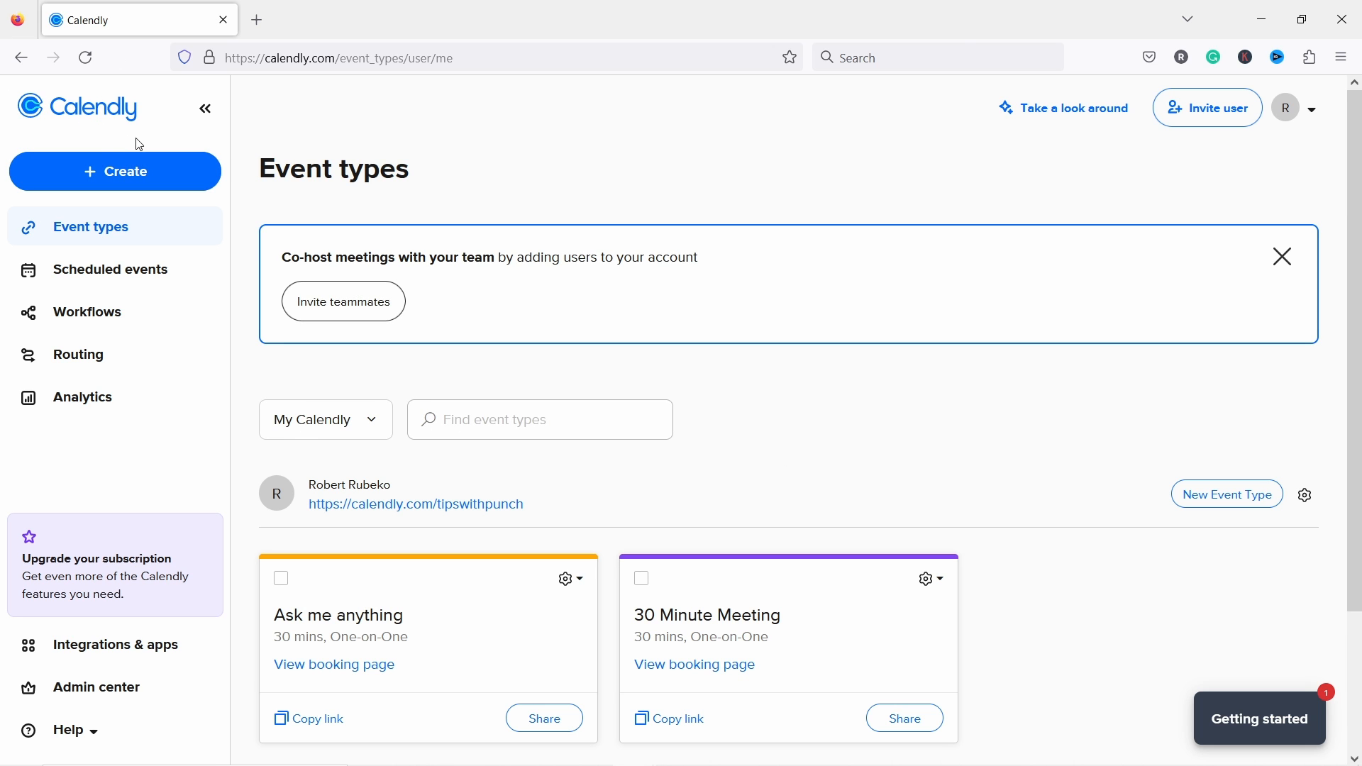
scroll(395, 236, "down", 3)
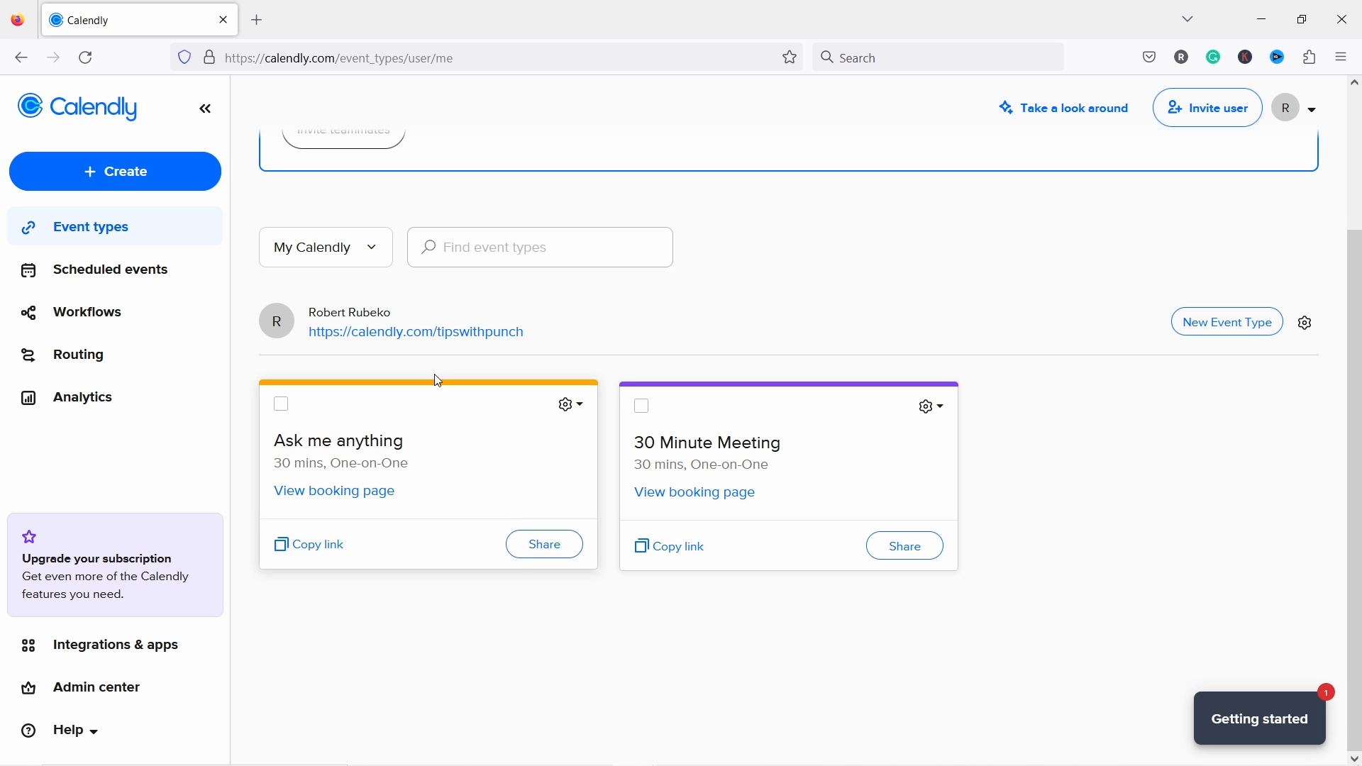
scroll(441, 389, "up", 3)
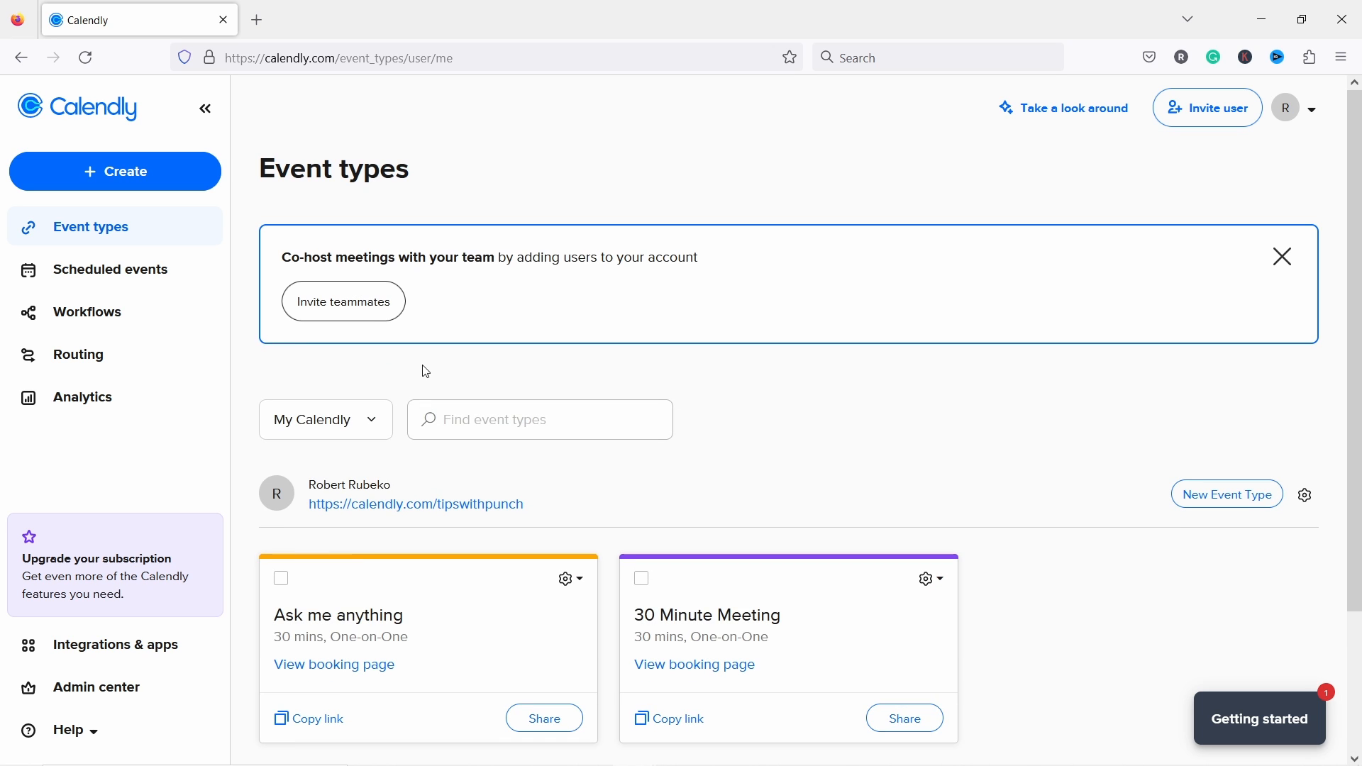
Step: Turn off Use Calendly branding in the Branding settings
left_click(1317, 119)
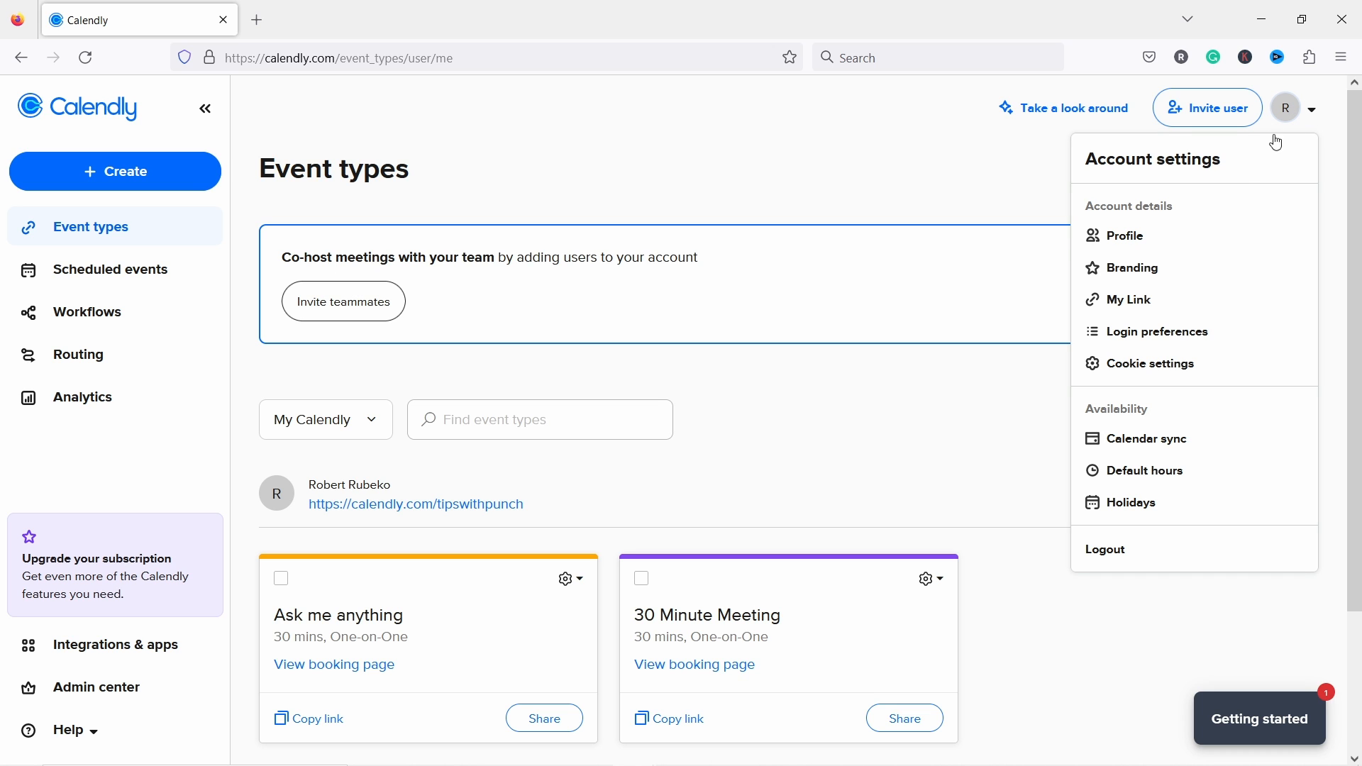
left_click(1130, 270)
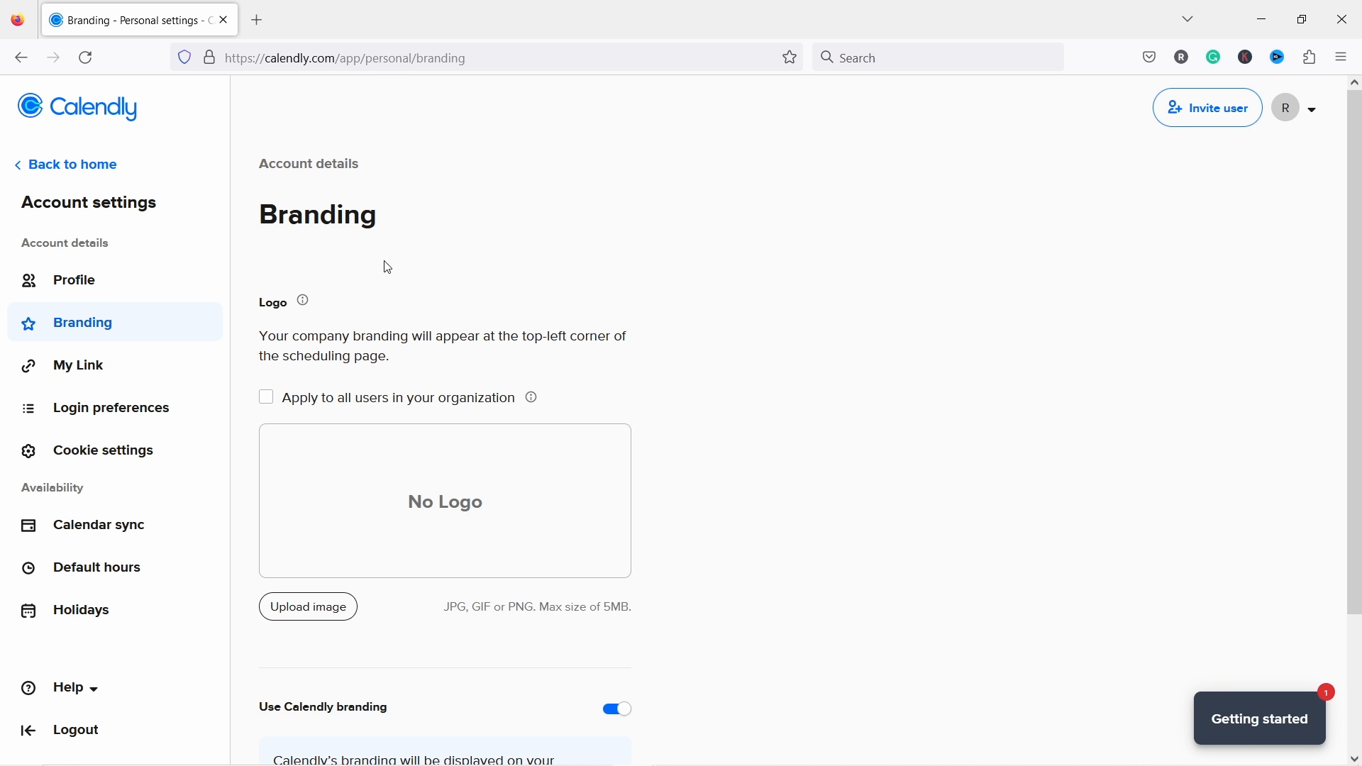
scroll(346, 257, "down", 3)
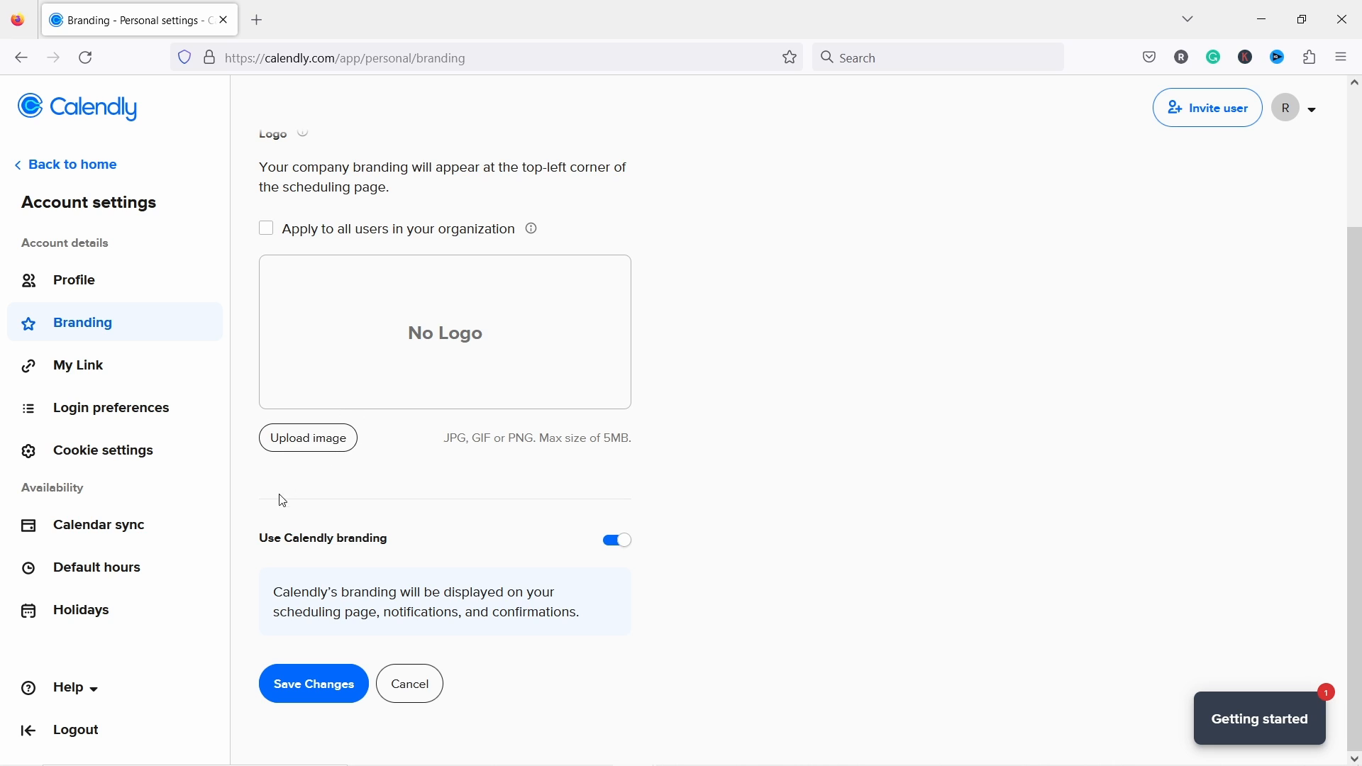
left_click(623, 543)
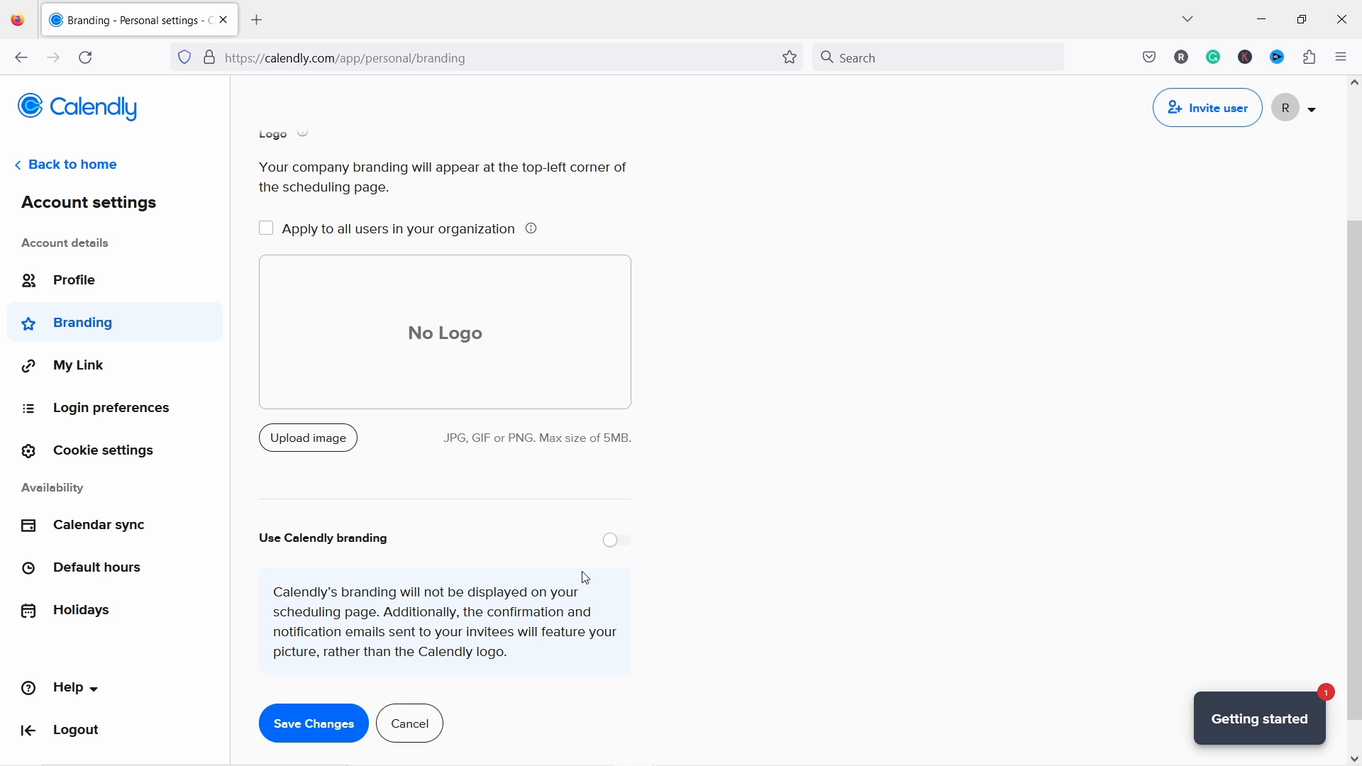
Step: Upload the photo 'me' as the logo for all organization users, cropped around the face
scroll(490, 474, "up", 1)
scroll(532, 568, "down", 1)
scroll(520, 540, "up", 2)
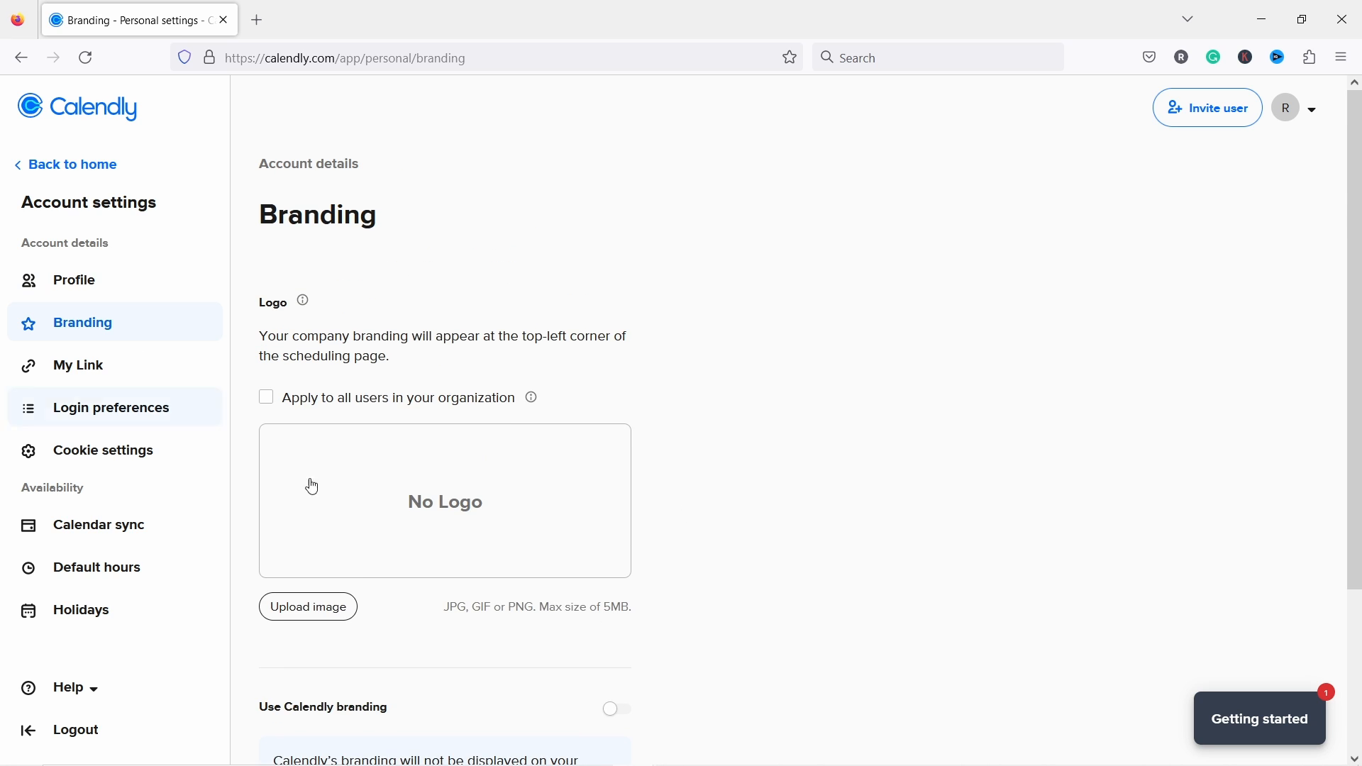
left_click(268, 402)
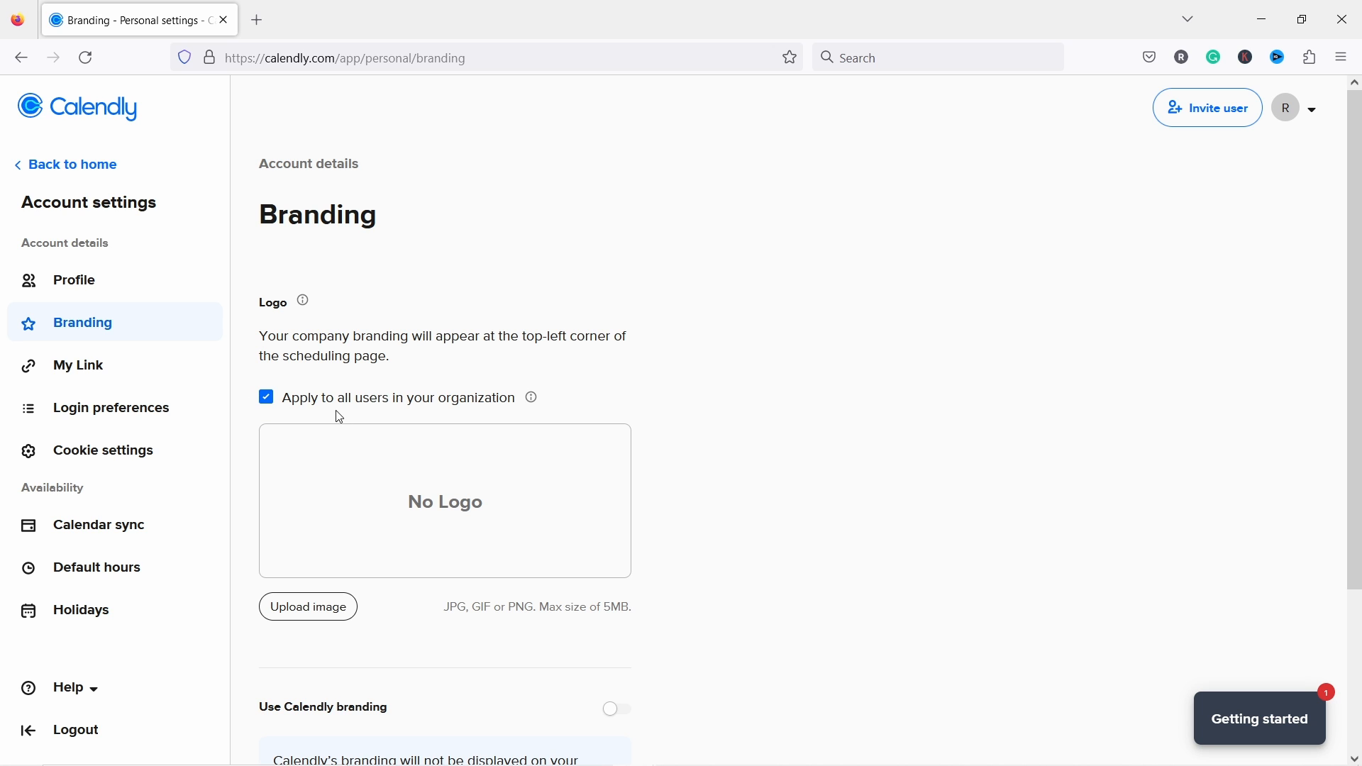
left_click(302, 611)
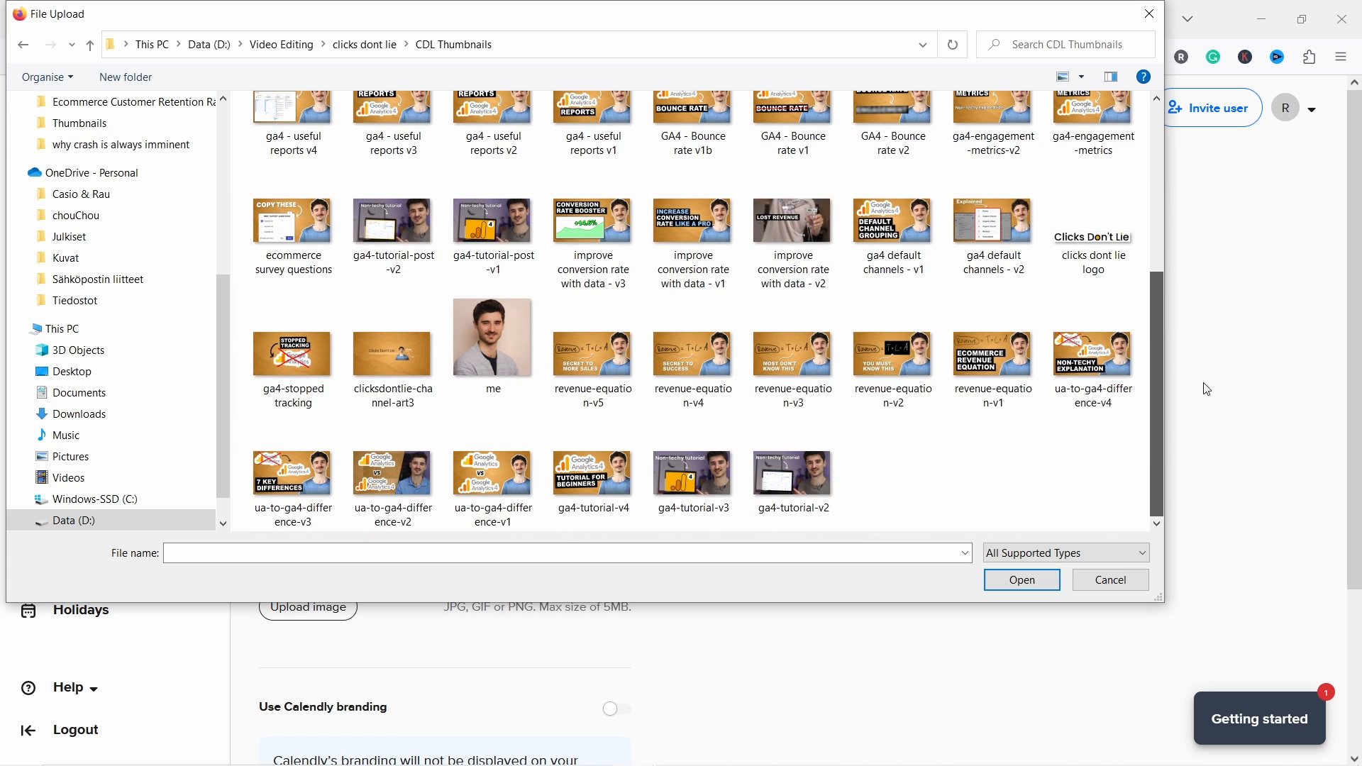
left_click(501, 344)
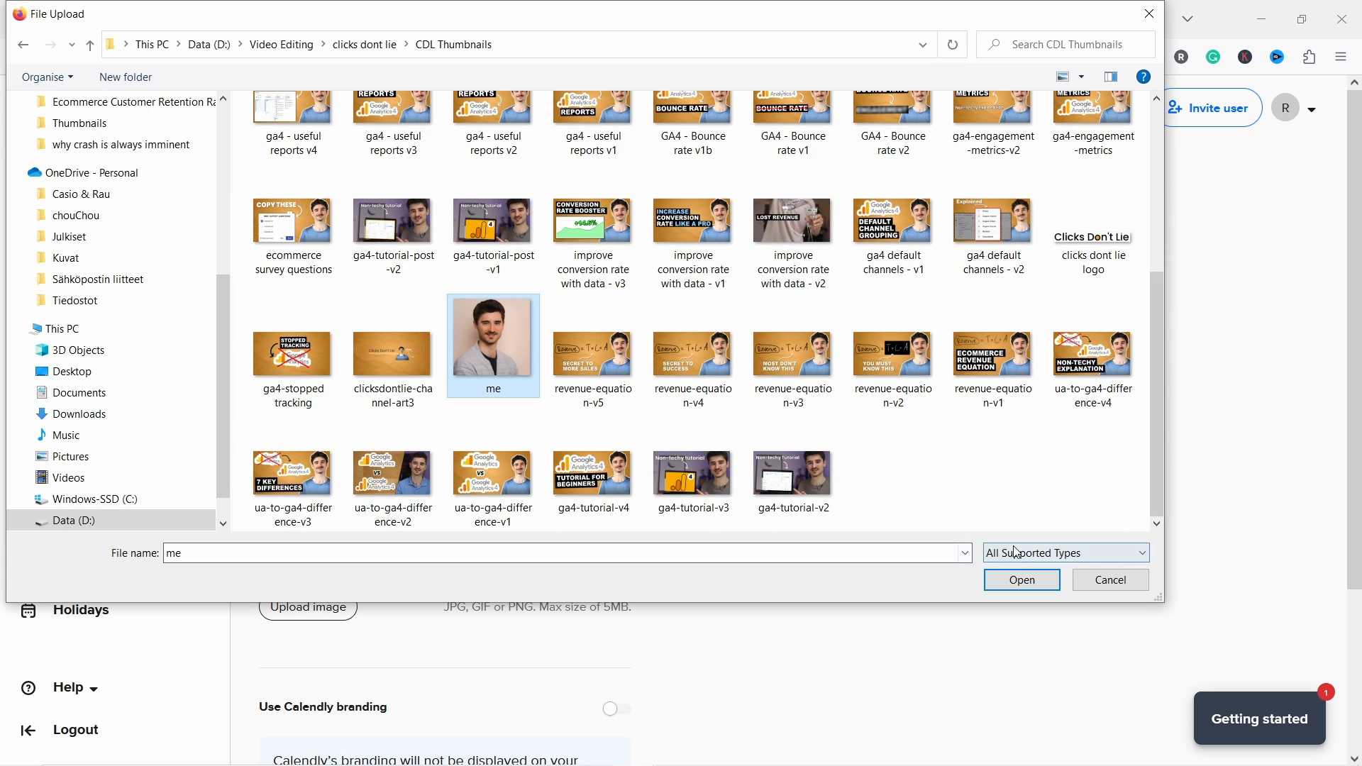
left_click(1022, 580)
left_click_drag(743, 428, 730, 383)
left_click_drag(796, 463, 828, 488)
left_click_drag(760, 430, 743, 428)
left_click(764, 574)
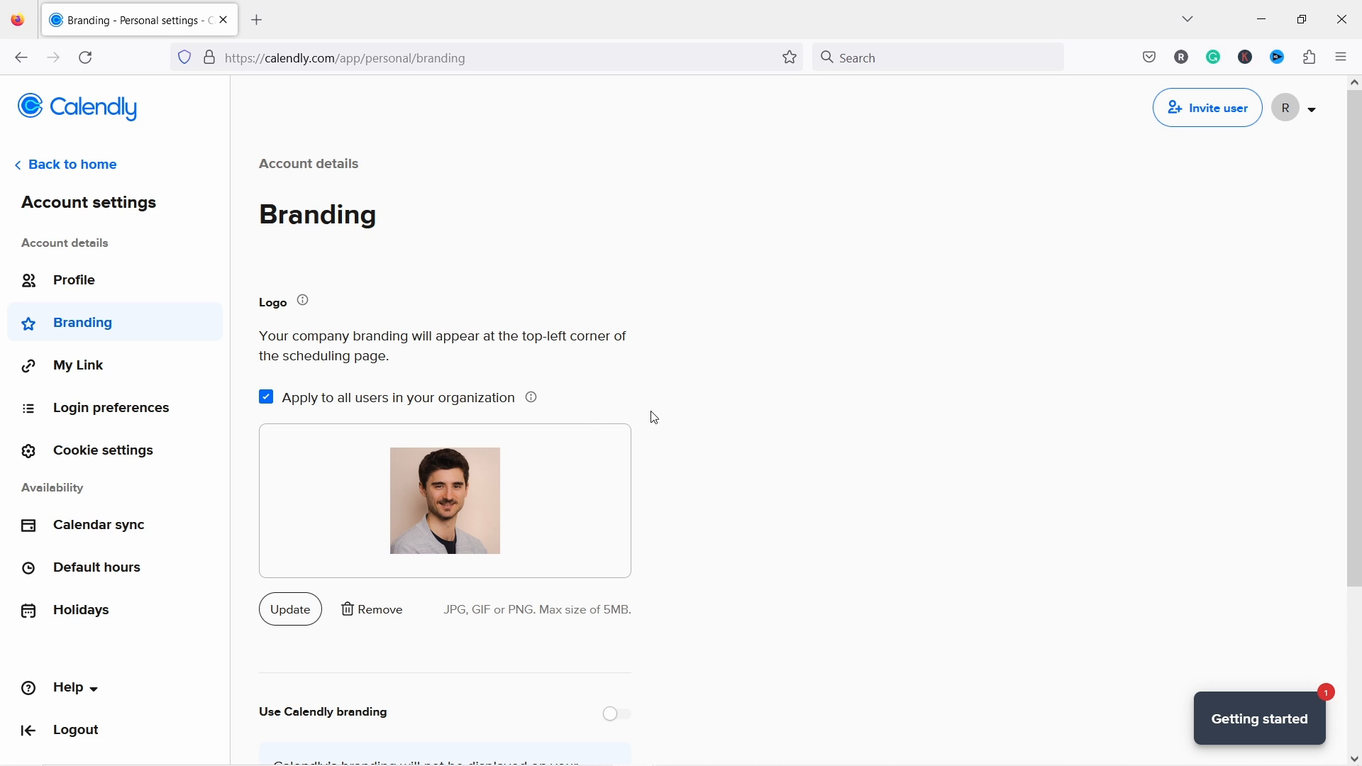
Step: Save the branding changes
scroll(639, 398, "down", 3)
scroll(678, 417, "up", 3)
scroll(679, 417, "down", 3)
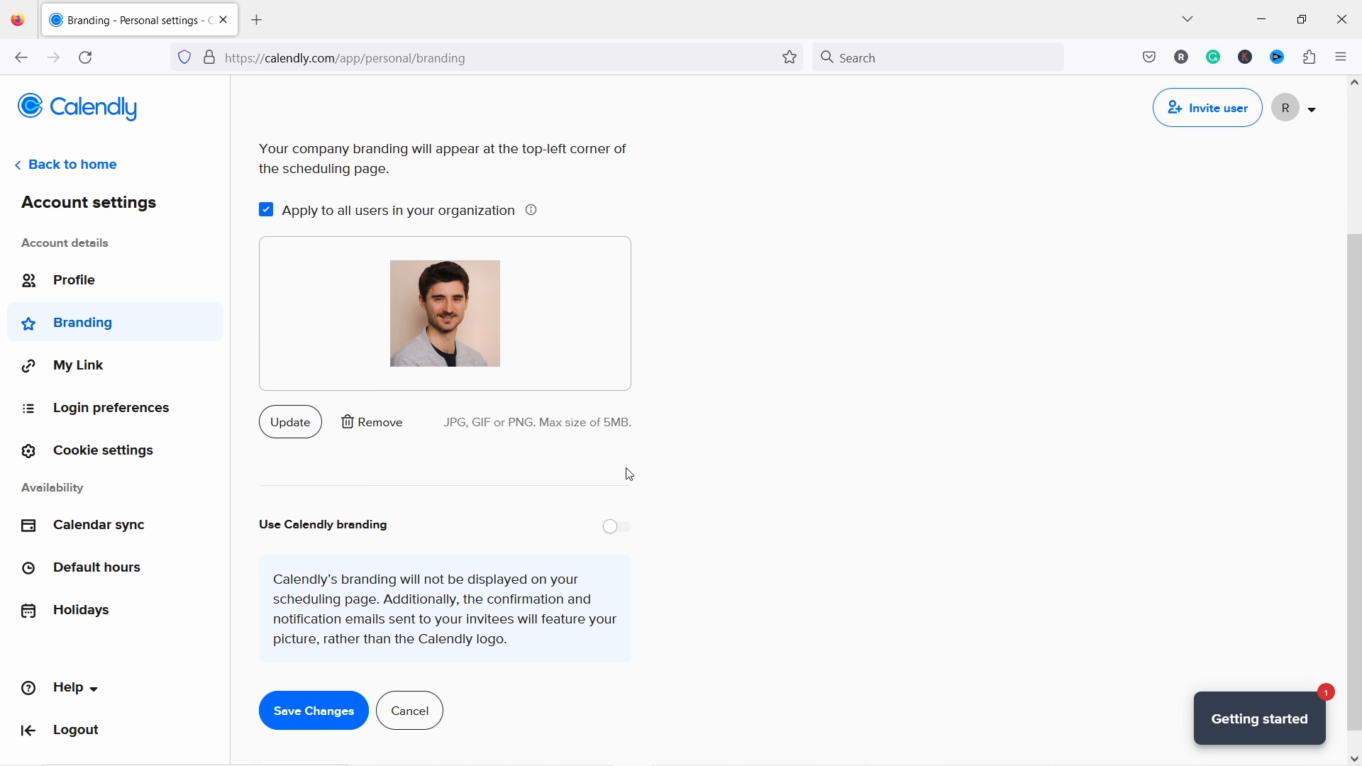
left_click(316, 701)
scroll(370, 371, "up", 3)
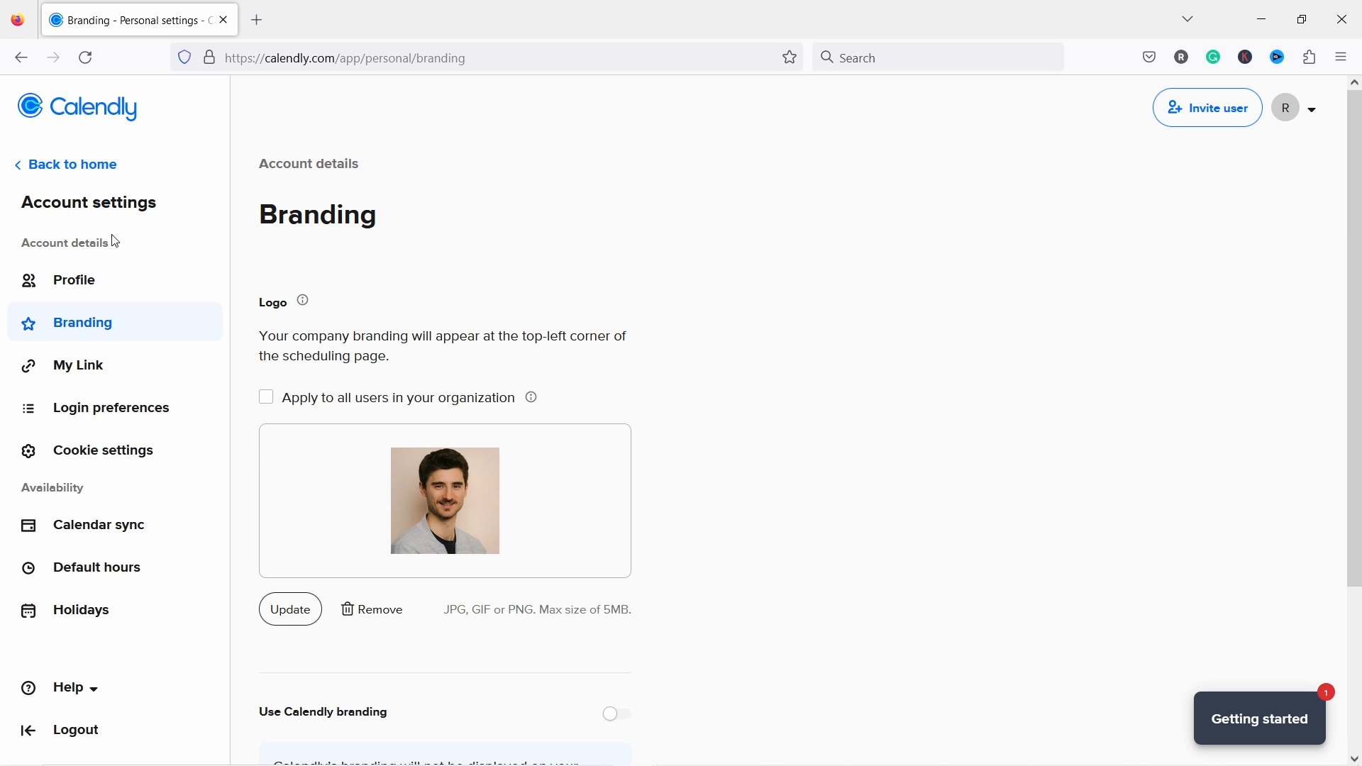
Step: Switch off the 30 Minute Meeting event type and open the scheduling link in a new tab
left_click(73, 168)
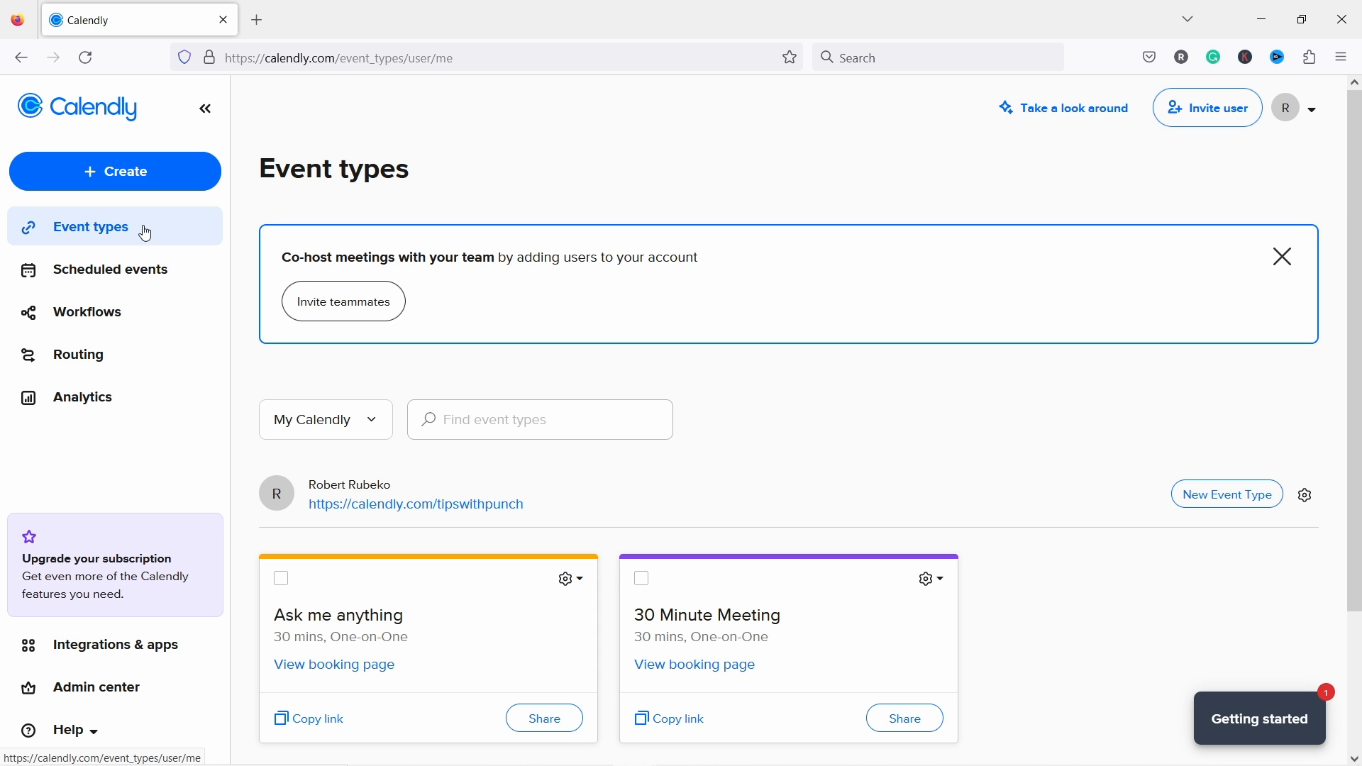
scroll(752, 588, "down", 2)
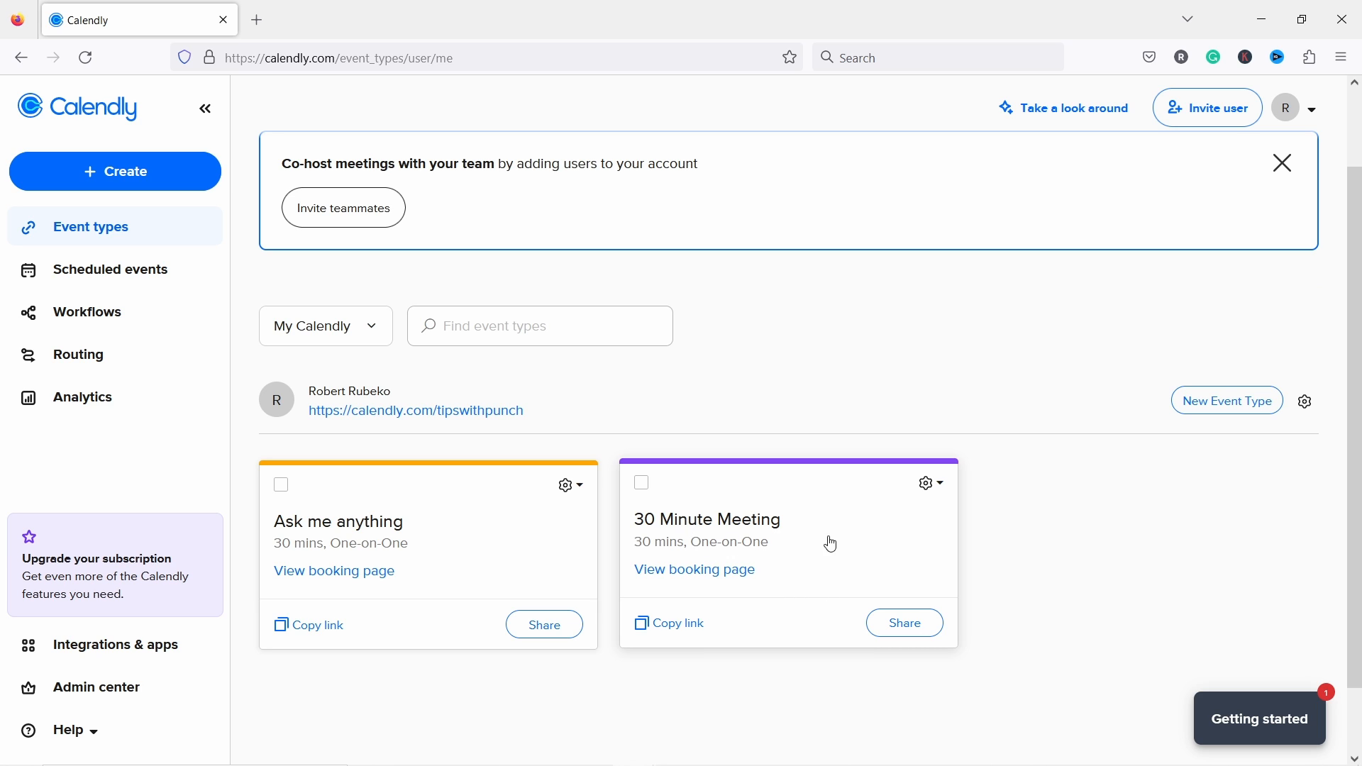
left_click(942, 492)
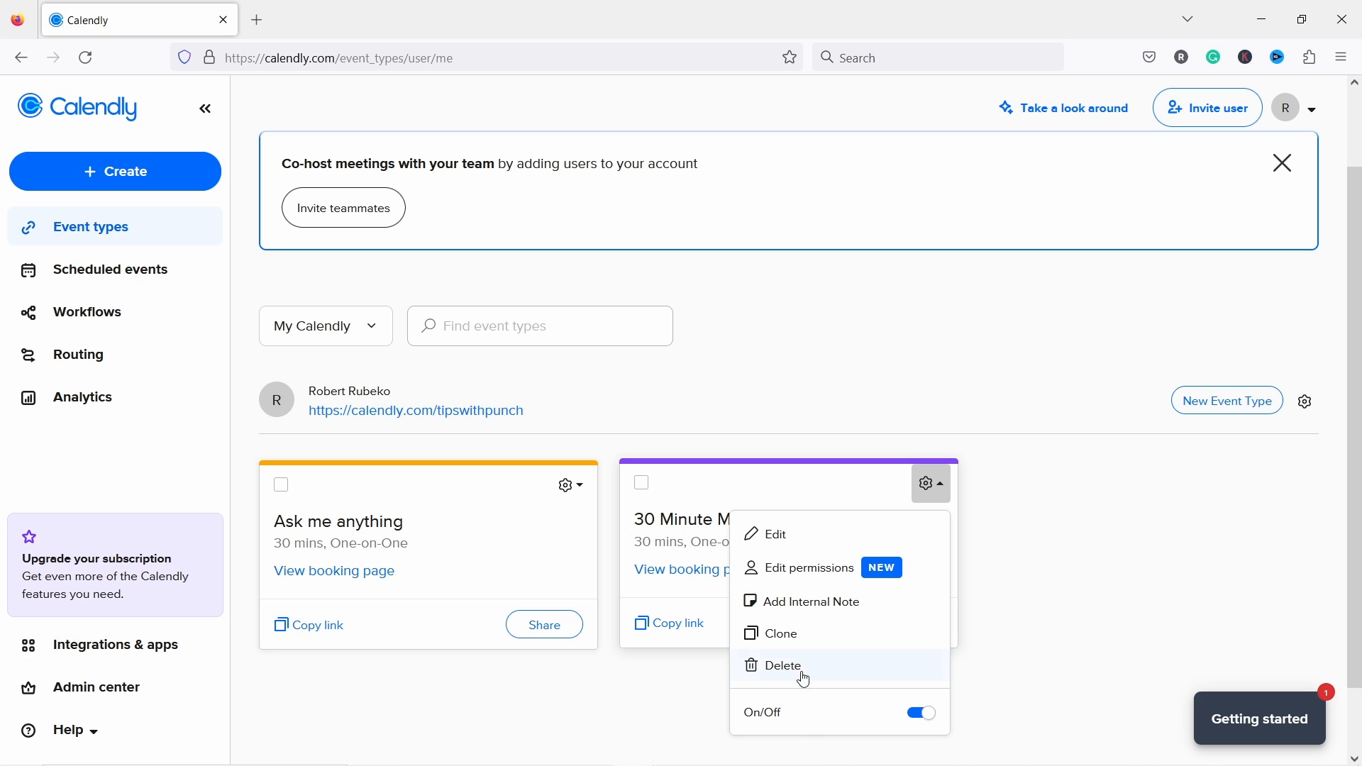
left_click(926, 715)
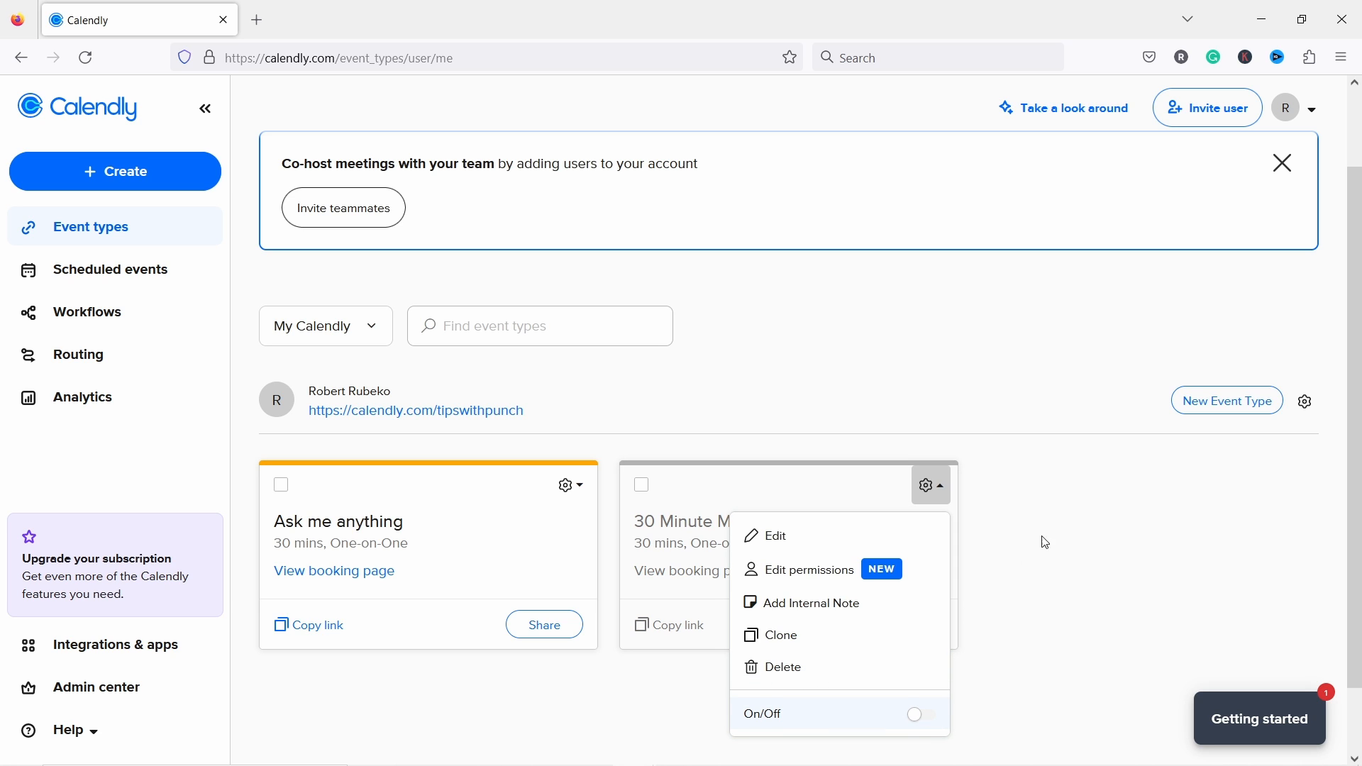
left_click(1099, 493)
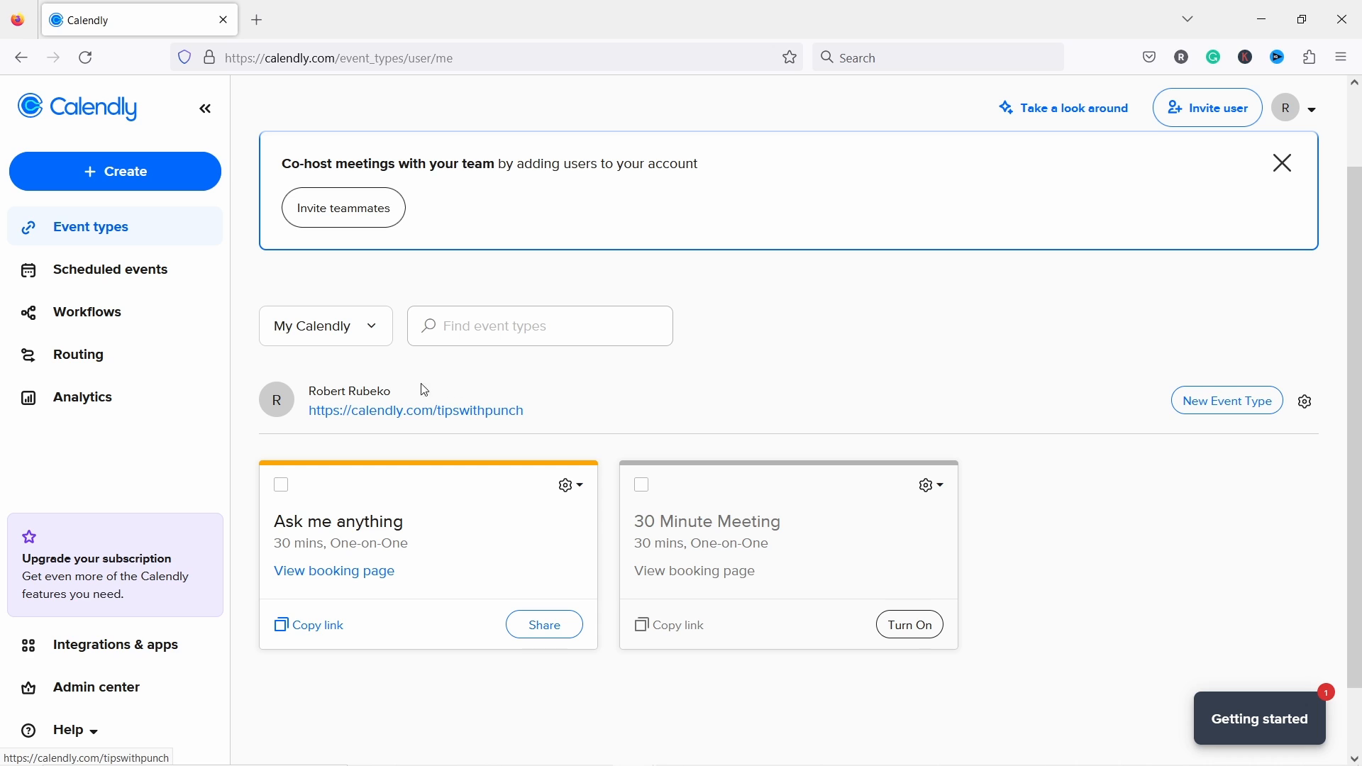
right_click(509, 415)
left_click(542, 428)
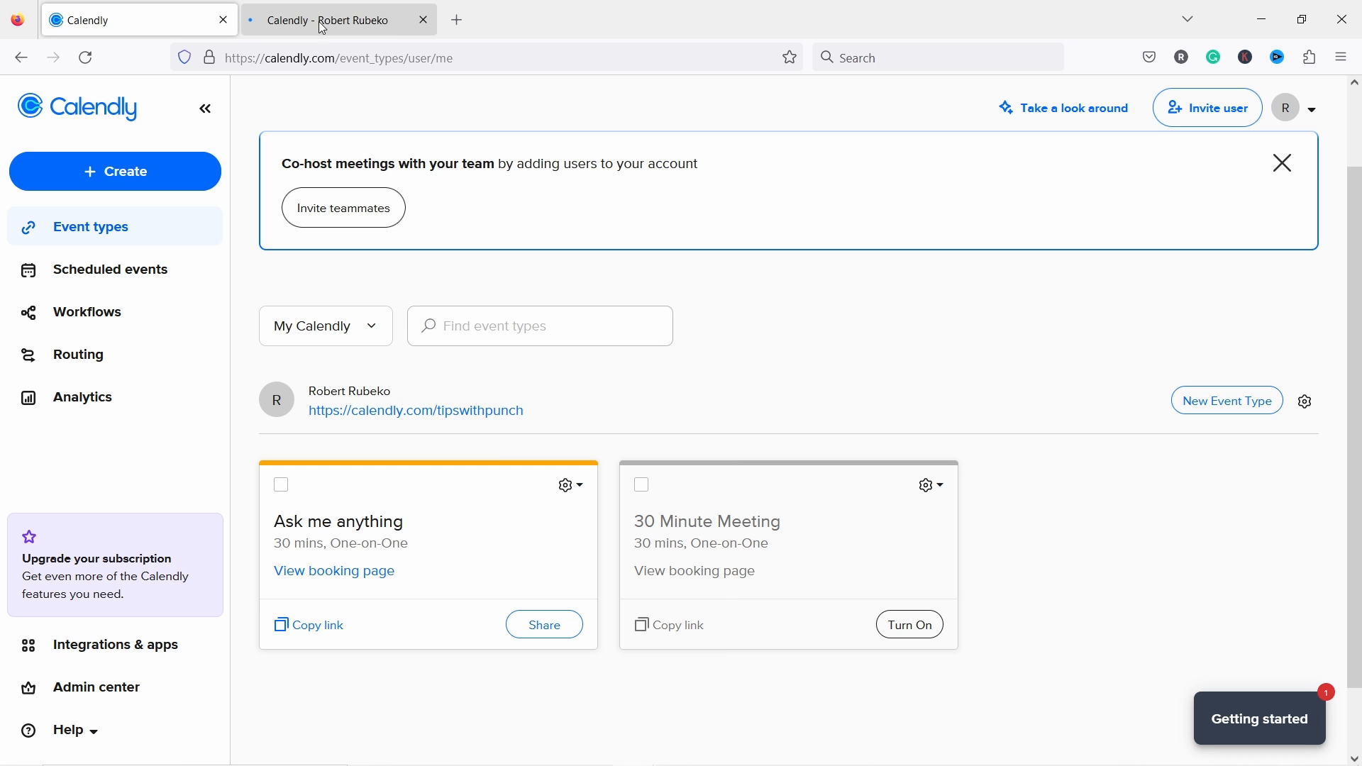
Step: Check the public scheduling page lists only Ask me anything, then close its tab
left_click(321, 18)
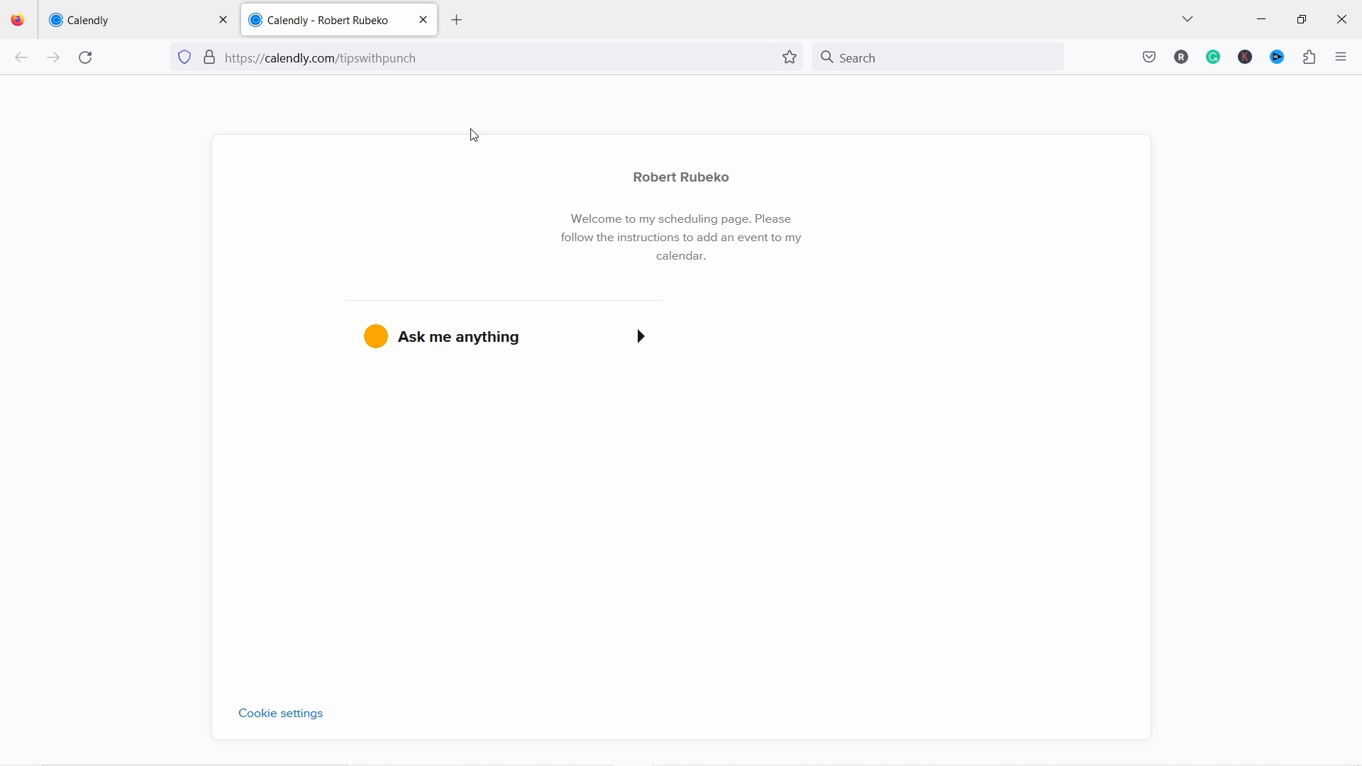
left_click(424, 21)
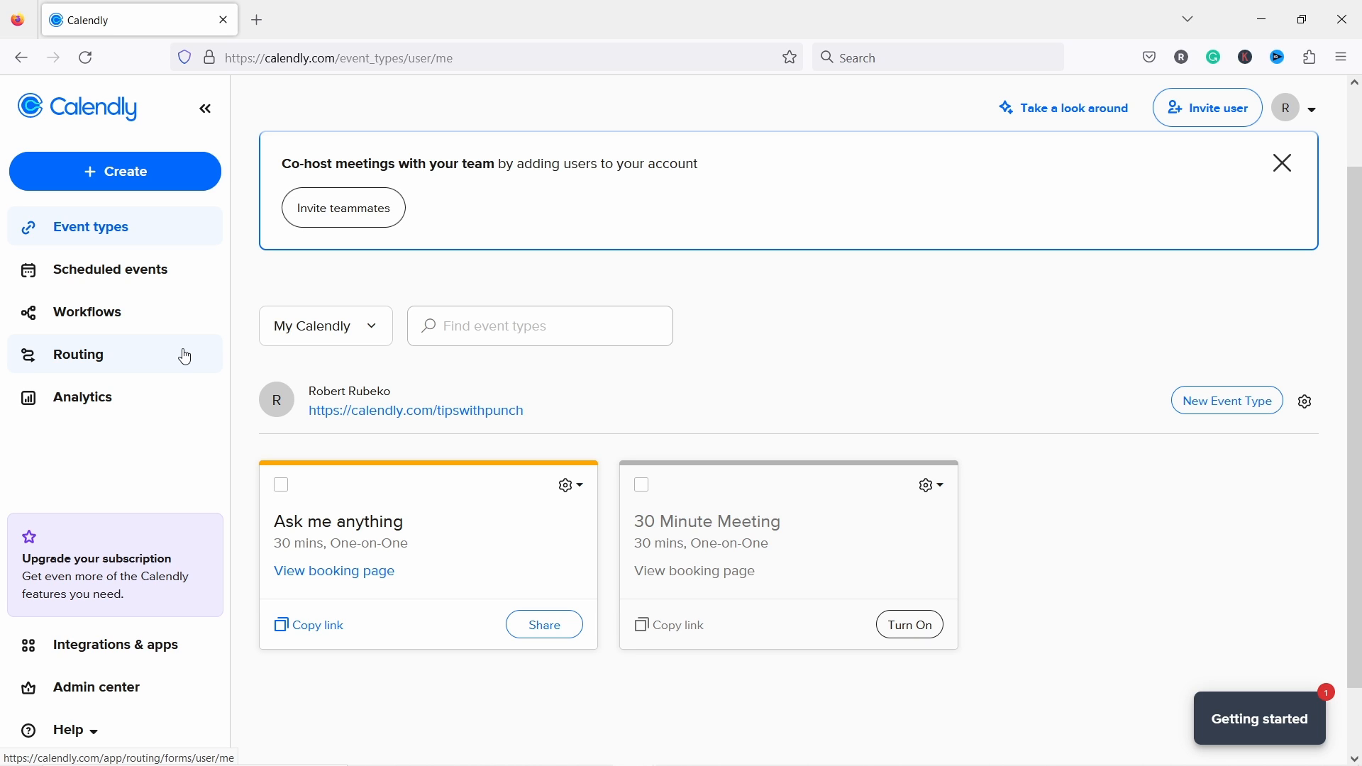
Step: Browse Integrations & apps through Most used and Payments to the Stripe integration details
left_click(117, 647)
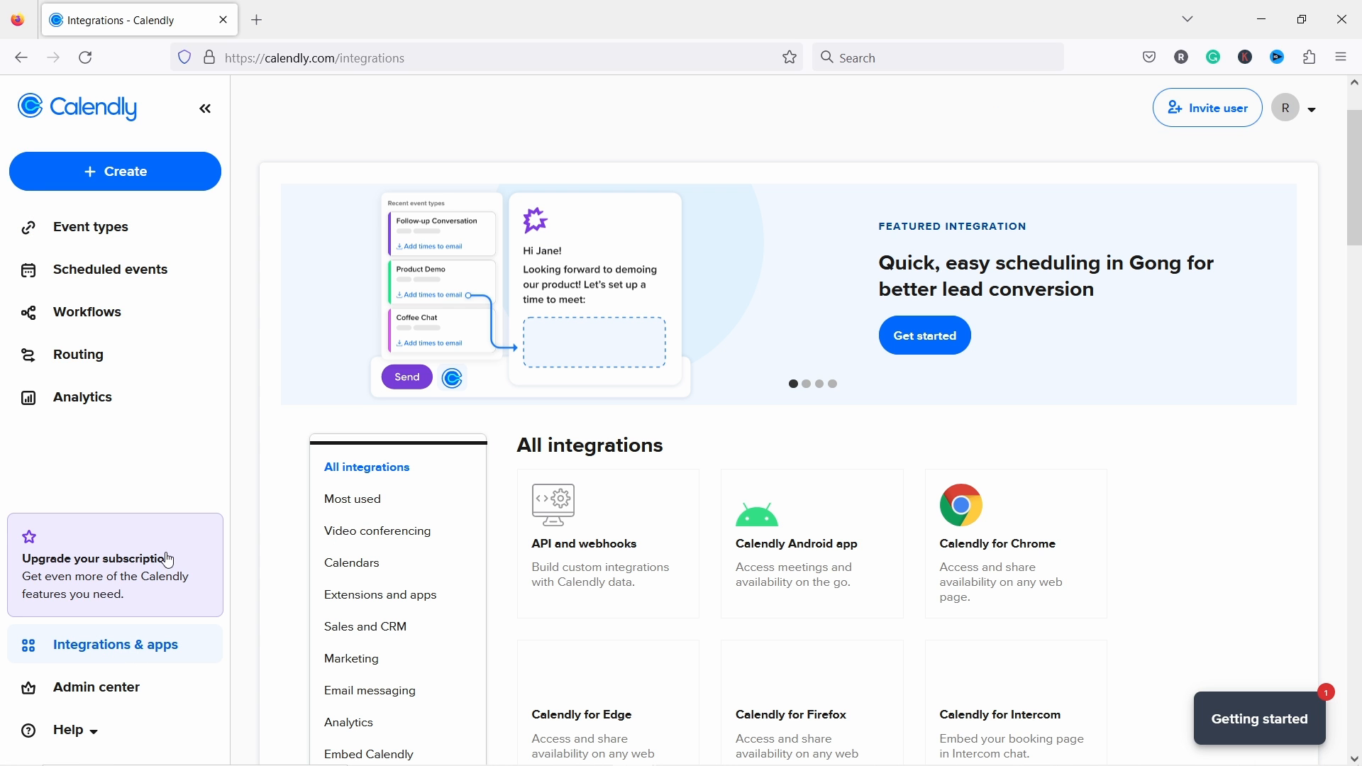
scroll(284, 319, "down", 2)
scroll(288, 310, "down", 4)
left_click(355, 221)
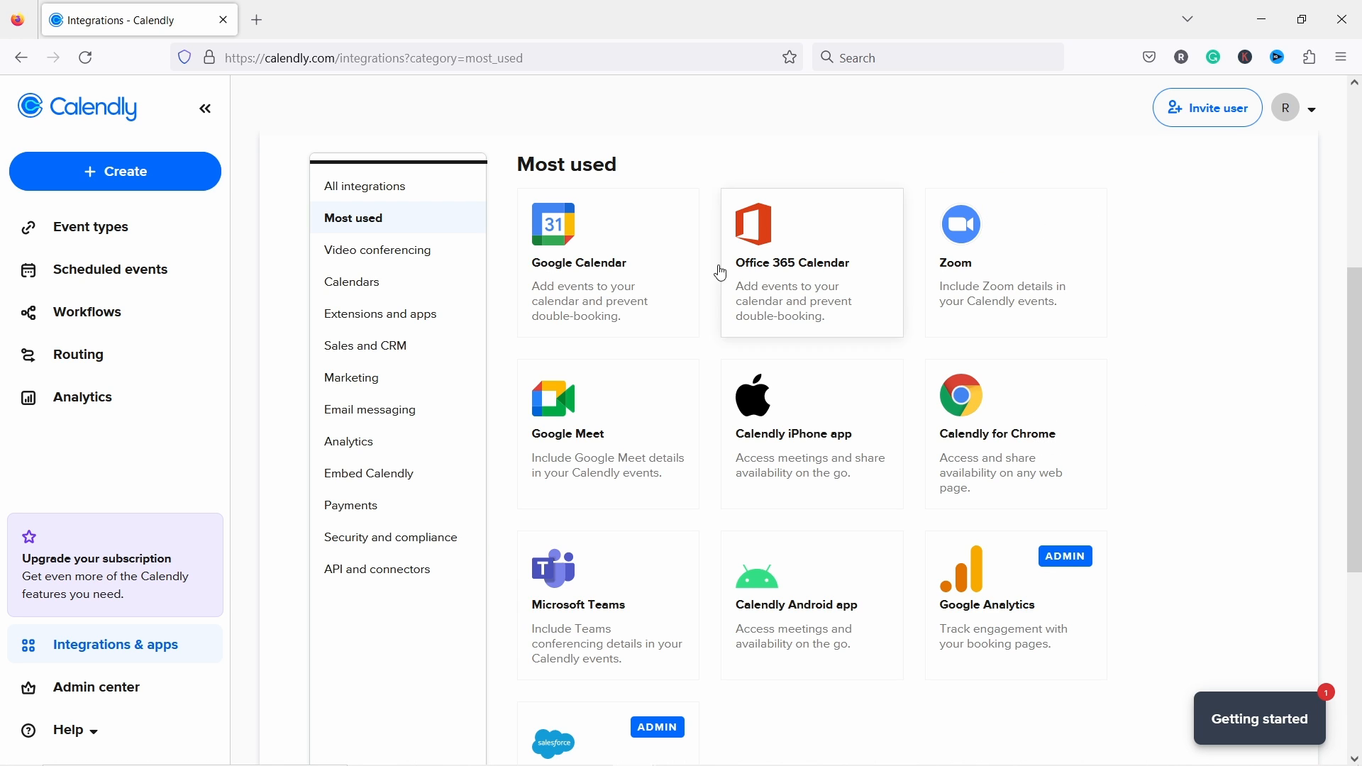
left_click(353, 512)
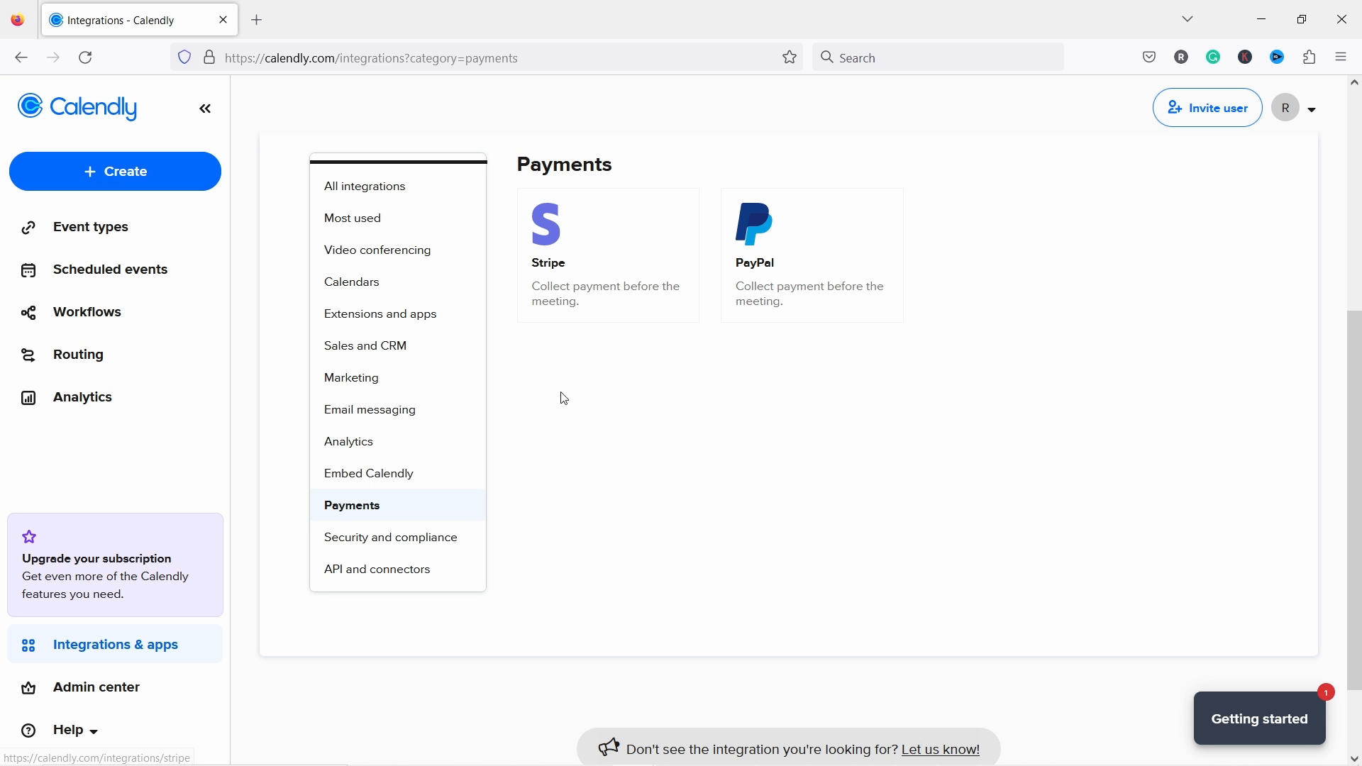
left_click(553, 234)
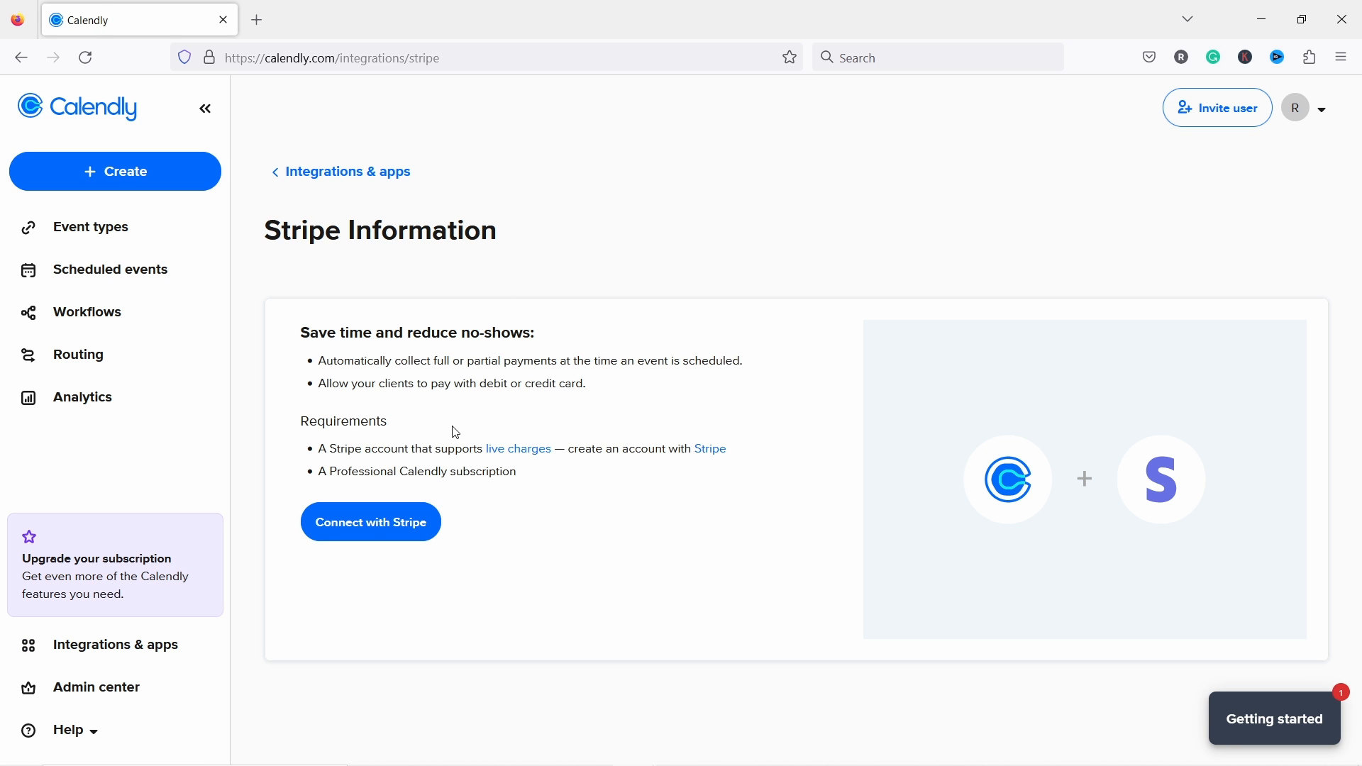
Step: Sign in with Stripe and connect the existing business account to Calendly
left_click(366, 538)
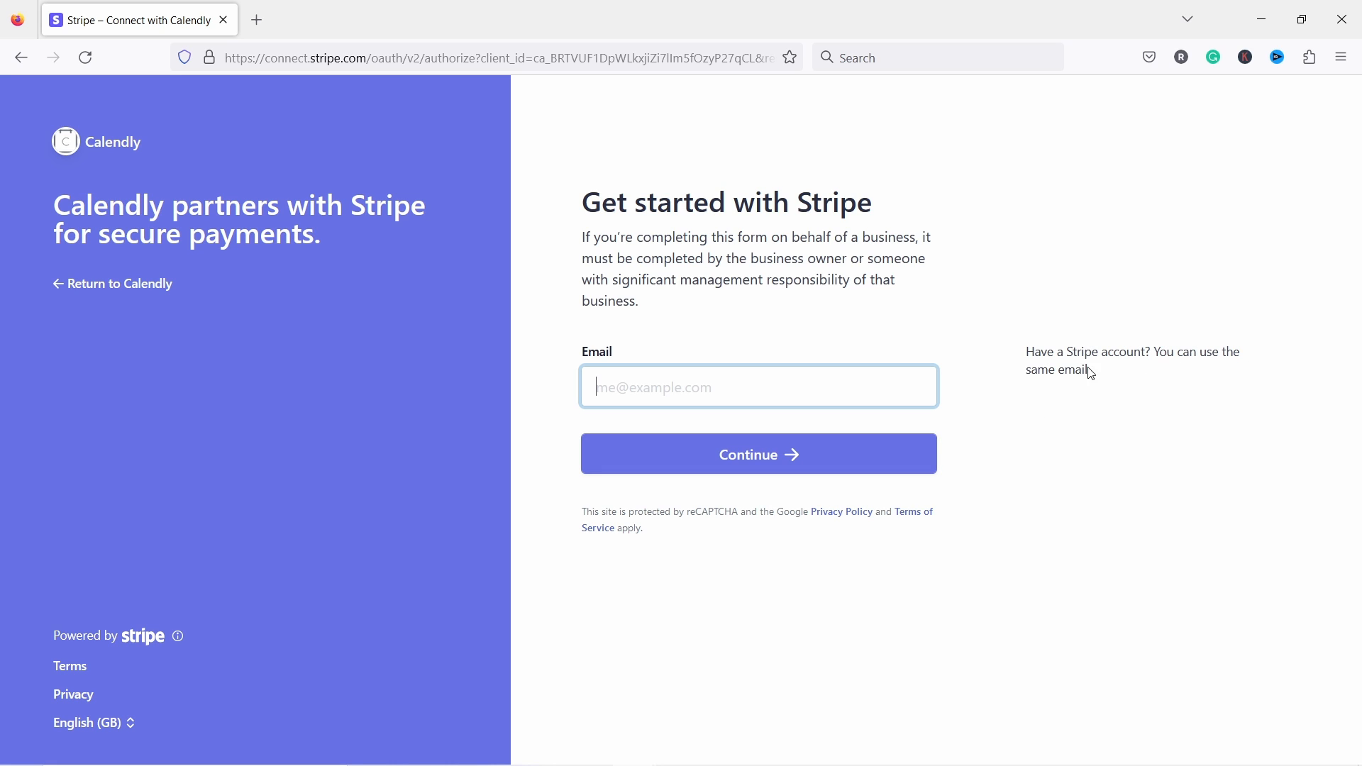
left_click(502, 765)
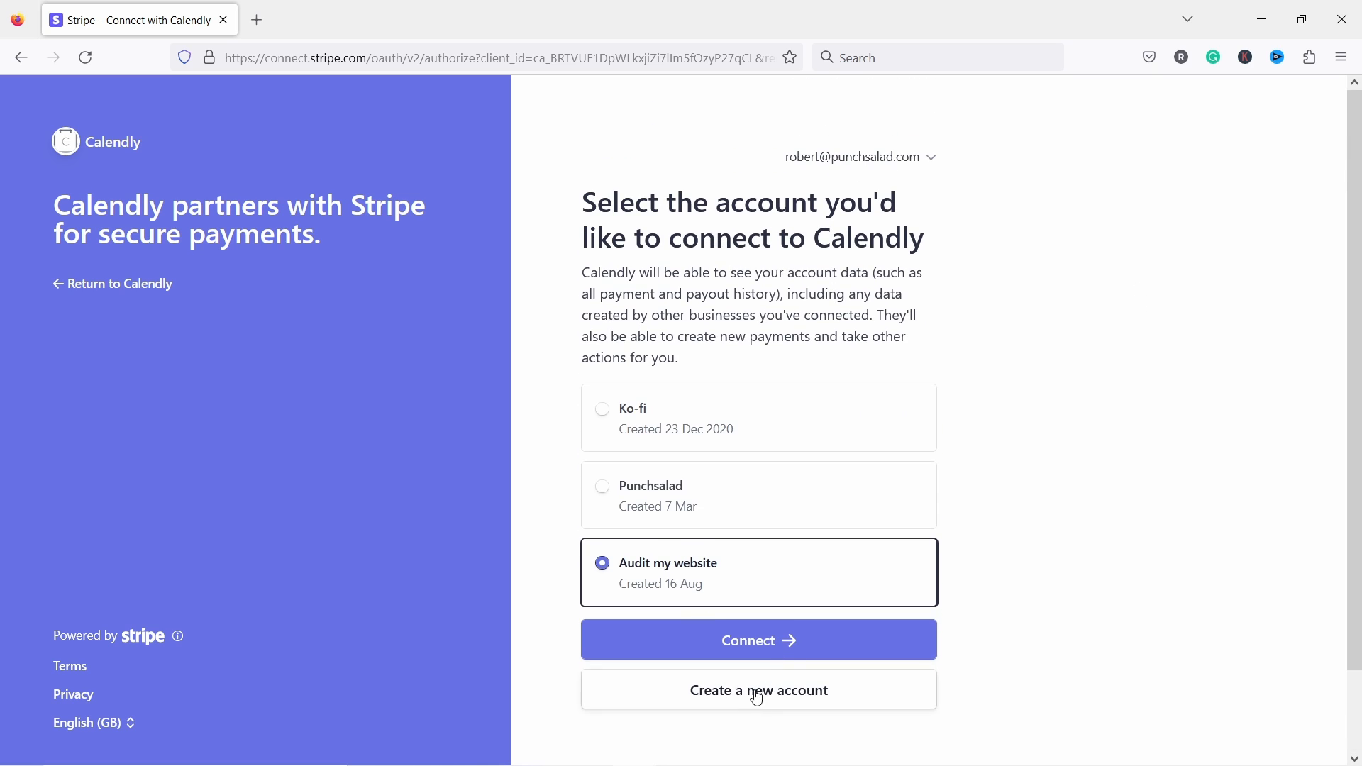
left_click(697, 486)
left_click(761, 647)
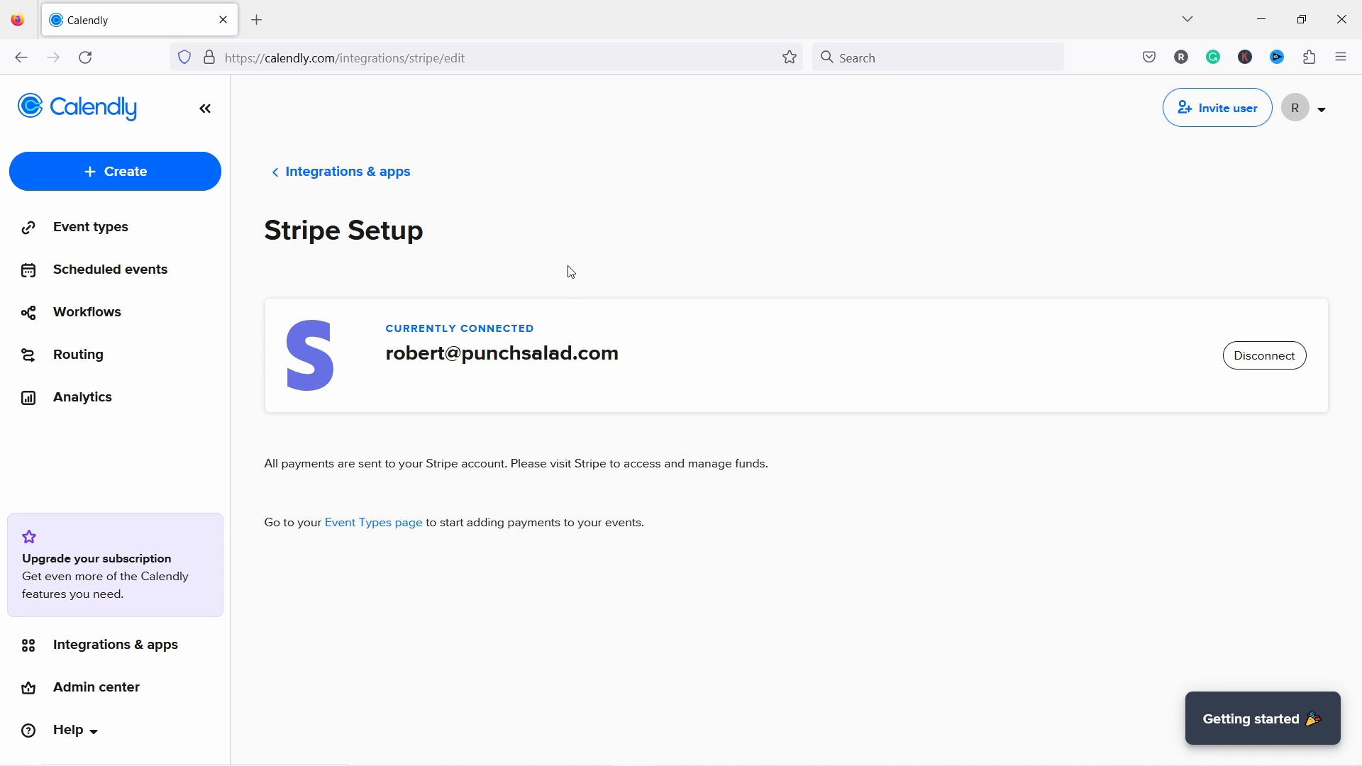
Step: Open the Ask me anything event for editing at its Booking page options
left_click(75, 114)
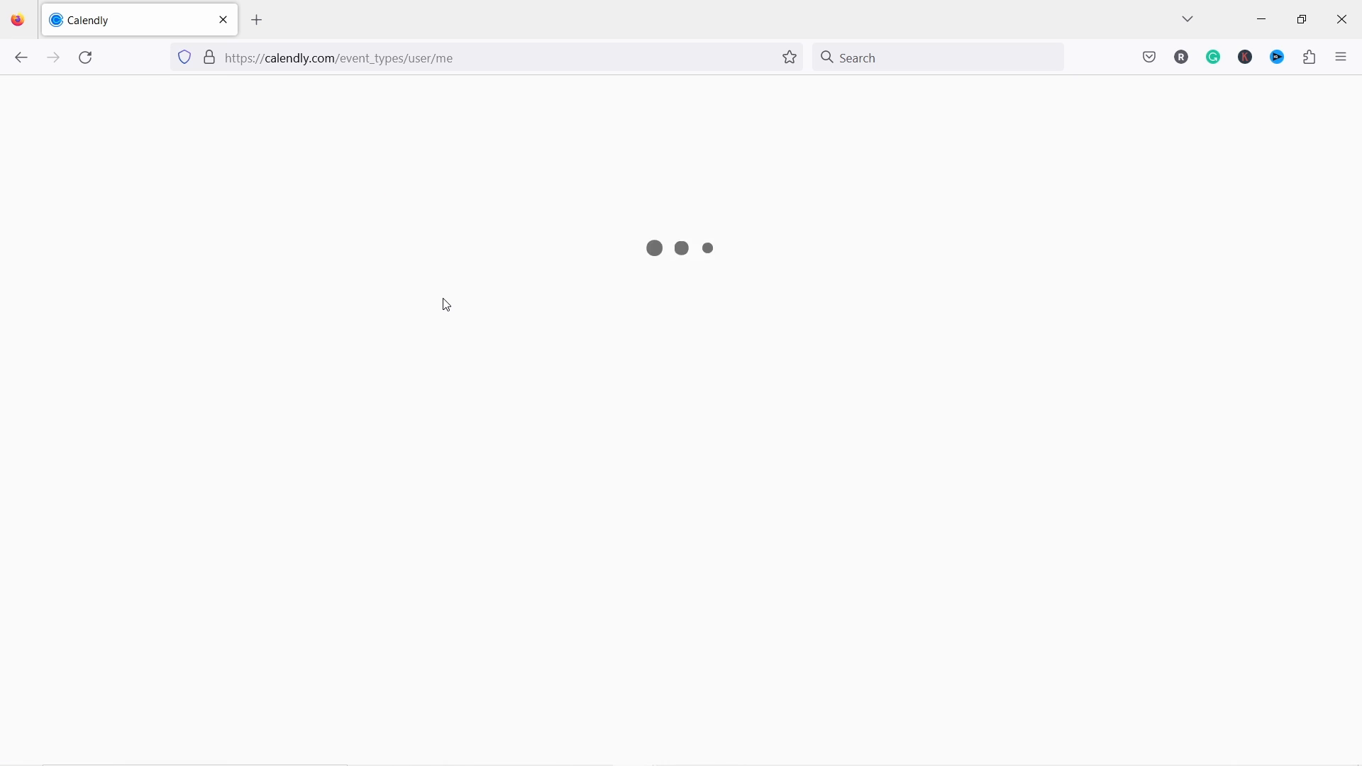
left_click(571, 579)
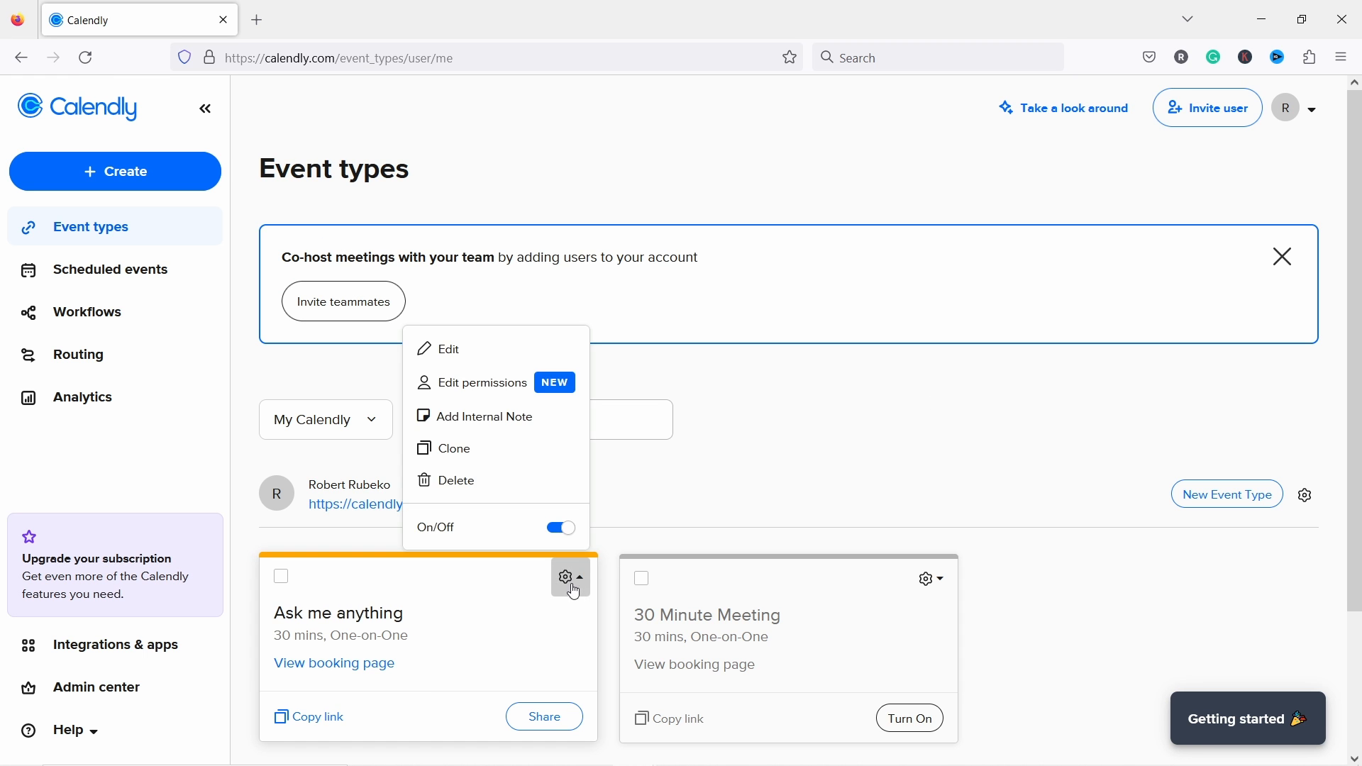
left_click(445, 351)
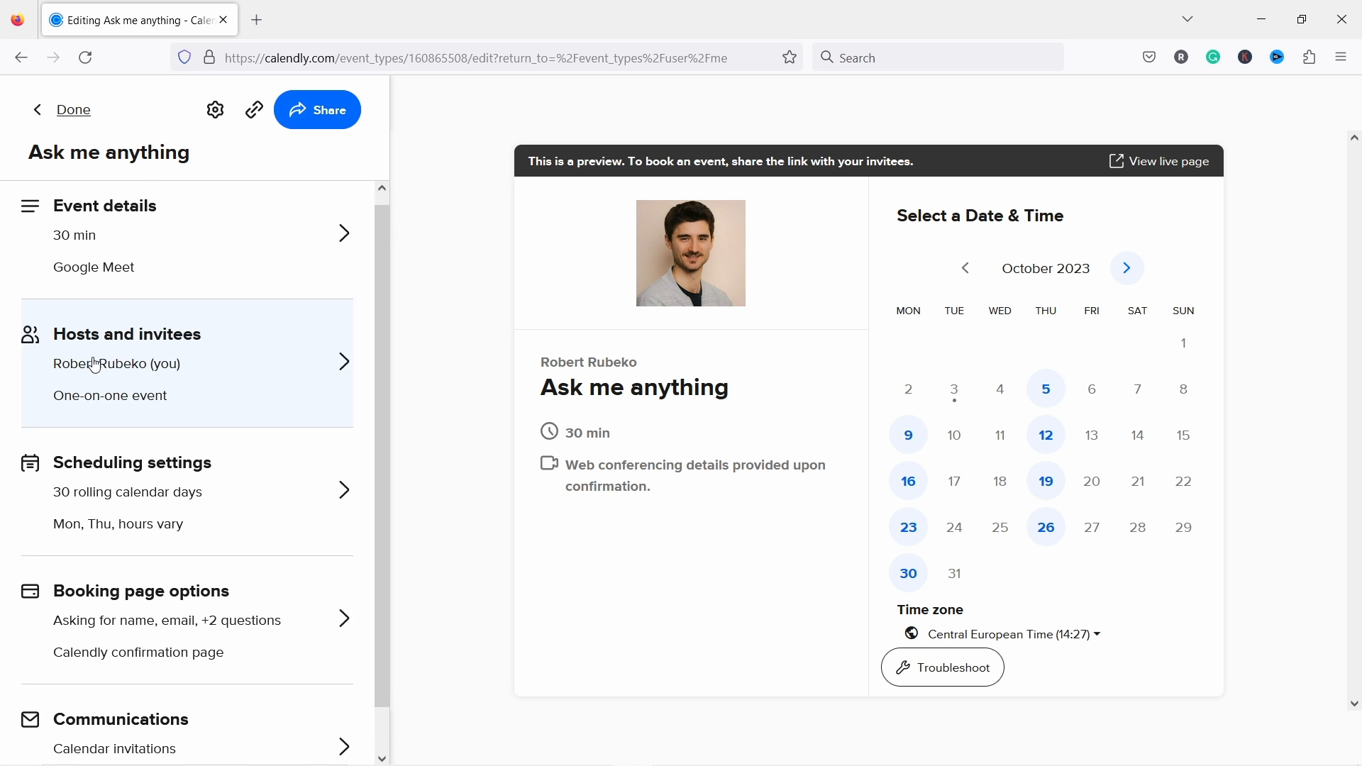
scroll(107, 333, "down", 1)
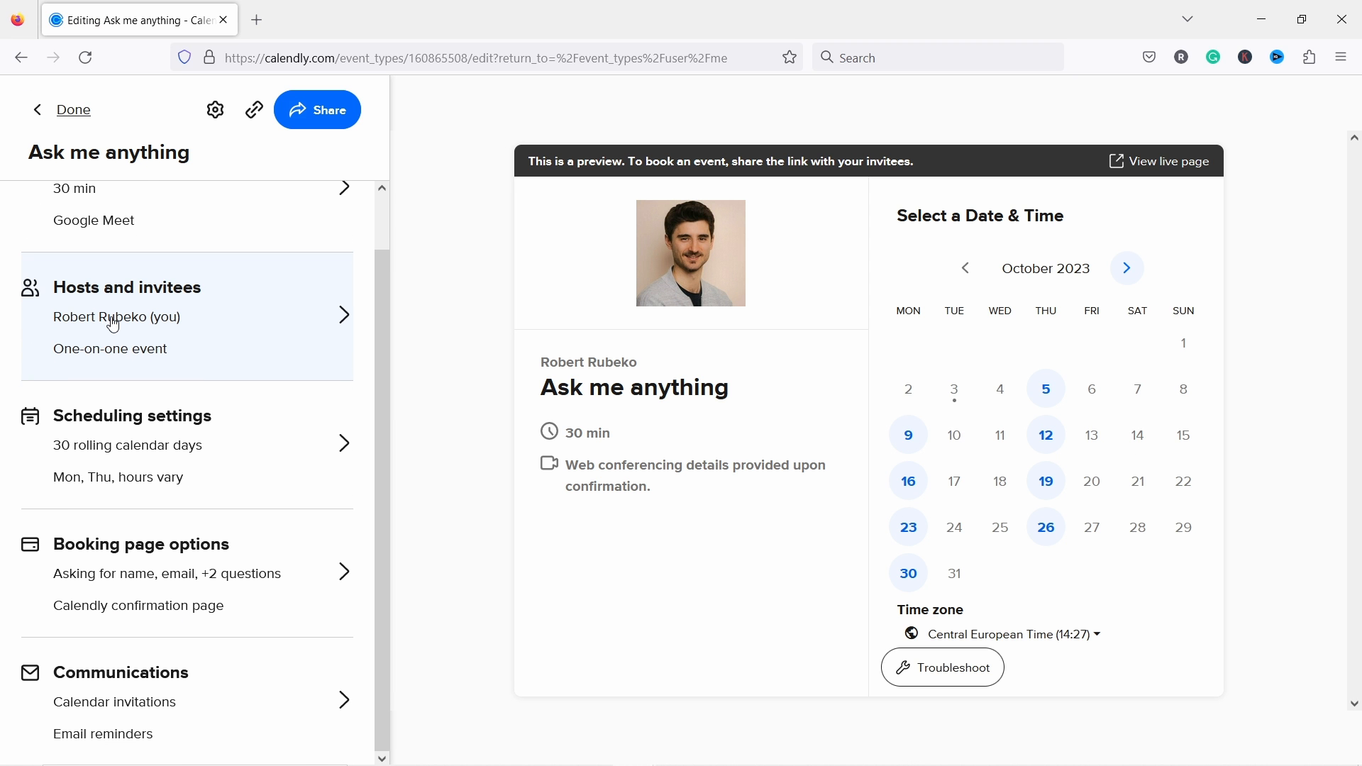
left_click(131, 588)
Step: Enable Stripe payment collection with an amount of 49 USD
scroll(188, 472, "down", 5)
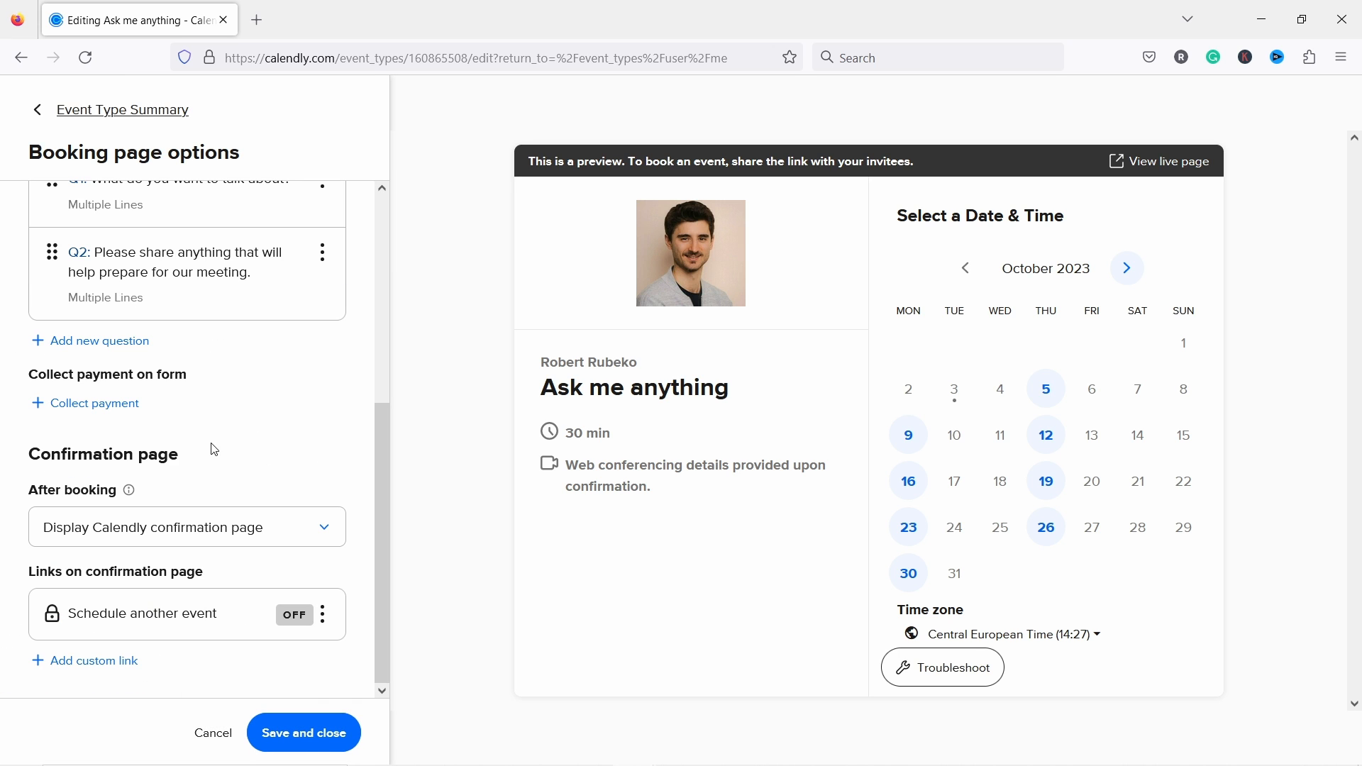
left_click(98, 405)
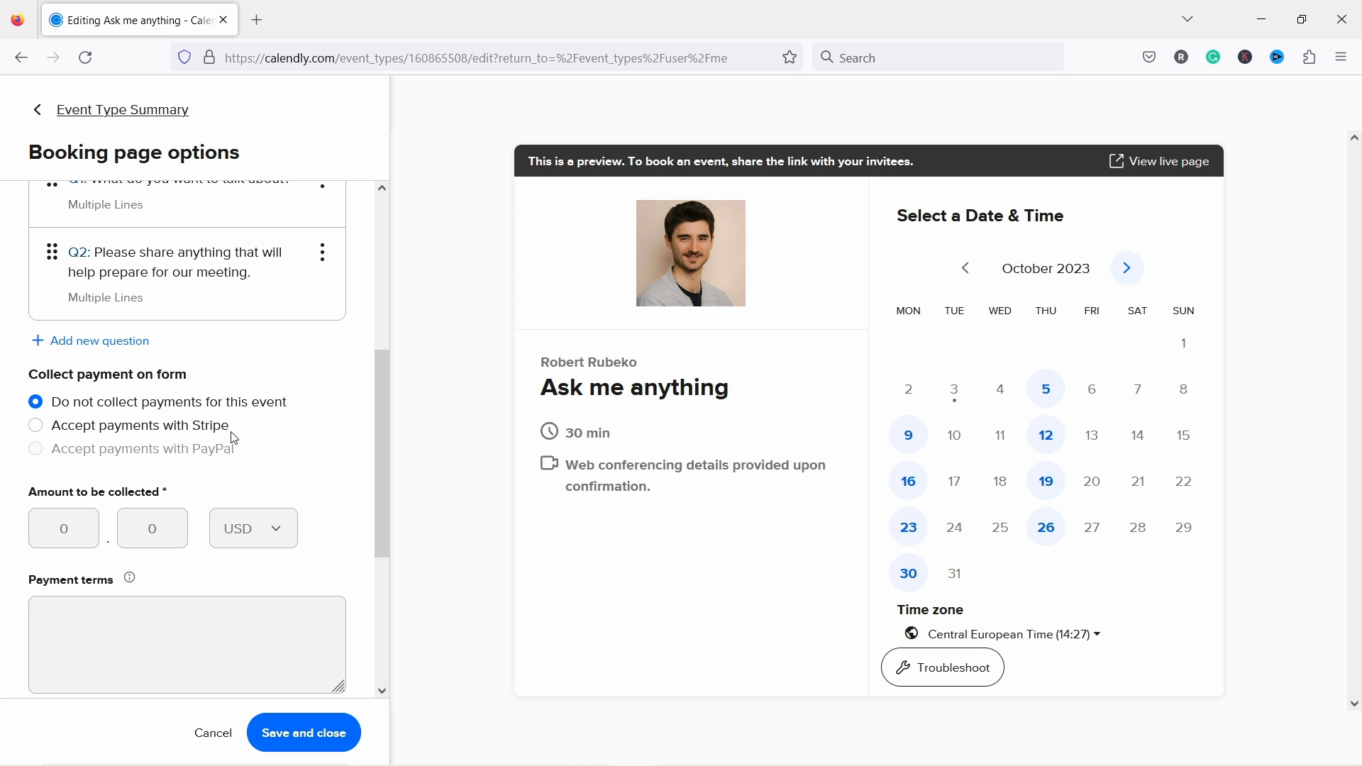
left_click(37, 427)
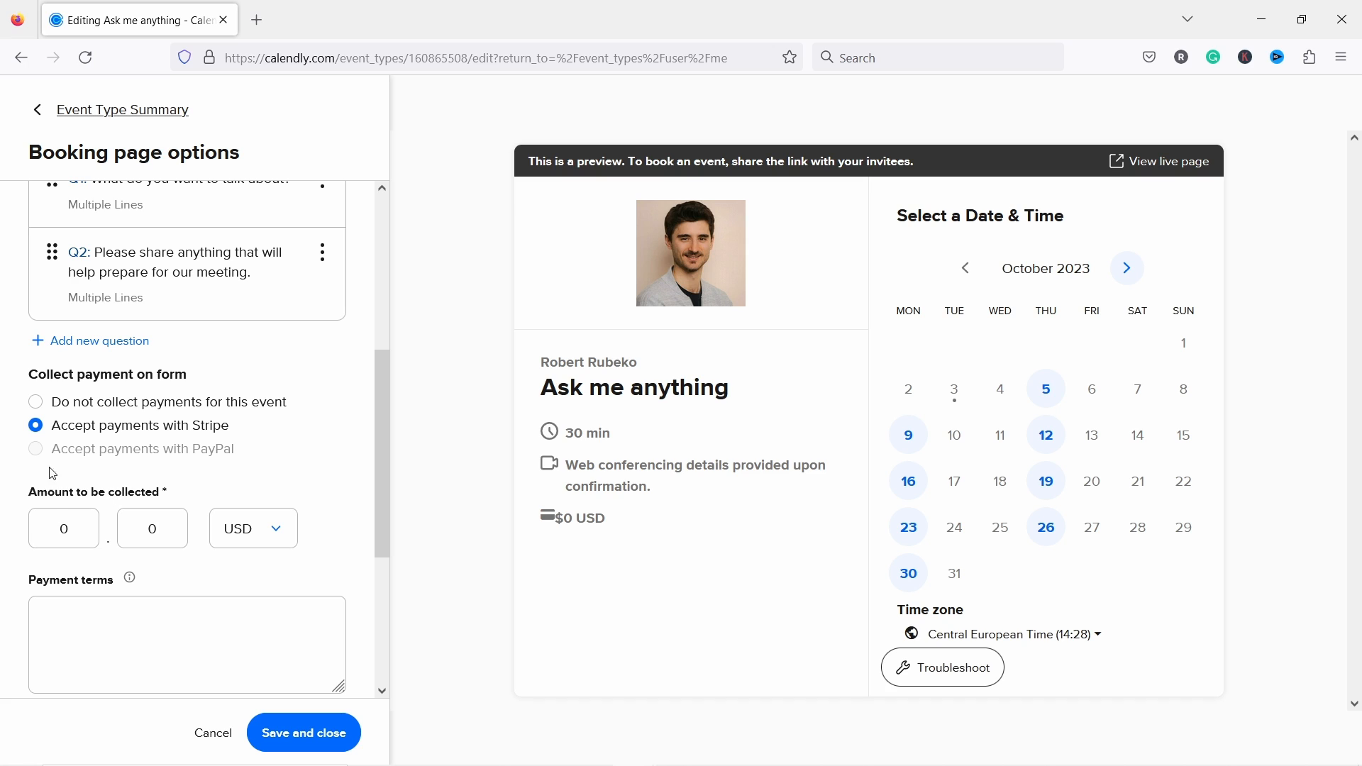
left_click(61, 528)
key("Delete")
type("49")
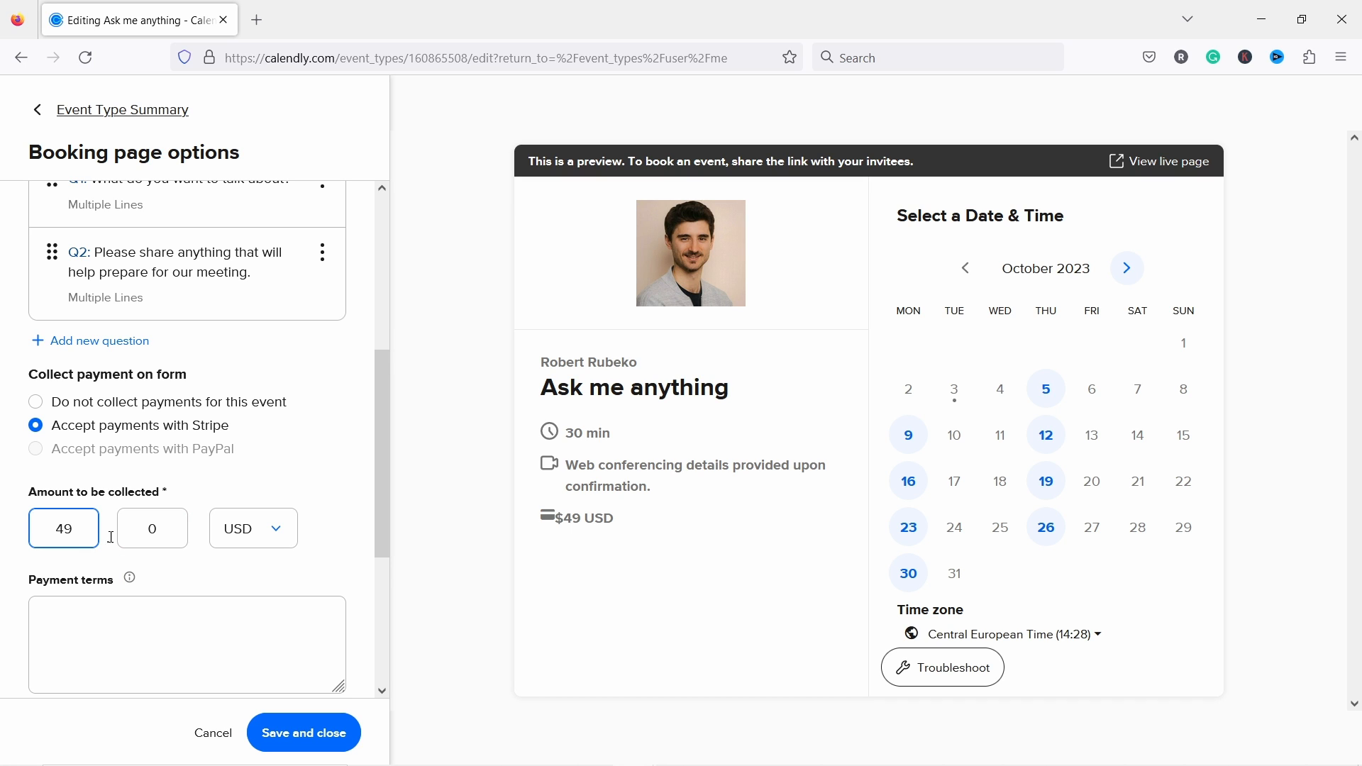
left_click(217, 573)
Step: Review the payment terms, save the changes, and view the live booking page's price
left_click(174, 632)
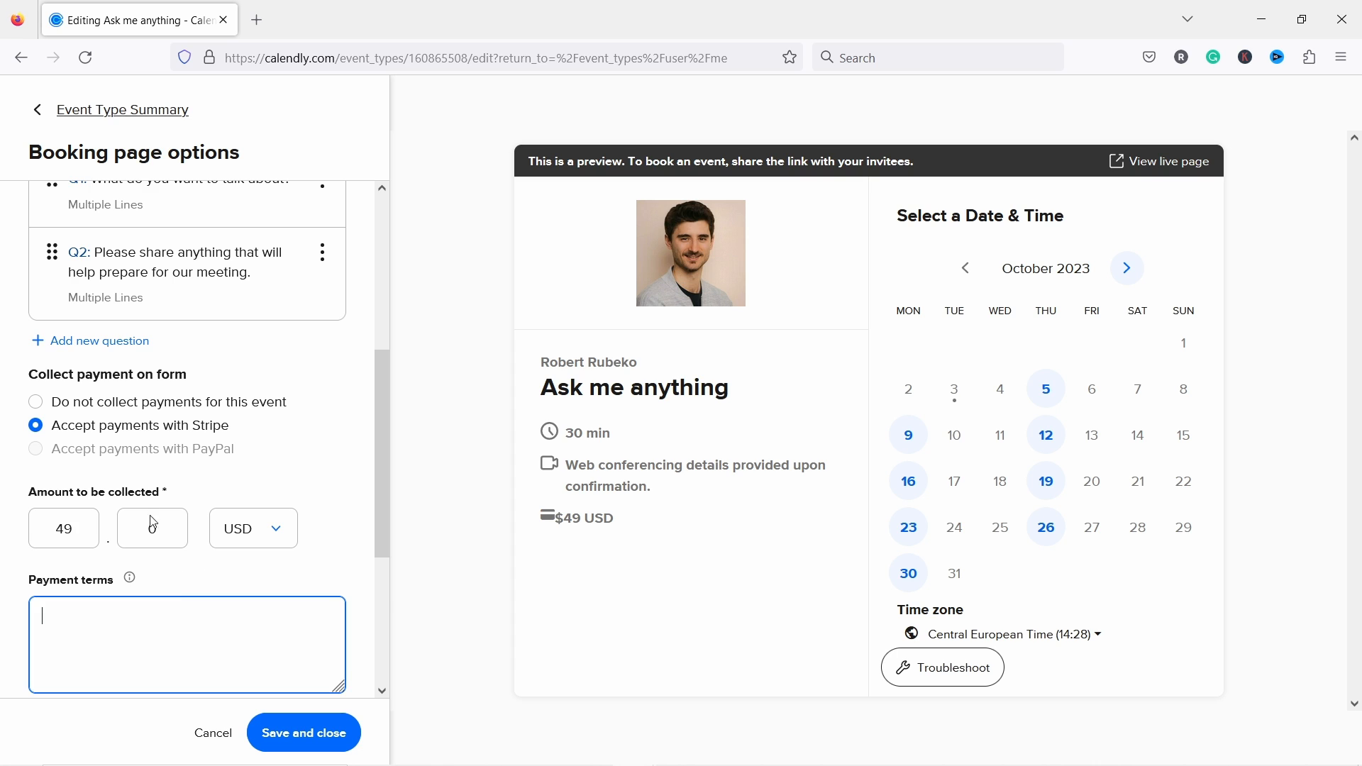
scroll(156, 568, "down", 2)
left_click(129, 475)
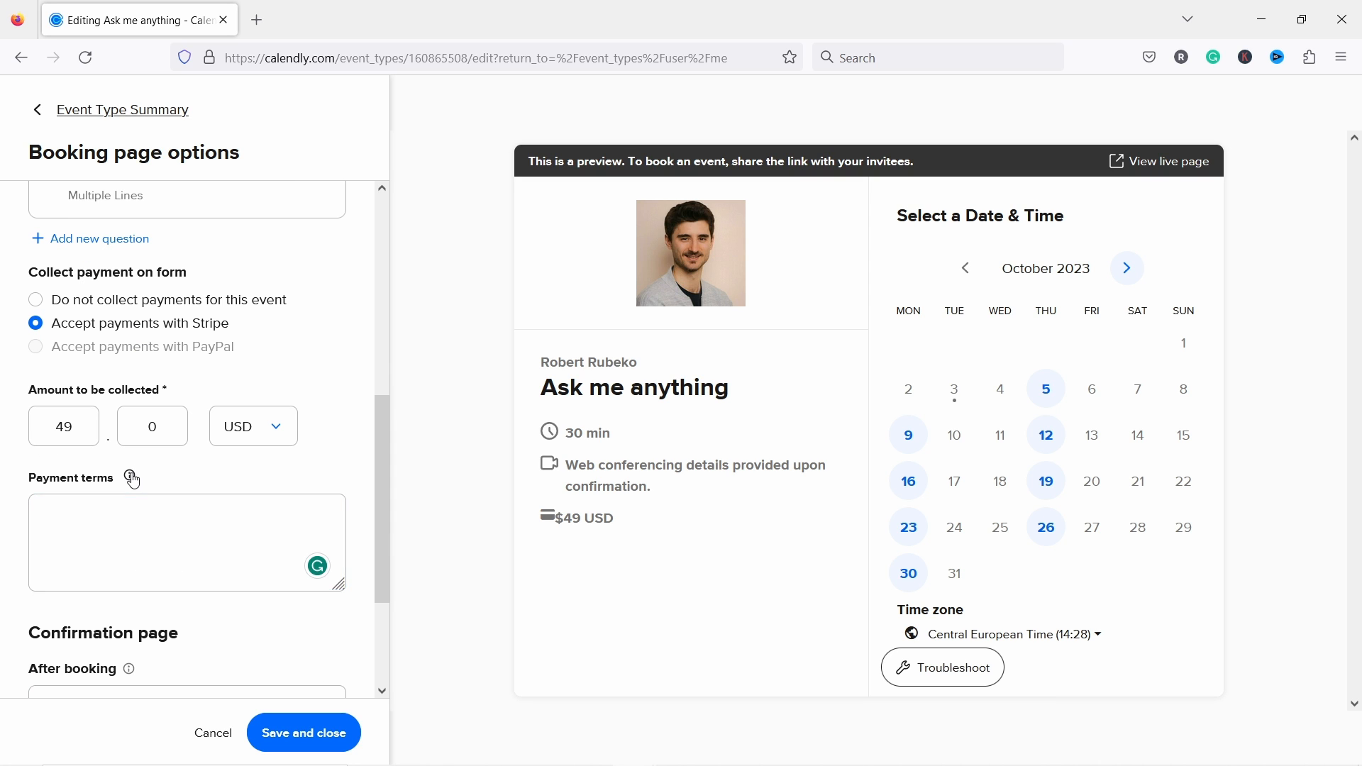
scroll(181, 445, "down", 2)
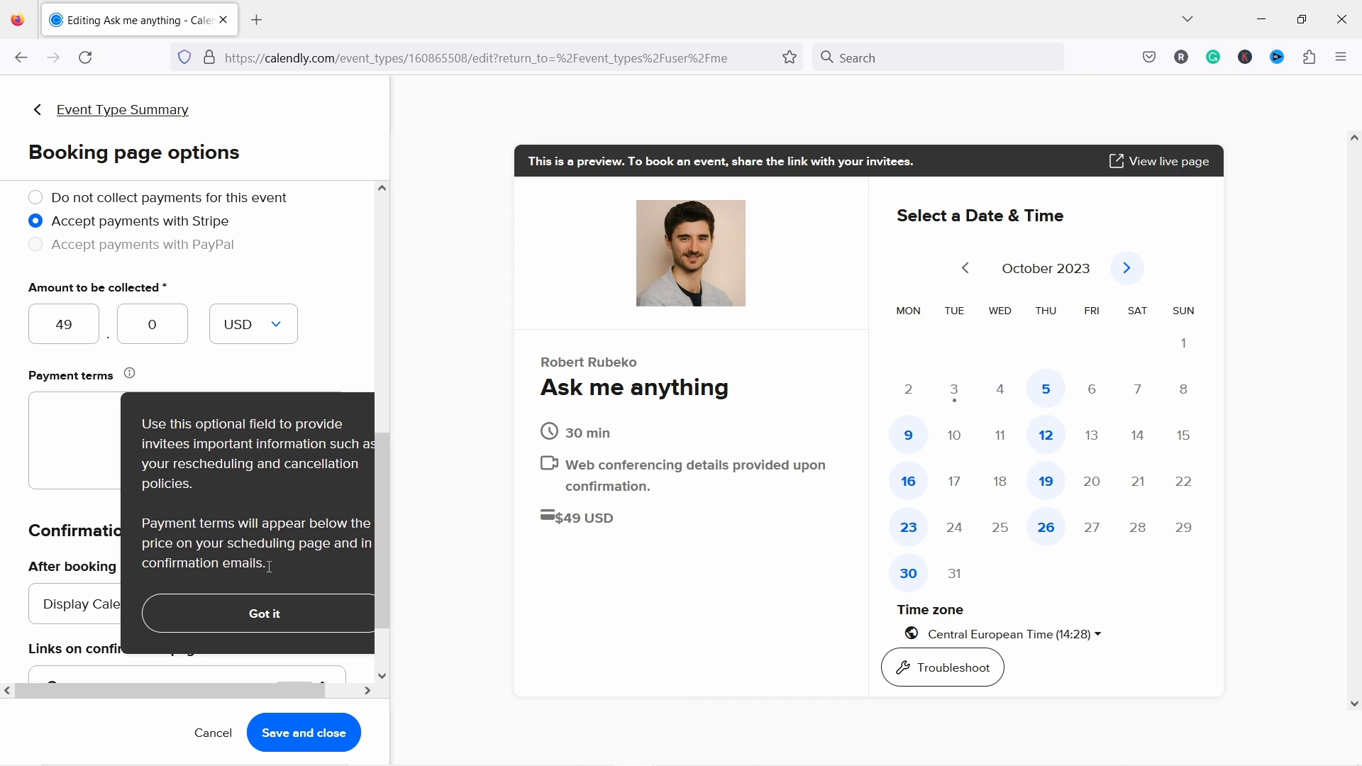
left_click(262, 614)
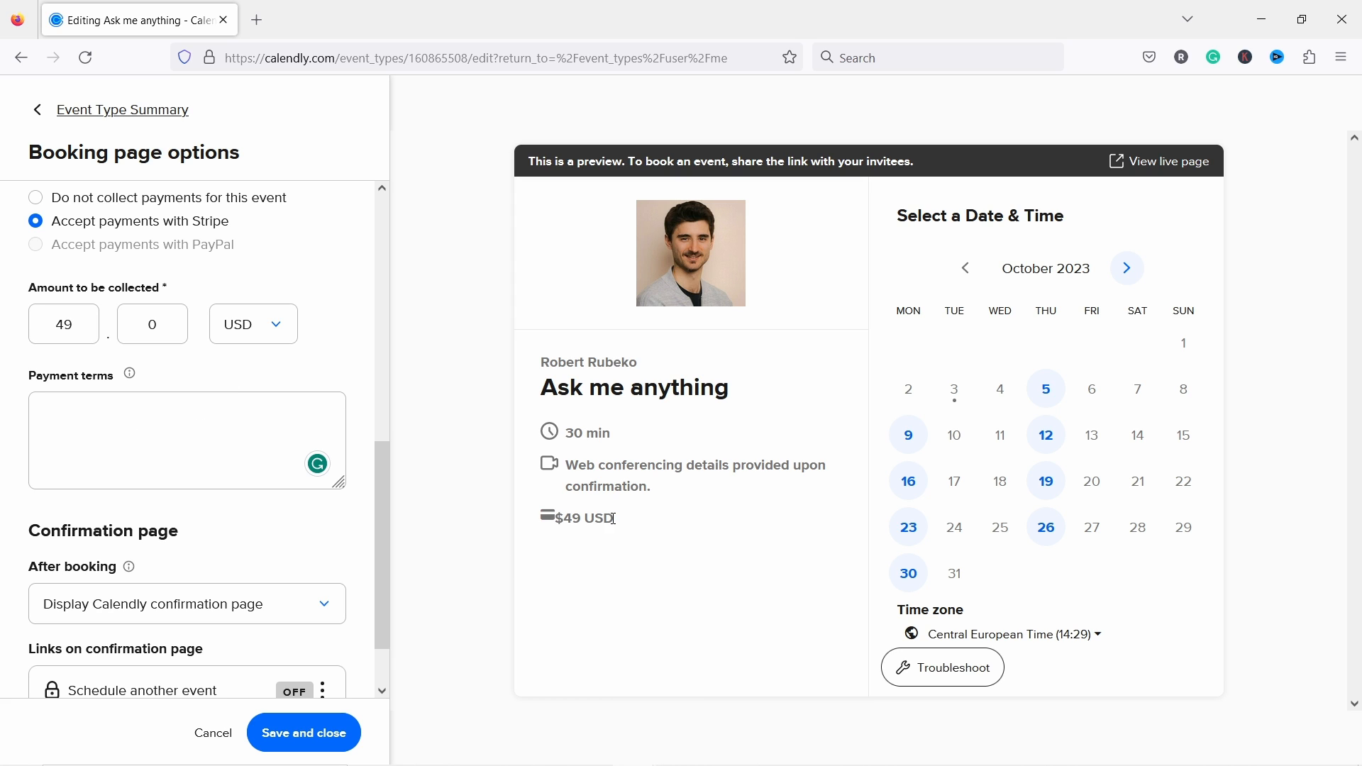
scroll(170, 431, "down", 2)
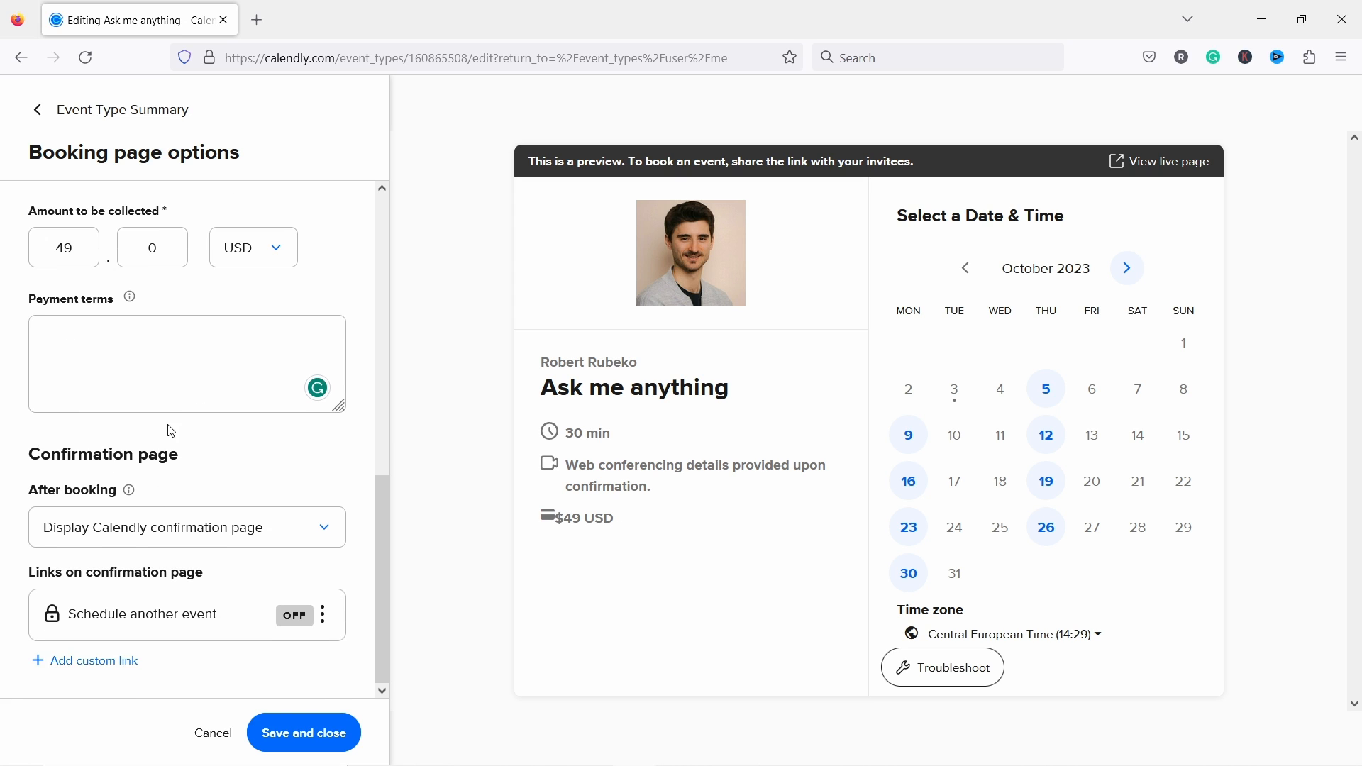
left_click(316, 733)
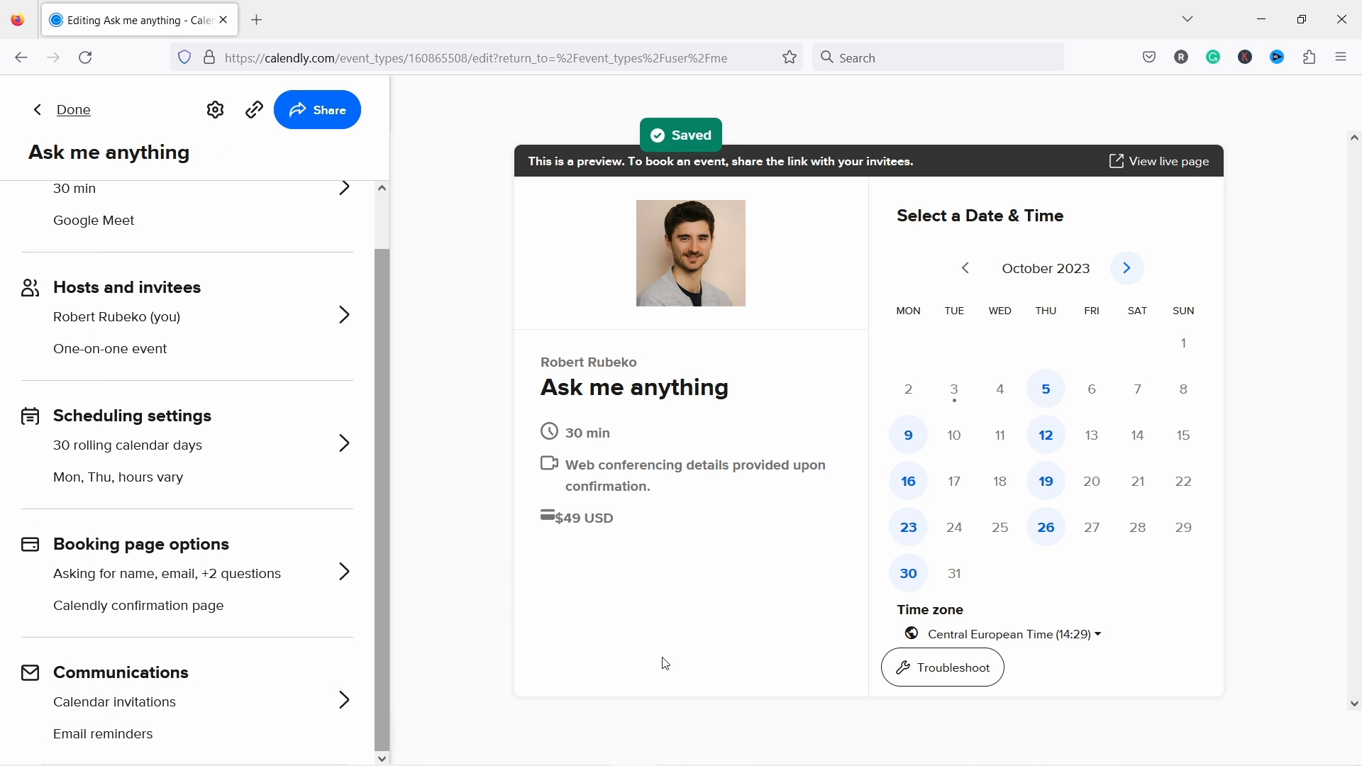
left_click(1153, 163)
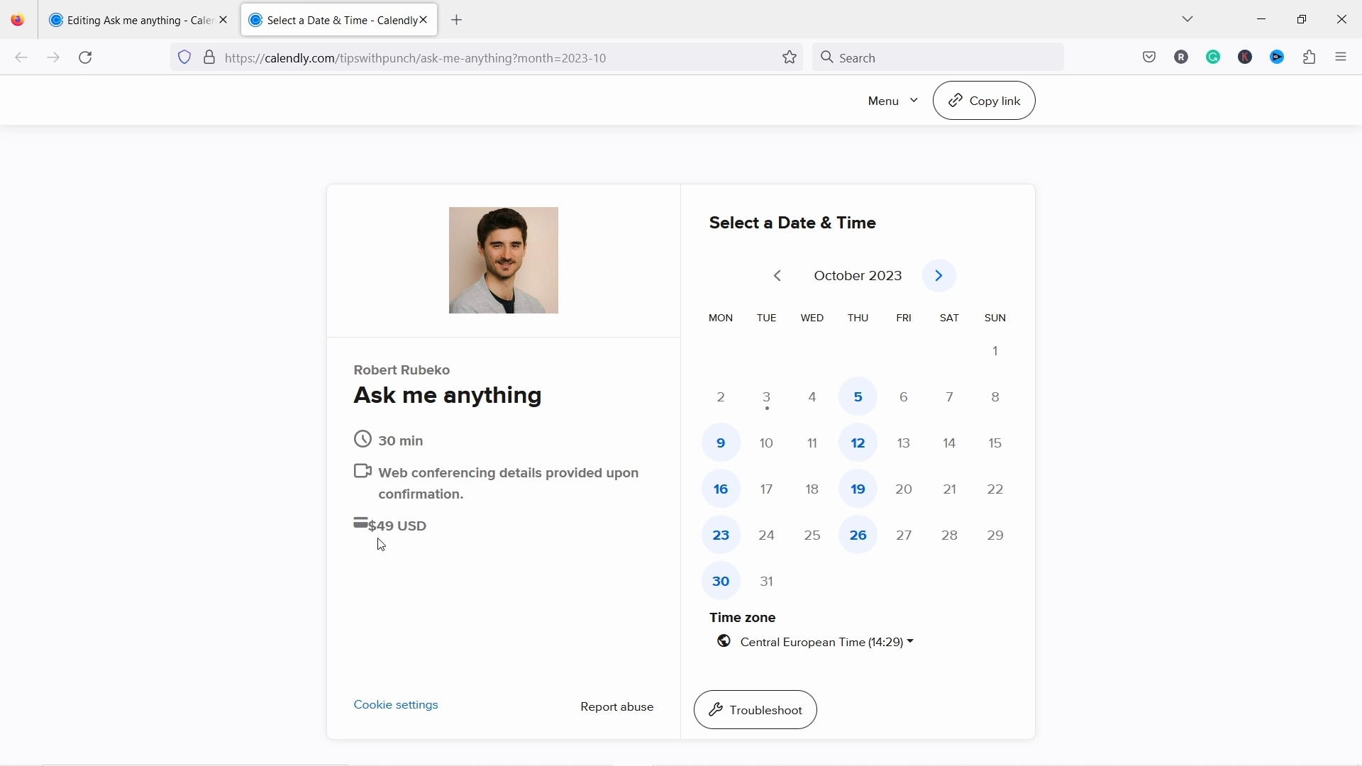
Step: Book October 19 at 13:30 on the live Ask me anything page and enter the invitee's name and e-mail
left_click(867, 499)
left_click(1007, 398)
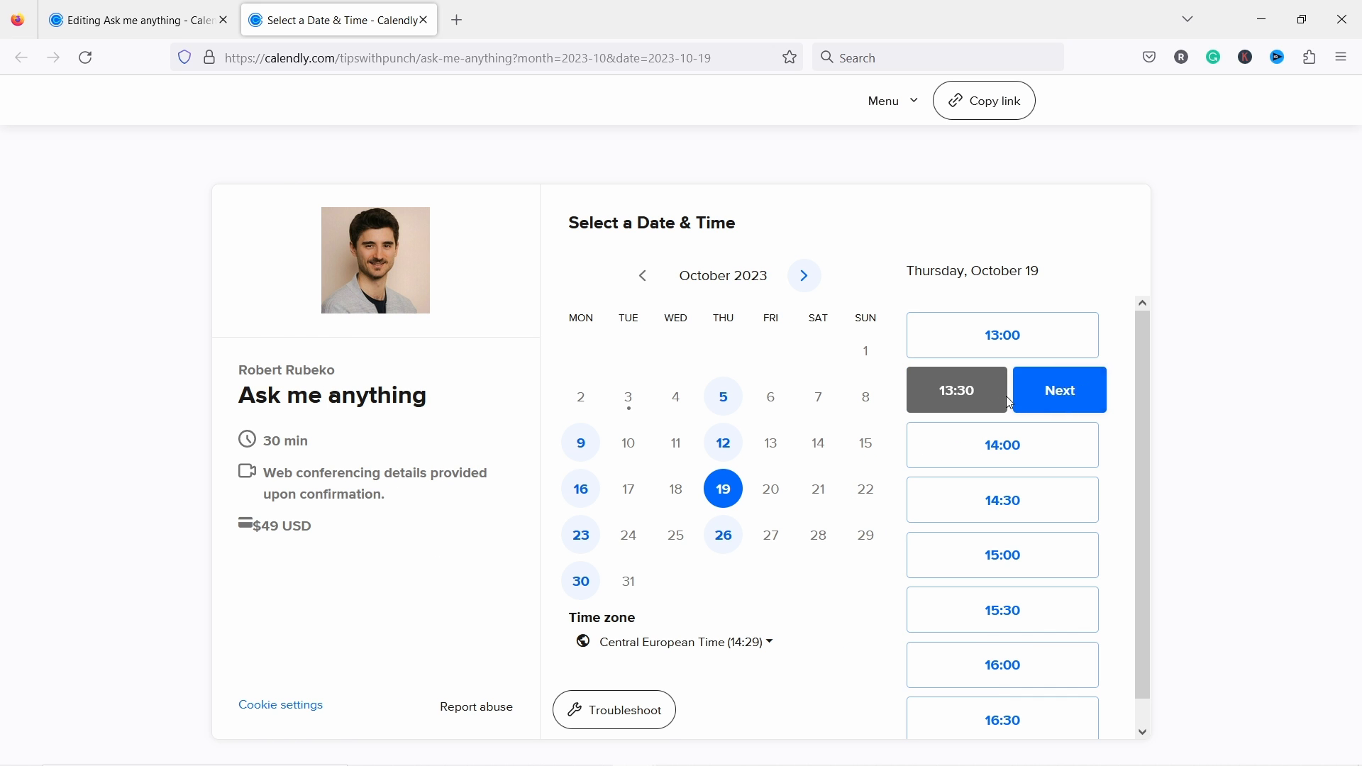
left_click(1040, 402)
left_click(610, 278)
type("Robert")
left_click(705, 368)
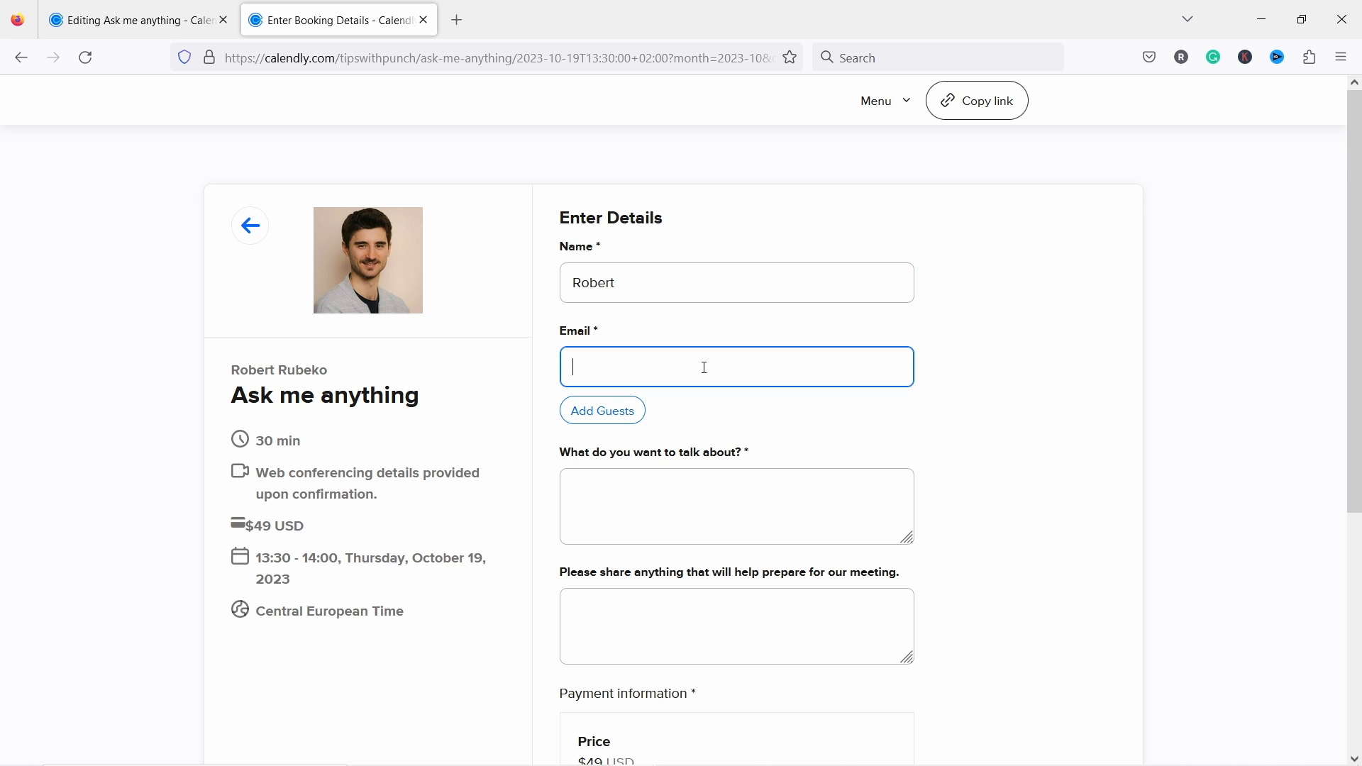
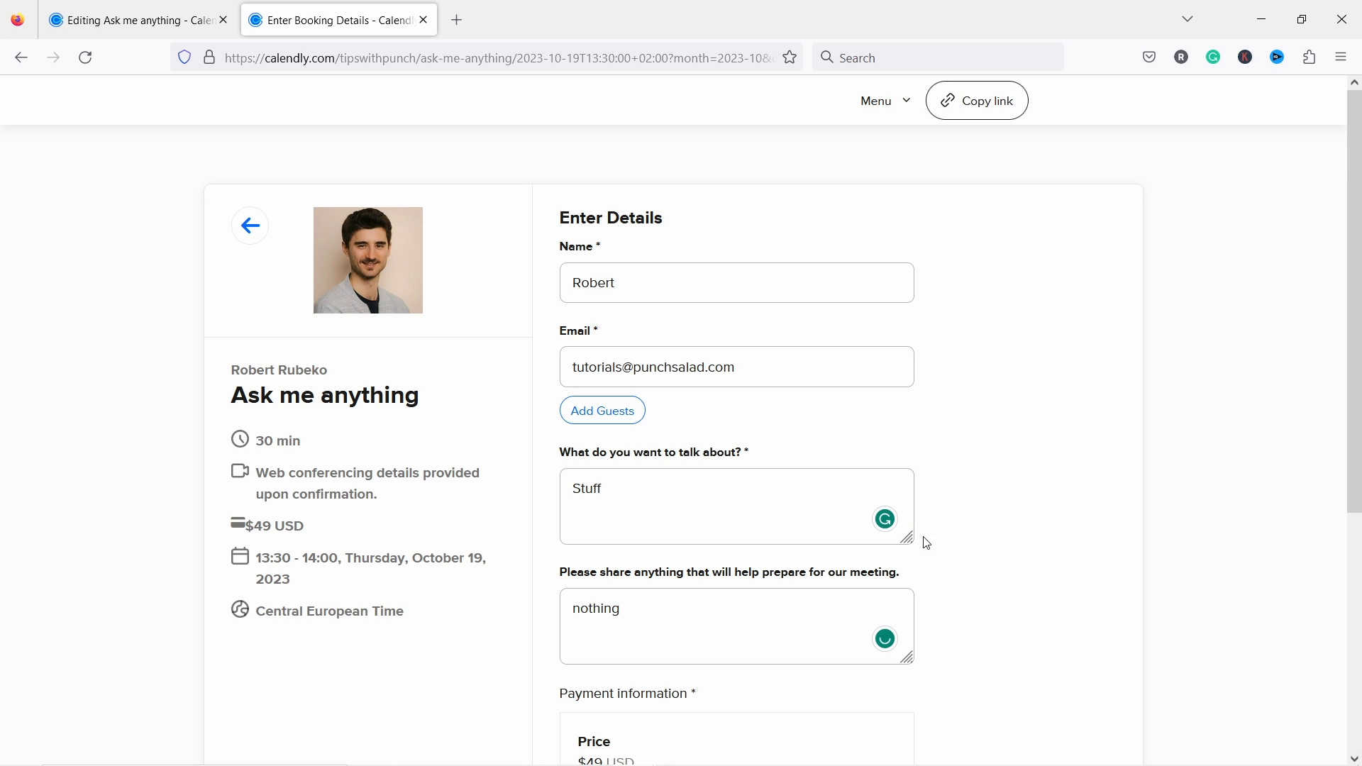
Step: Check the $49 payment section, close the test booking tab, and return to Event types
scroll(590, 253, "down", 5)
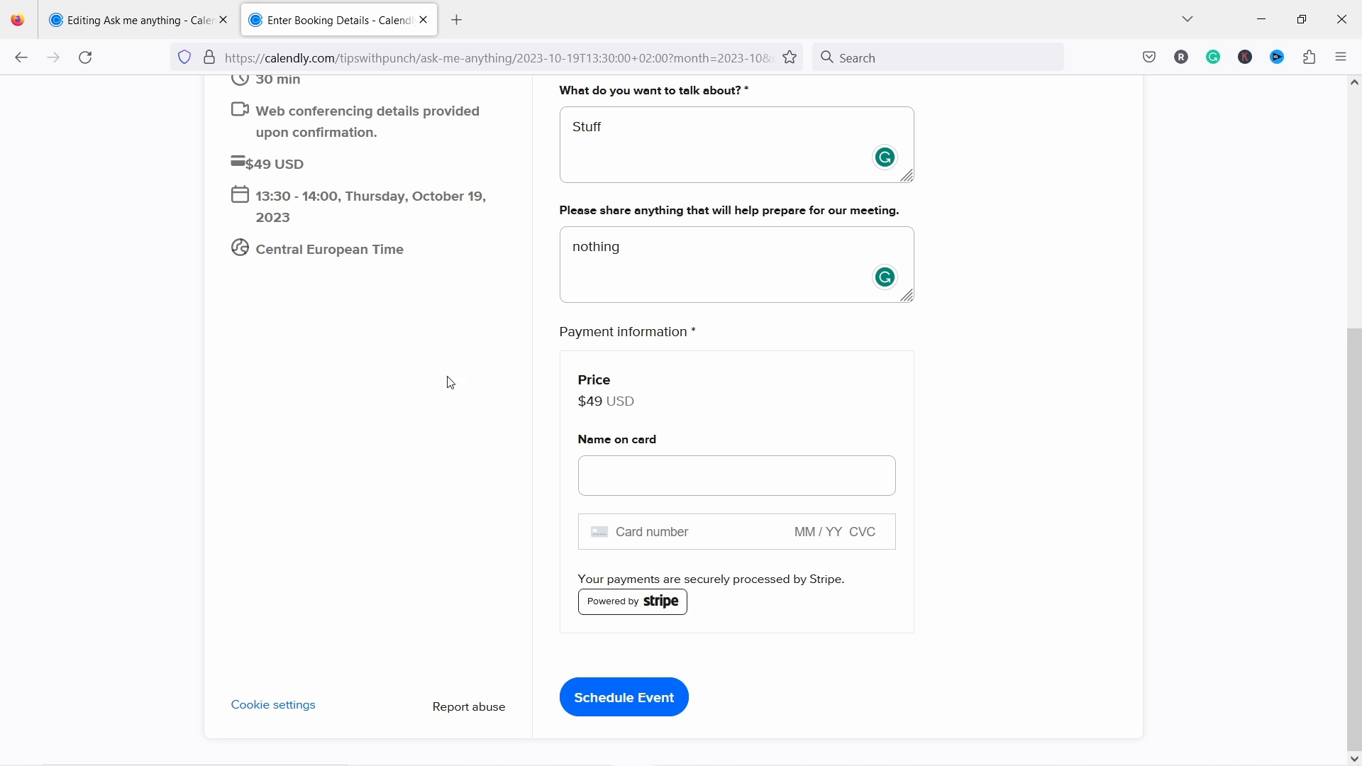
scroll(420, 335, "up", 5)
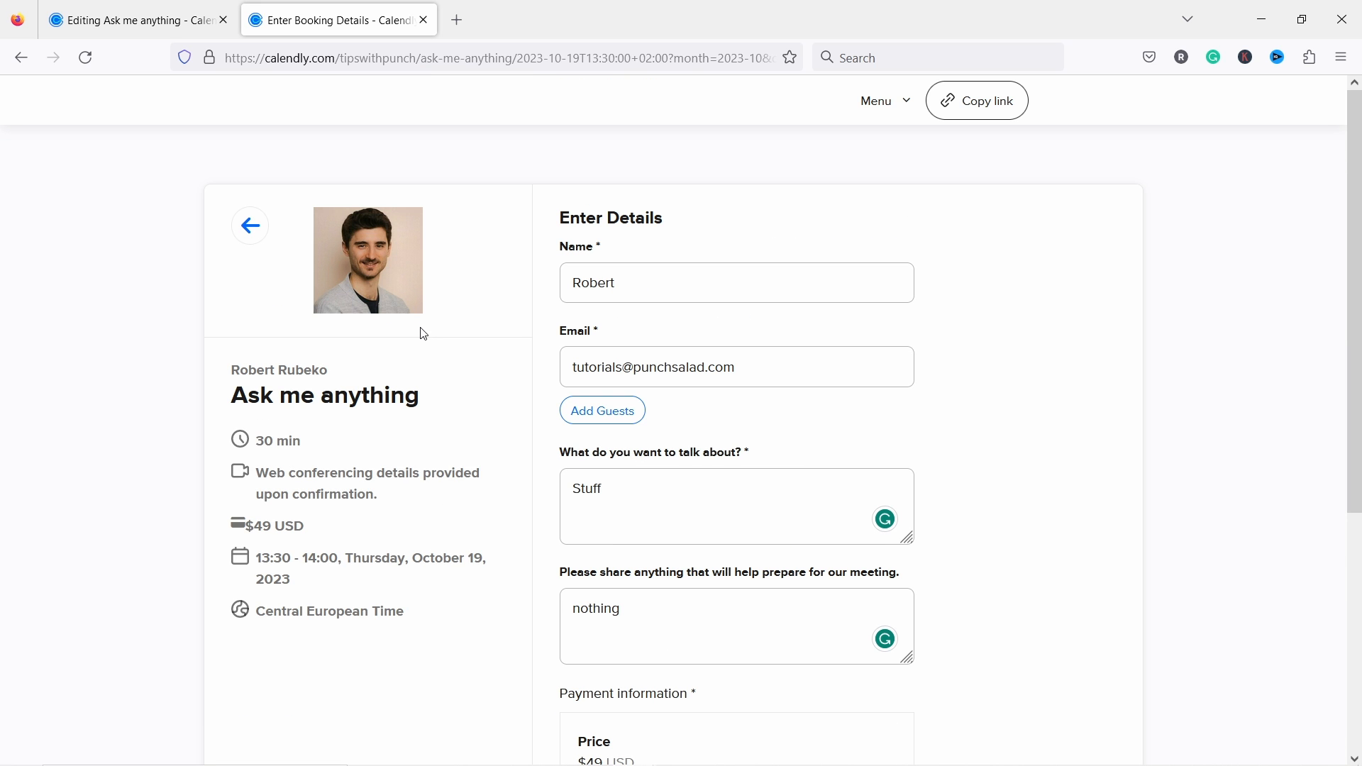
left_click(423, 20)
left_click(57, 117)
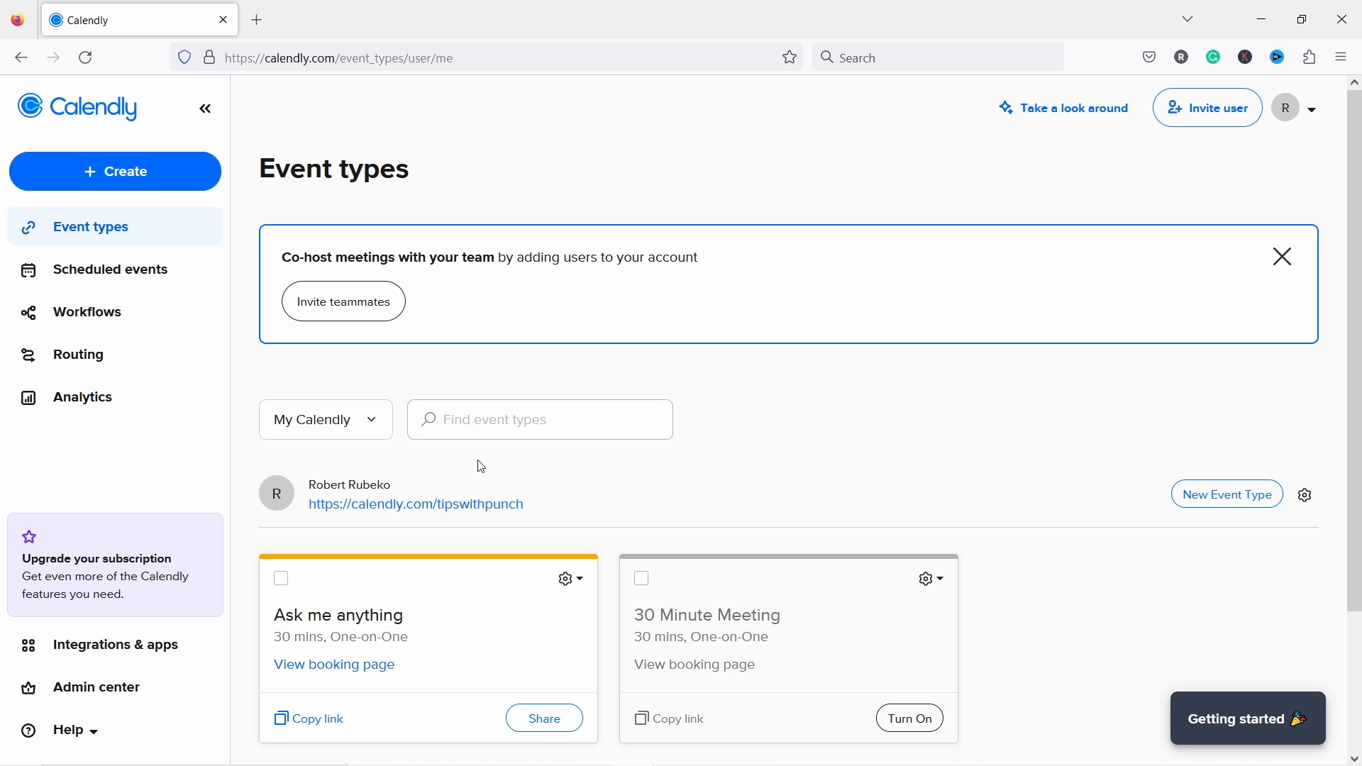
Step: Go to Workflows and start creating your own custom workflow
left_click(80, 274)
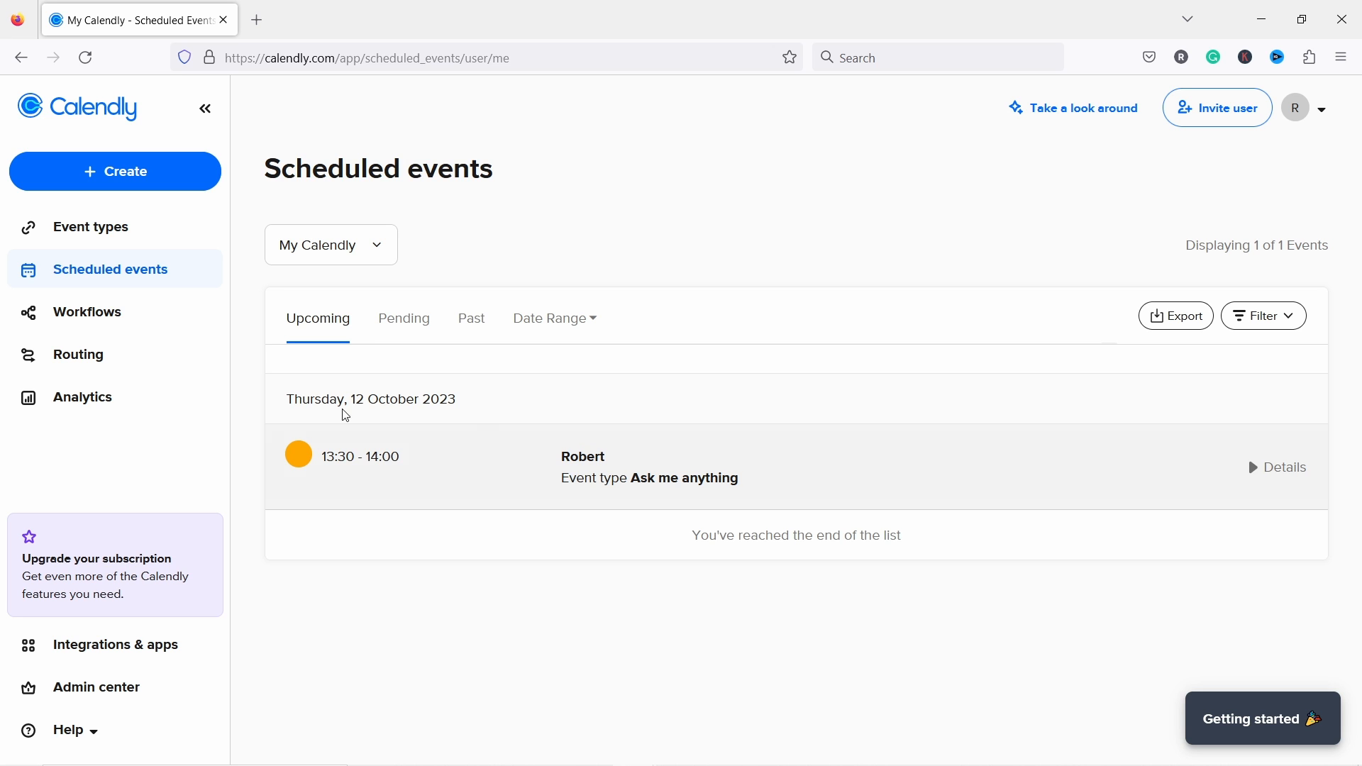
left_click(97, 324)
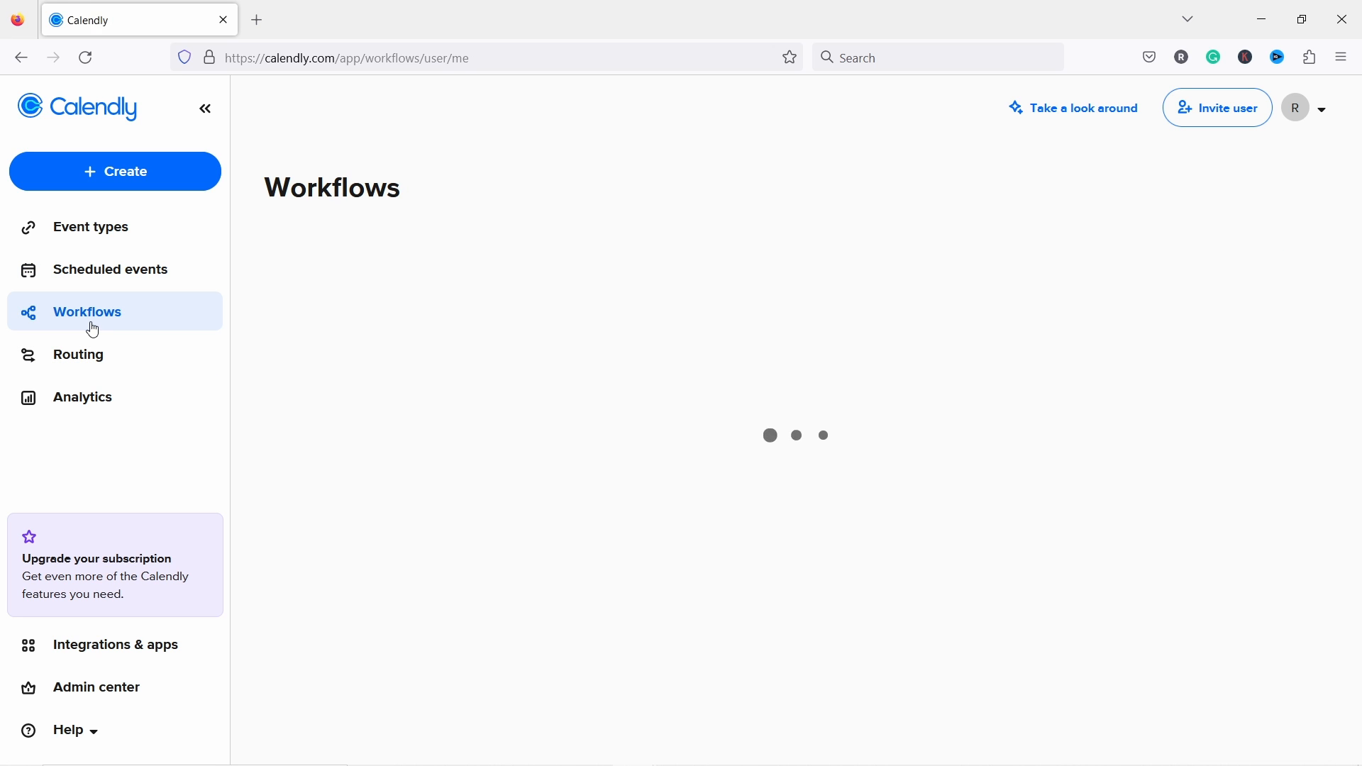
scroll(840, 398, "down", 2)
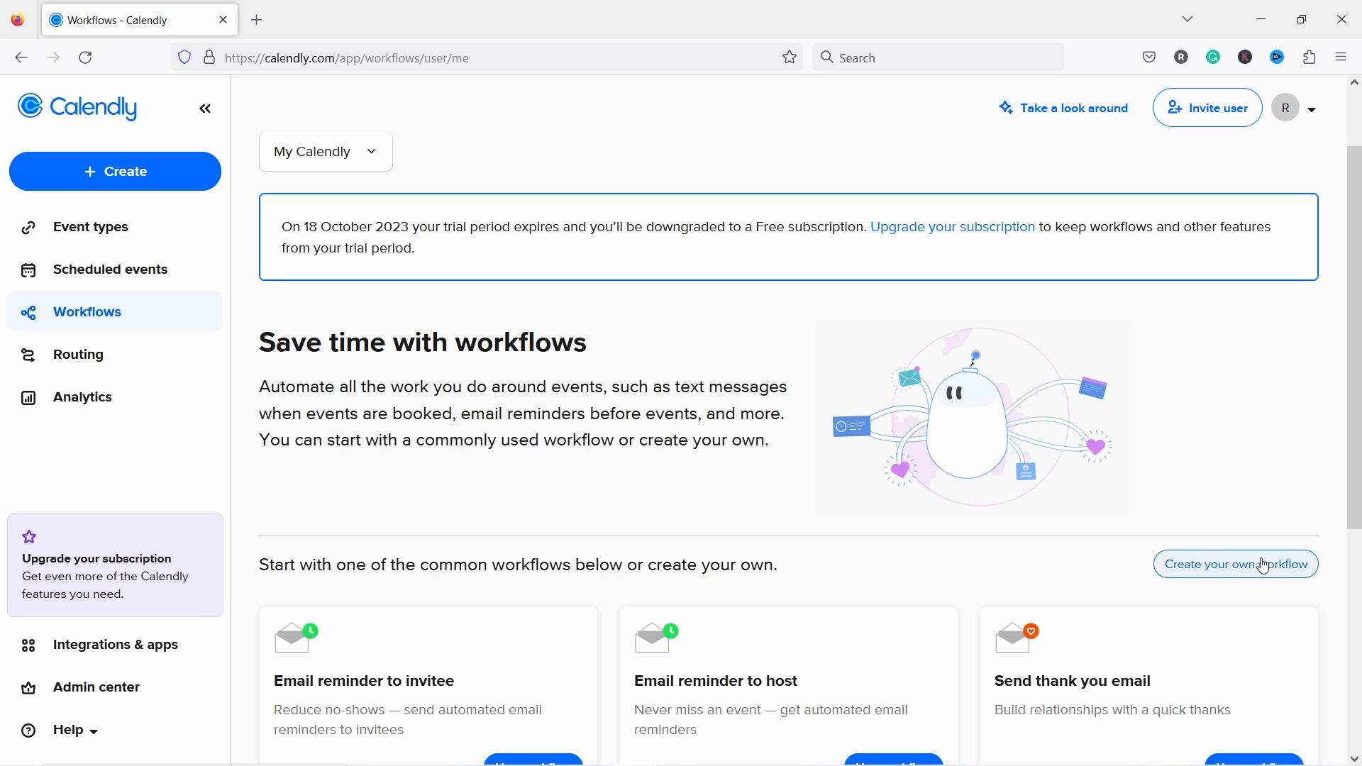
left_click(1224, 576)
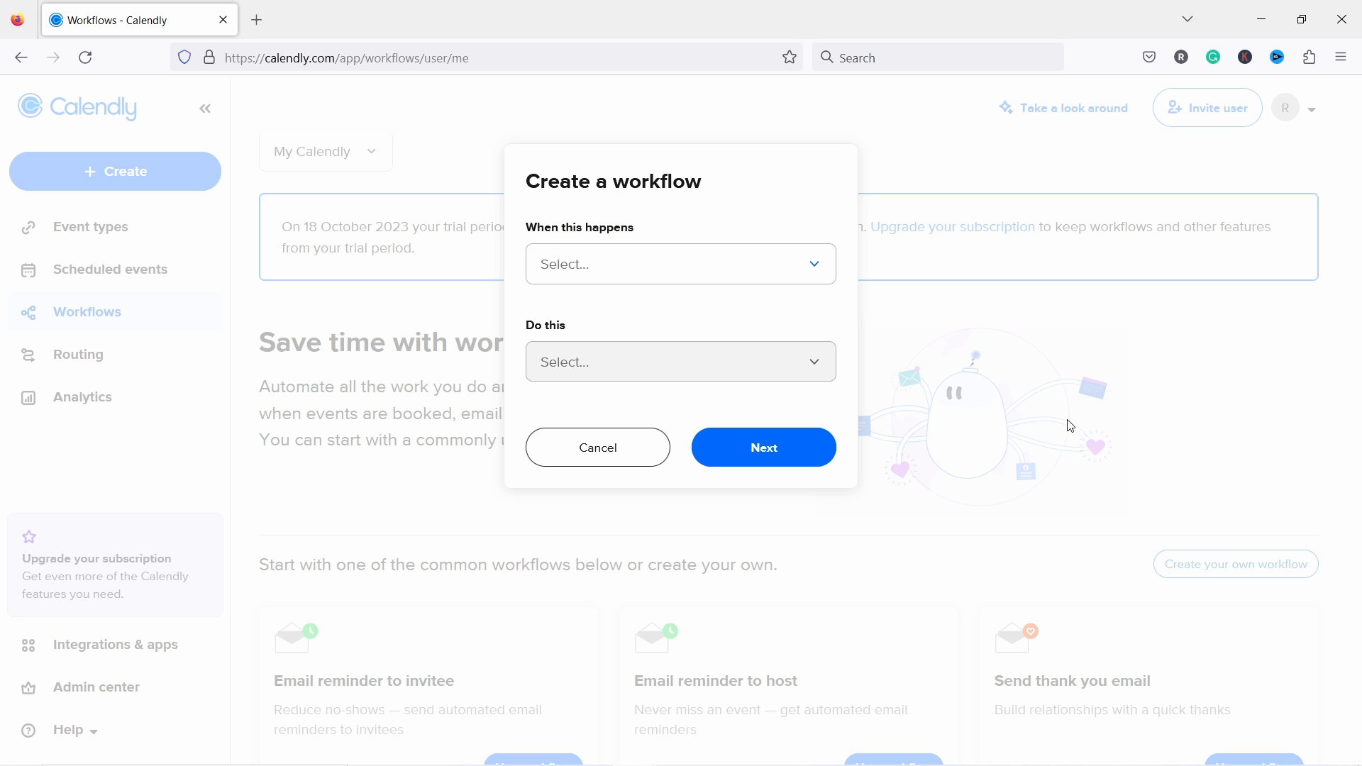
Step: Trigger the workflow 1 hour before the event starts, sending an email to the invitee
left_click(583, 265)
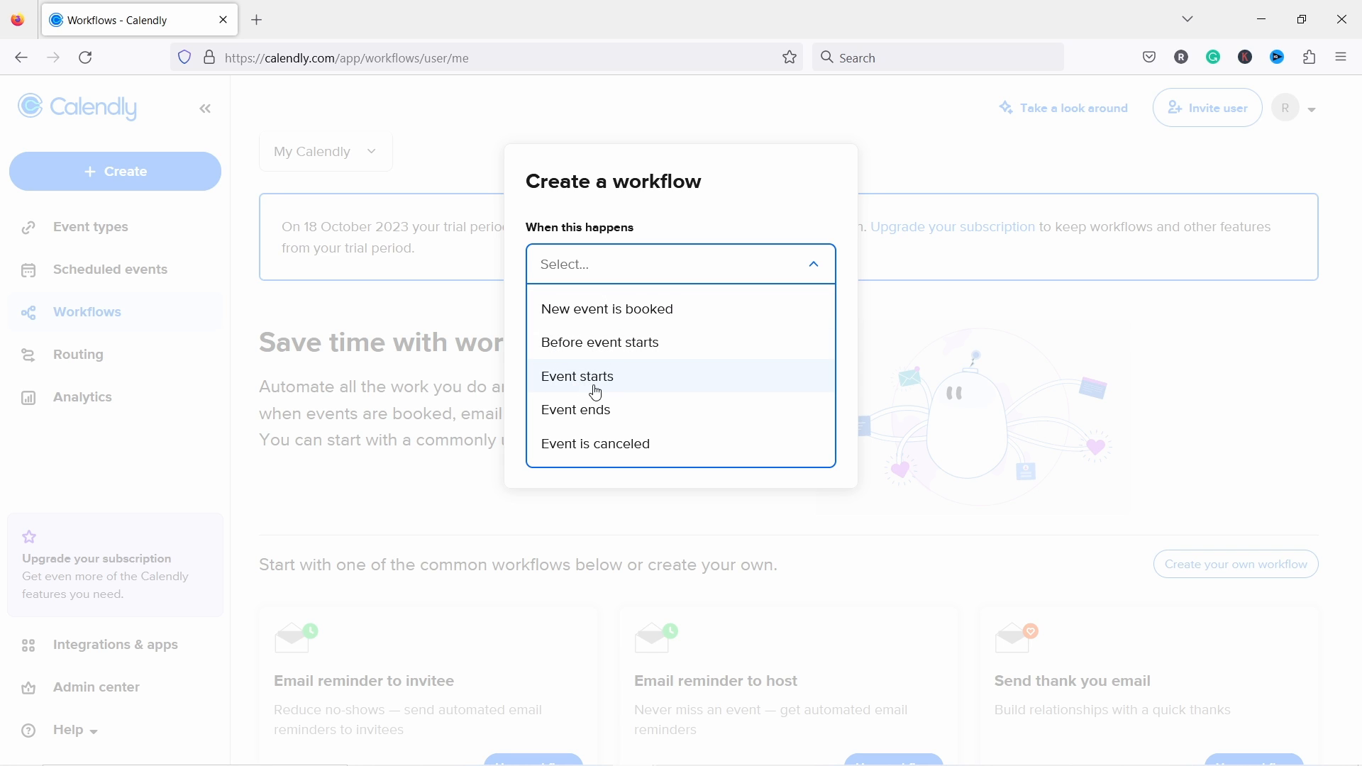
left_click(586, 345)
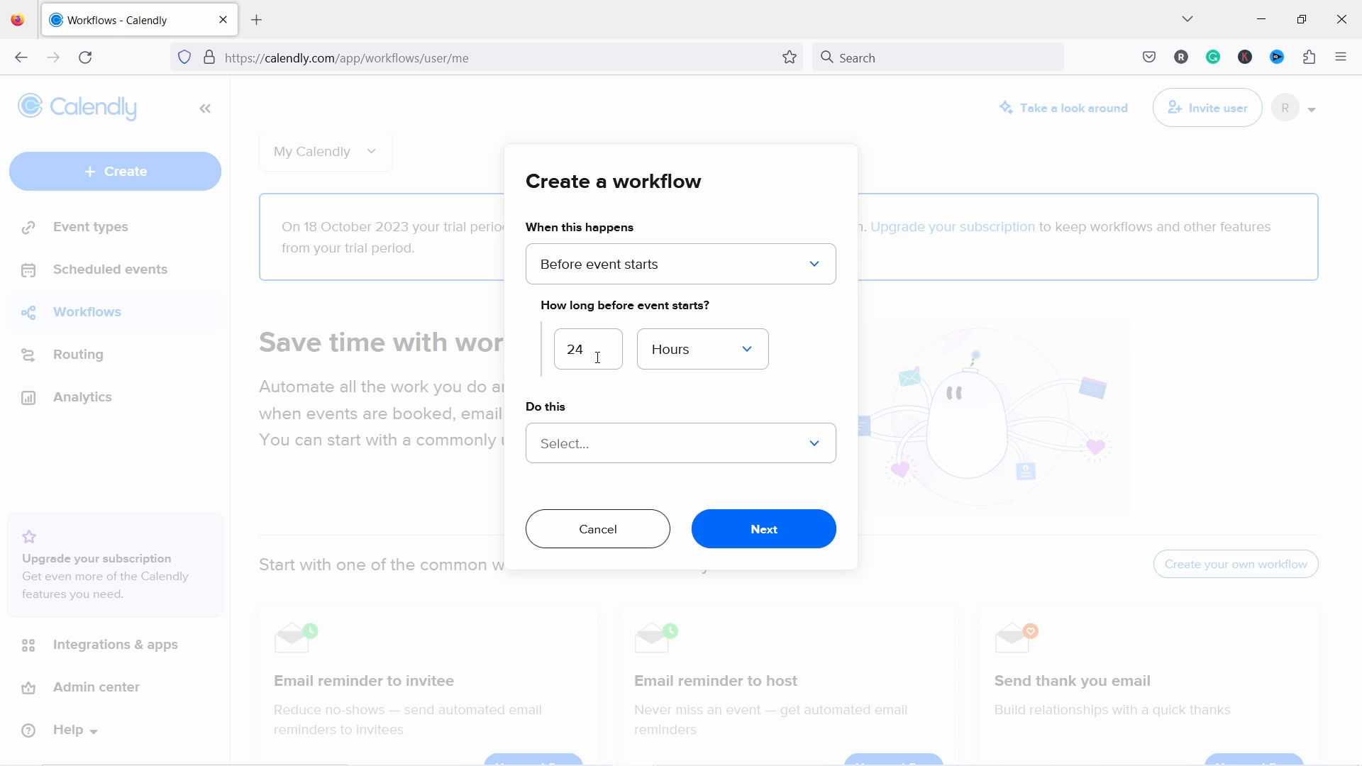
left_click_drag(586, 353, 541, 355)
type("1")
left_click(581, 439)
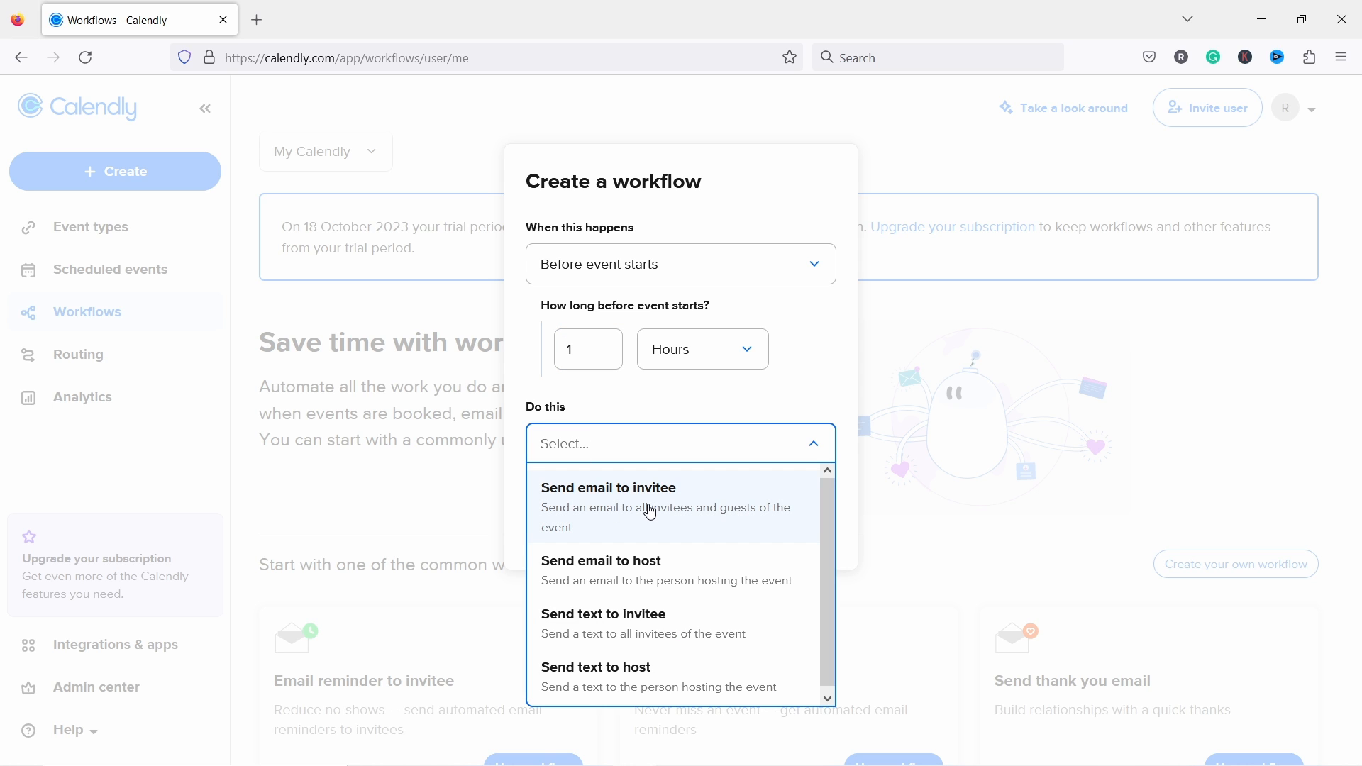
left_click(622, 508)
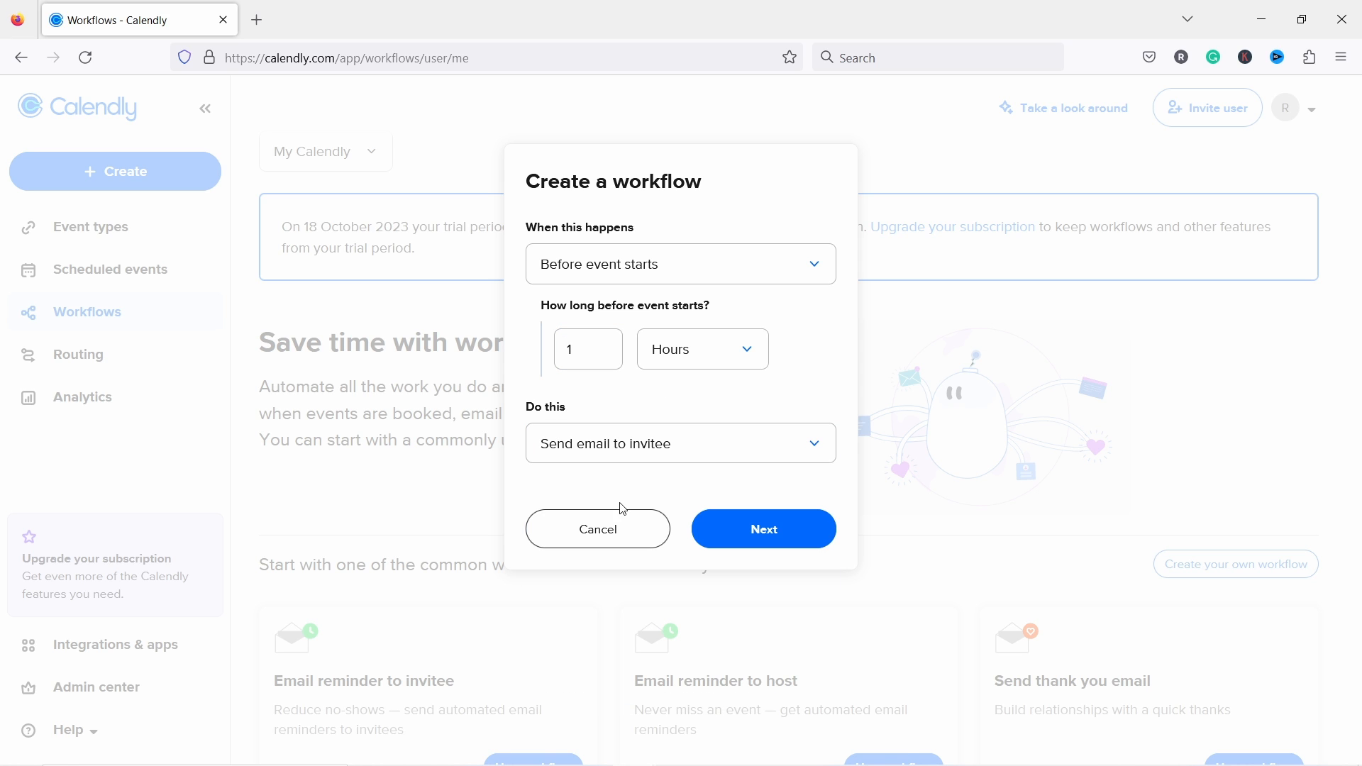
left_click(762, 530)
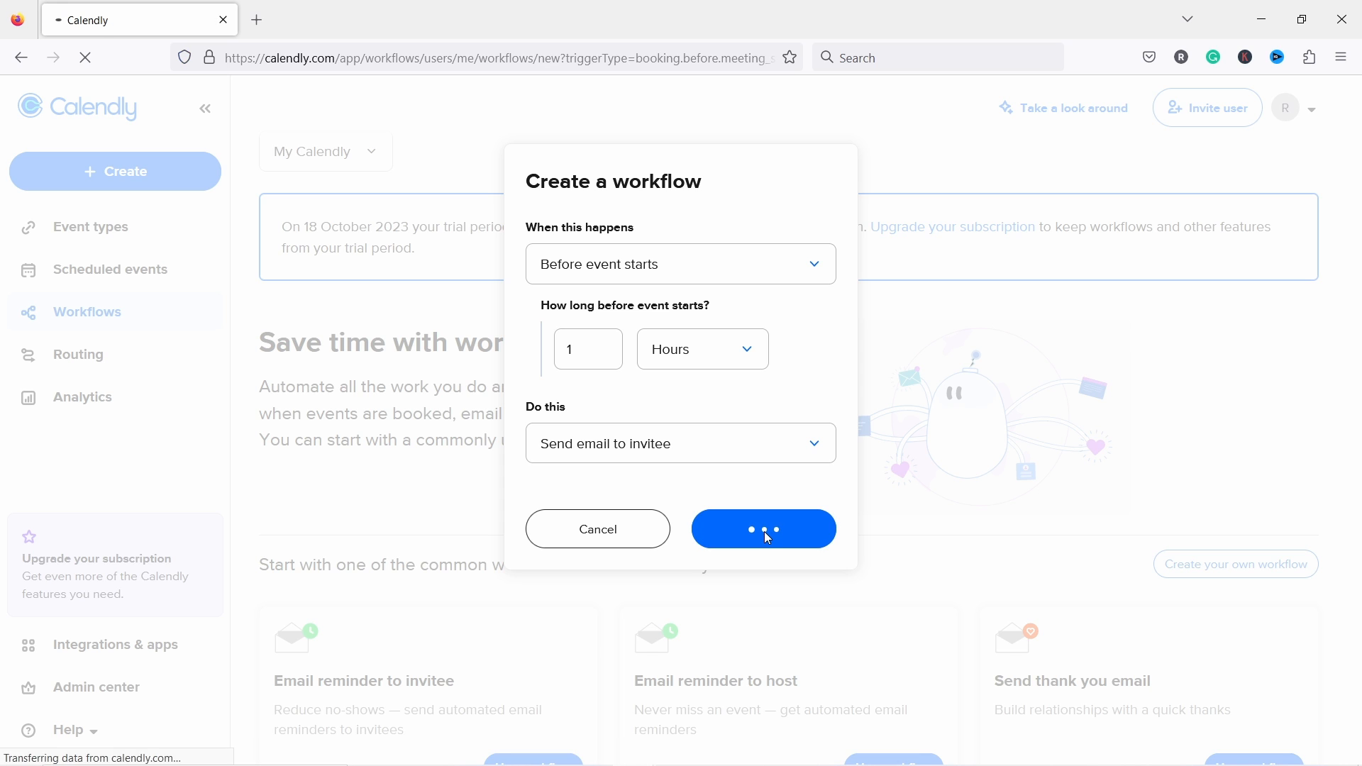
Step: Name the workflow 'Last minute reminder'
left_click(413, 369)
key("ctrl+a")
type("Last minute reminder")
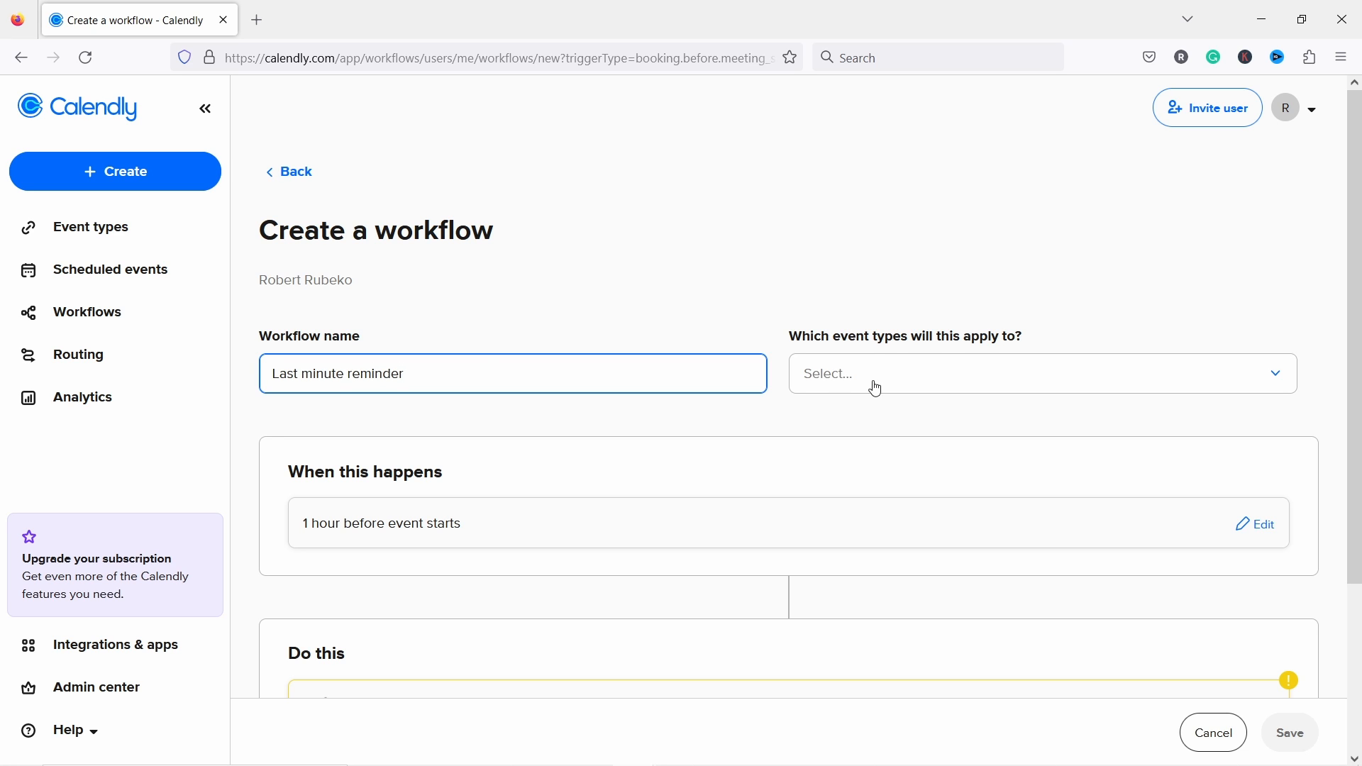
Step: Apply the workflow to the Ask me anything and 30 Minute Meeting event types
left_click(832, 381)
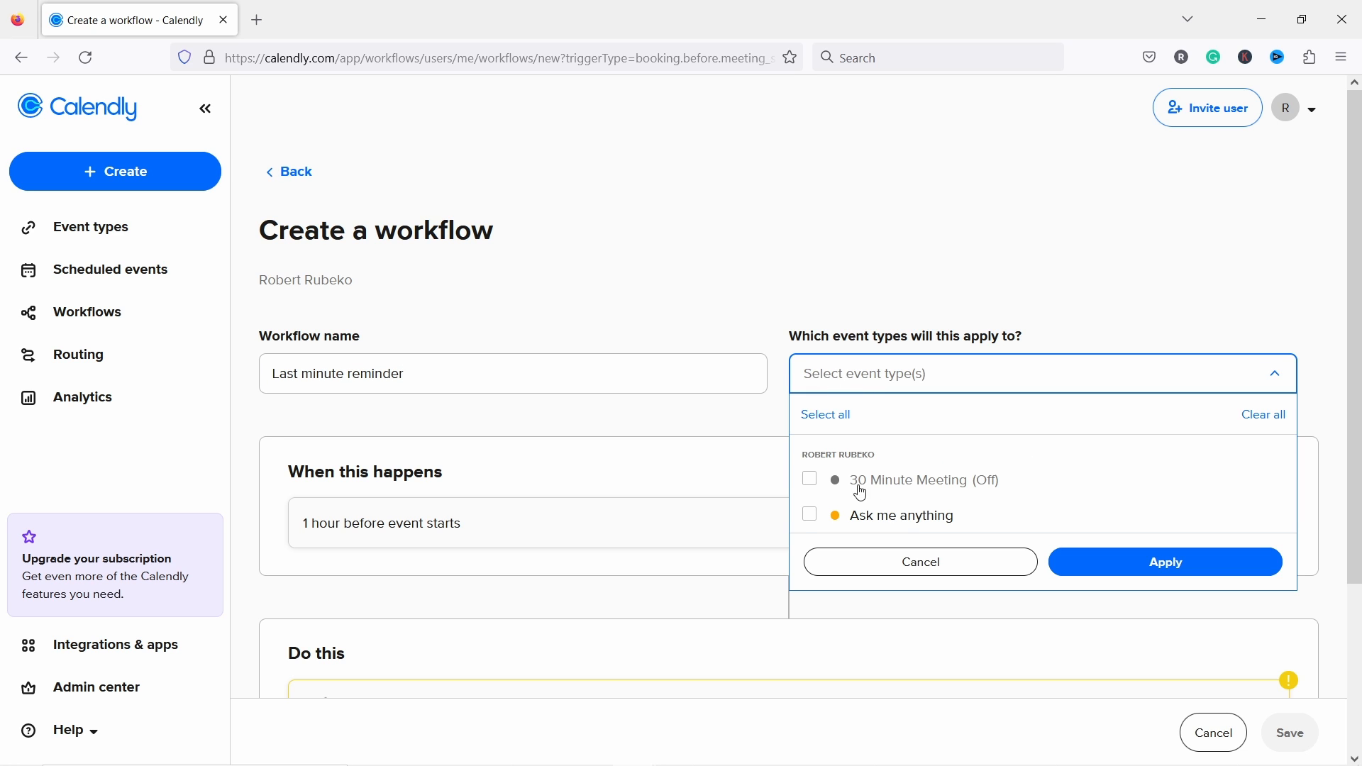
left_click(809, 515)
left_click(809, 479)
left_click(1155, 563)
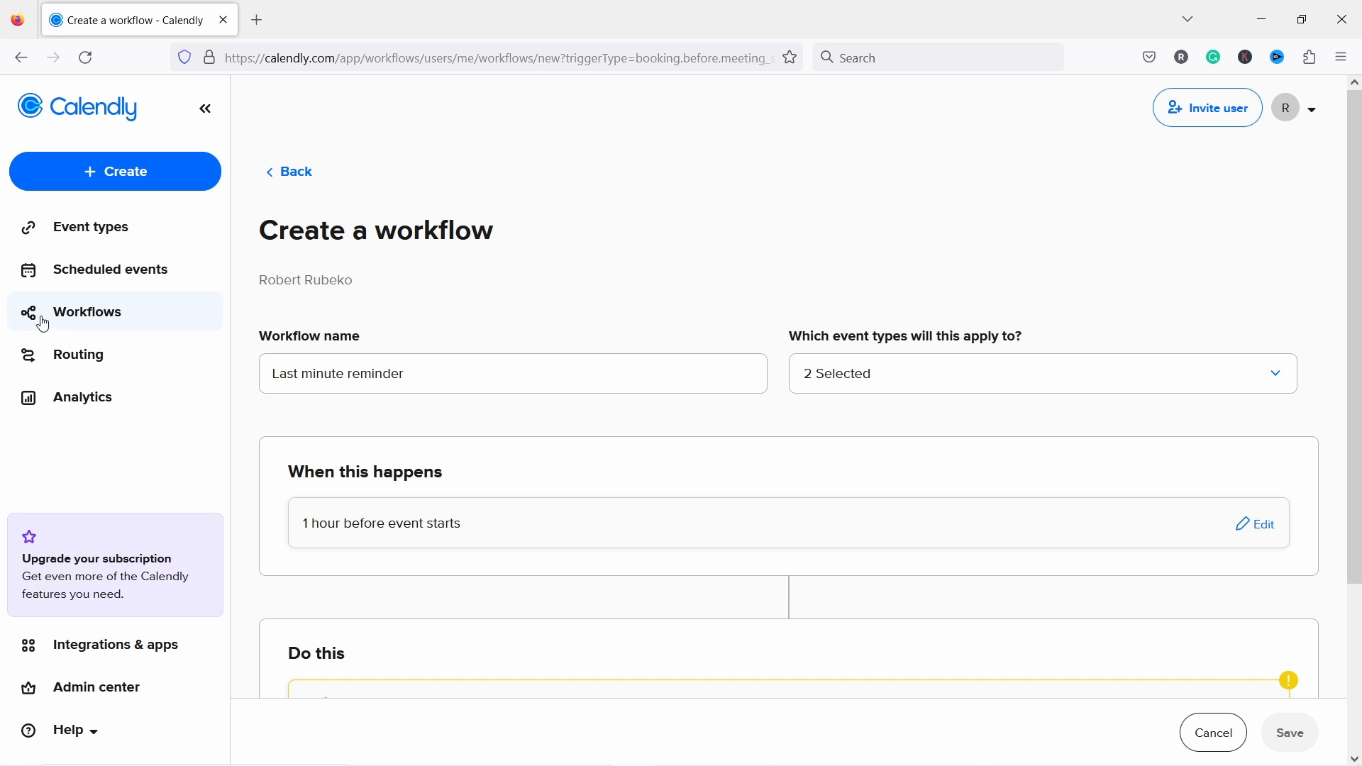
scroll(285, 380, "down", 3)
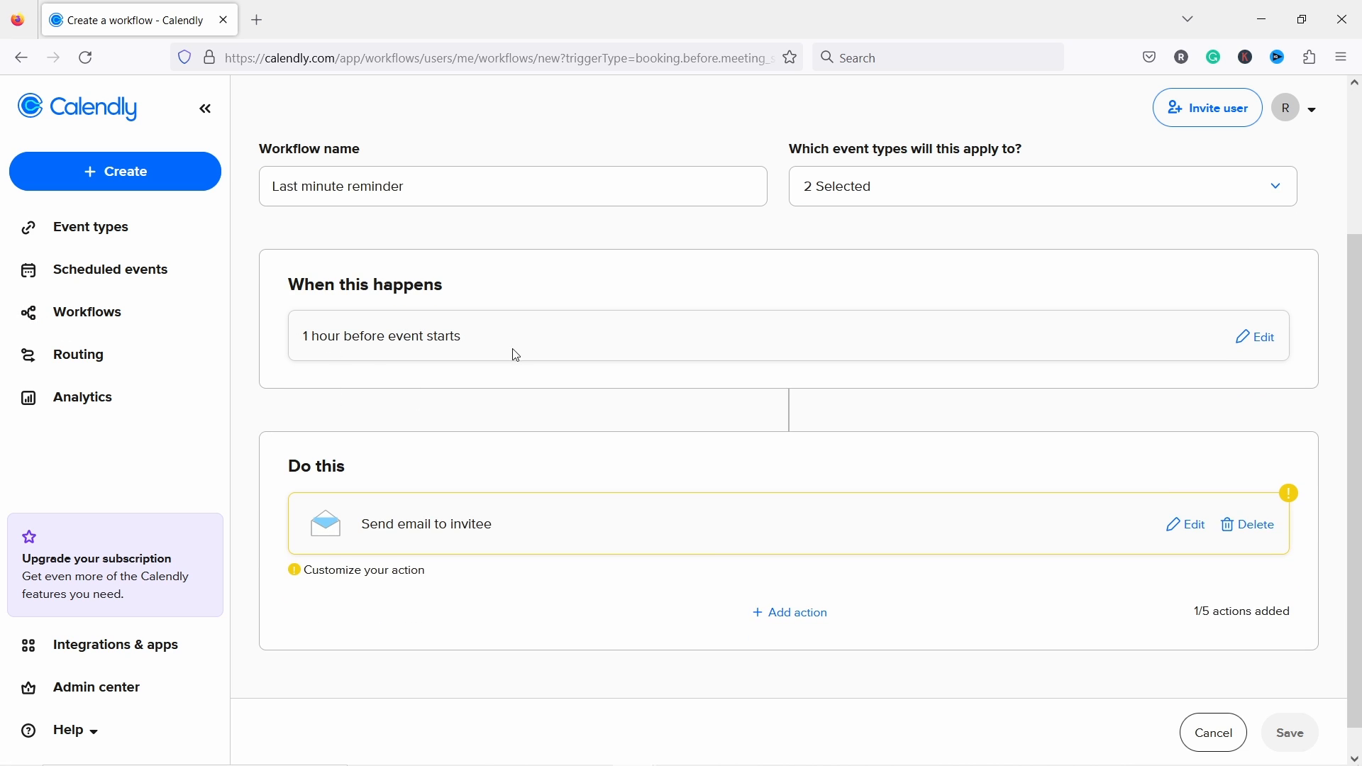
scroll(502, 331, "down", 1)
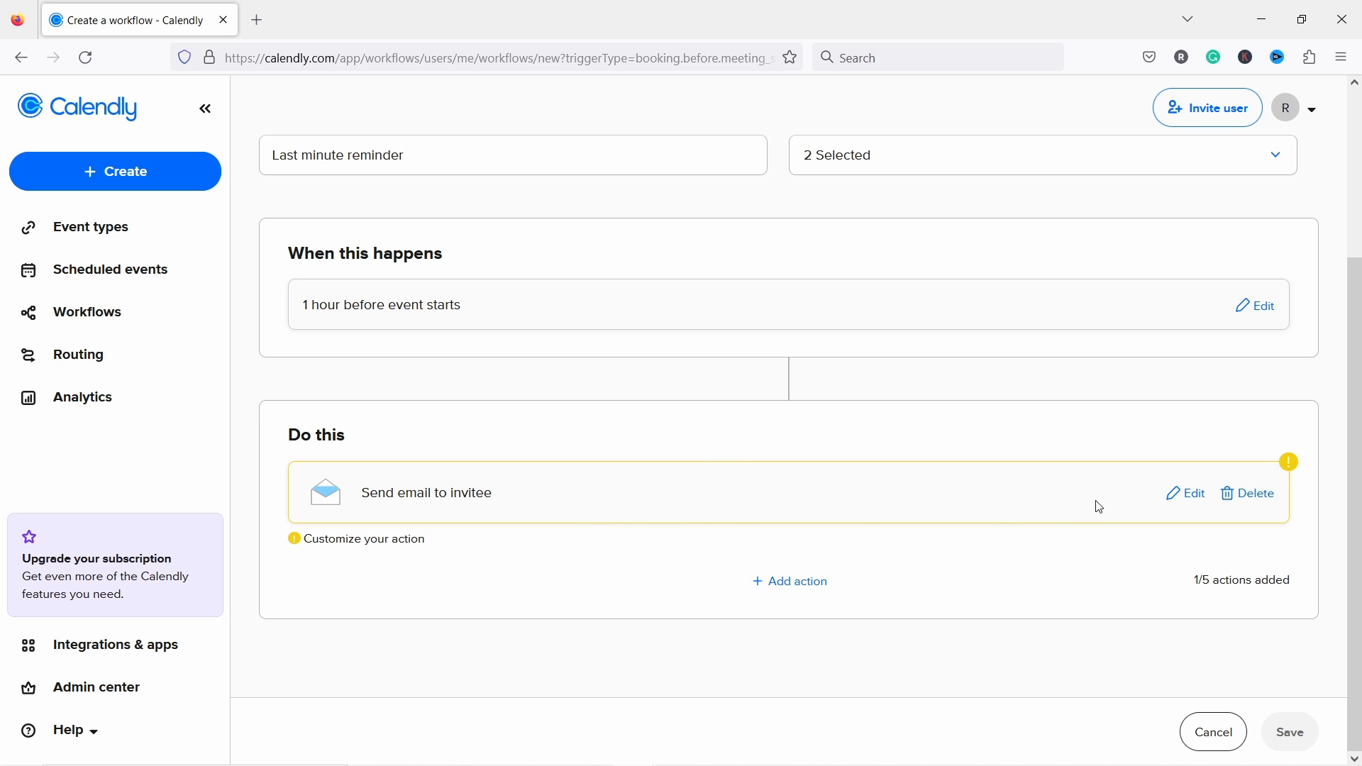
Step: Set the invitee email to the Reminder template, including cancel and reschedule links
left_click(1186, 495)
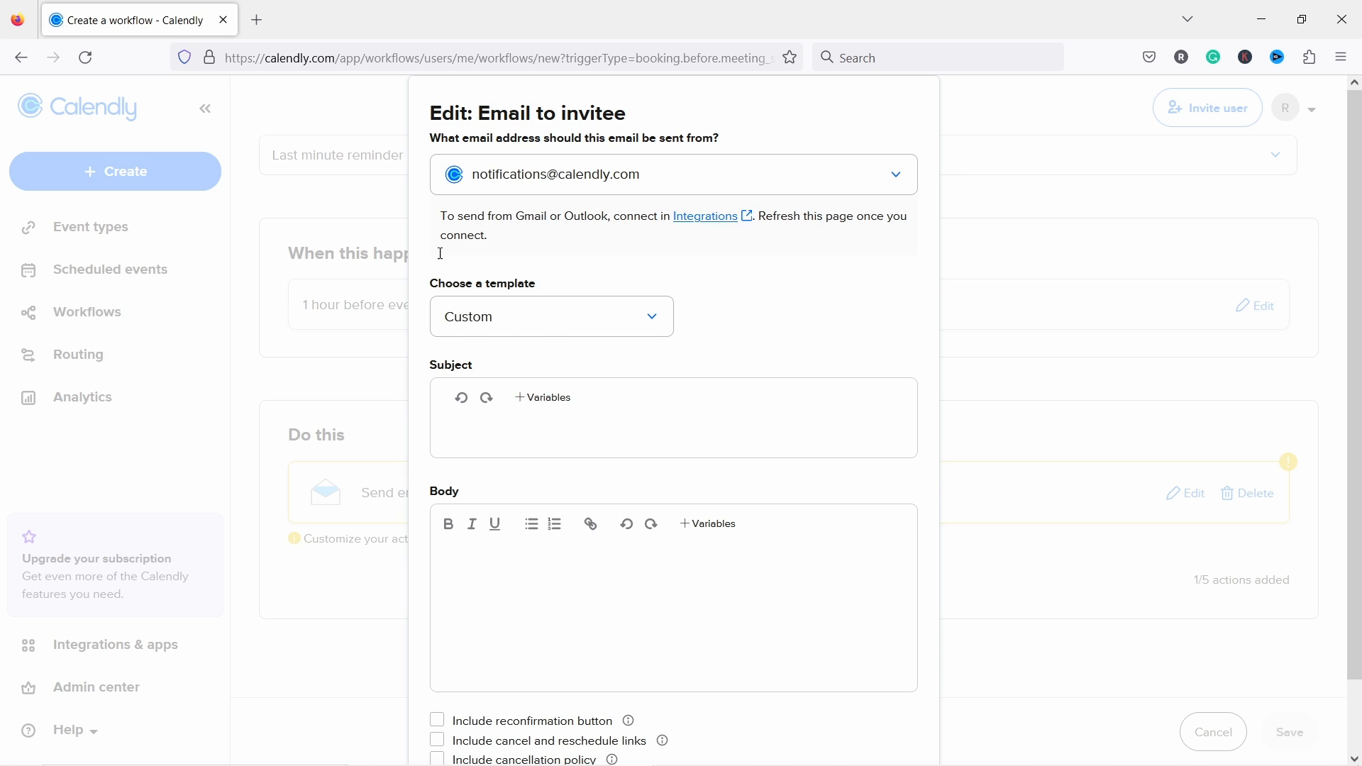
left_click(515, 317)
scroll(493, 378, "down", 1)
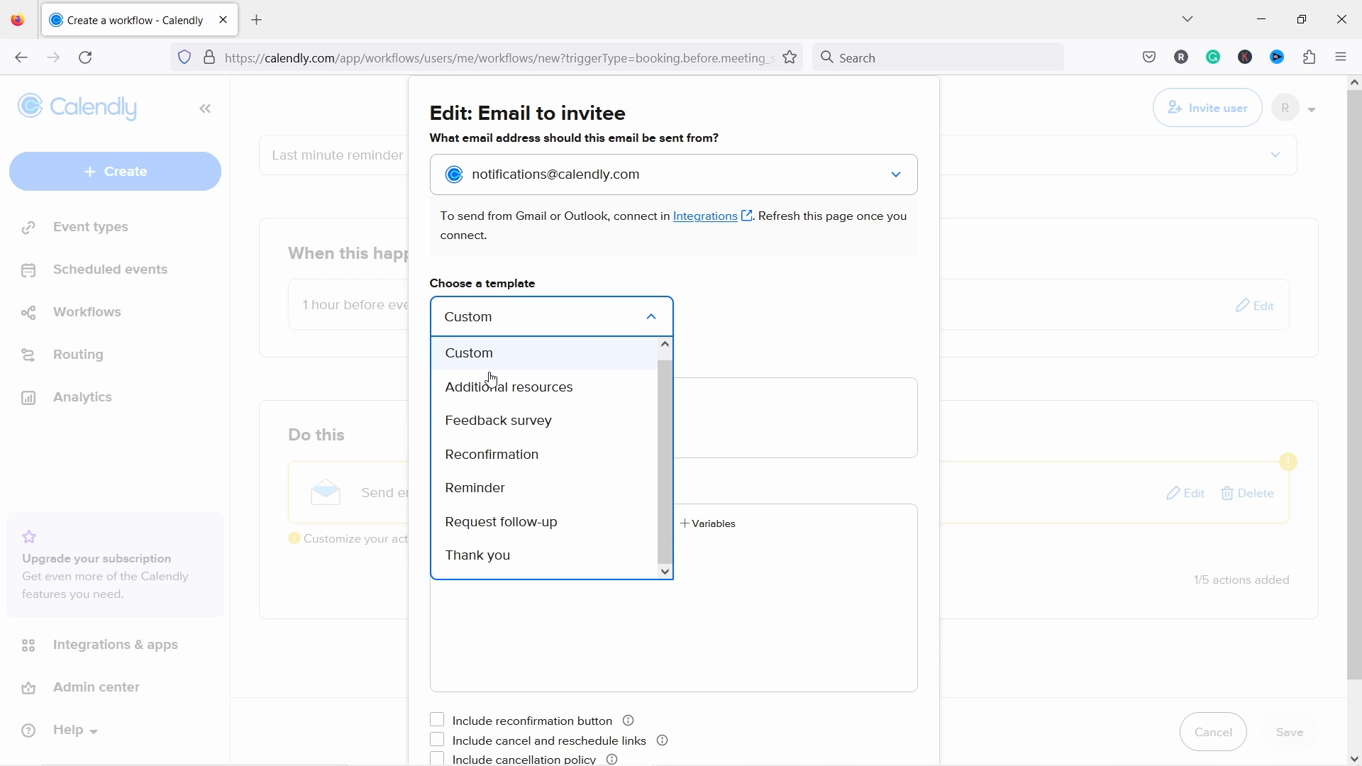
left_click(505, 491)
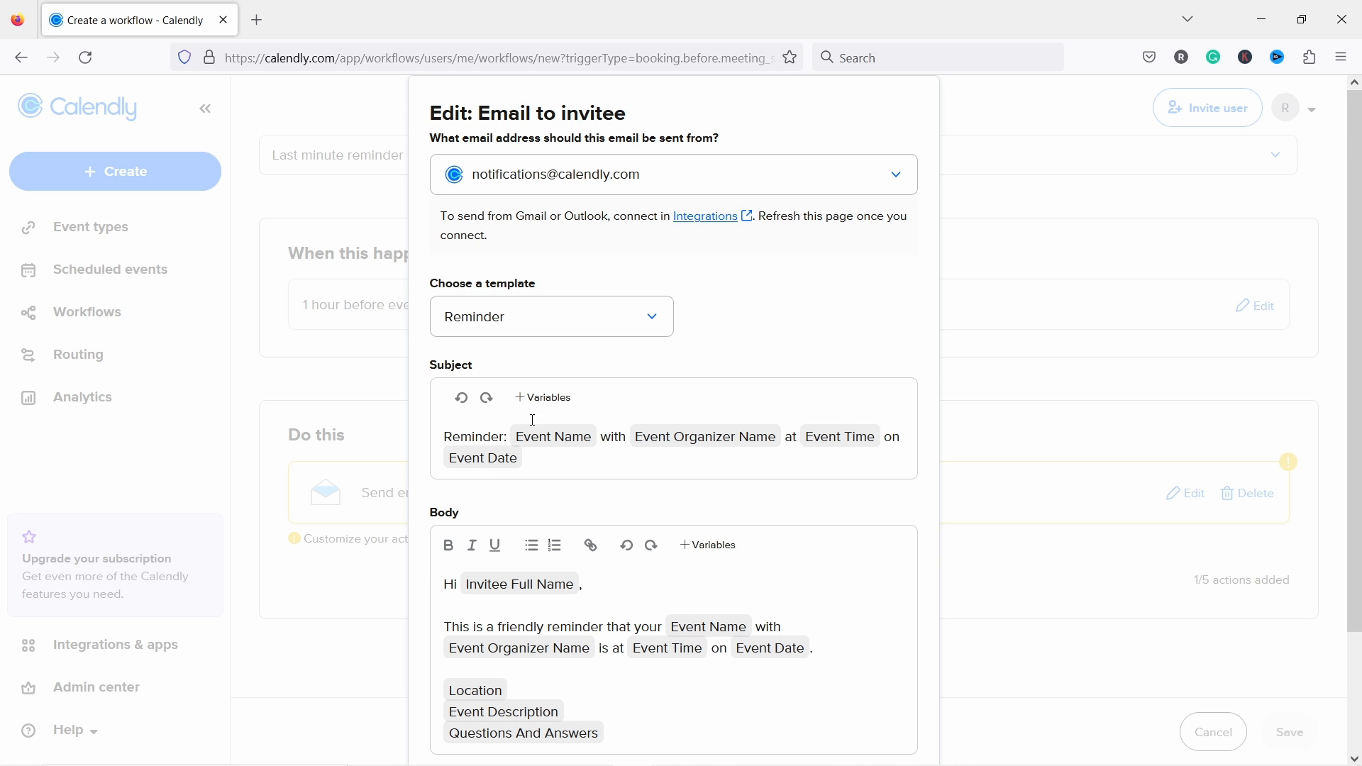
scroll(624, 425, "down", 2)
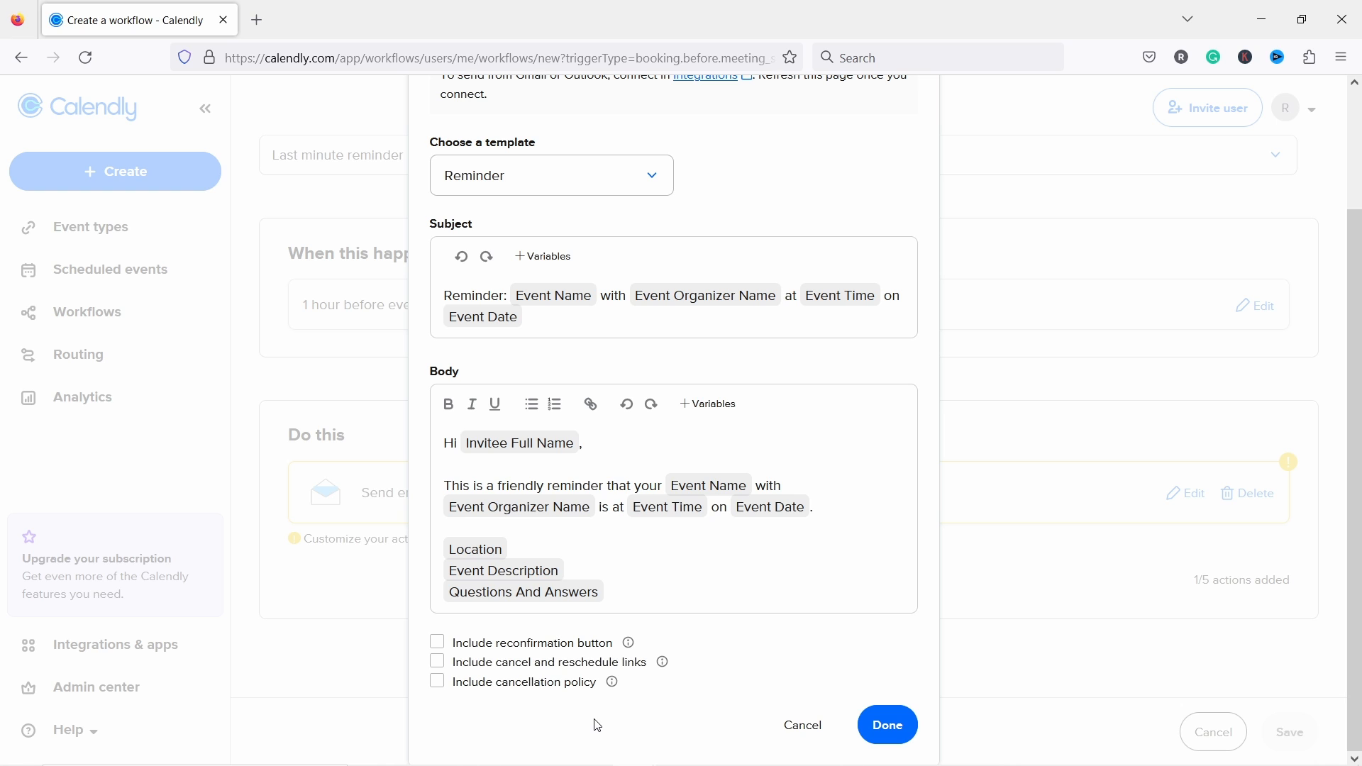
left_click(439, 663)
left_click(879, 725)
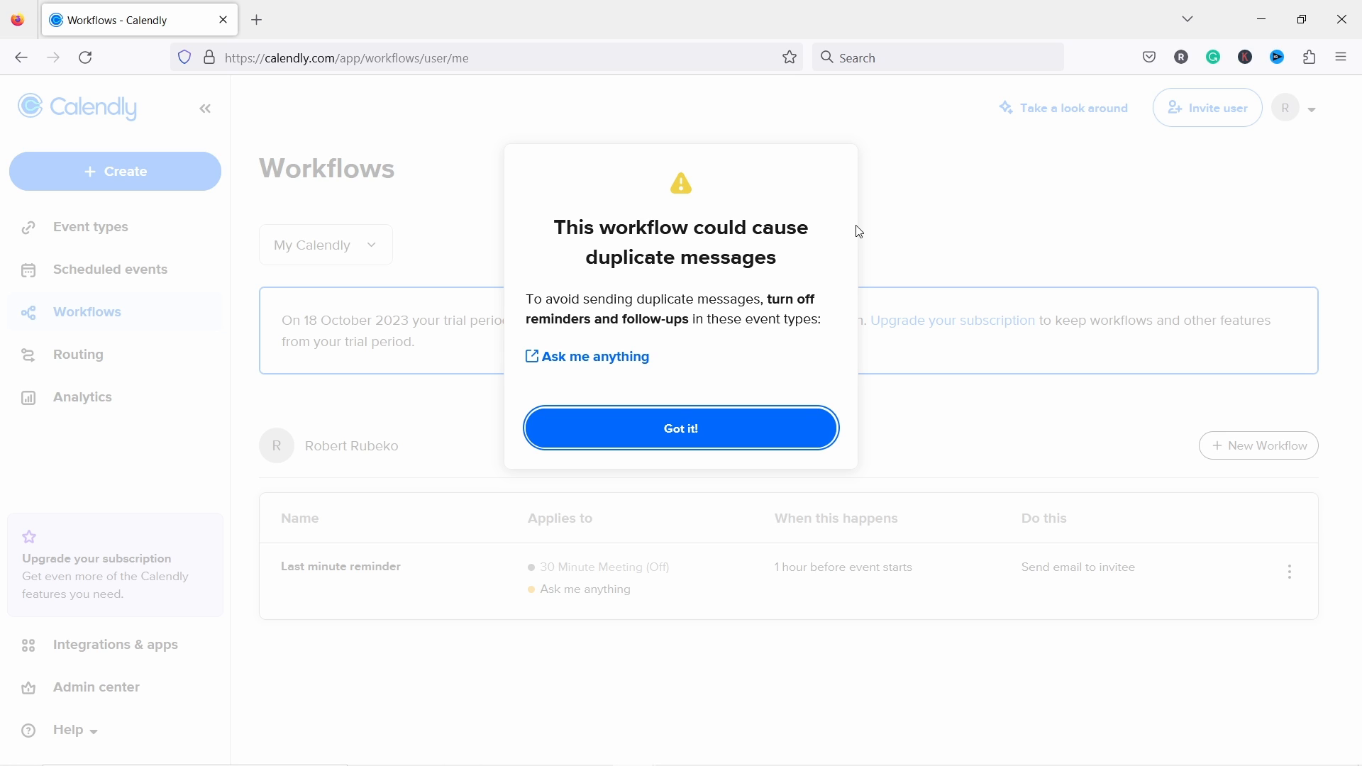
Step: Dismiss the duplicate-messages warning with Got it! and go to the Routing page
left_click(705, 440)
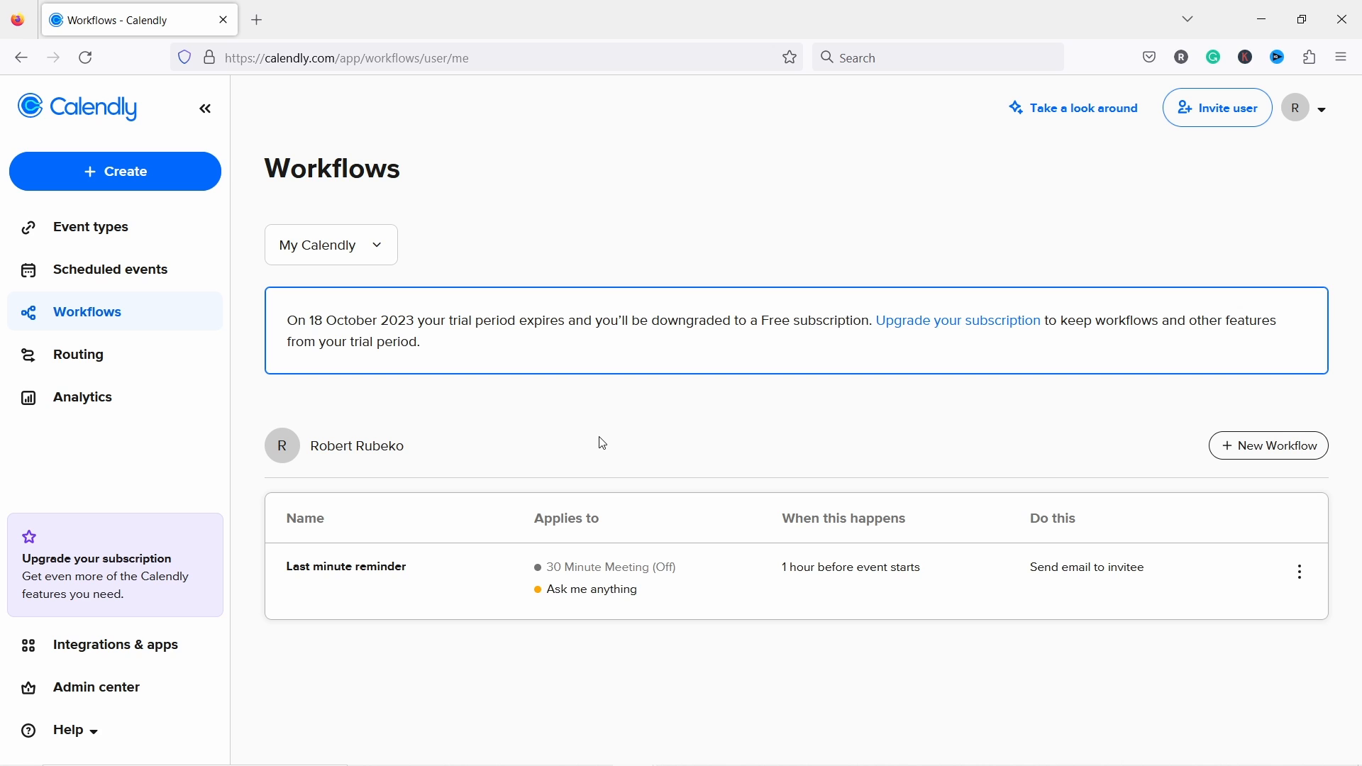
left_click(64, 360)
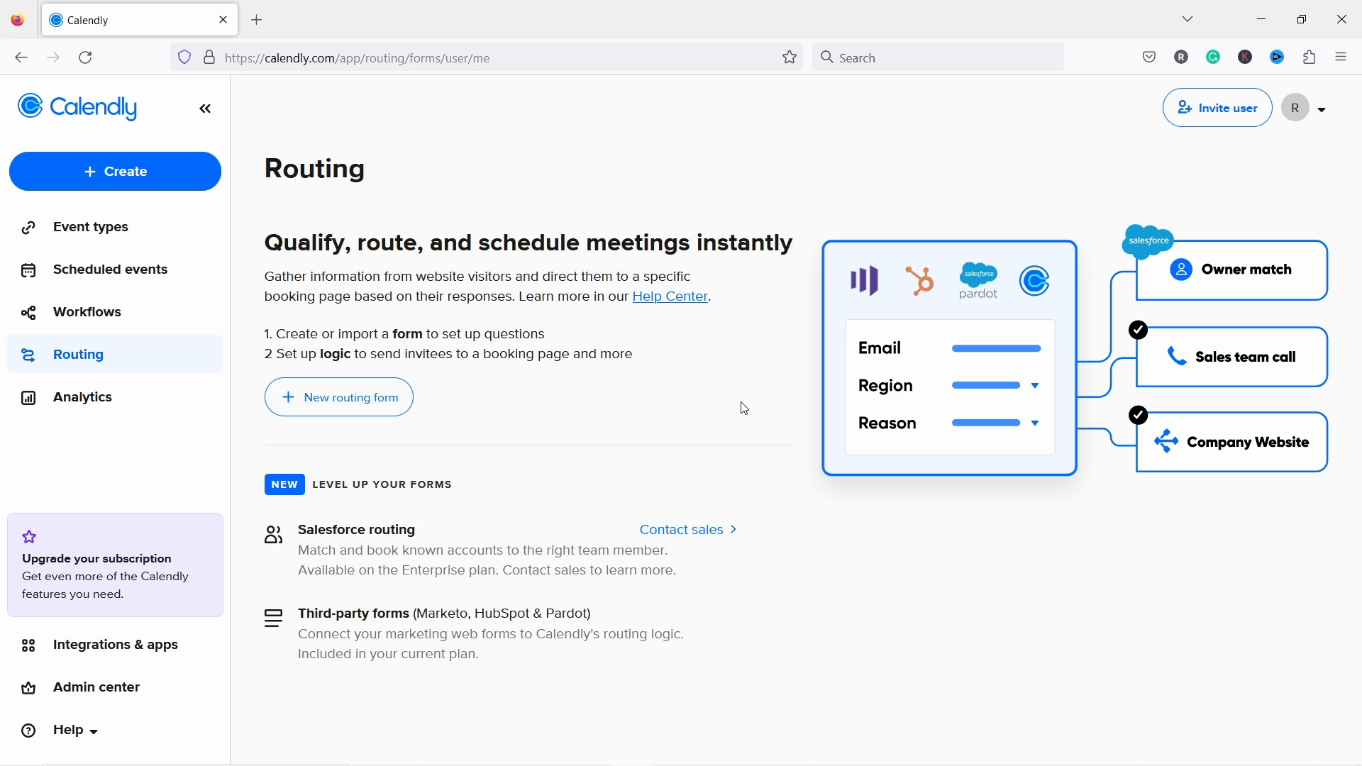
Step: Create a new routing form from scratch named 'Type of customer'
left_click(338, 402)
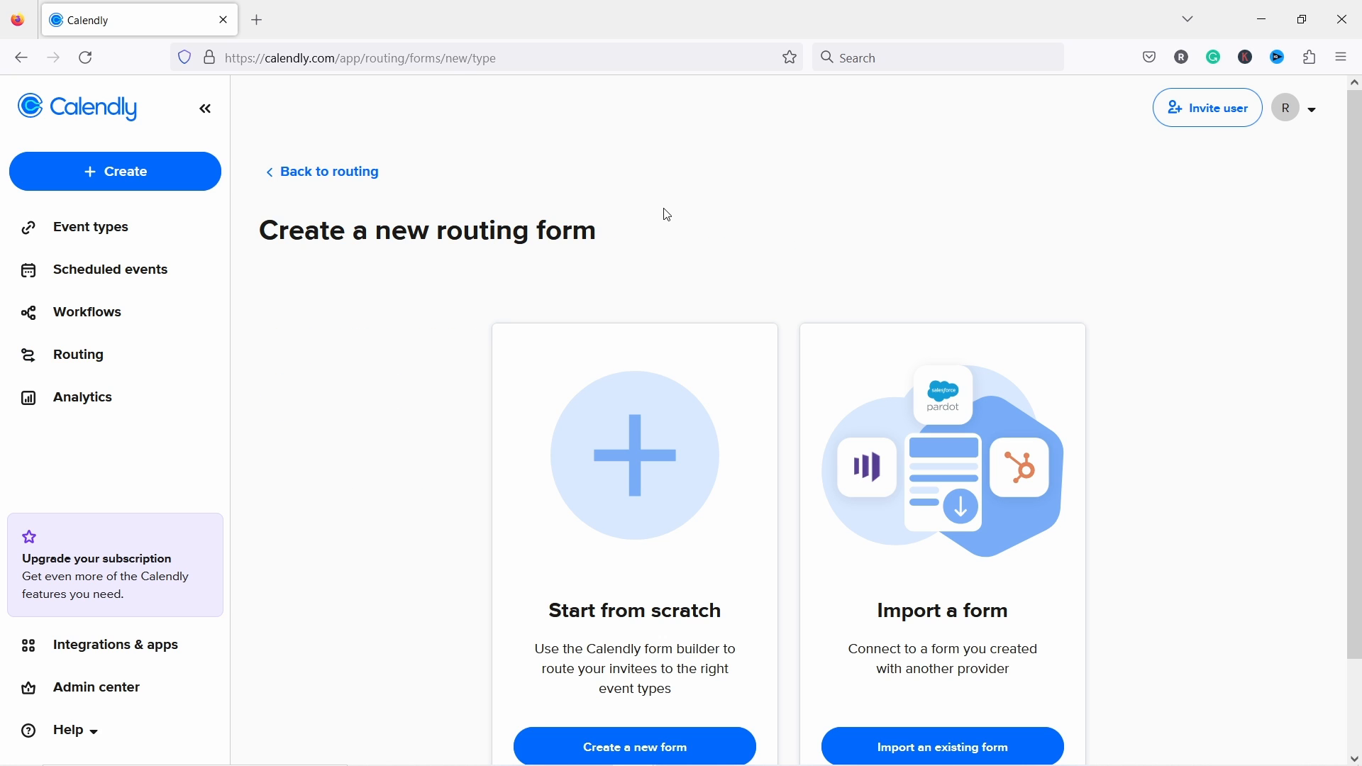
scroll(754, 198, "down", 2)
left_click(622, 654)
type("Type of customer")
left_click(768, 332)
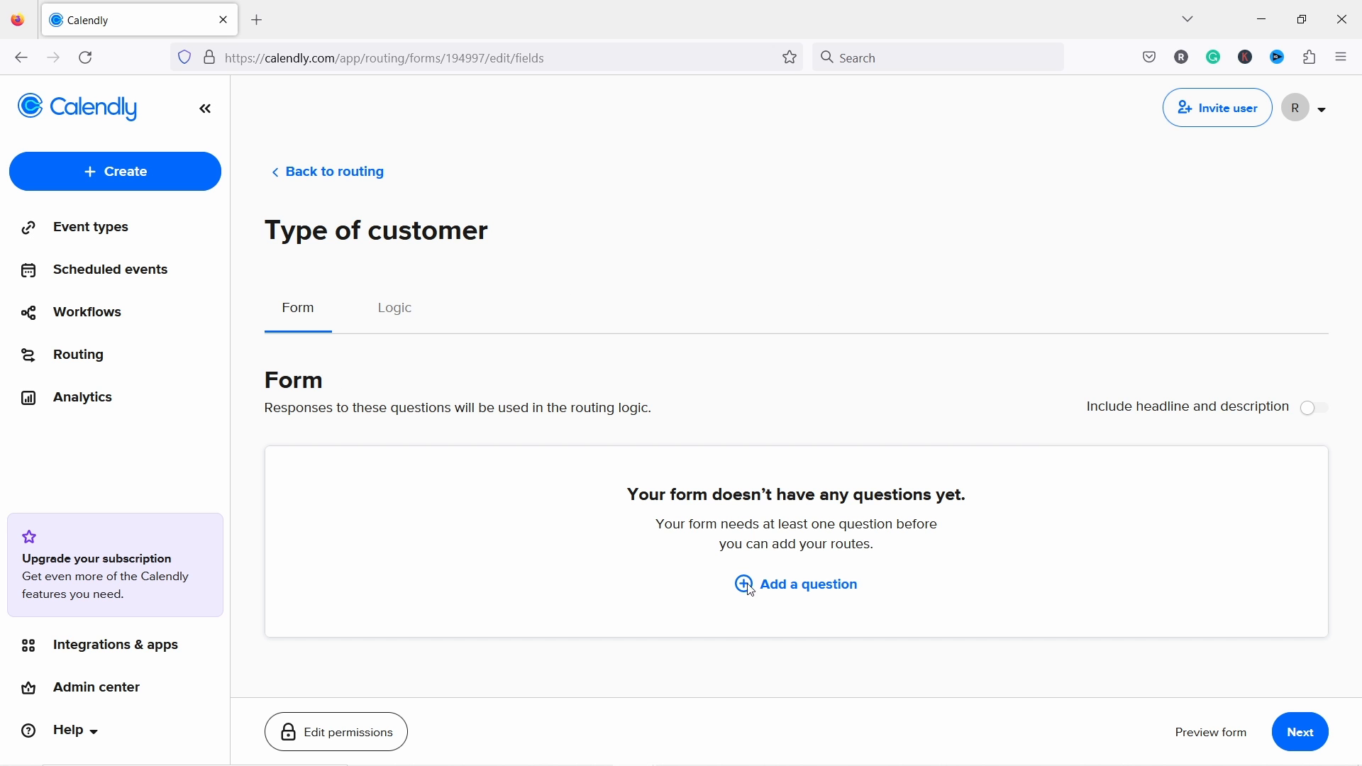
Step: Add a dropdown question 'How much traffic your website gets per month?' with answers Below, 1000-10000, +10000
left_click(815, 591)
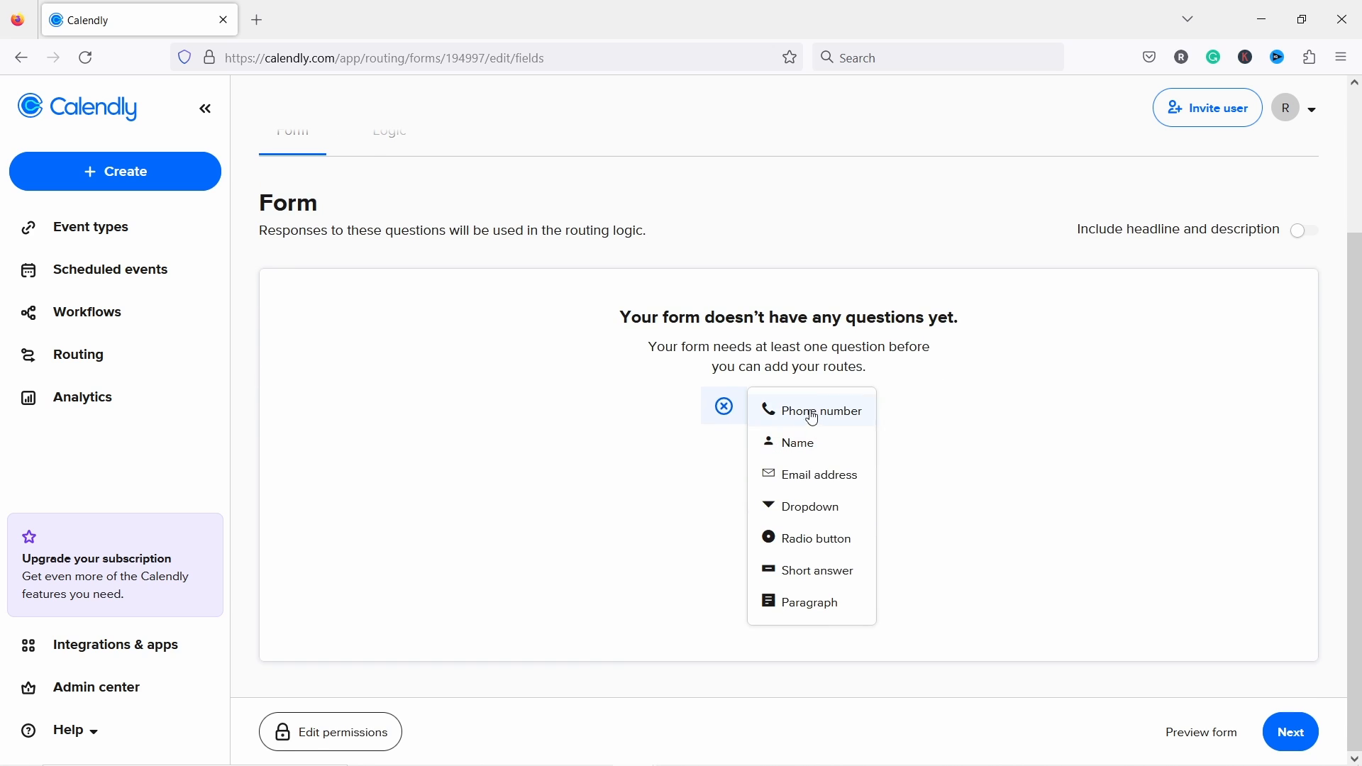
left_click(807, 511)
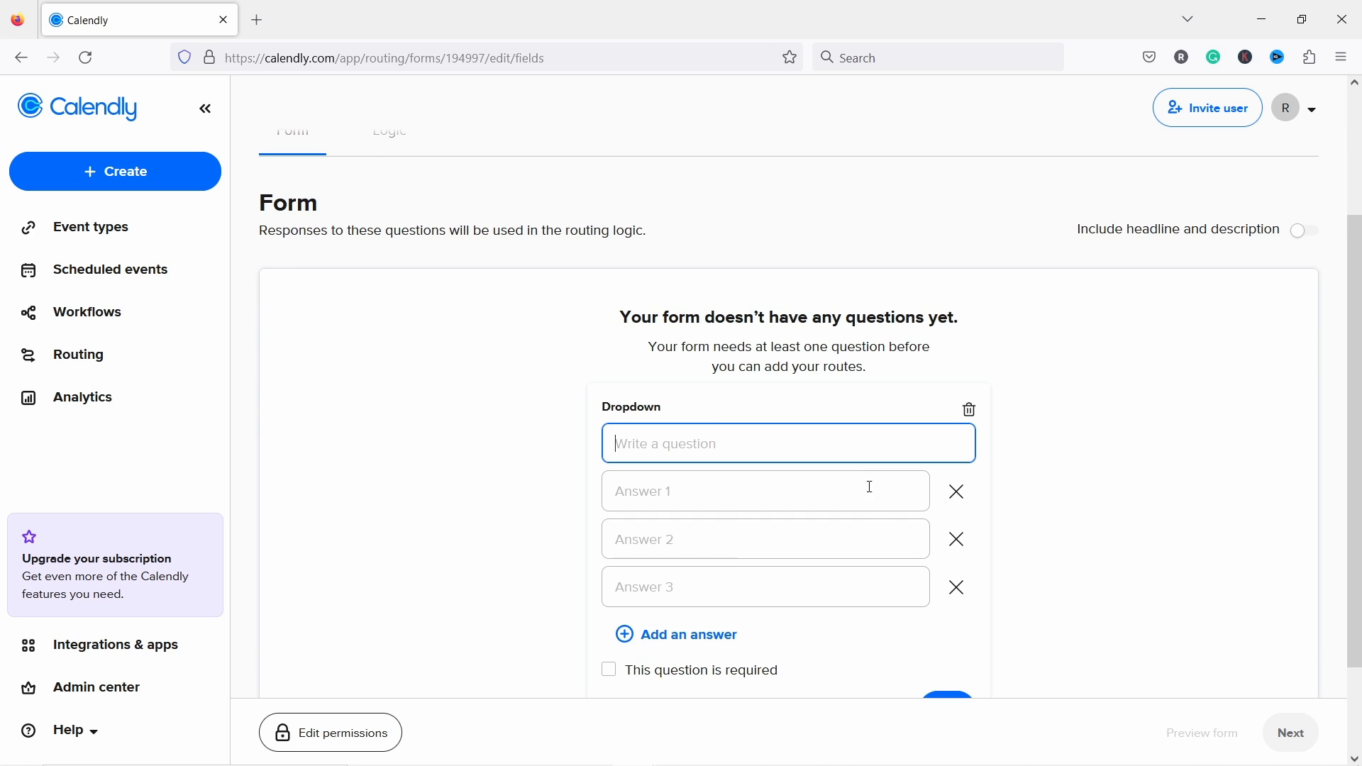
type("How much traffic your website gets?")
key("BackSpace")
type("per month?")
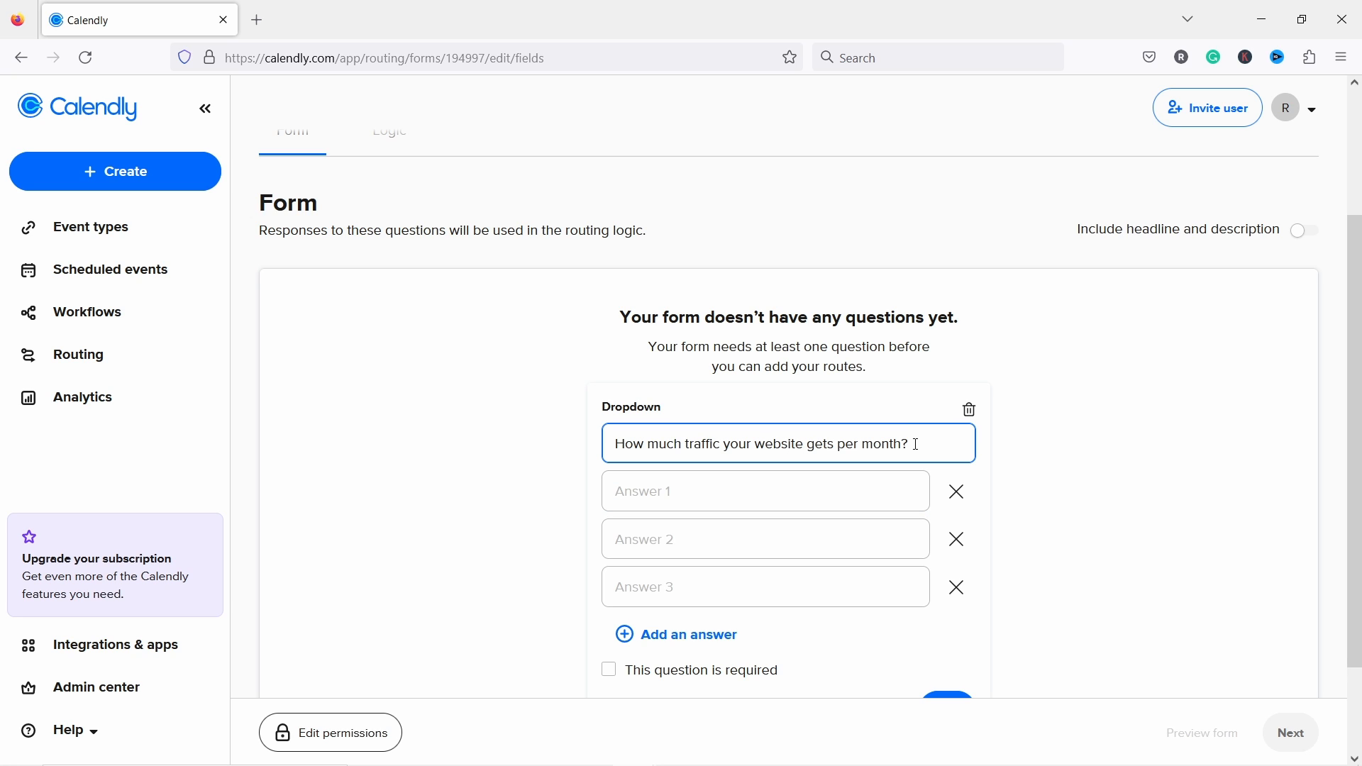
left_click(650, 495)
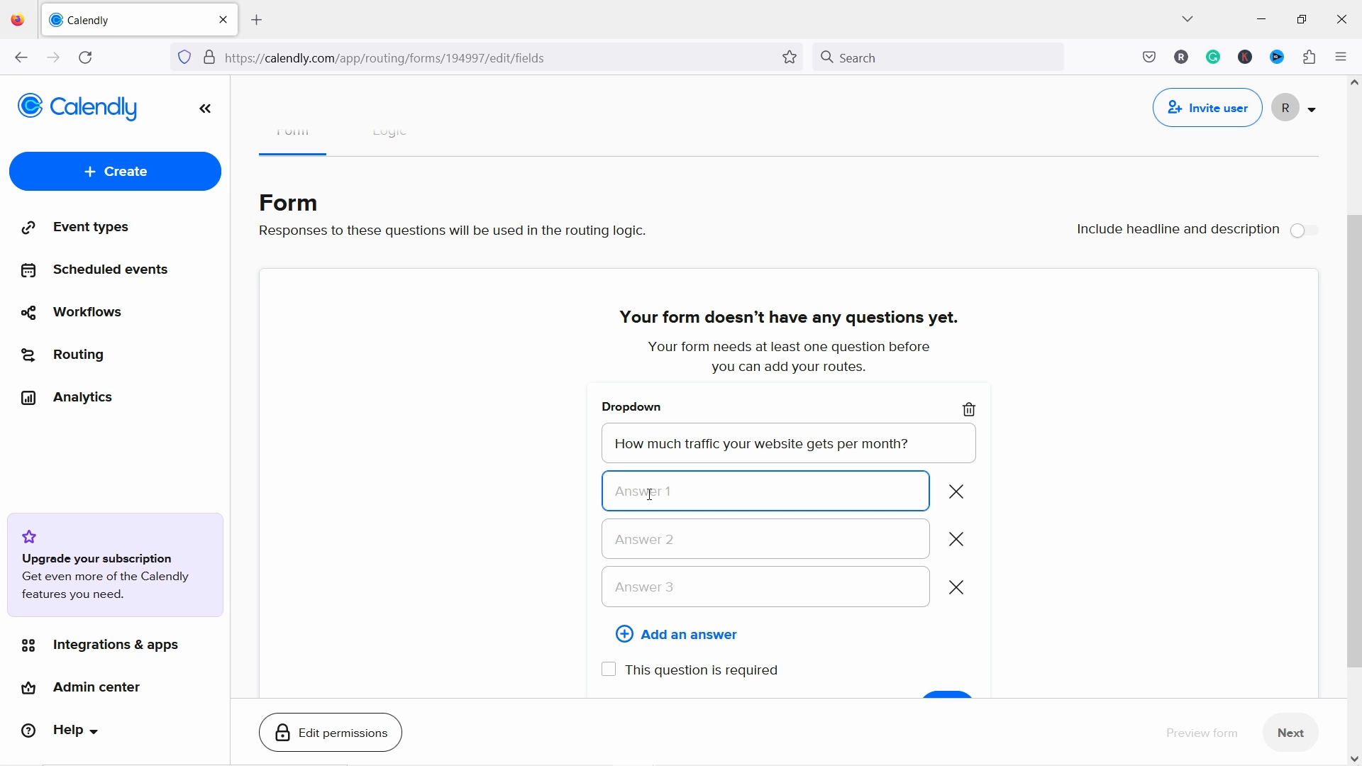
type("Below")
left_click(662, 539)
type("1000-10000")
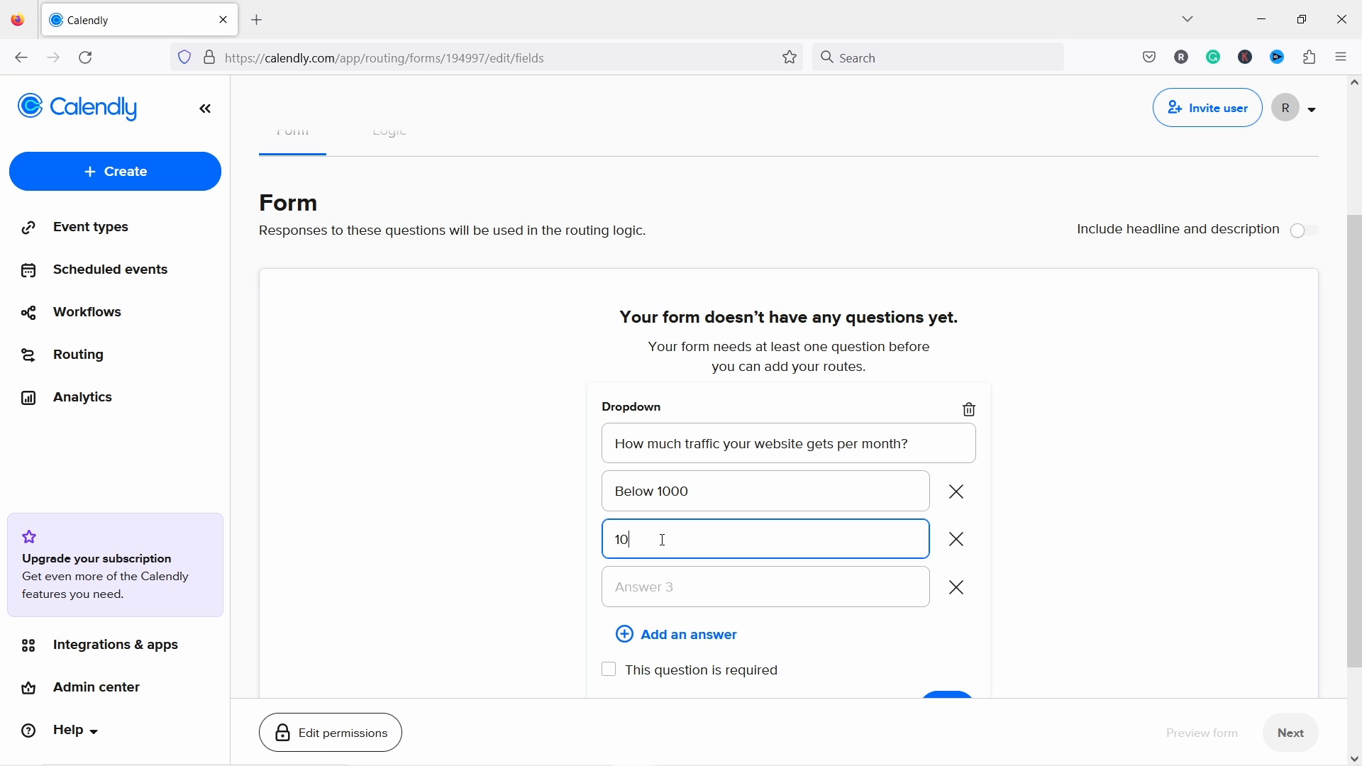
left_click(678, 578)
type("+10000")
left_click(516, 528)
Step: Make the traffic question required, save it, and open the Logic tab
scroll(674, 518, "down", 2)
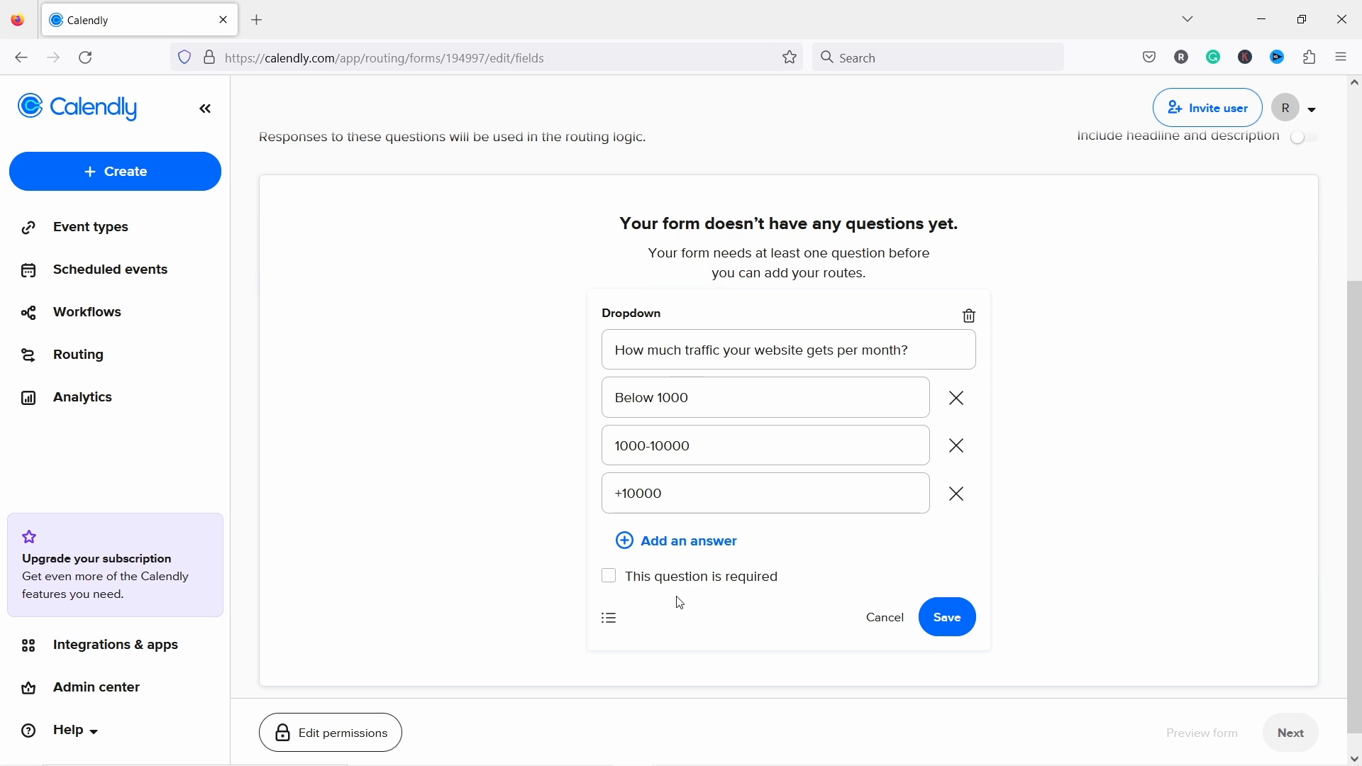
left_click(608, 577)
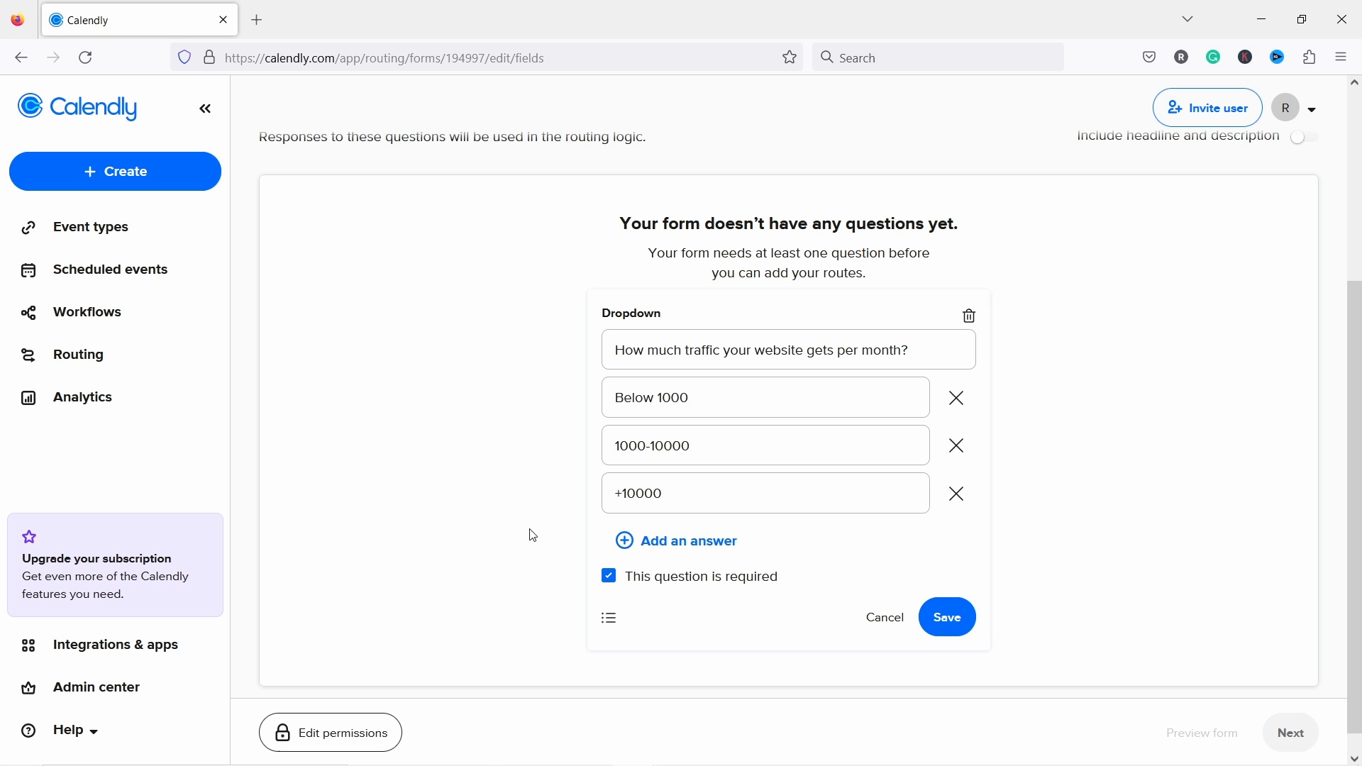
left_click(954, 619)
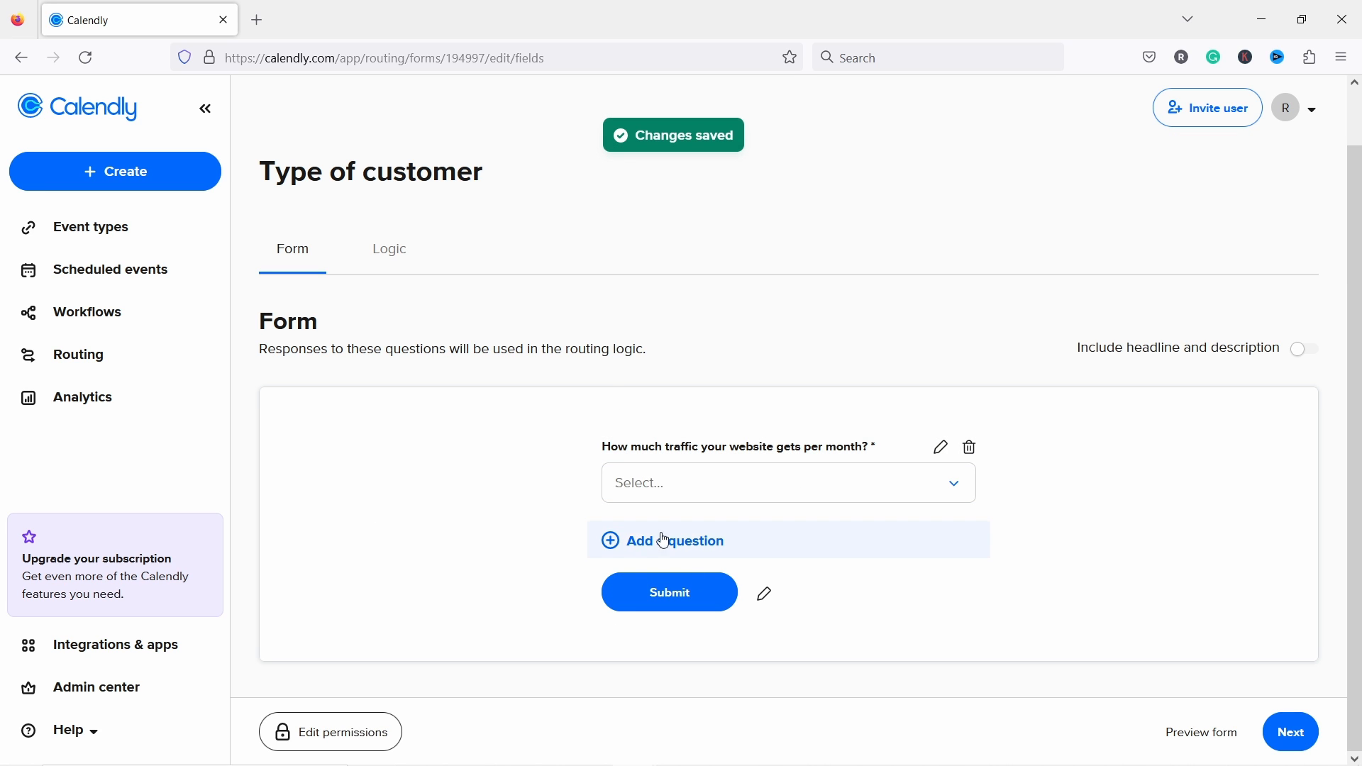
scroll(405, 284, "up", 1)
scroll(405, 284, "down", 1)
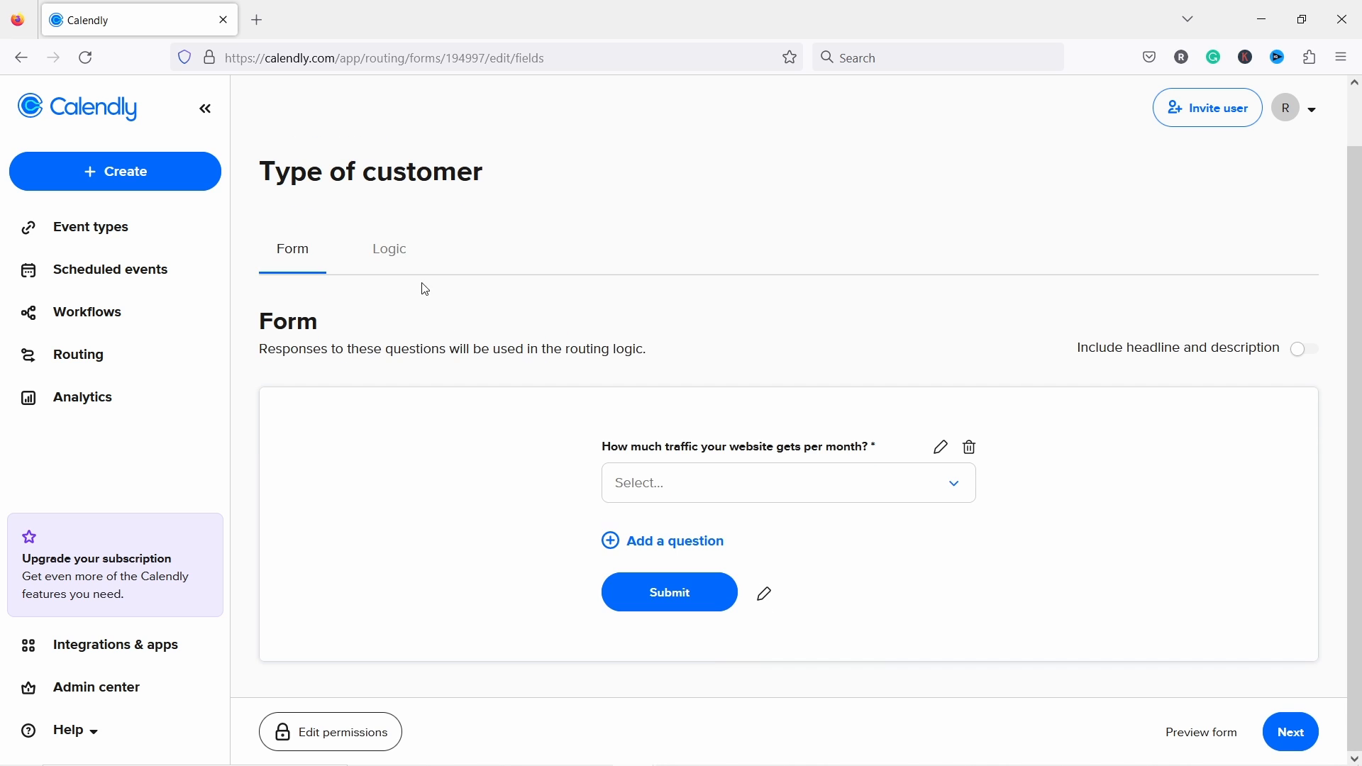
left_click(396, 256)
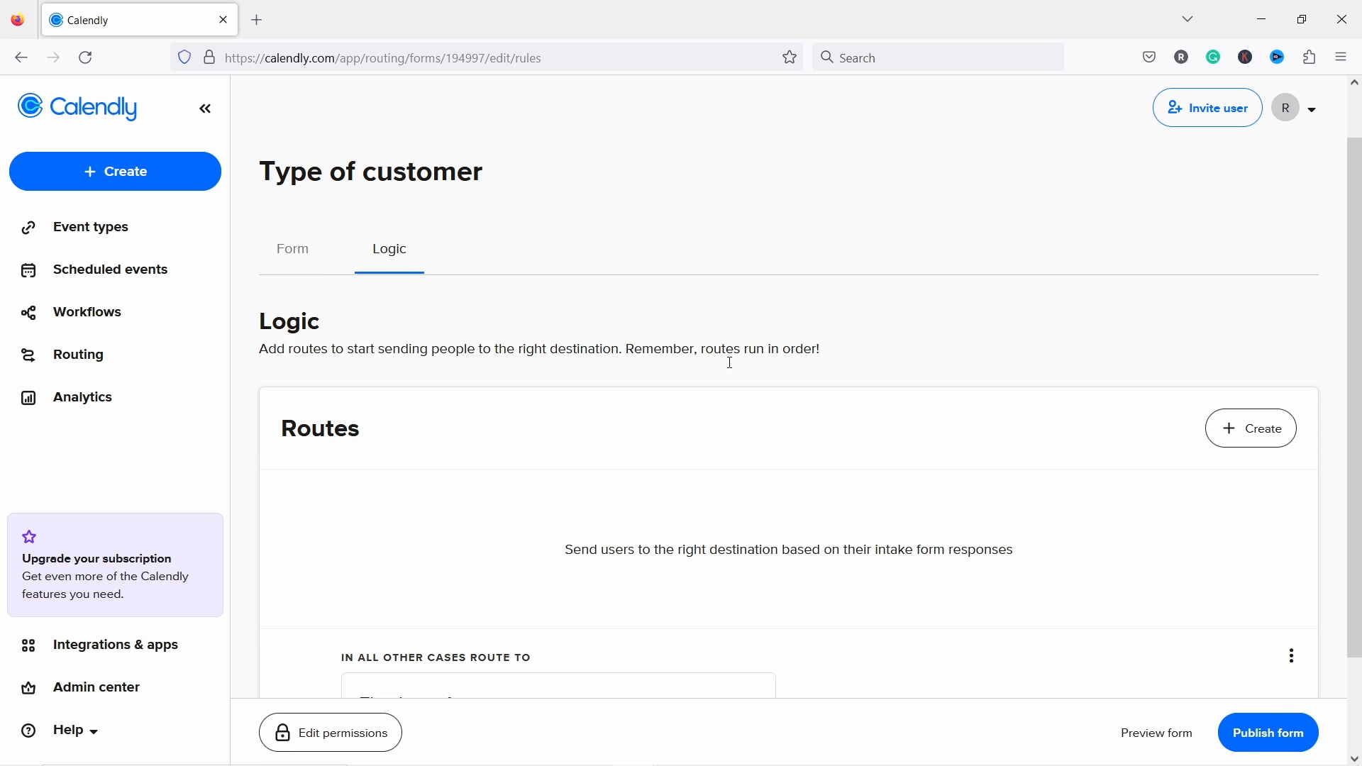
Step: Create a form-answers route with the condition 'traffic question is Below 1000'
scroll(501, 481, "down", 2)
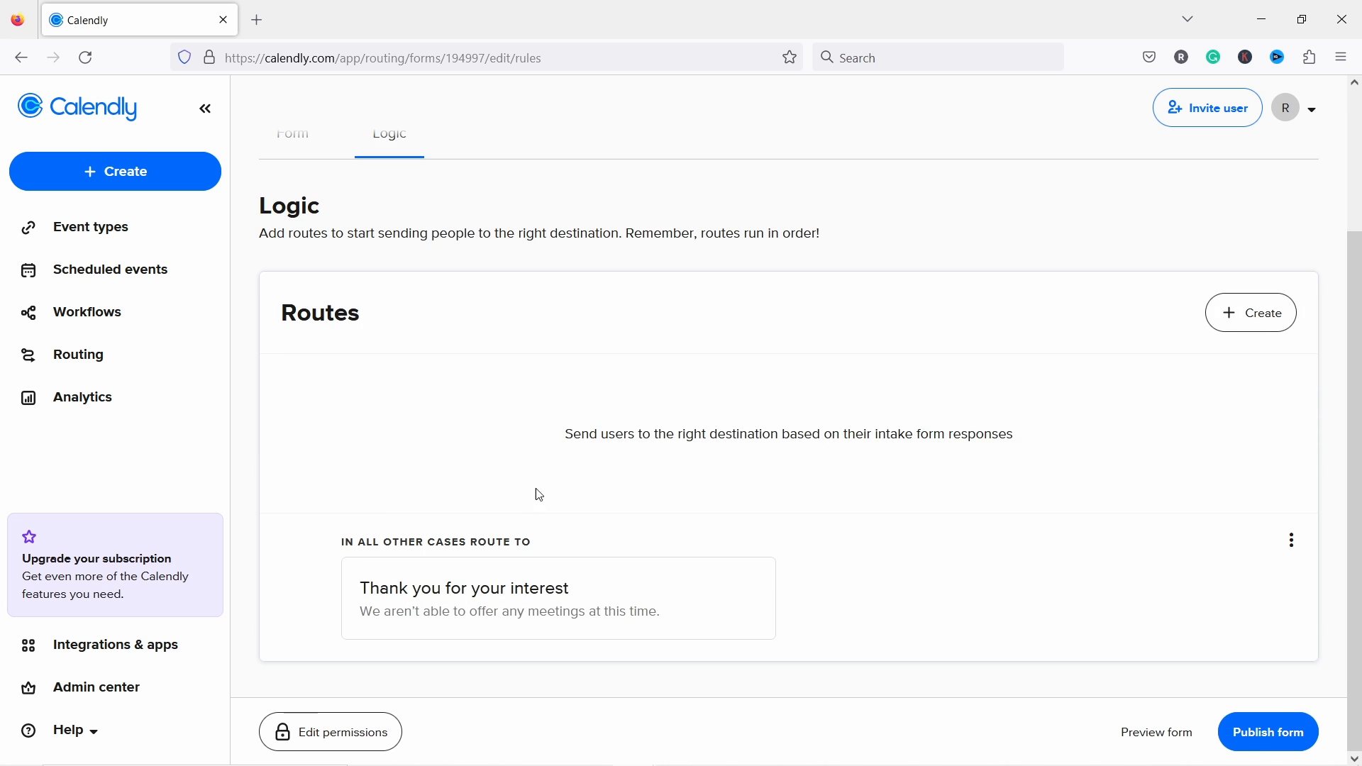
left_click(1262, 315)
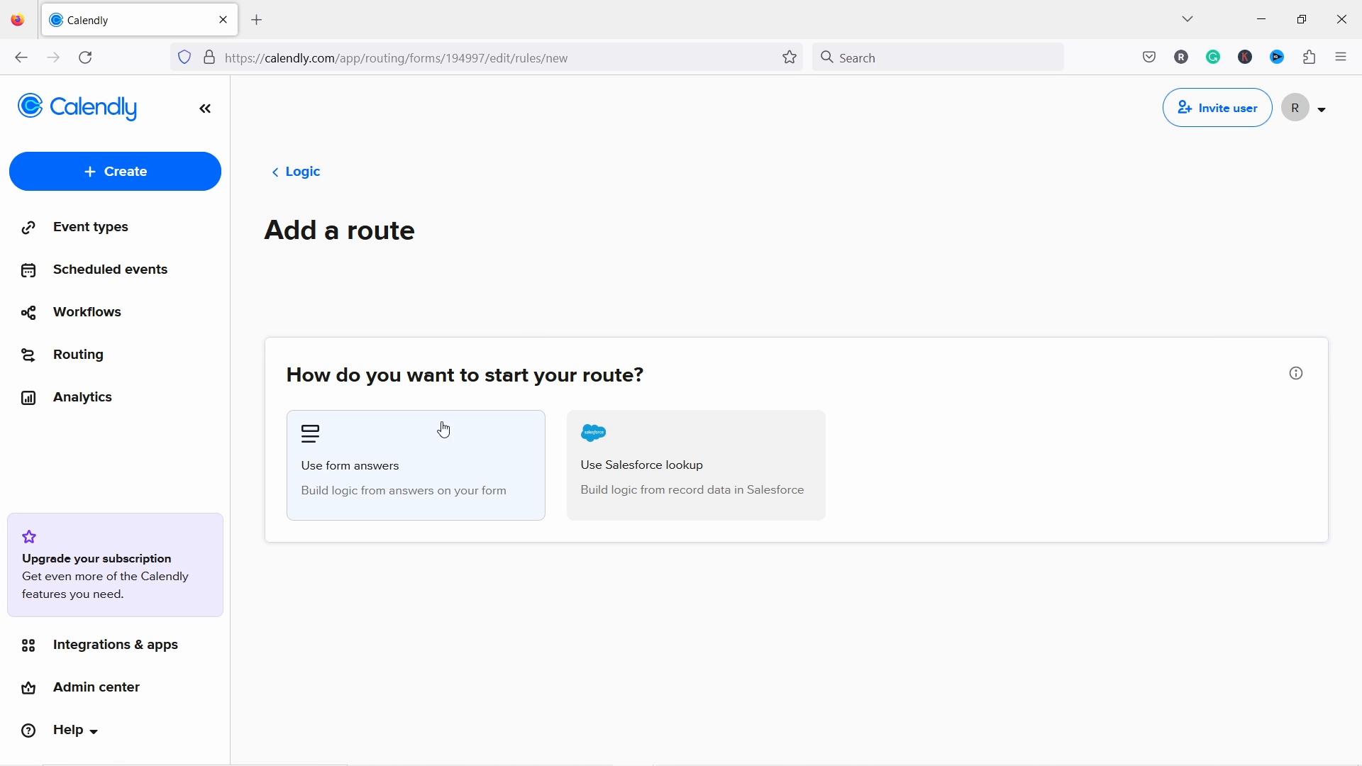
left_click(396, 480)
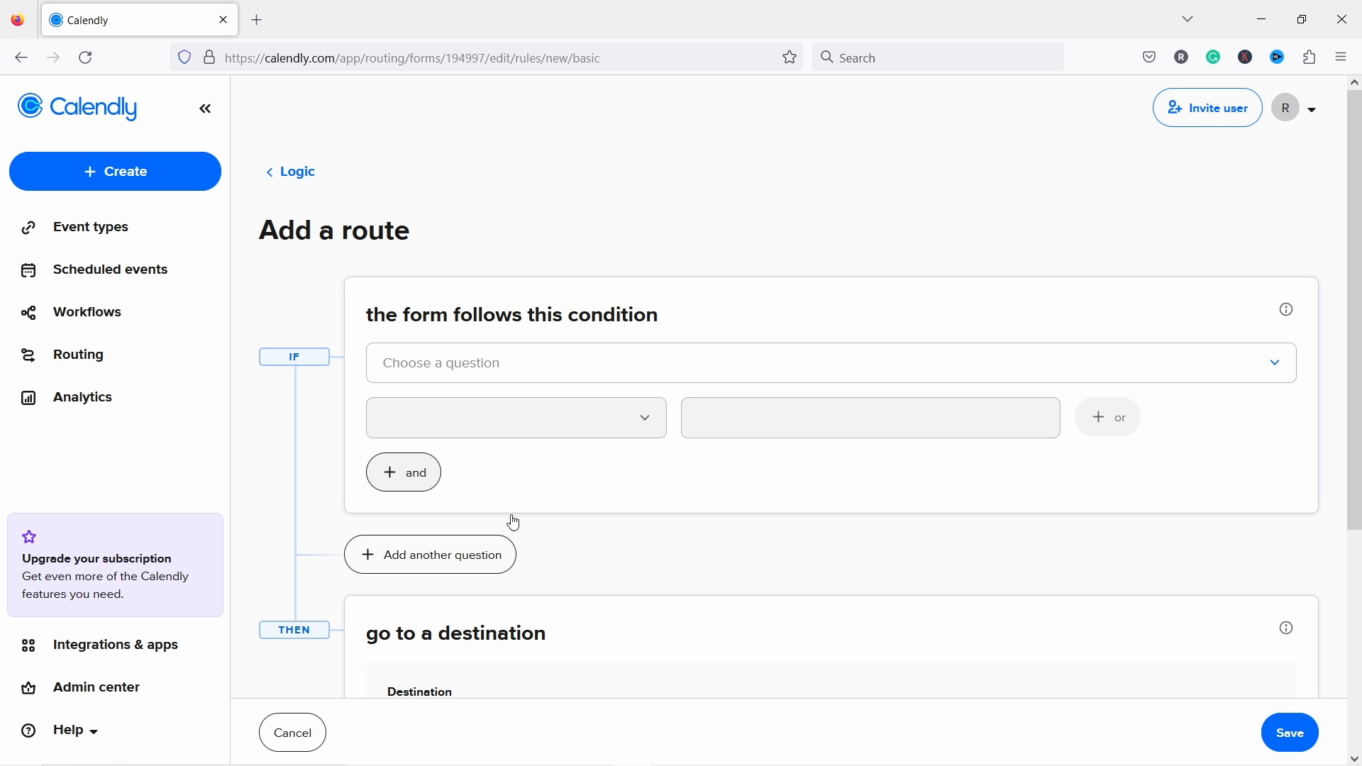
left_click(455, 361)
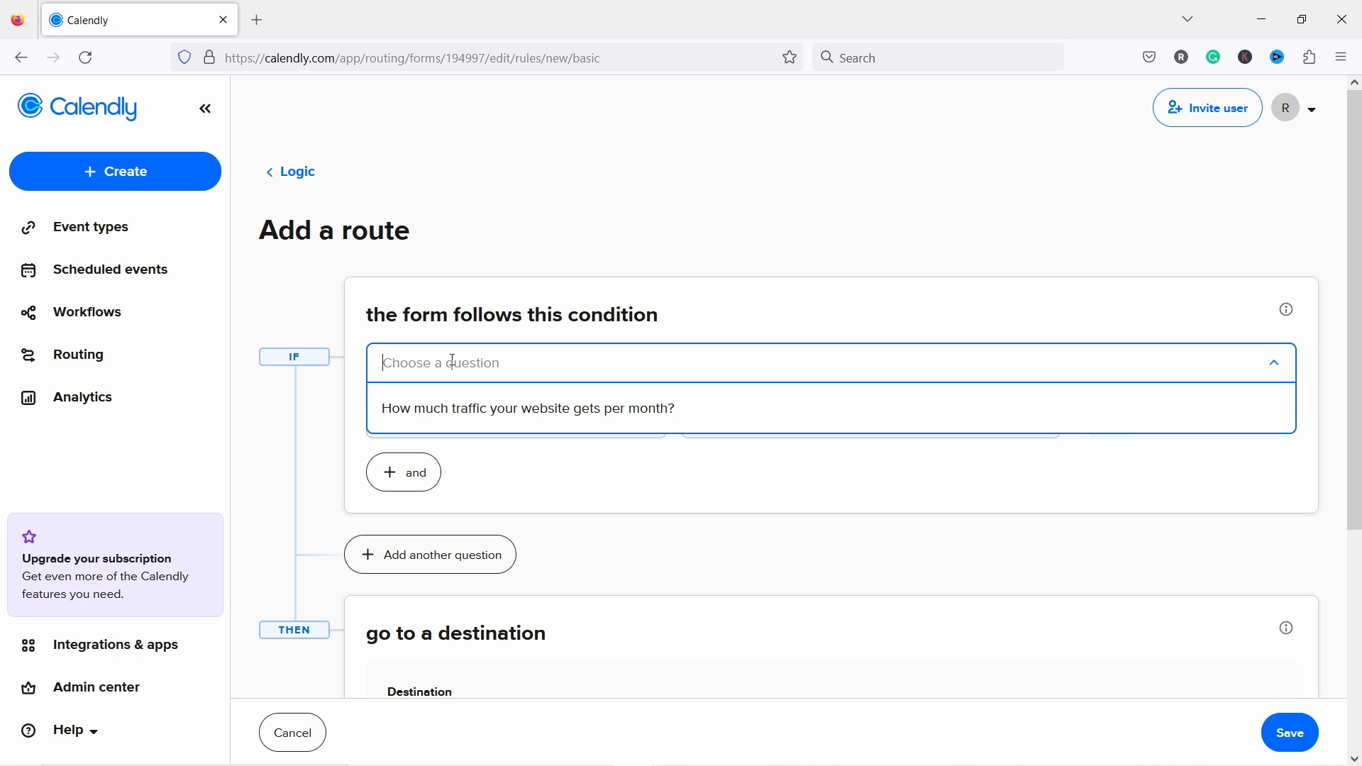
left_click(433, 406)
left_click(559, 427)
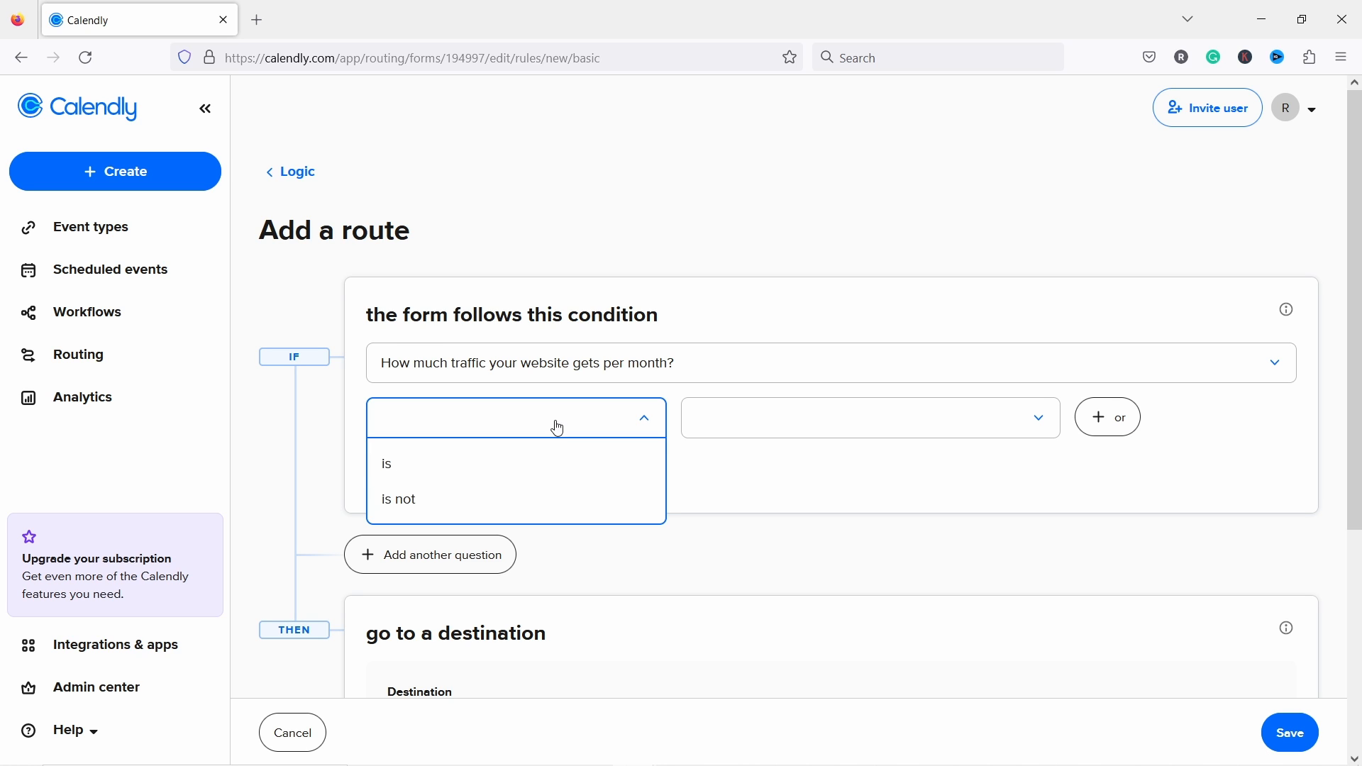
left_click(390, 461)
left_click(782, 420)
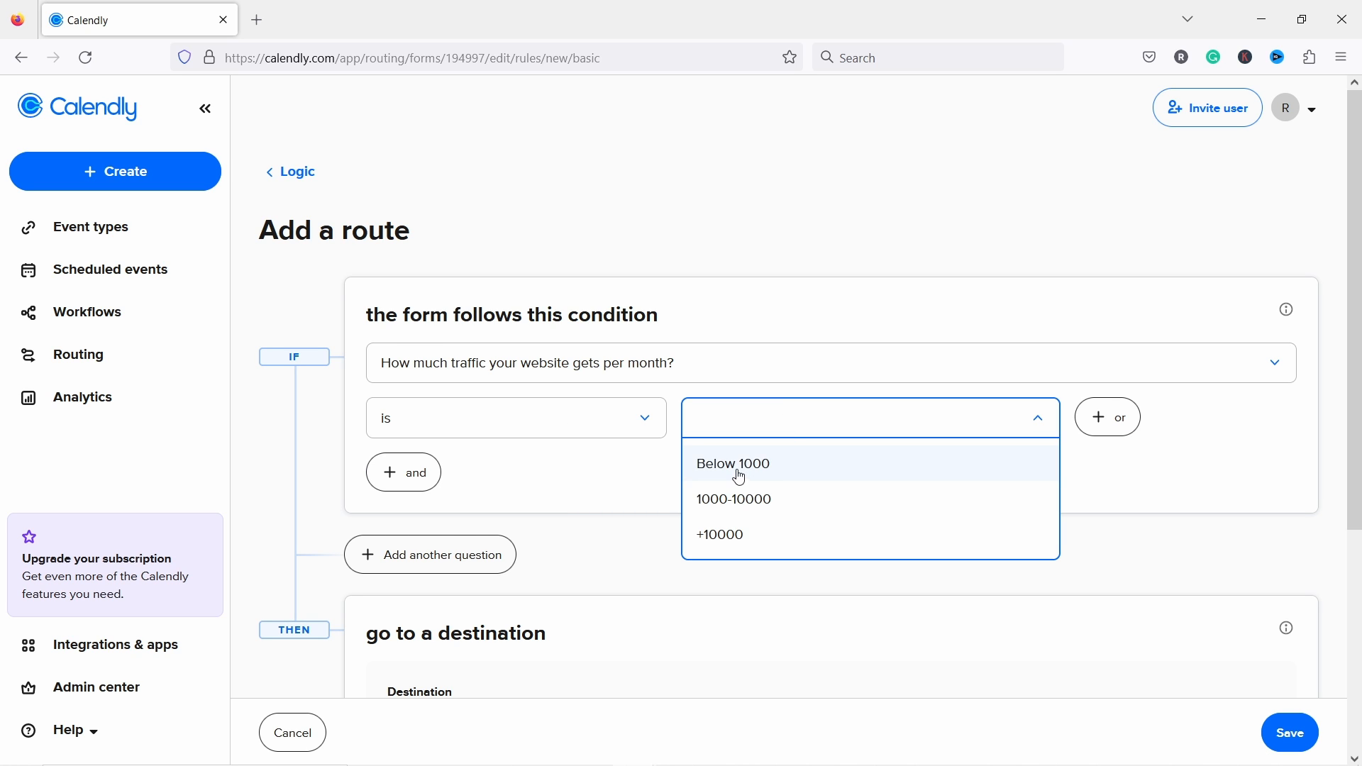
left_click(738, 472)
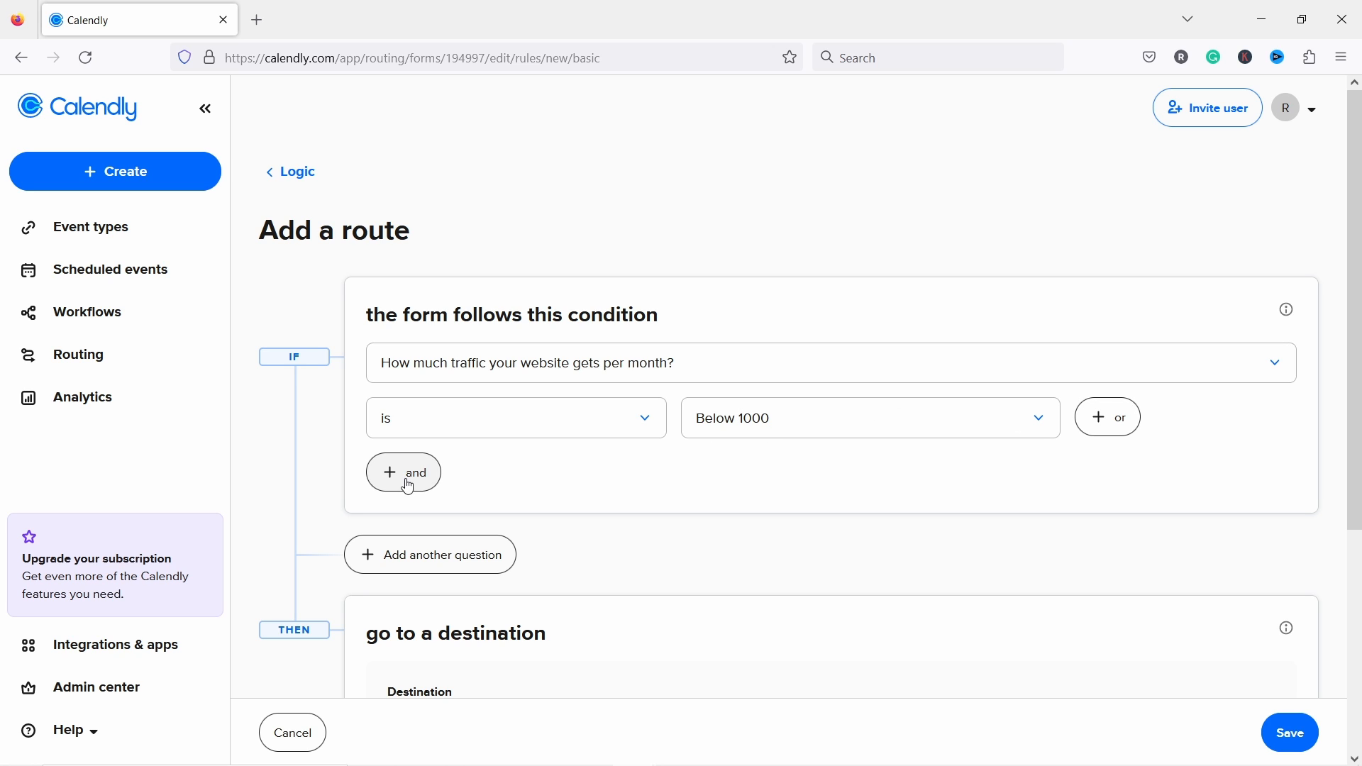
Step: Set the route's destination to the Ask me anything event type and save it
scroll(567, 525, "down", 3)
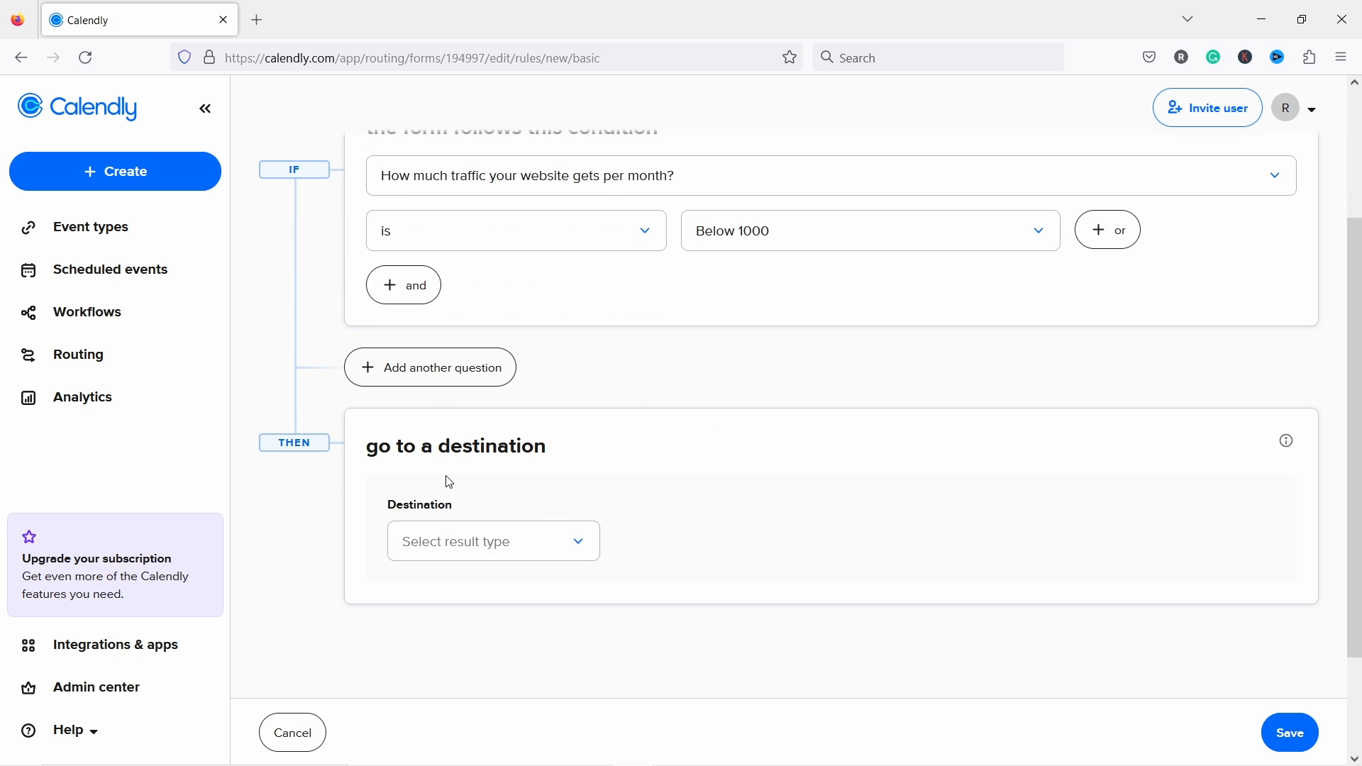
left_click(470, 555)
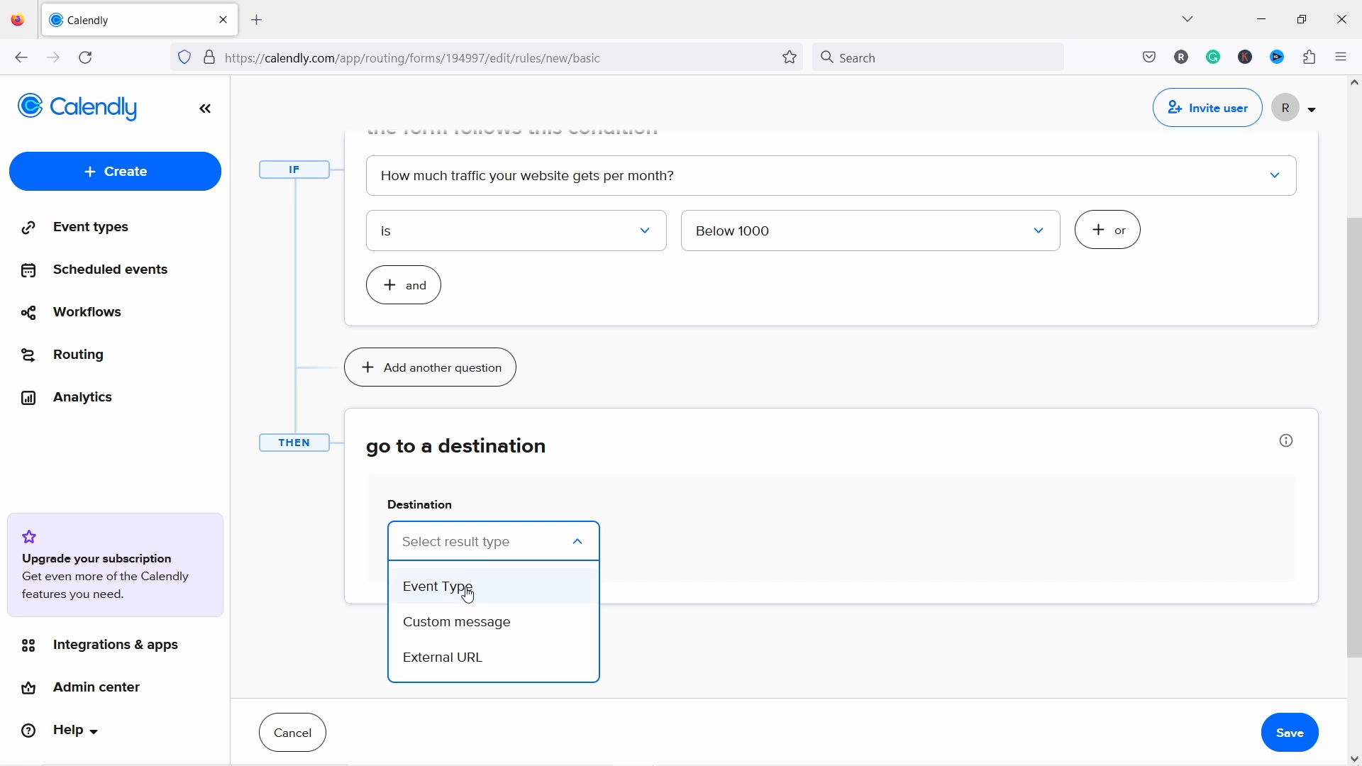
left_click(465, 589)
left_click(684, 547)
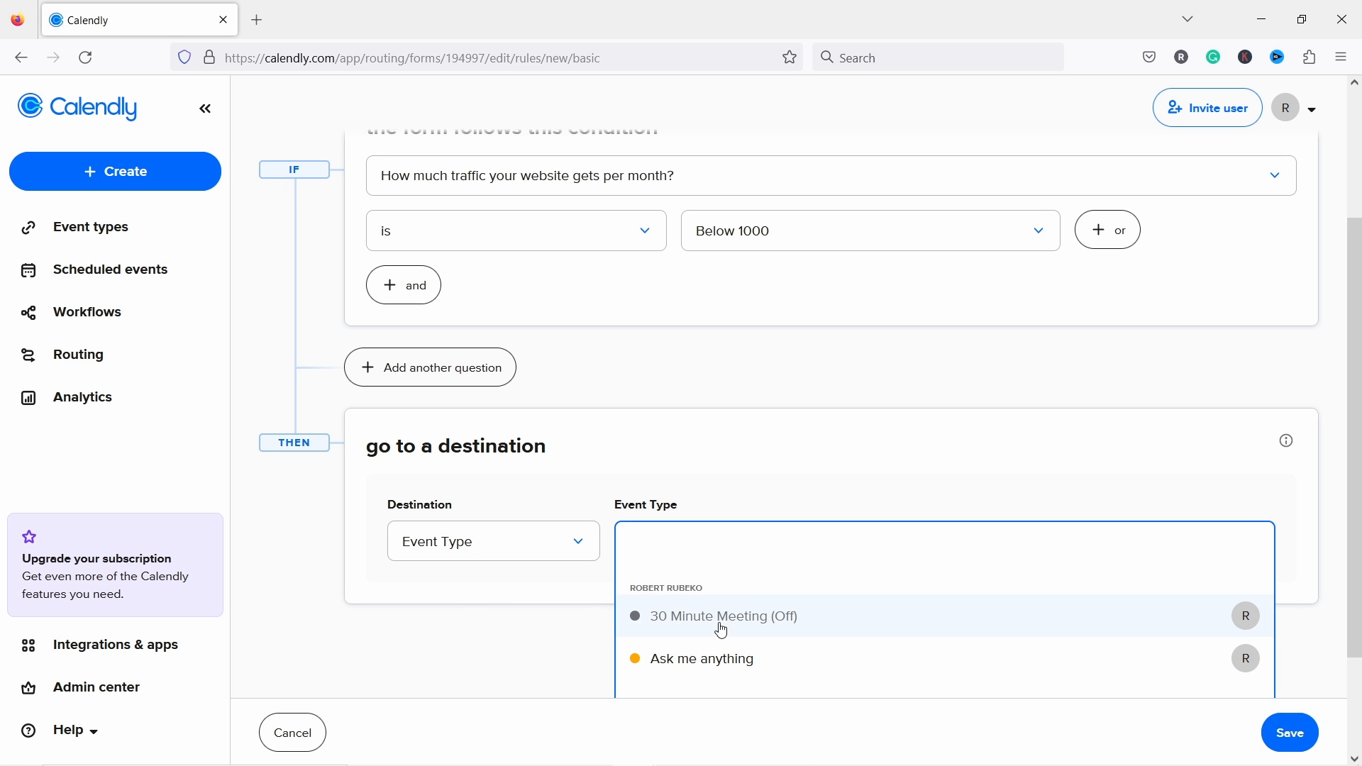
left_click(704, 660)
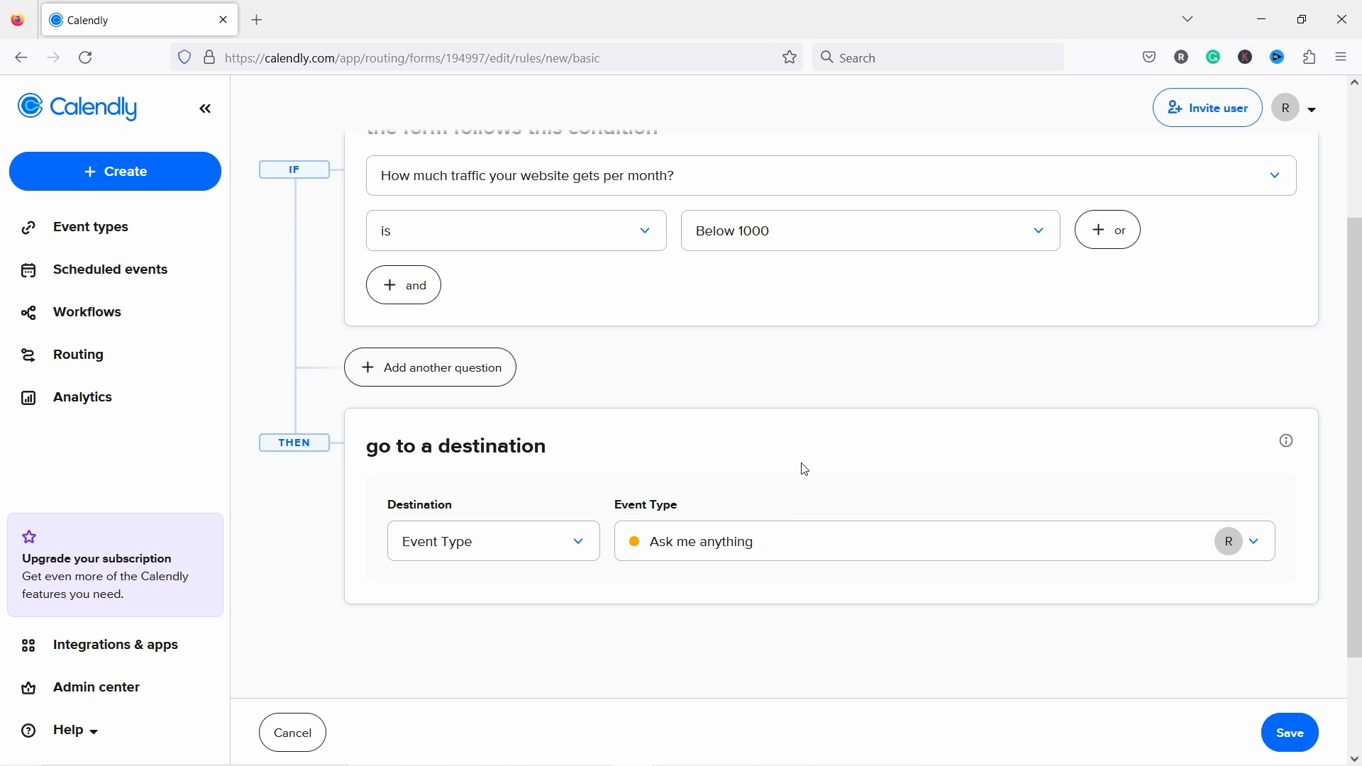
scroll(804, 470, "down", 2)
left_click(1294, 724)
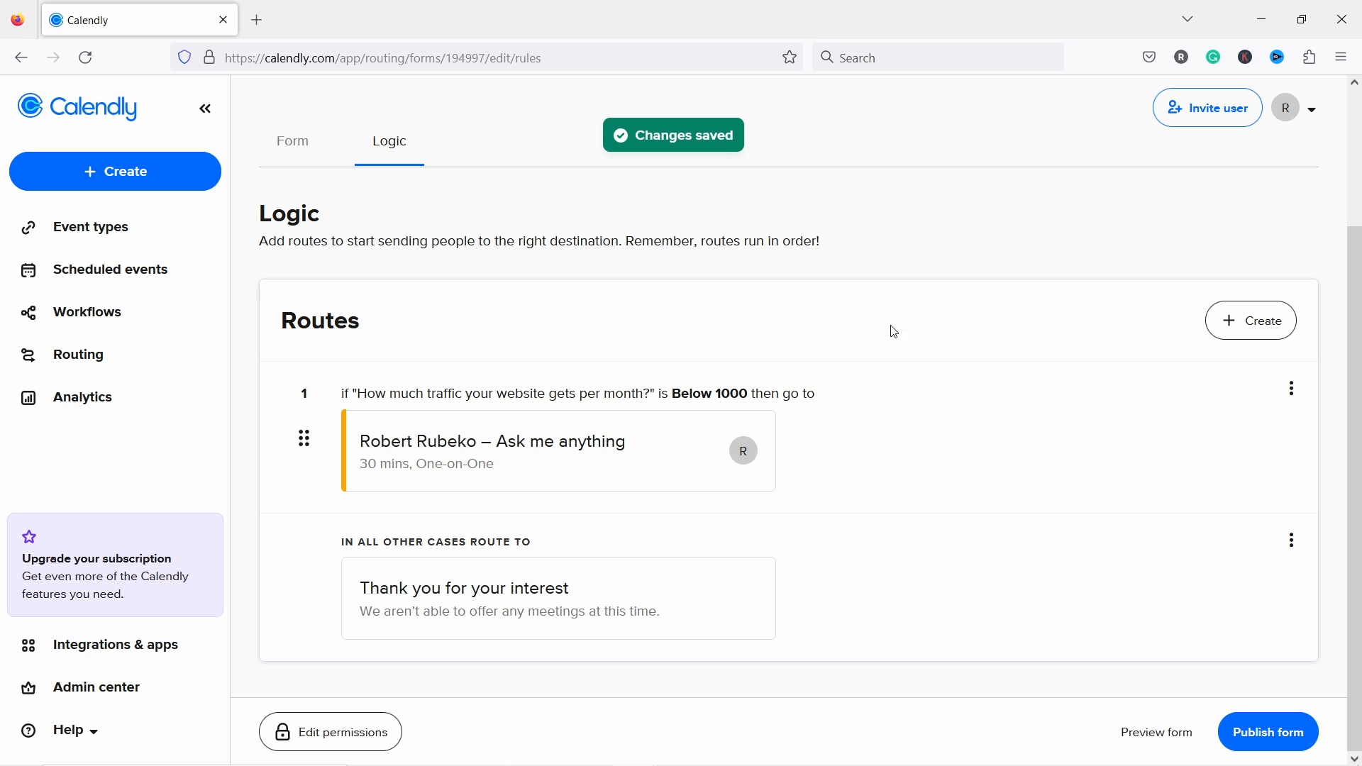
scroll(1211, 340, "up", 3)
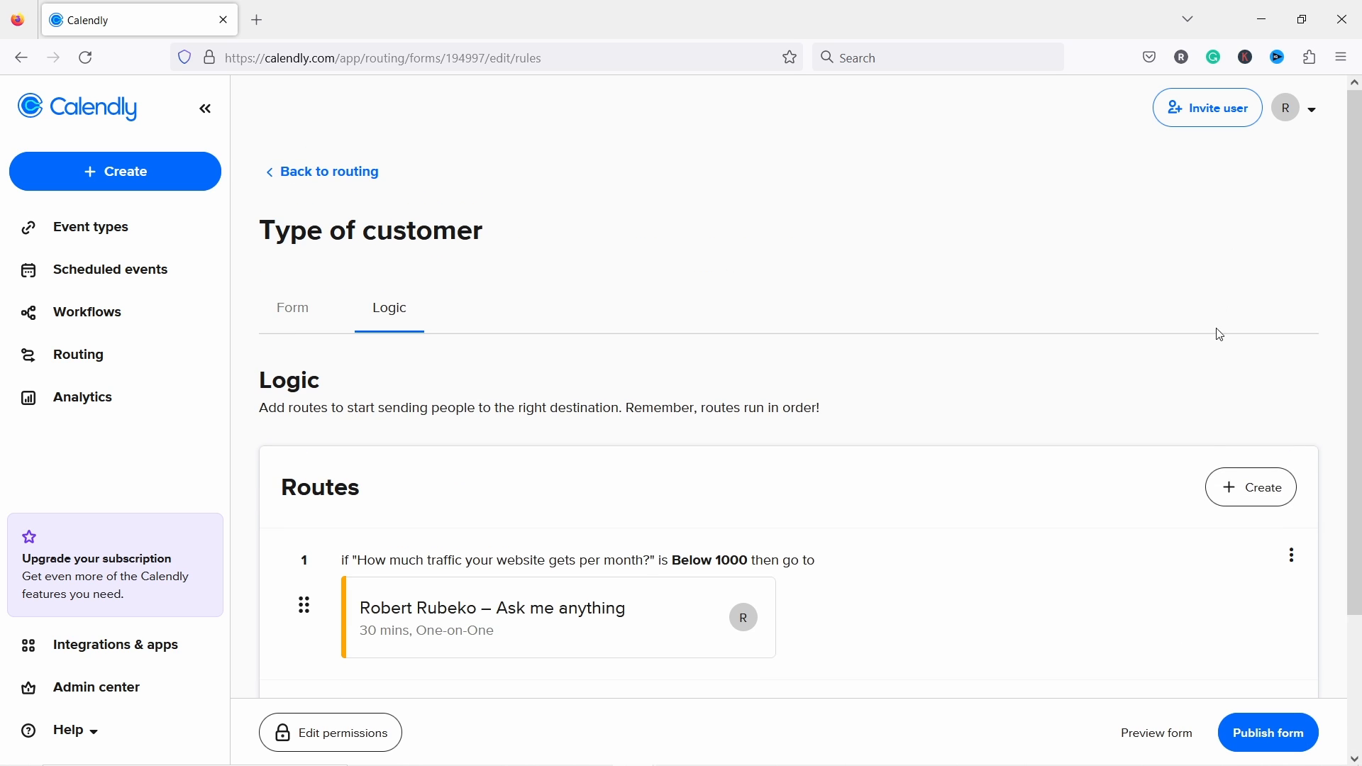
Step: Create a form-answers route with the condition 'traffic question is 1000-10000'
left_click(1265, 493)
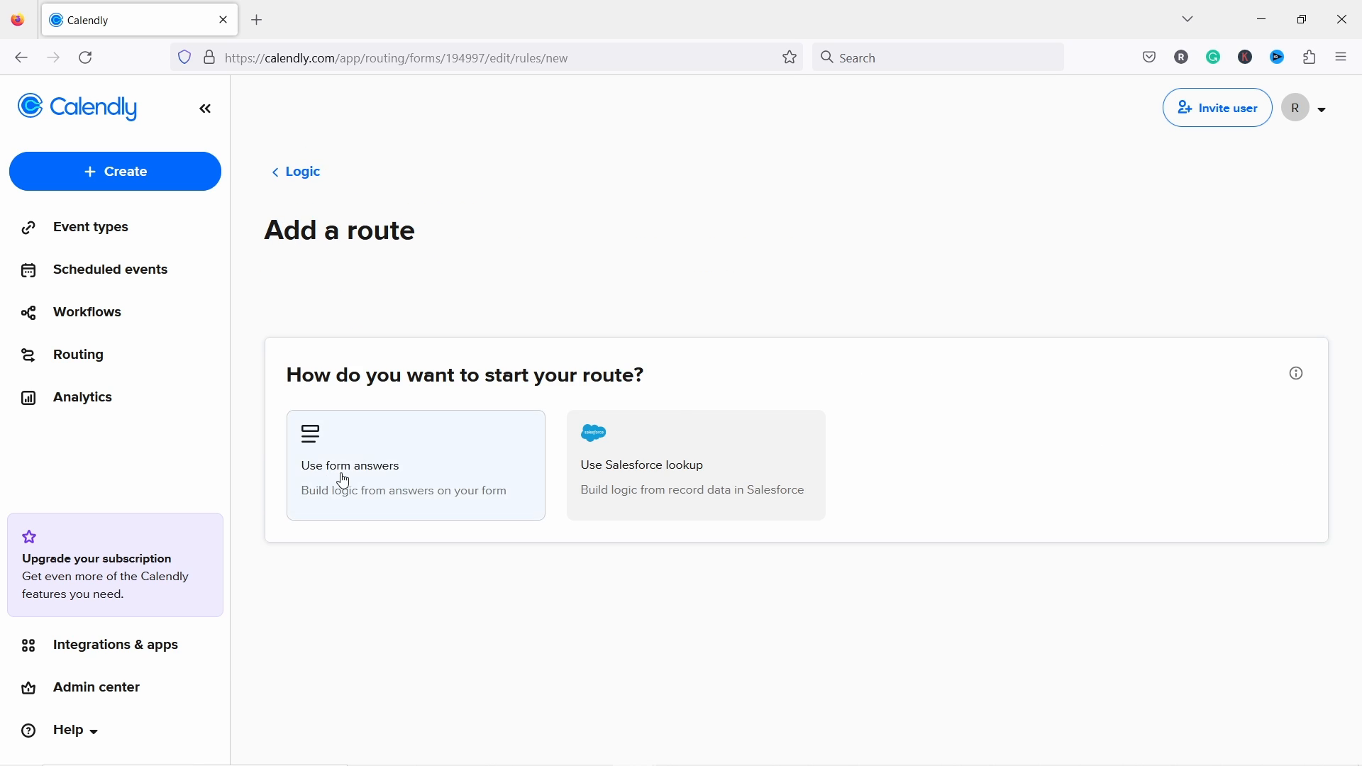
left_click(354, 469)
left_click(455, 363)
left_click(452, 421)
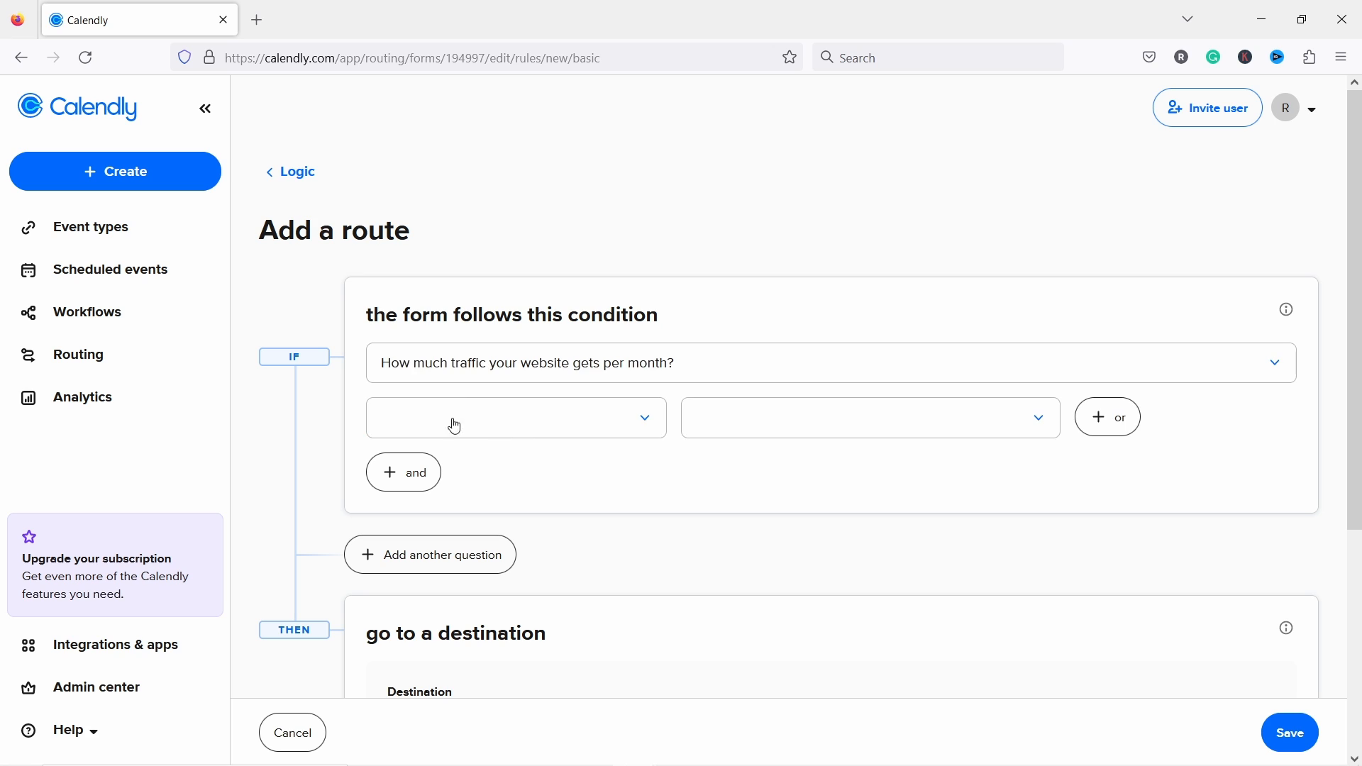
left_click(459, 417)
left_click(600, 458)
left_click(747, 433)
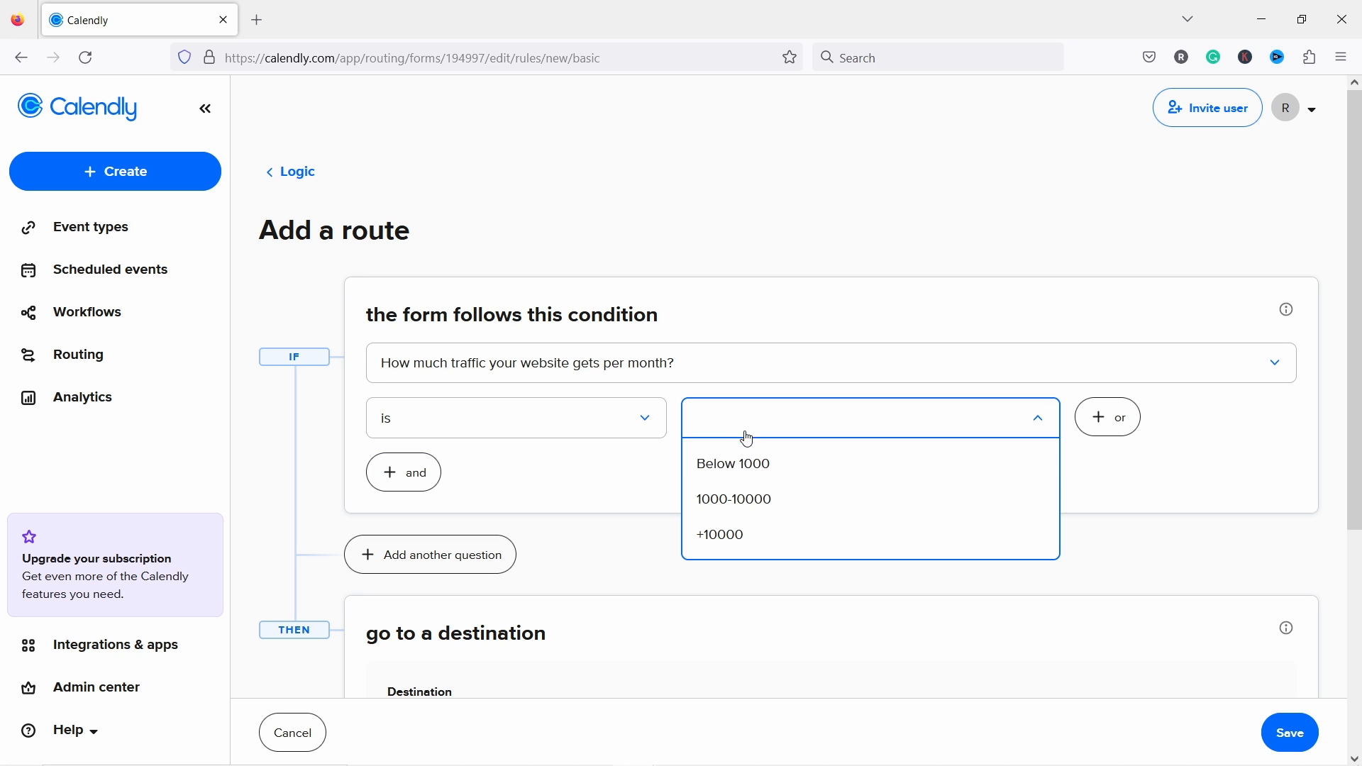
left_click(743, 501)
Step: Point this route at the 30 Minute Meeting event type and save it
scroll(649, 259, "down", 2)
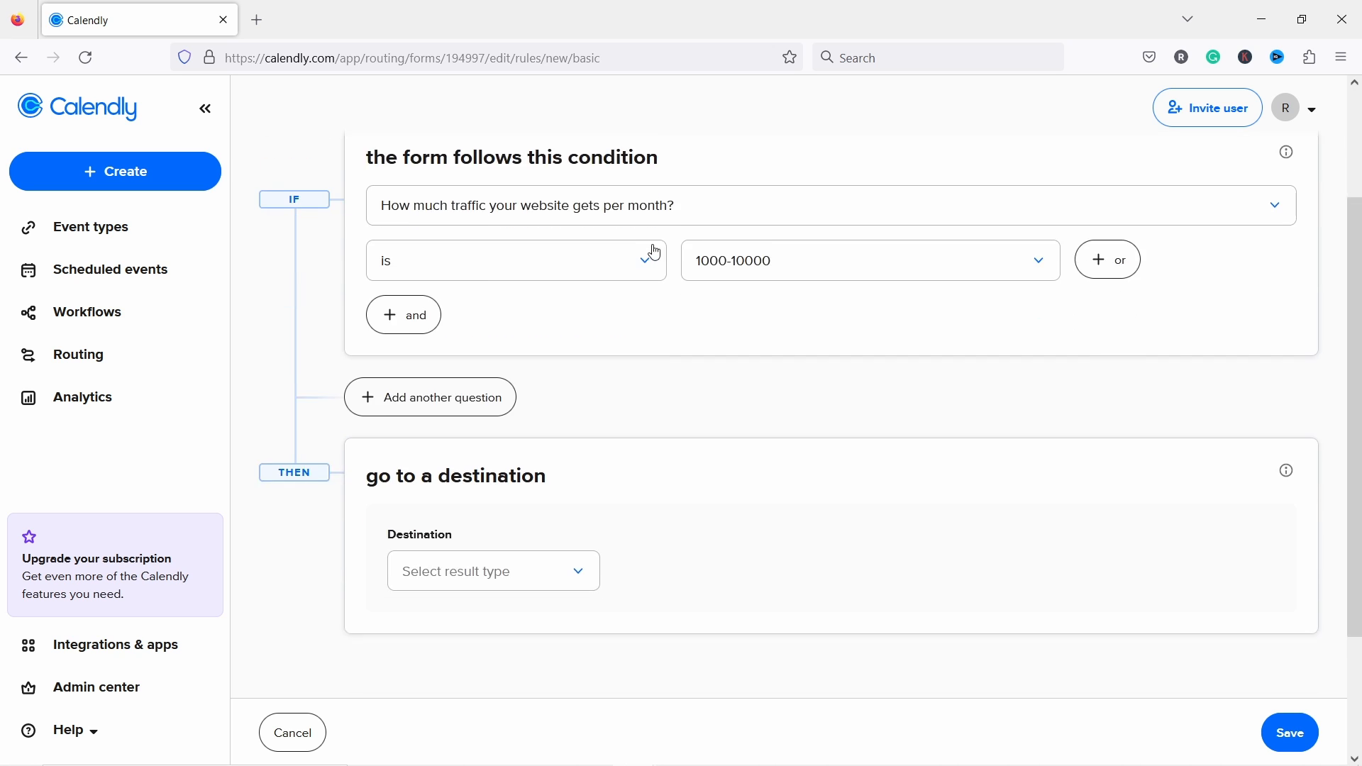
left_click(472, 550)
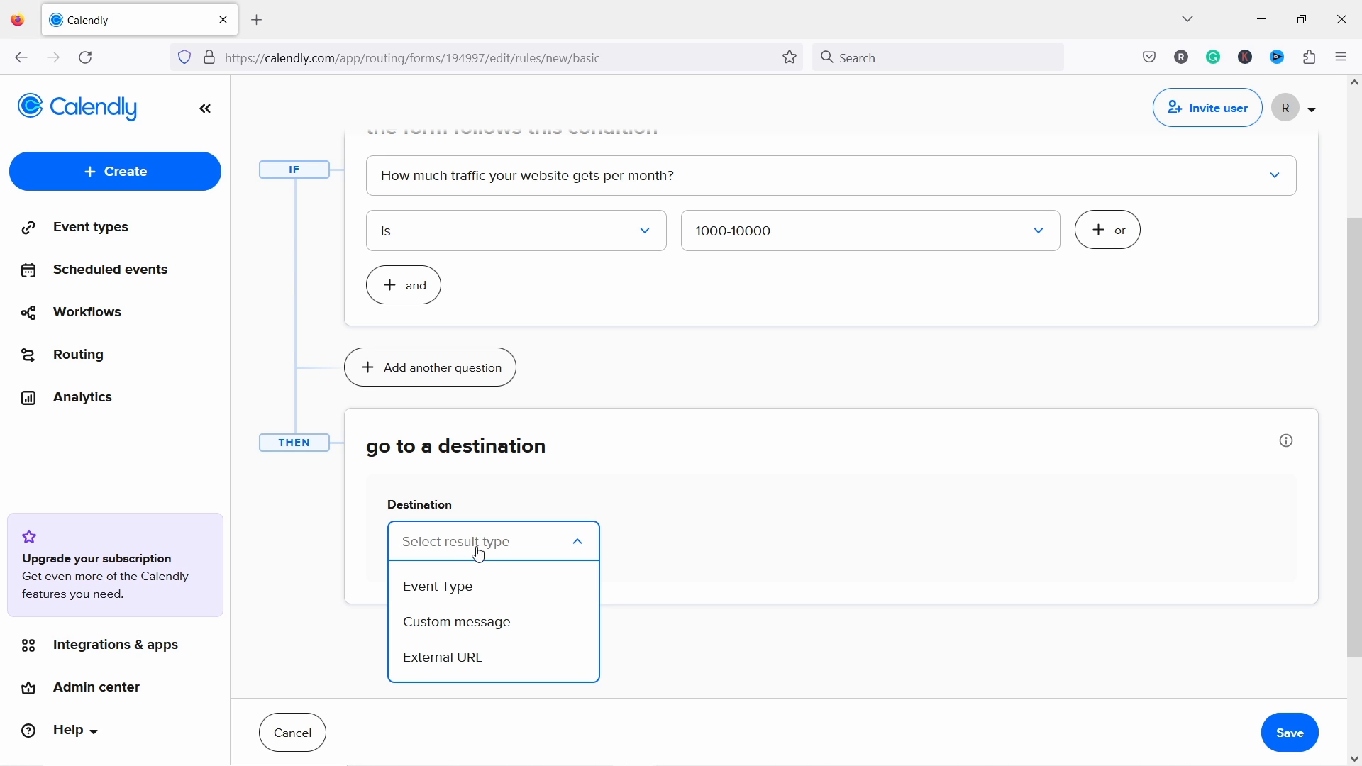
left_click(457, 588)
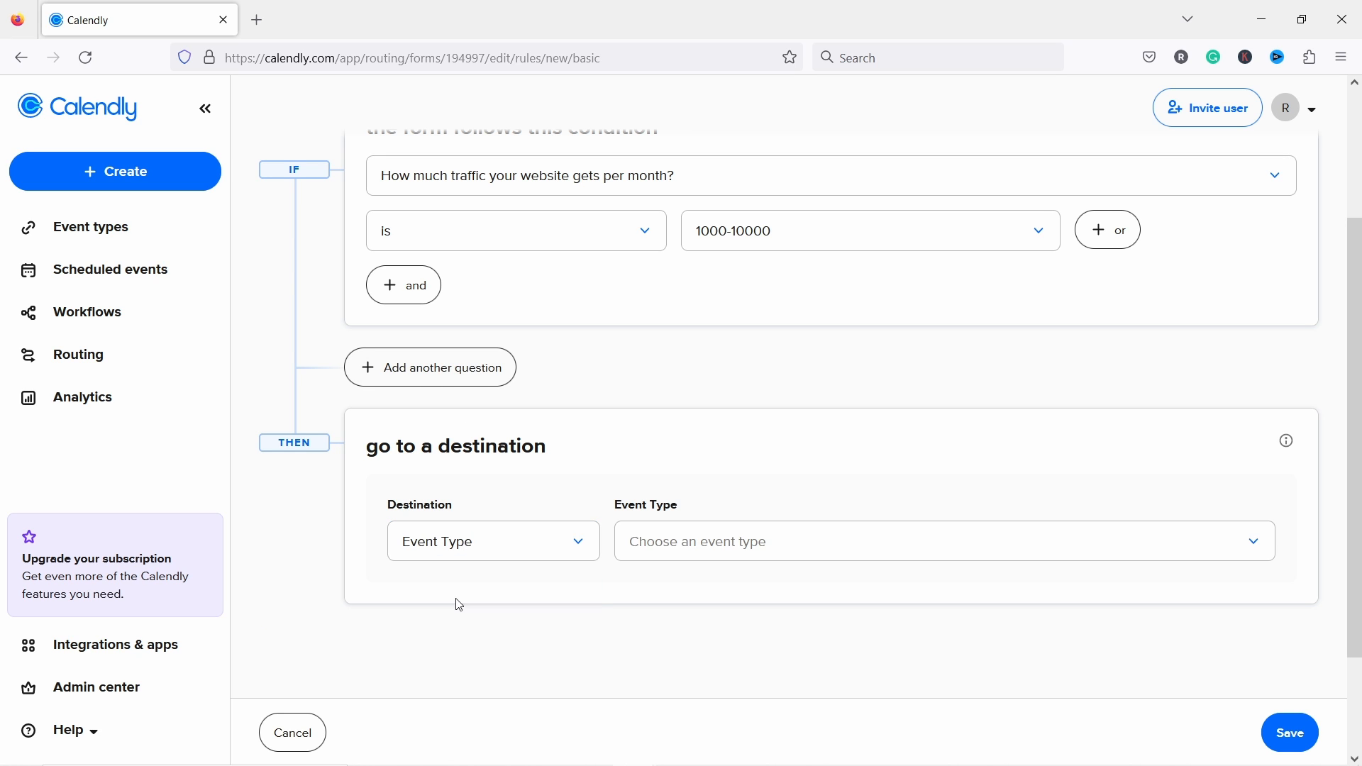
left_click(727, 559)
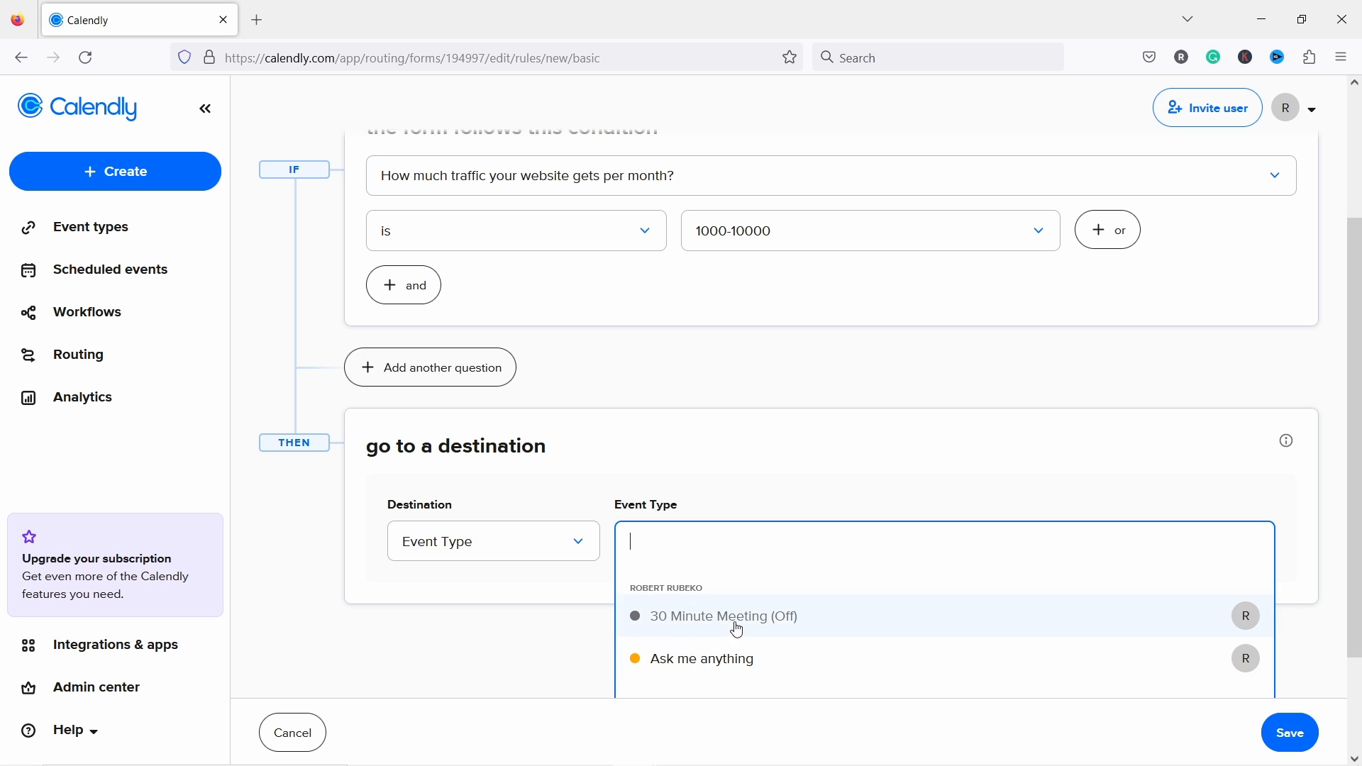
left_click(690, 625)
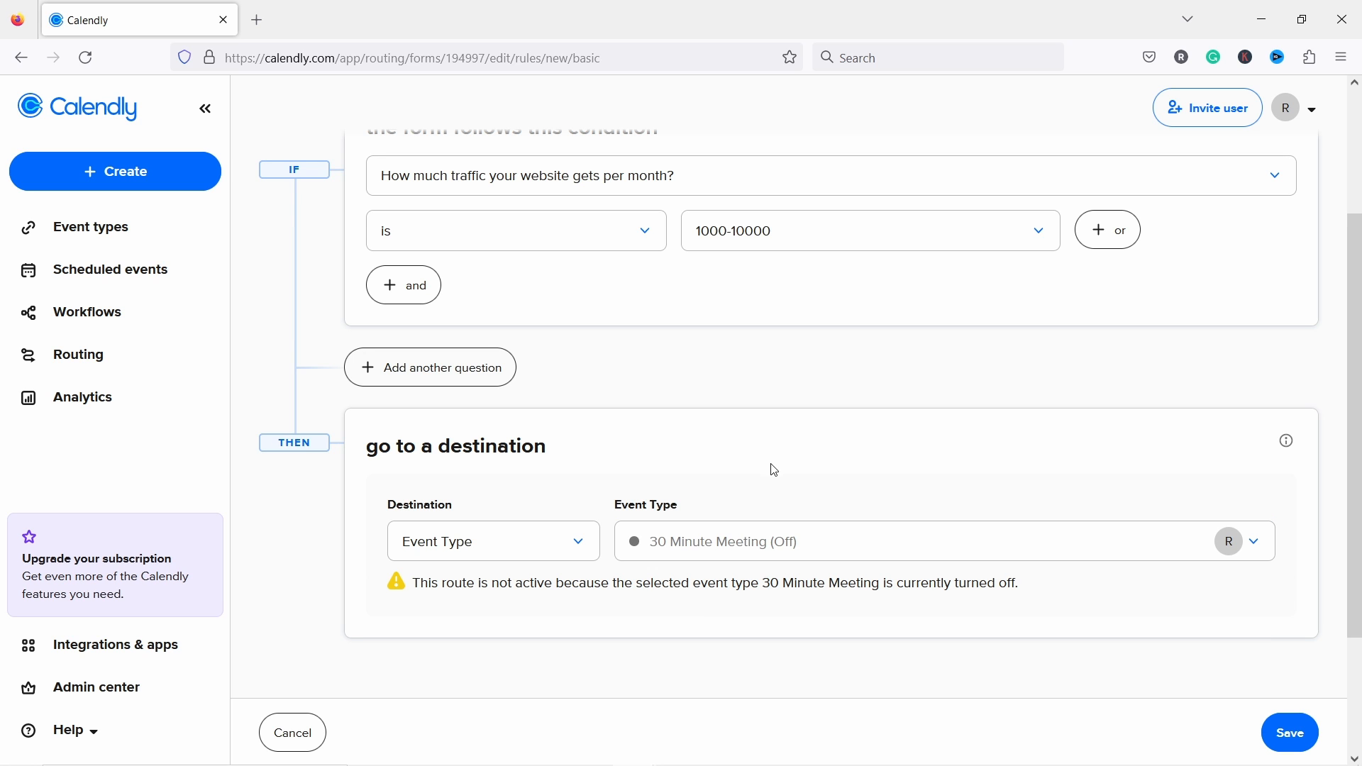
scroll(782, 446, "down", 2)
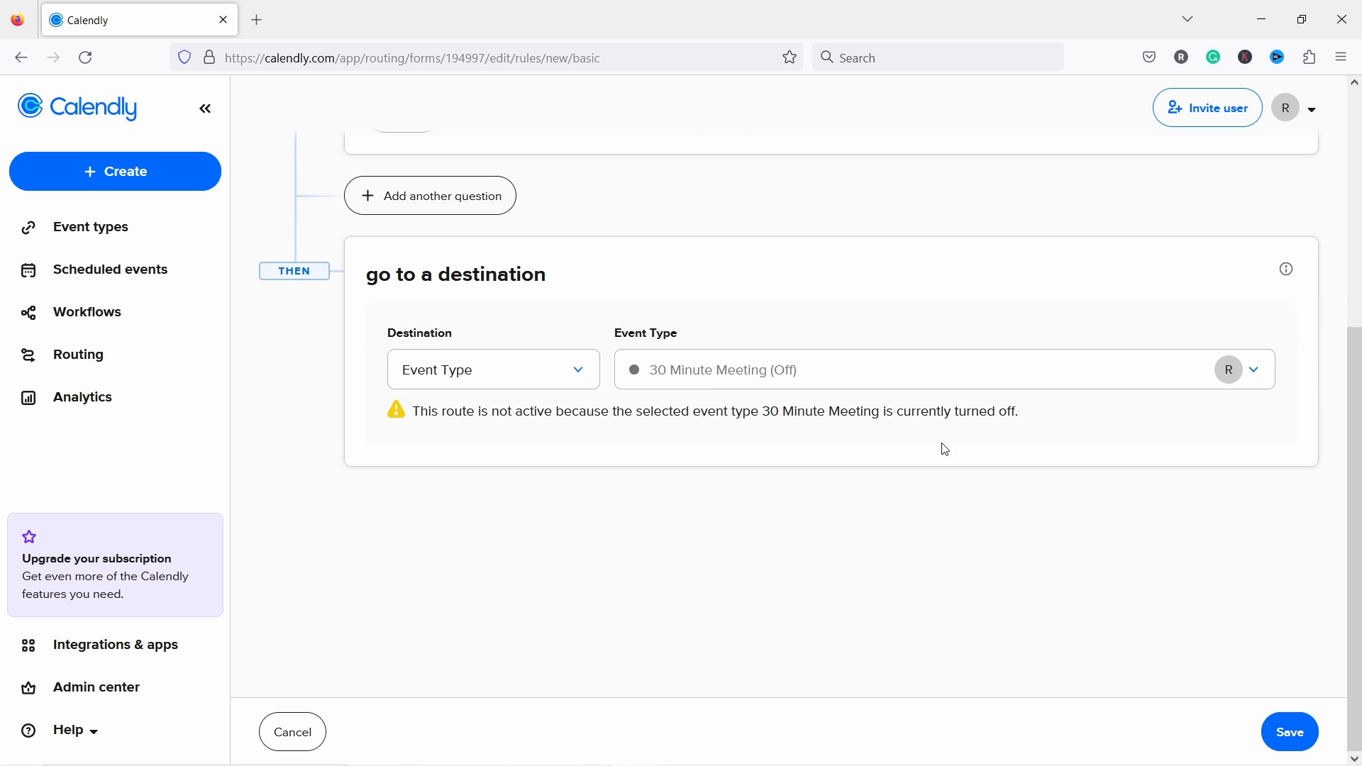
left_click(1282, 723)
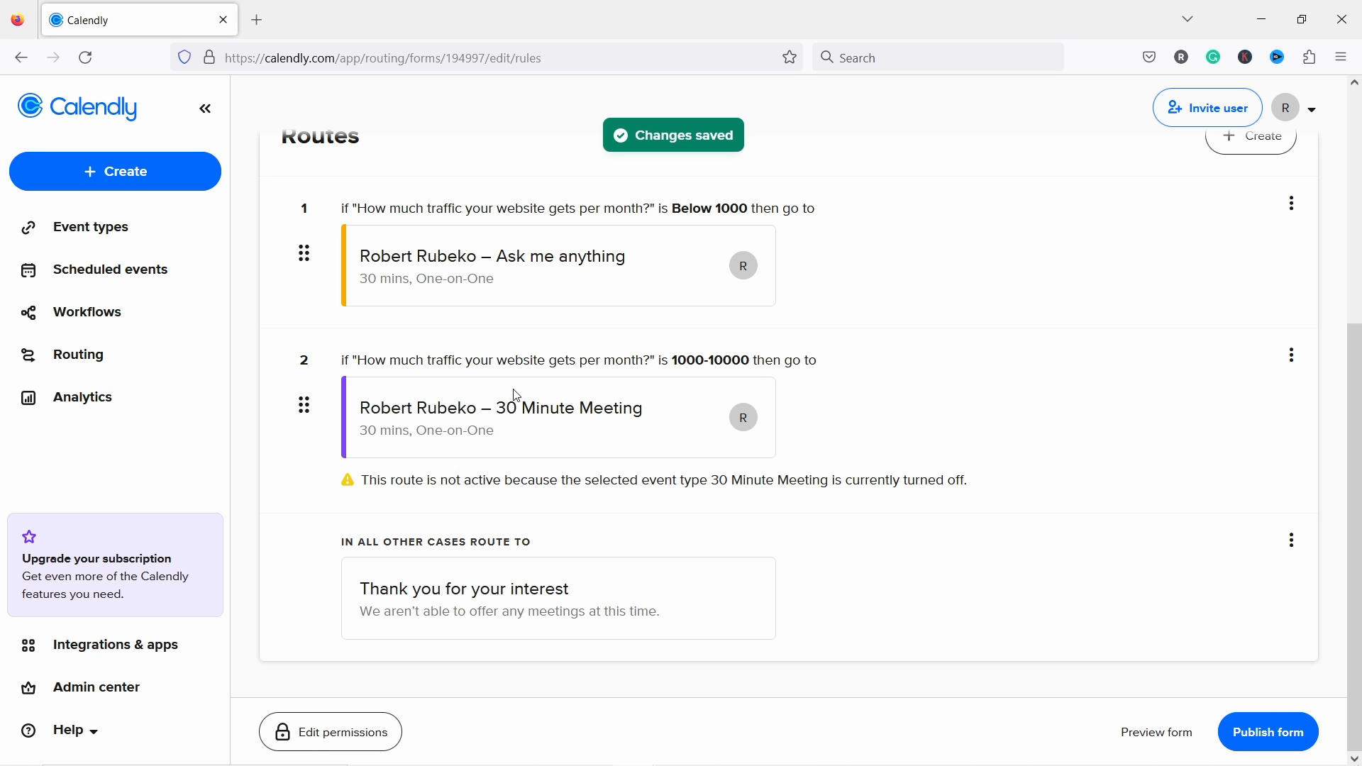
Step: Create a form-answers route with the condition 'traffic question is +10000'
left_click(1235, 142)
left_click(489, 432)
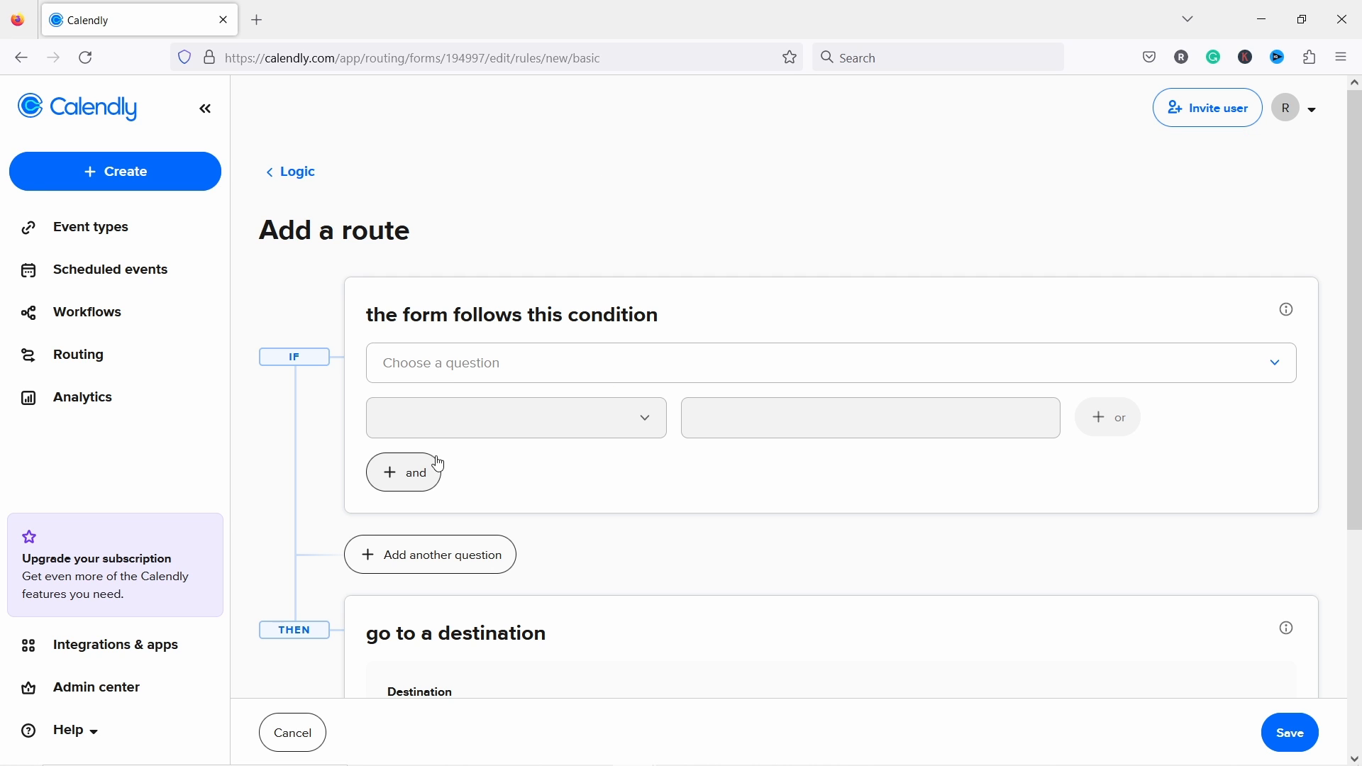
left_click(457, 359)
left_click(467, 424)
left_click(599, 422)
left_click(474, 467)
left_click(773, 432)
left_click(758, 537)
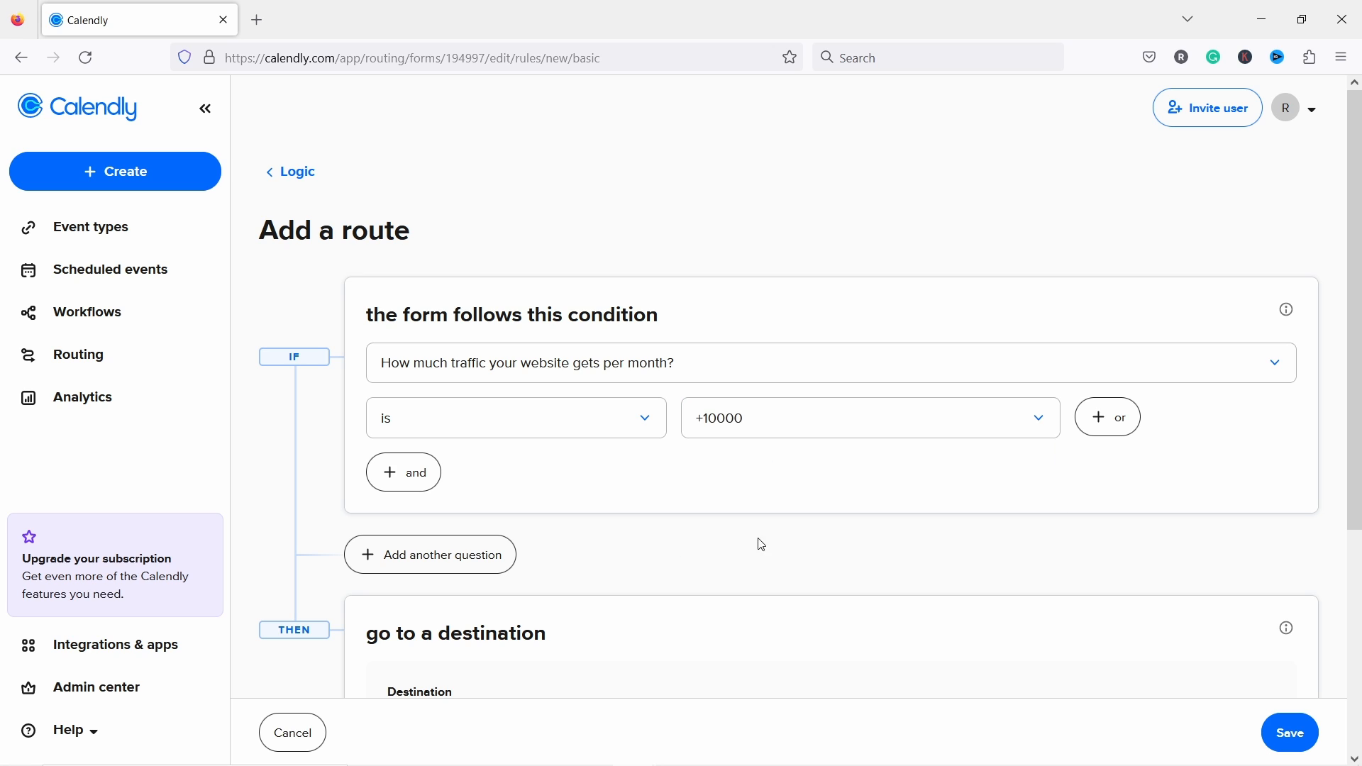
Step: Set the destination to a custom message with the default 'Thank you for your interest' text and save
scroll(702, 355, "down", 4)
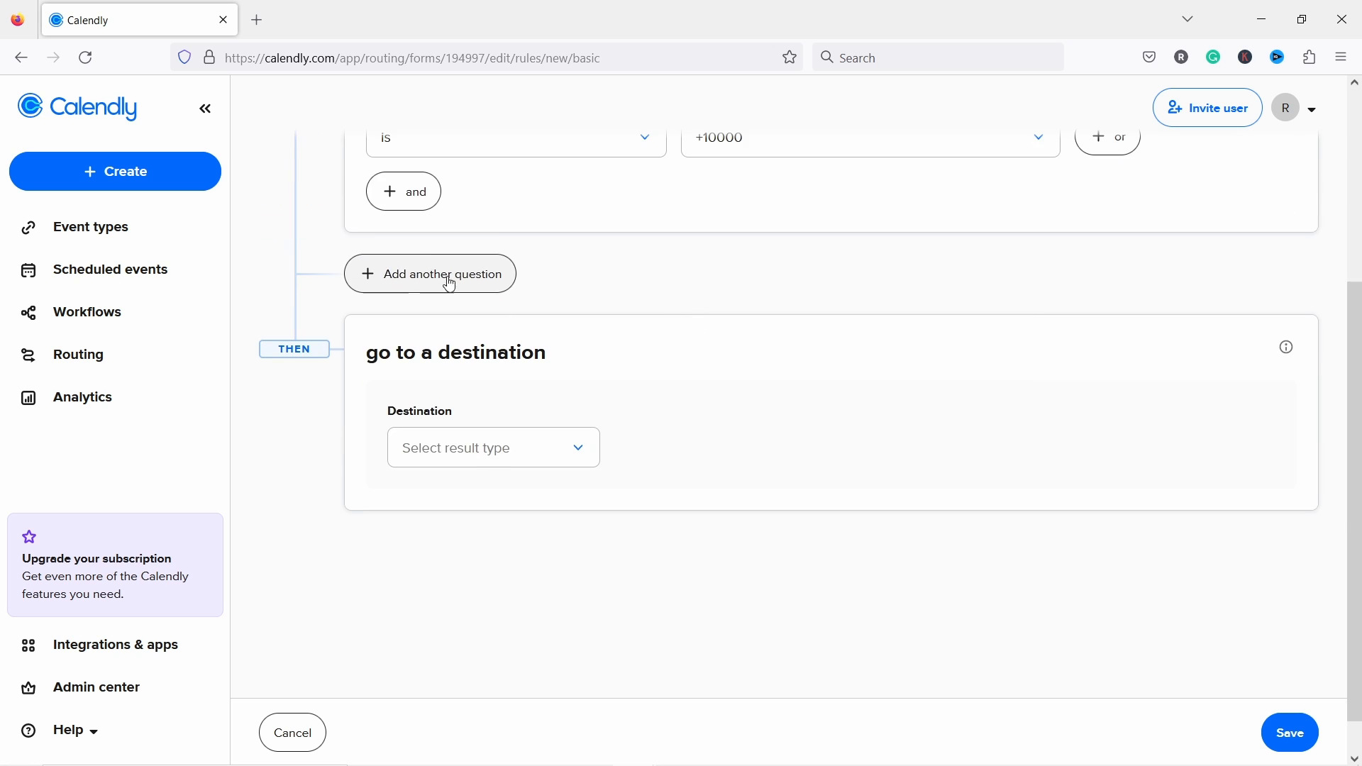
left_click(496, 449)
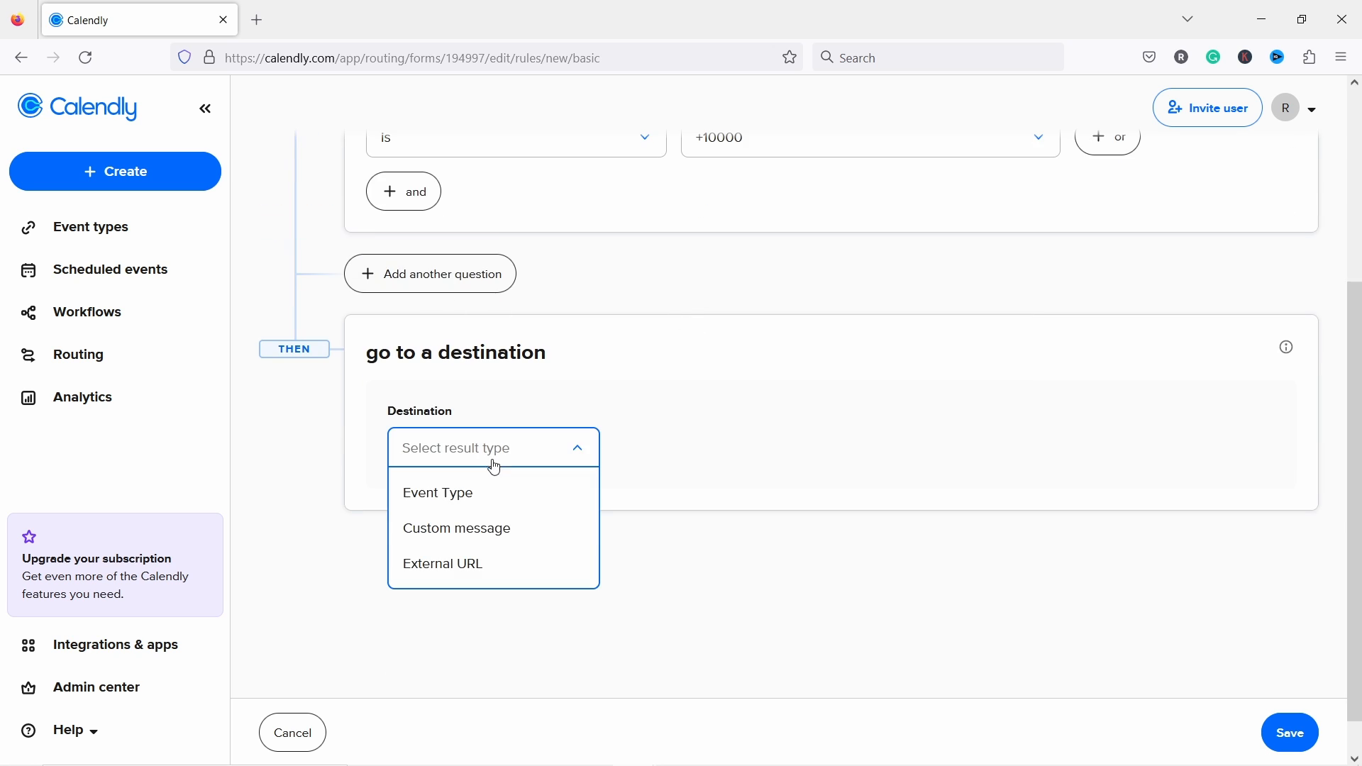
left_click(491, 543)
scroll(566, 481, "down", 2)
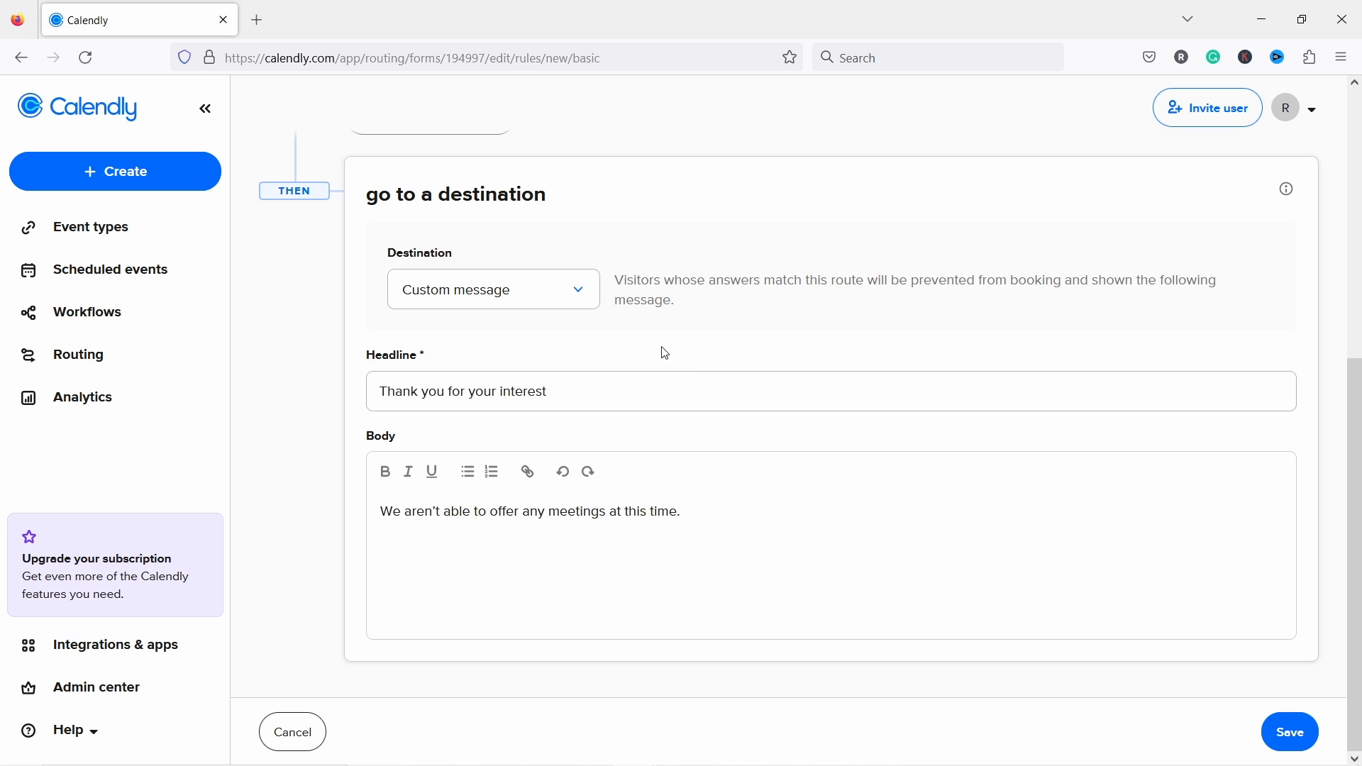
left_click(522, 301)
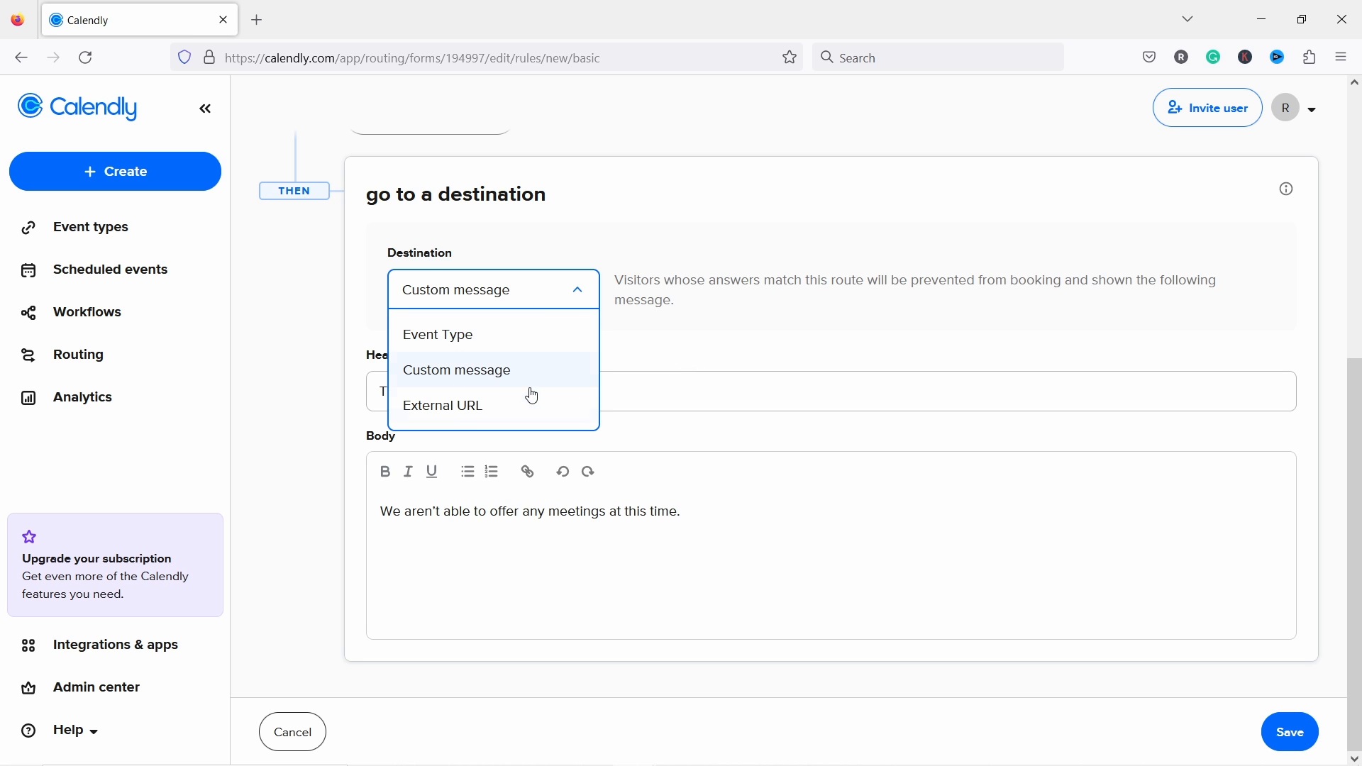
left_click(431, 338)
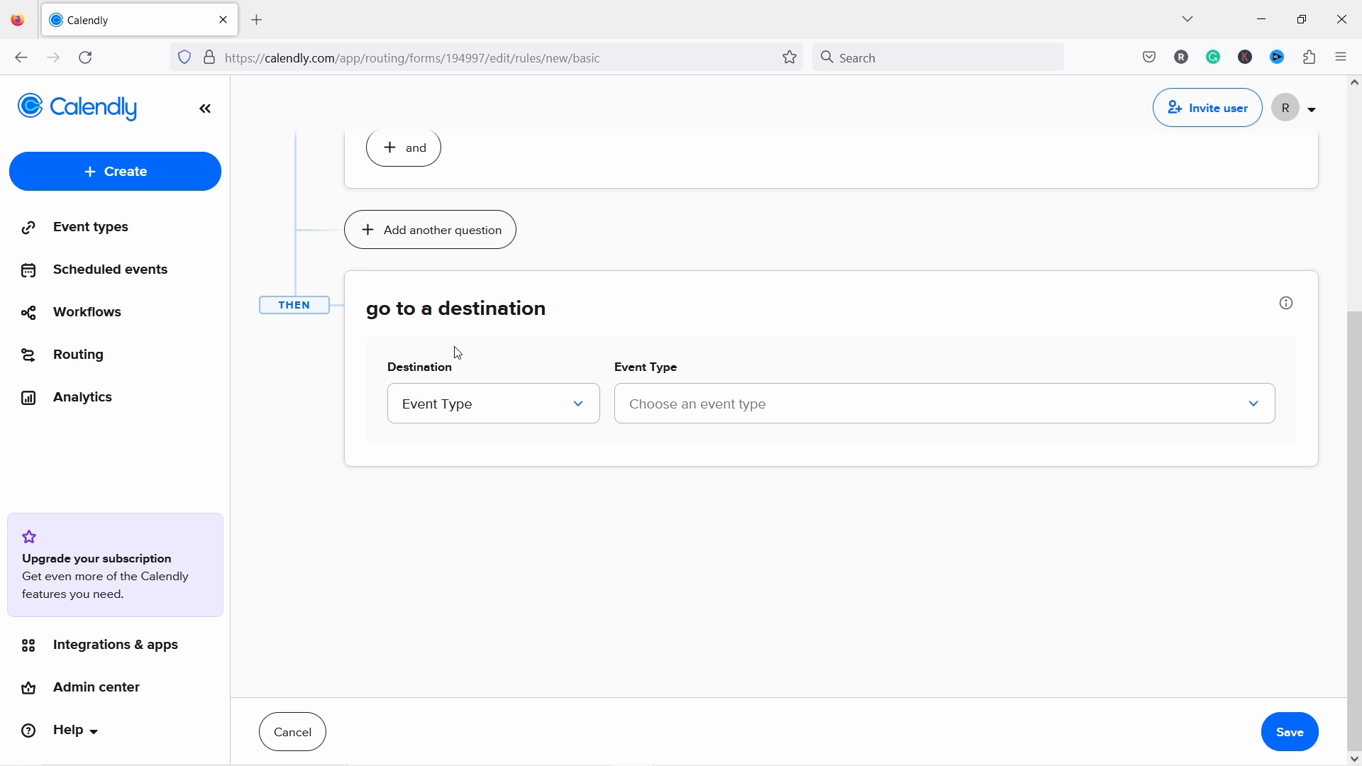
left_click(664, 405)
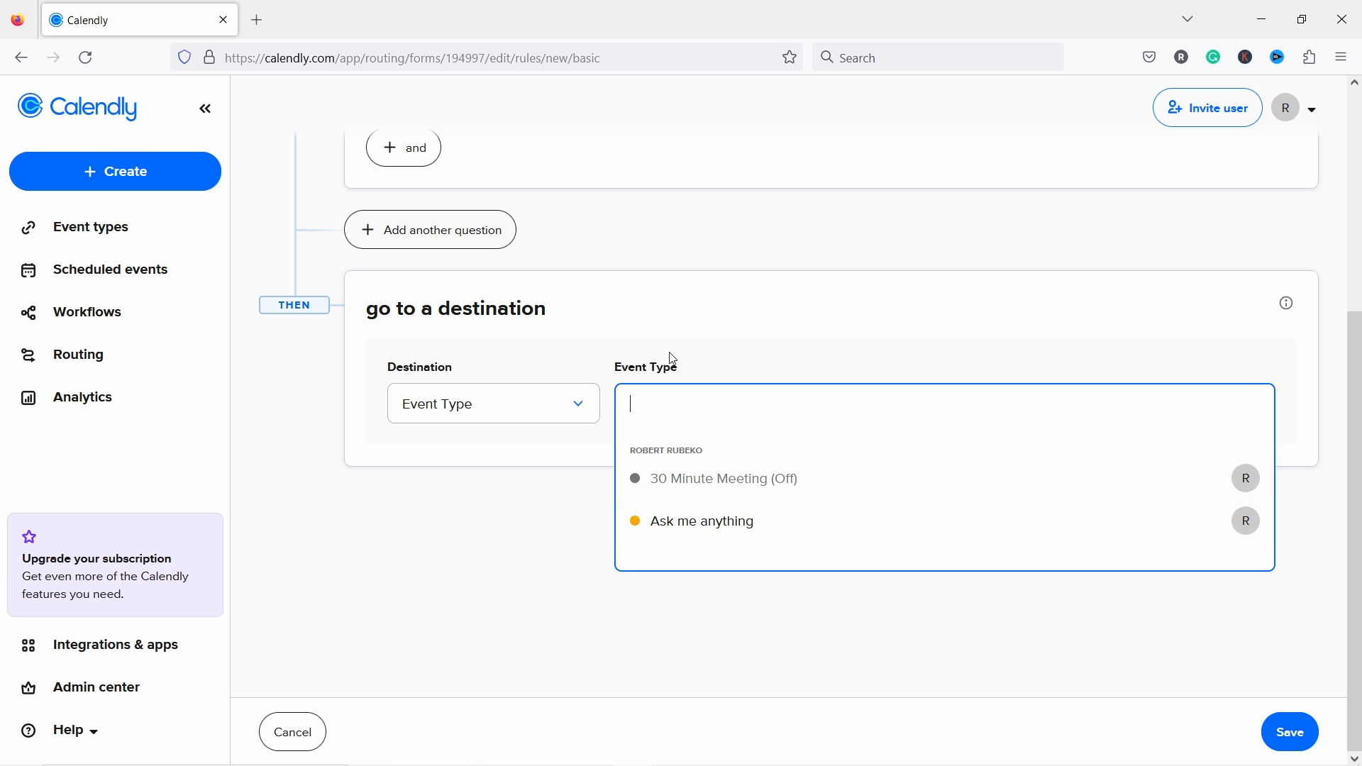
left_click(671, 301)
left_click(520, 405)
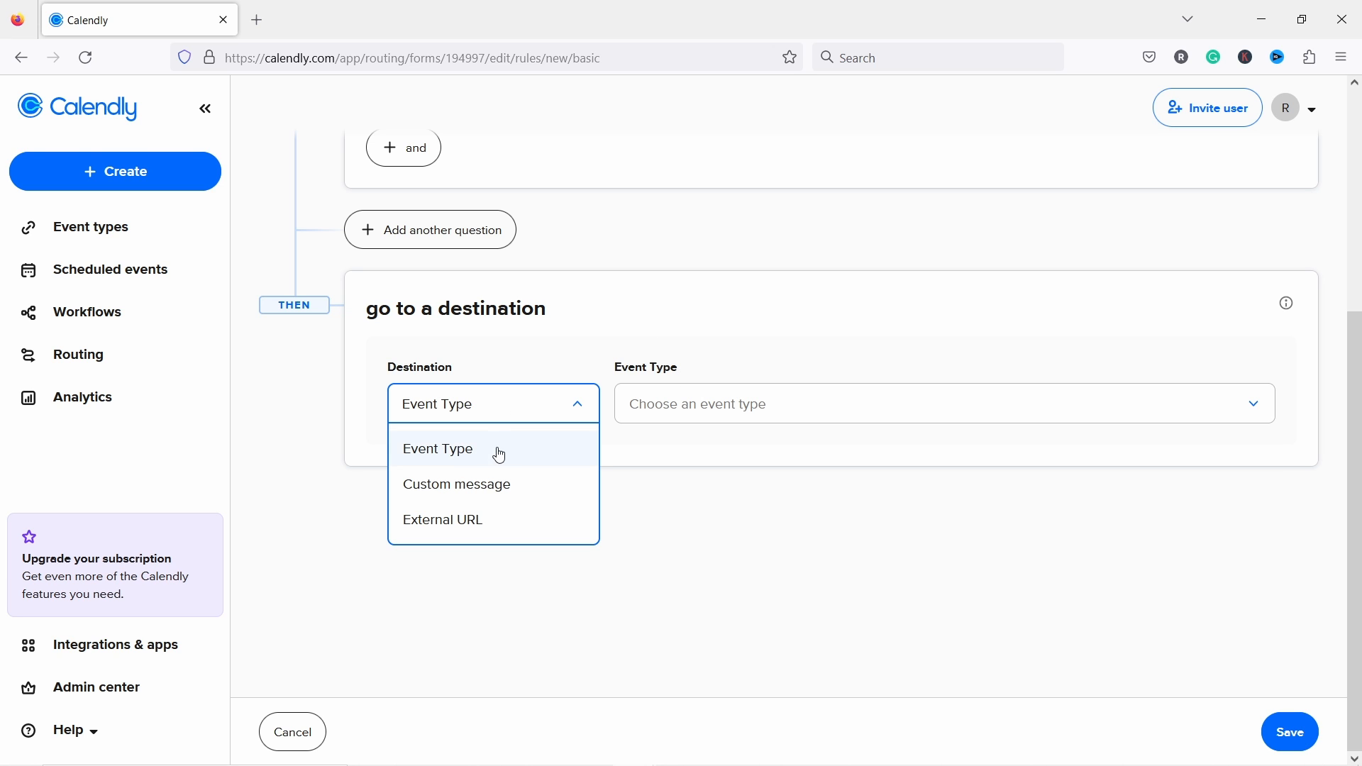
left_click(488, 484)
scroll(543, 441, "down", 2)
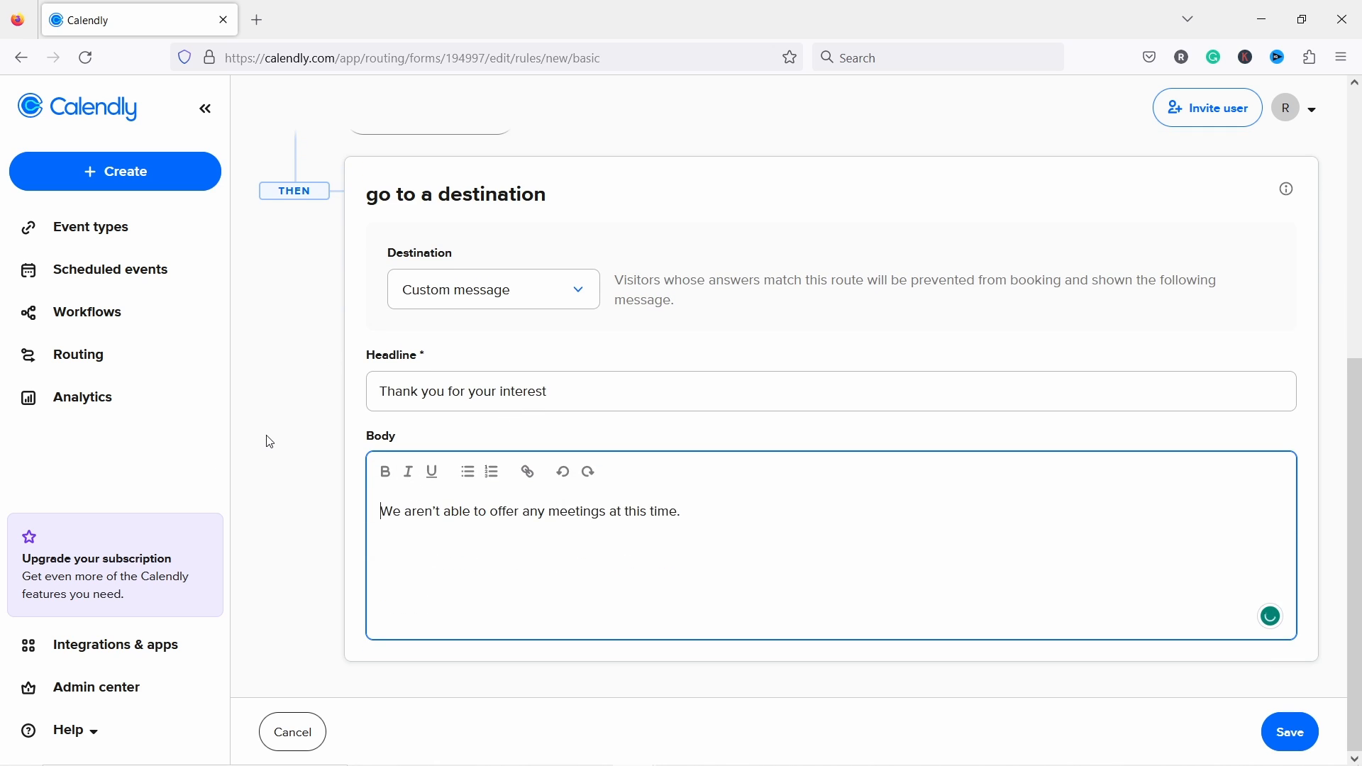
left_click(1292, 733)
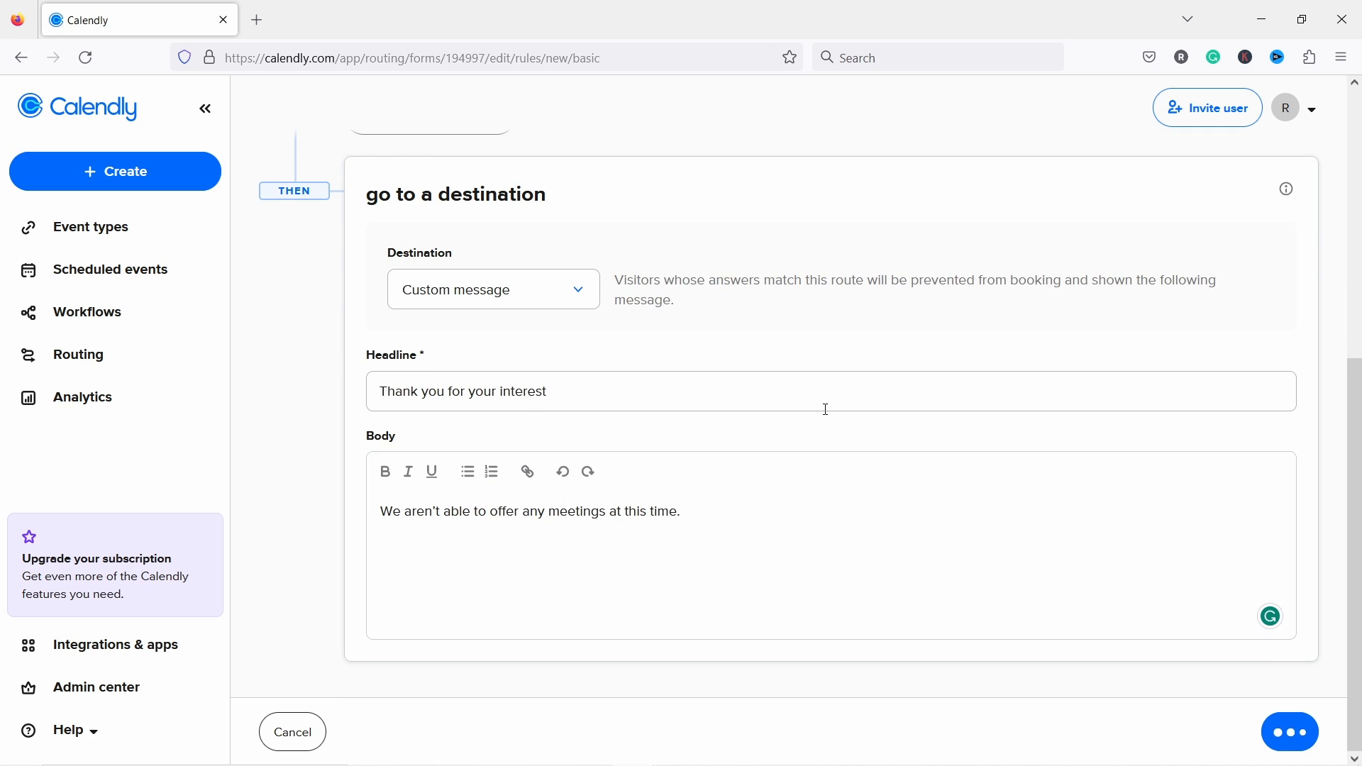
scroll(492, 304, "up", 5)
Step: Review the three routes, then publish the form and copy its link from the Share a link dialog
scroll(410, 236, "down", 2)
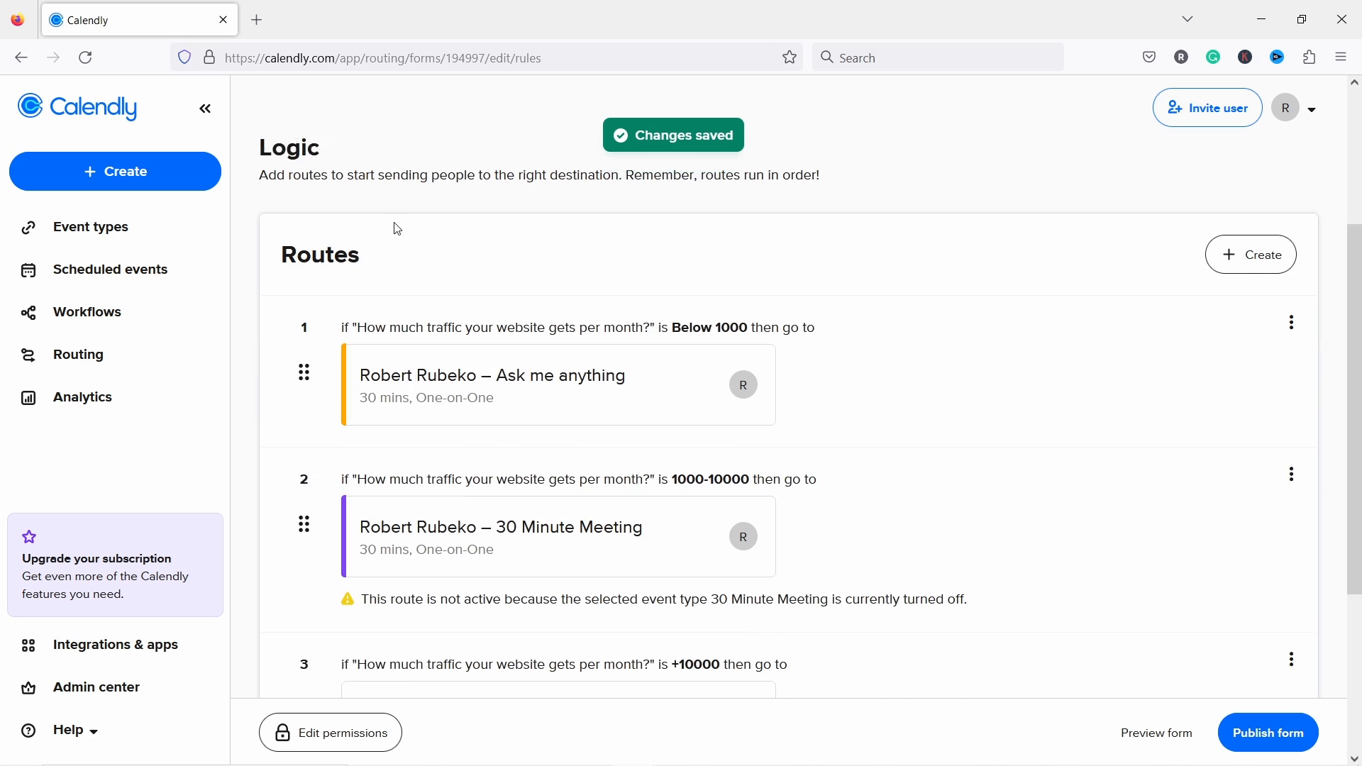
scroll(410, 236, "down", 1)
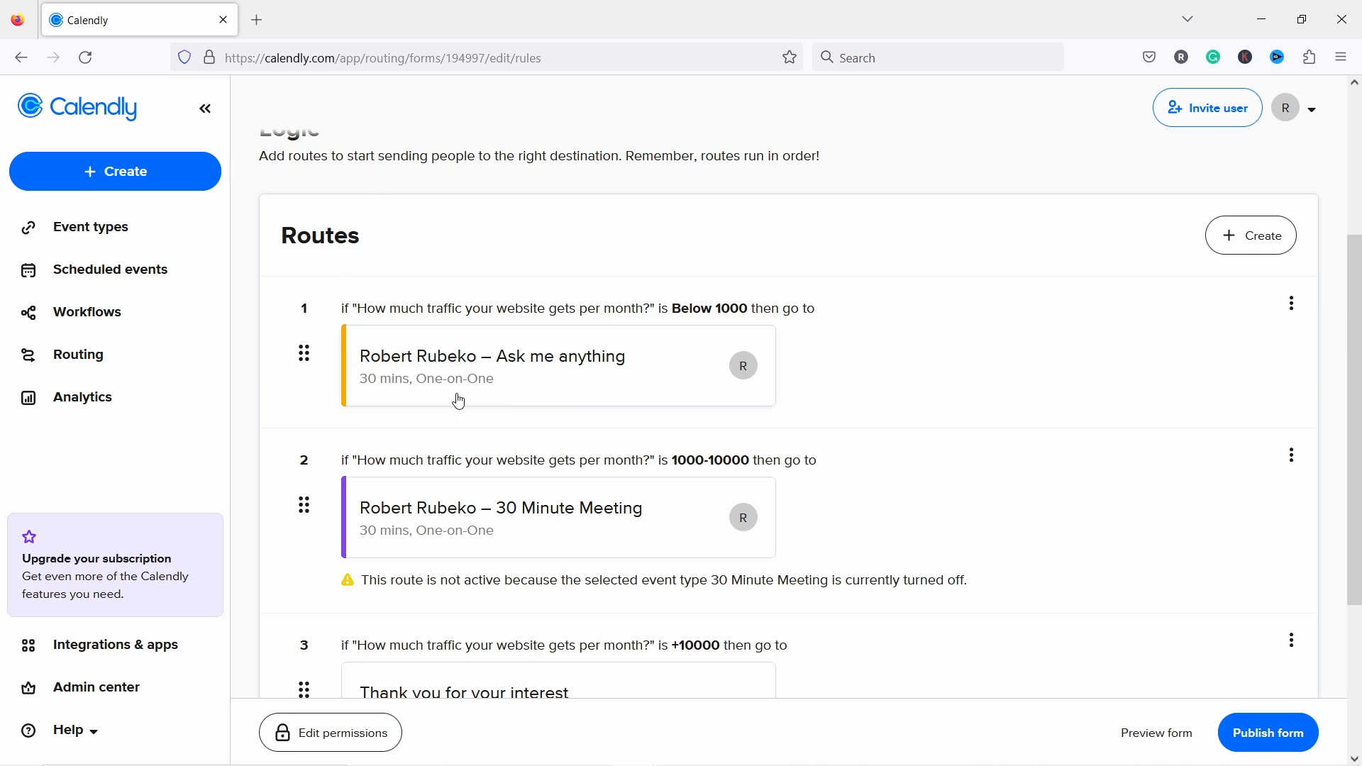
scroll(548, 381, "down", 3)
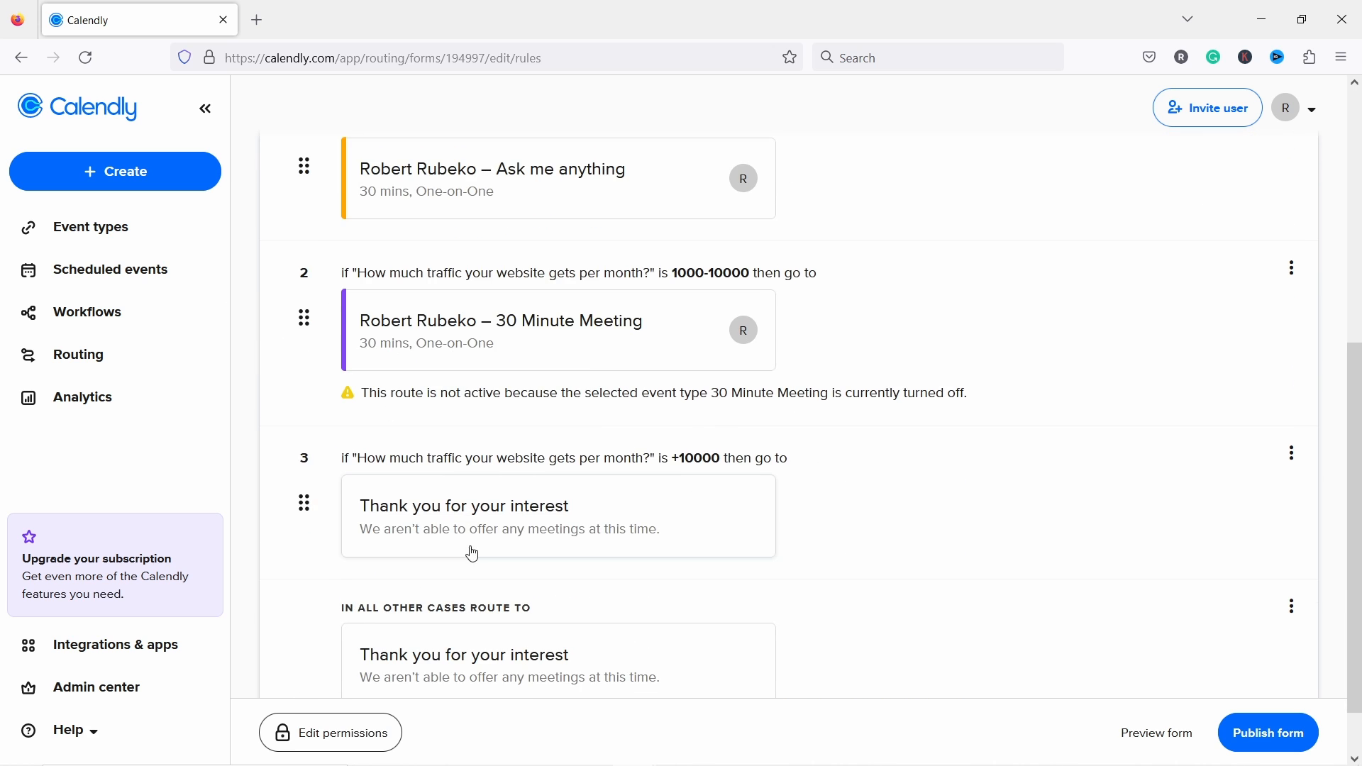
scroll(496, 551, "down", 1)
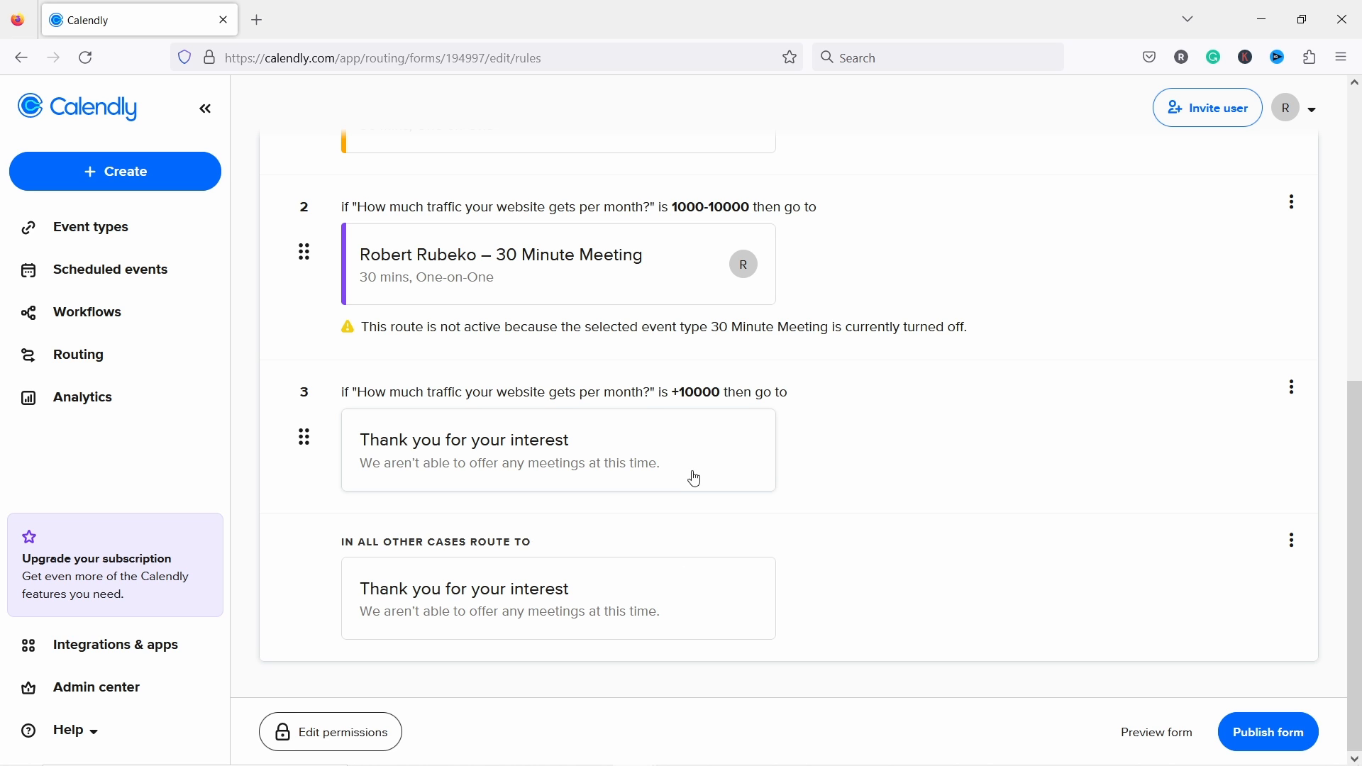
scroll(522, 310, "up", 3)
scroll(561, 301, "down", 3)
scroll(1104, 383, "up", 6)
scroll(1121, 393, "down", 6)
left_click(1284, 735)
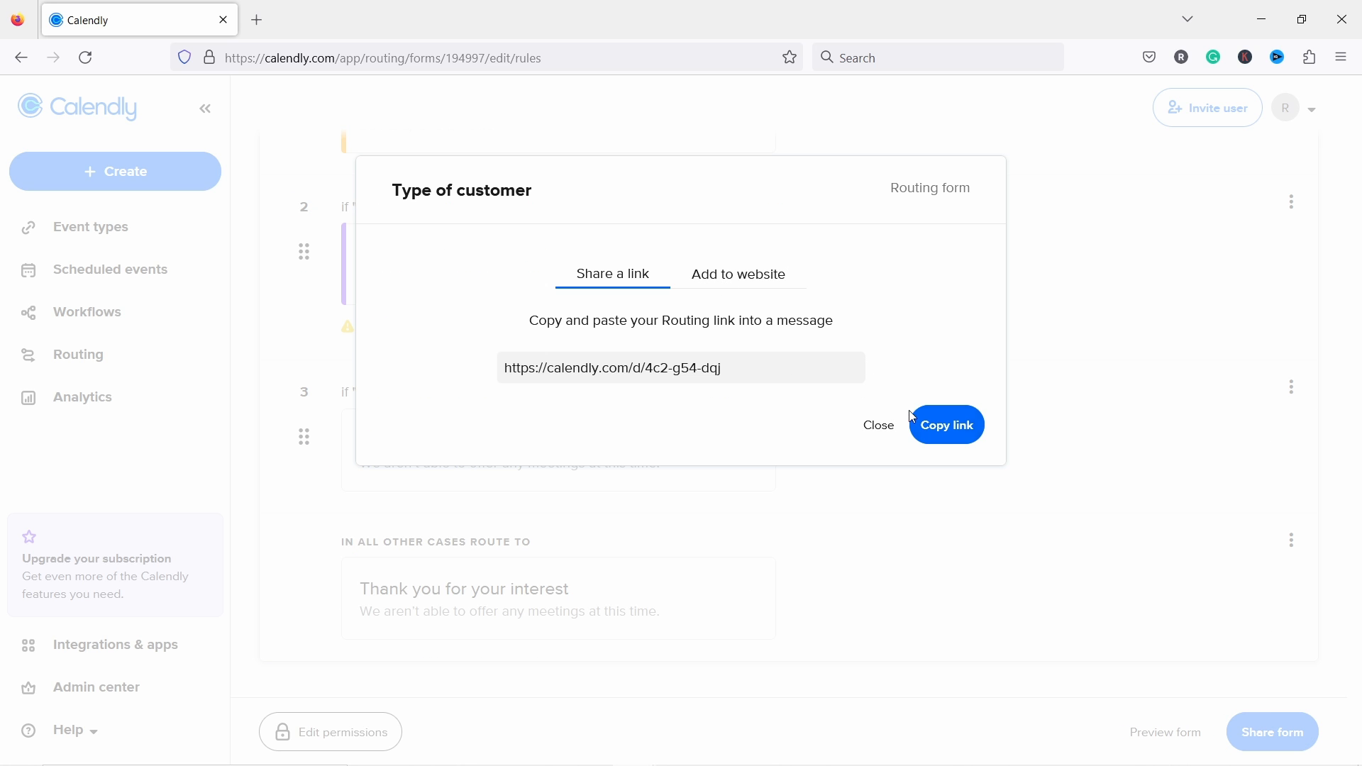
left_click(949, 432)
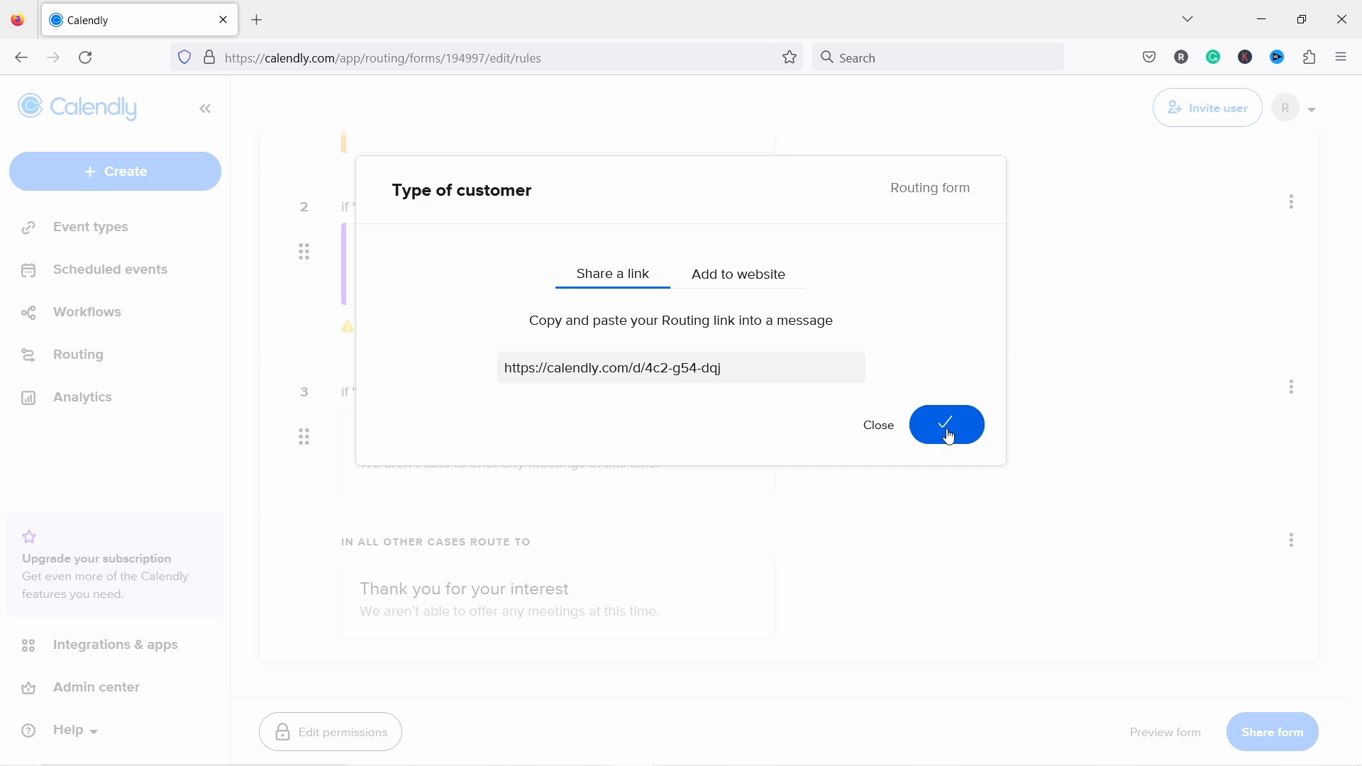
Step: Open the copied routing link in a new tab, answer Below 1000 for traffic, and submit
left_click(260, 21)
key("ctrl+v")
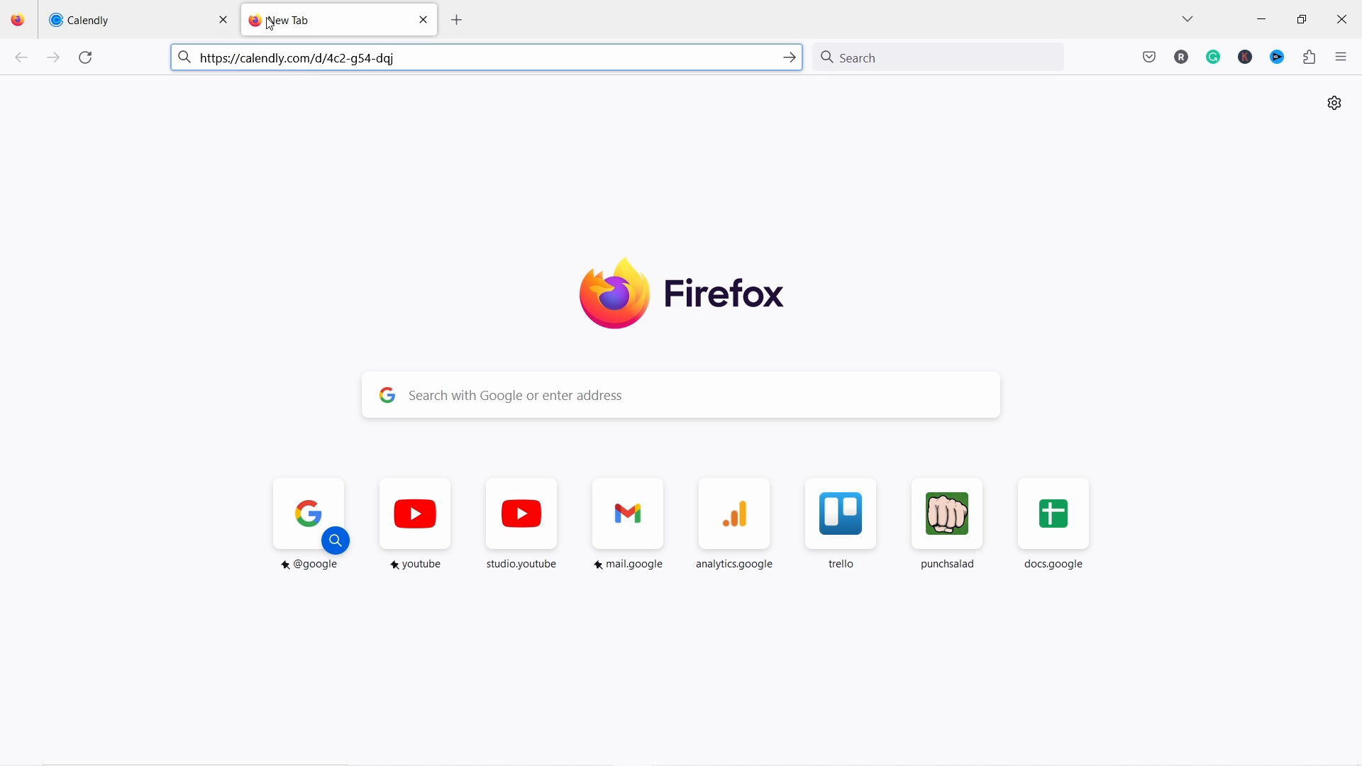
key("Return")
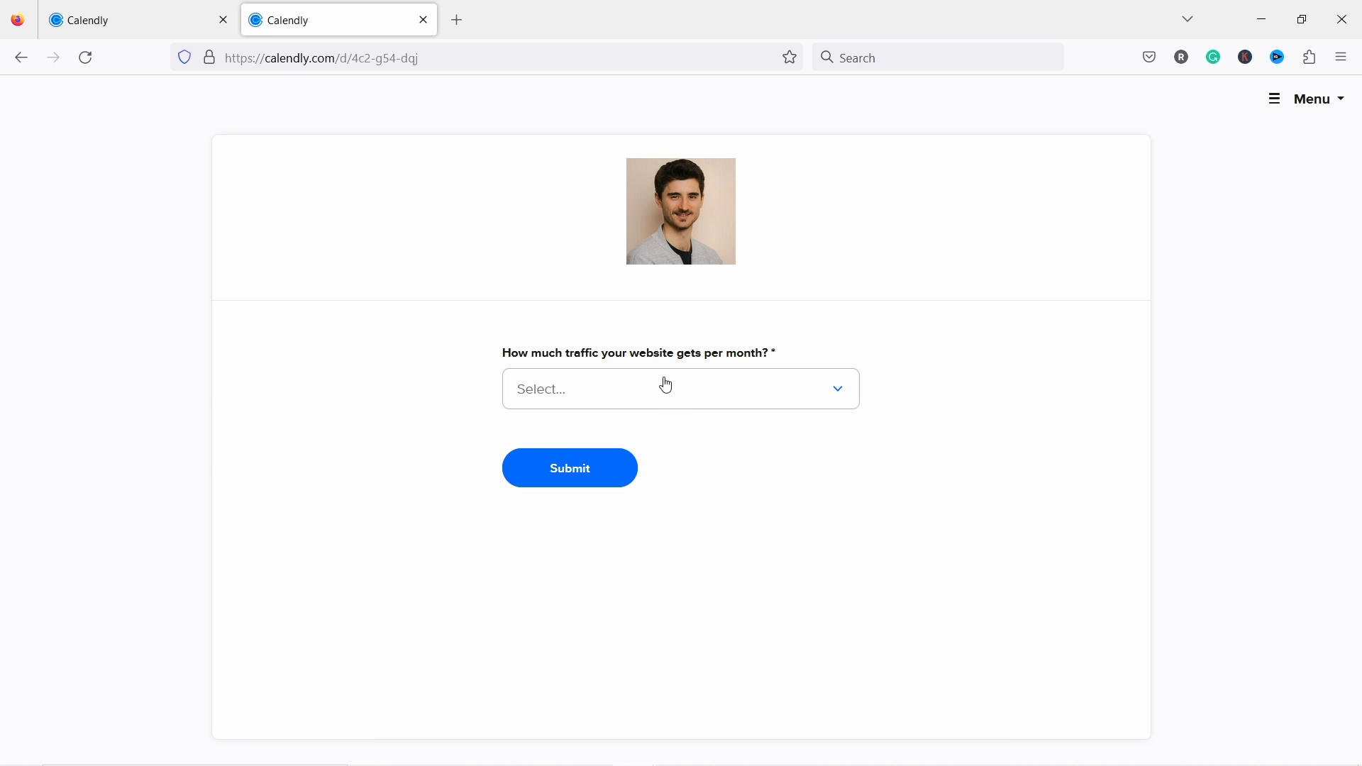
left_click(674, 401)
left_click(593, 473)
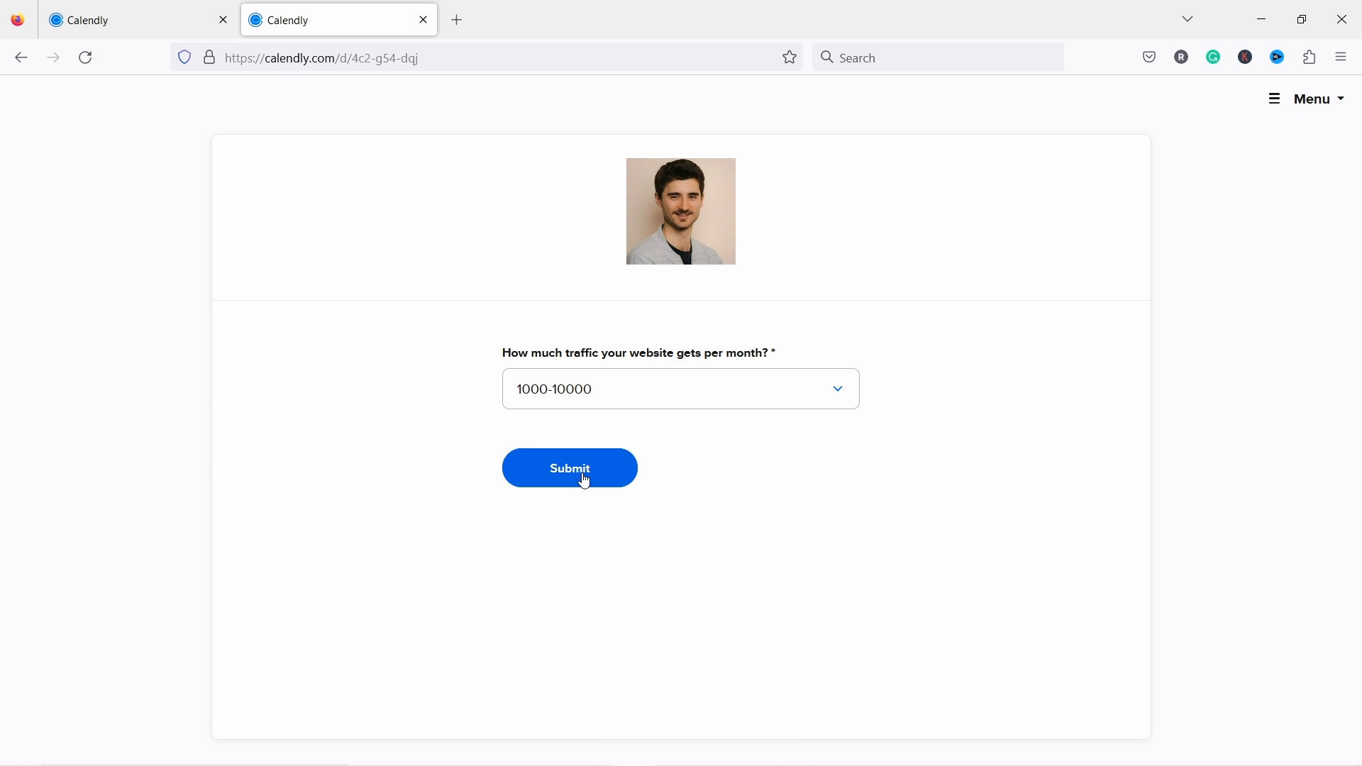
left_click(593, 395)
left_click(566, 434)
left_click(616, 477)
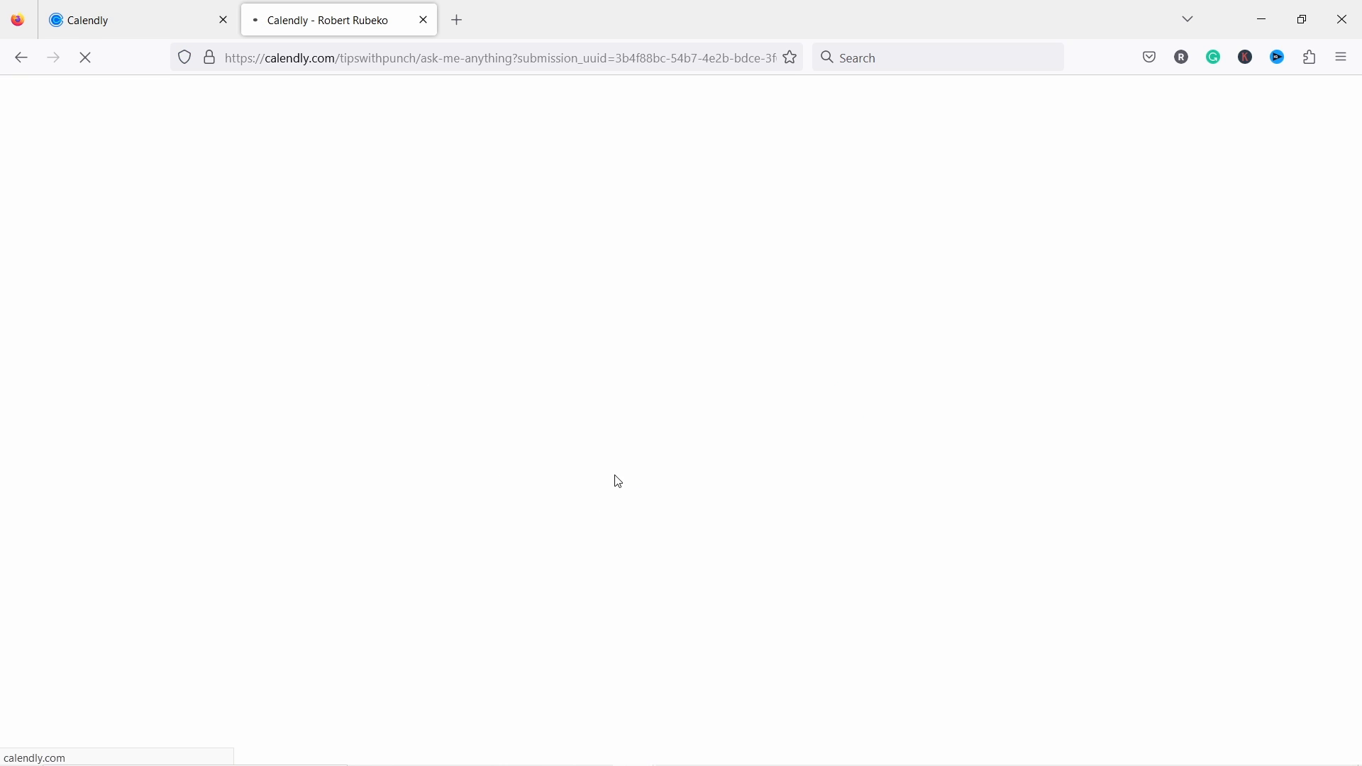
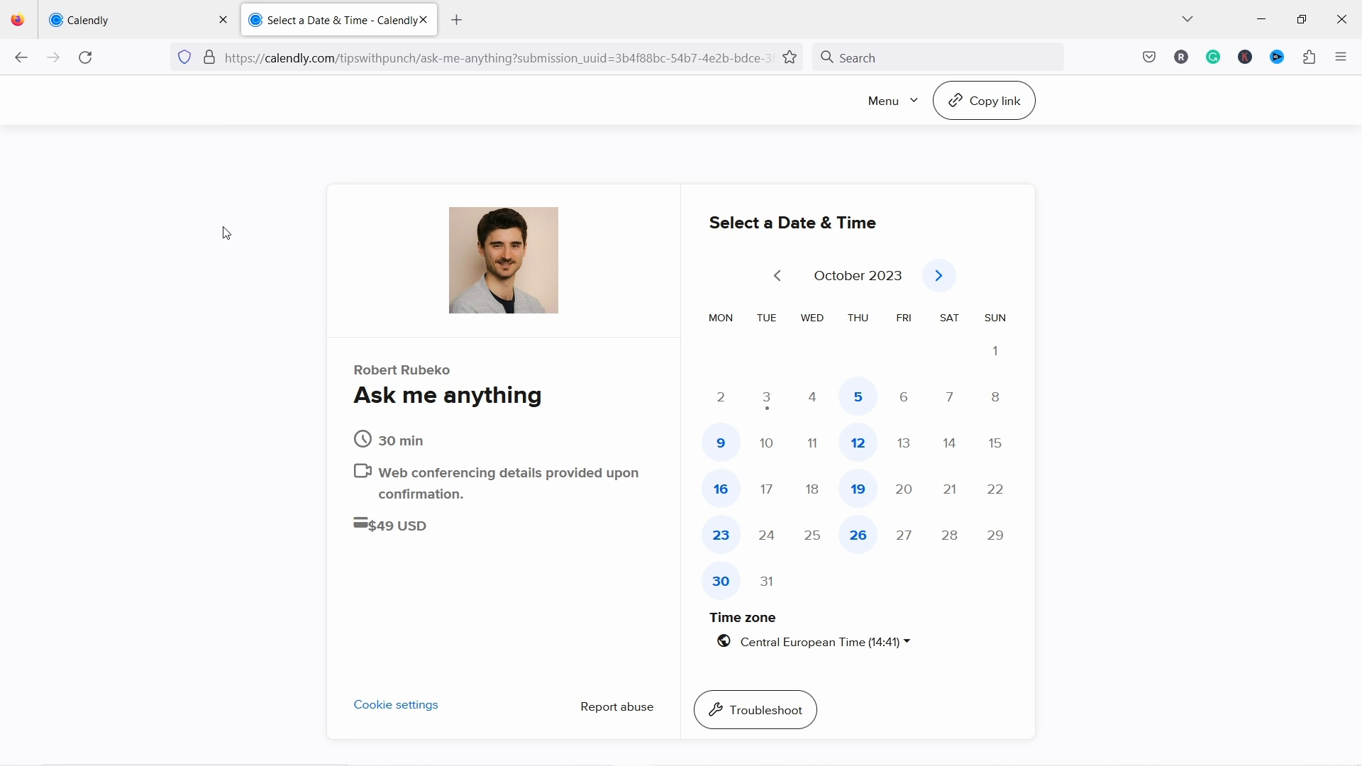
Step: Close the test booking tab and dismiss the Share a link dialog to return to the routing rules
left_click(424, 20)
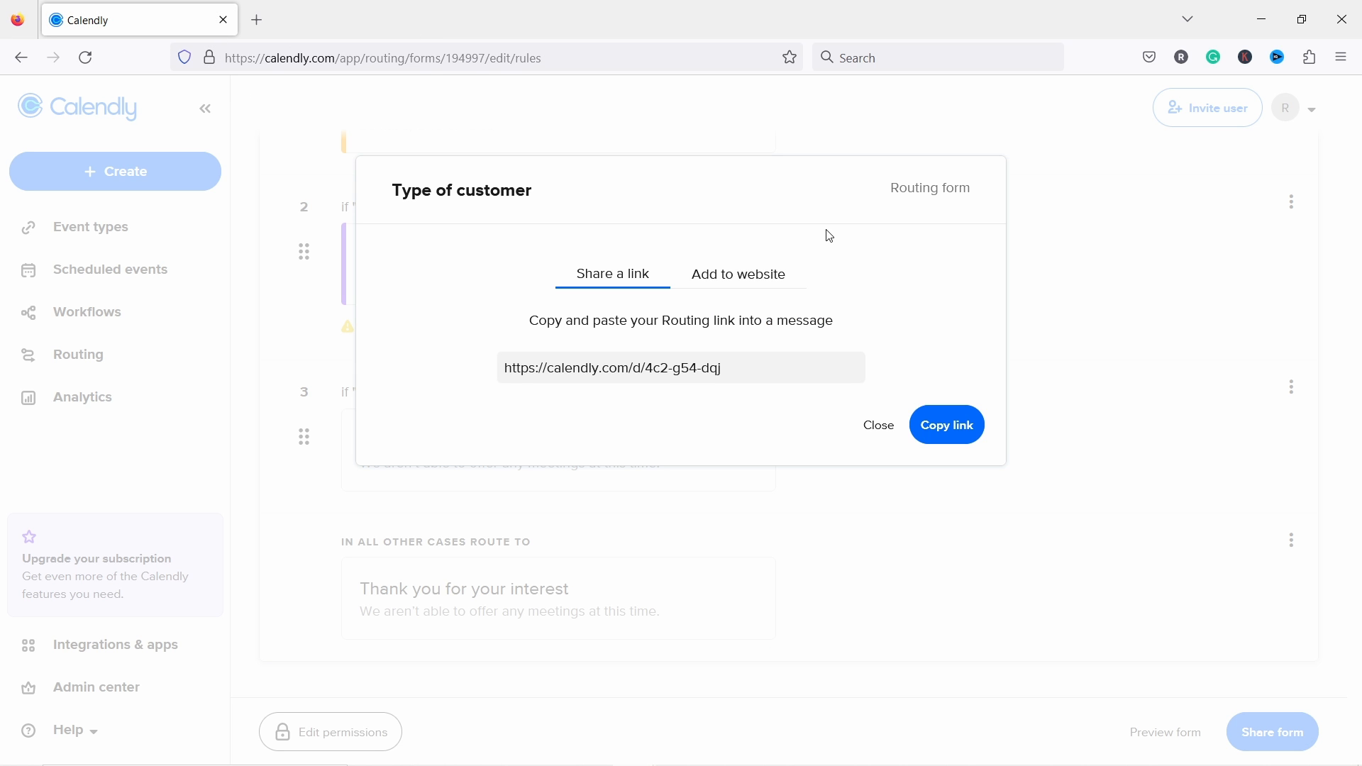
left_click(884, 434)
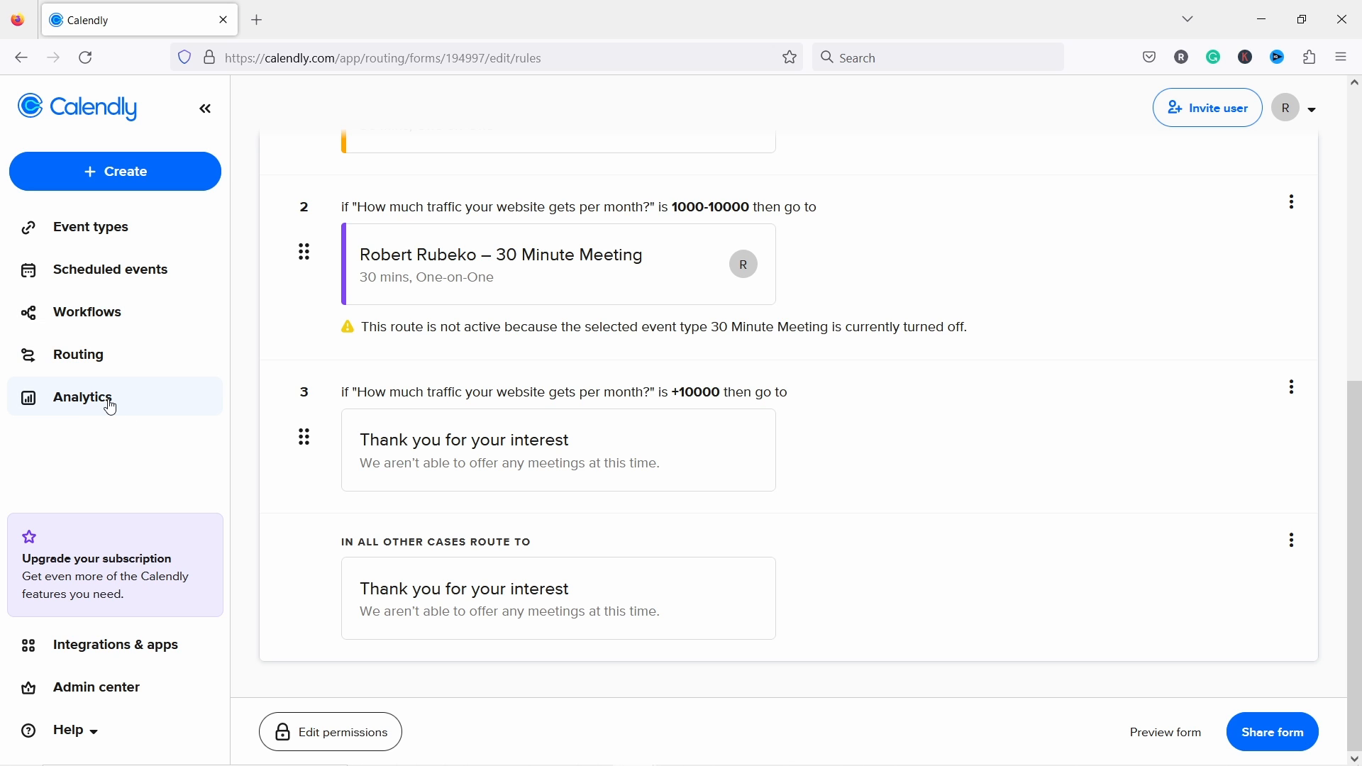
Step: Review the Analytics page: 3 created, 0 completed, 0 rescheduled and 3 canceled events in the last 30 days
left_click(80, 408)
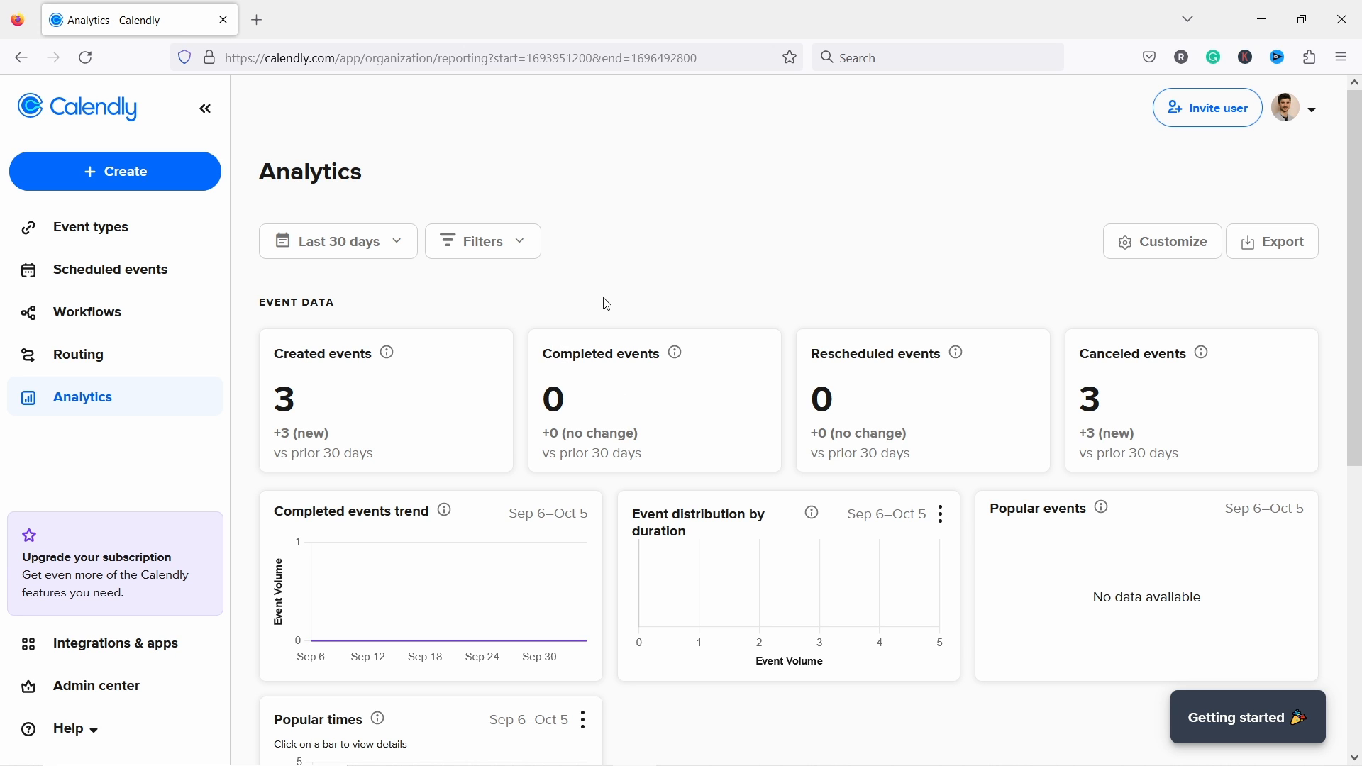
scroll(593, 298, "down", 5)
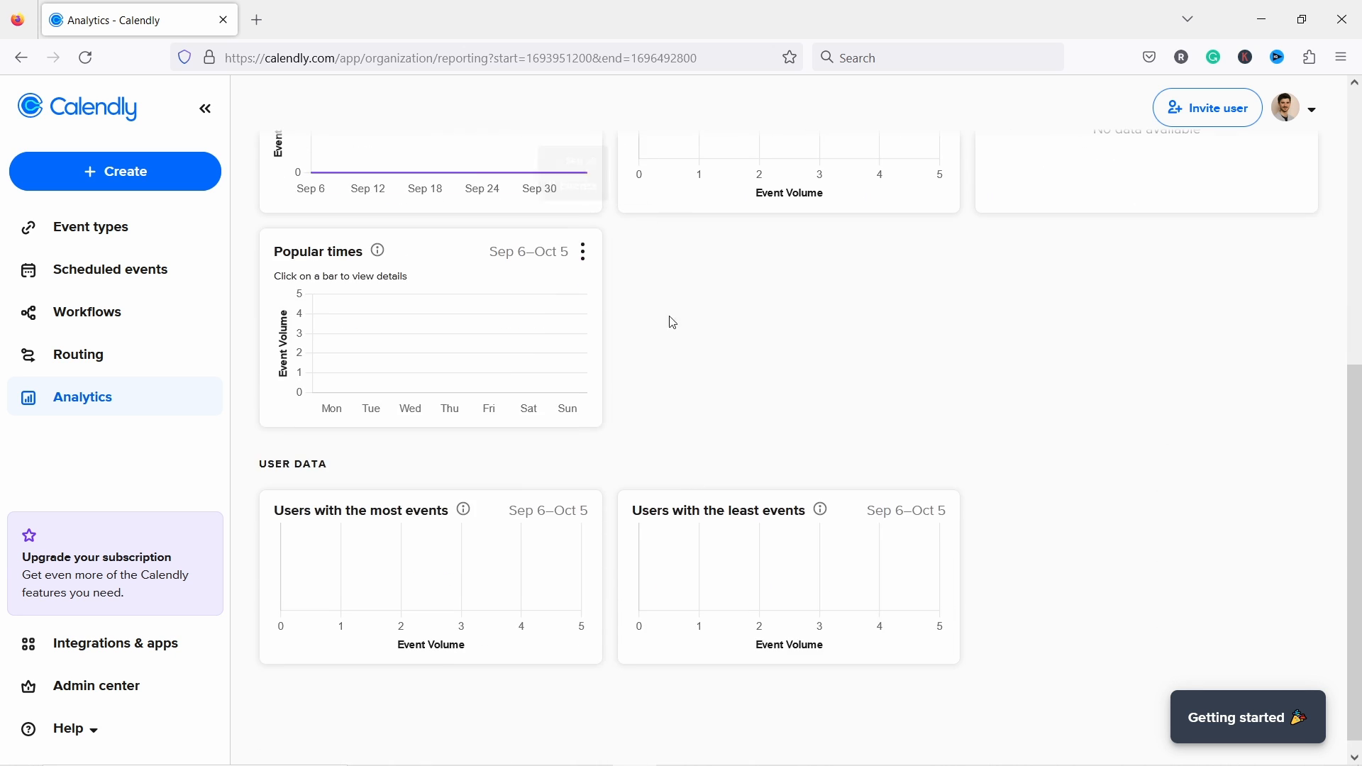
scroll(985, 443, "up", 5)
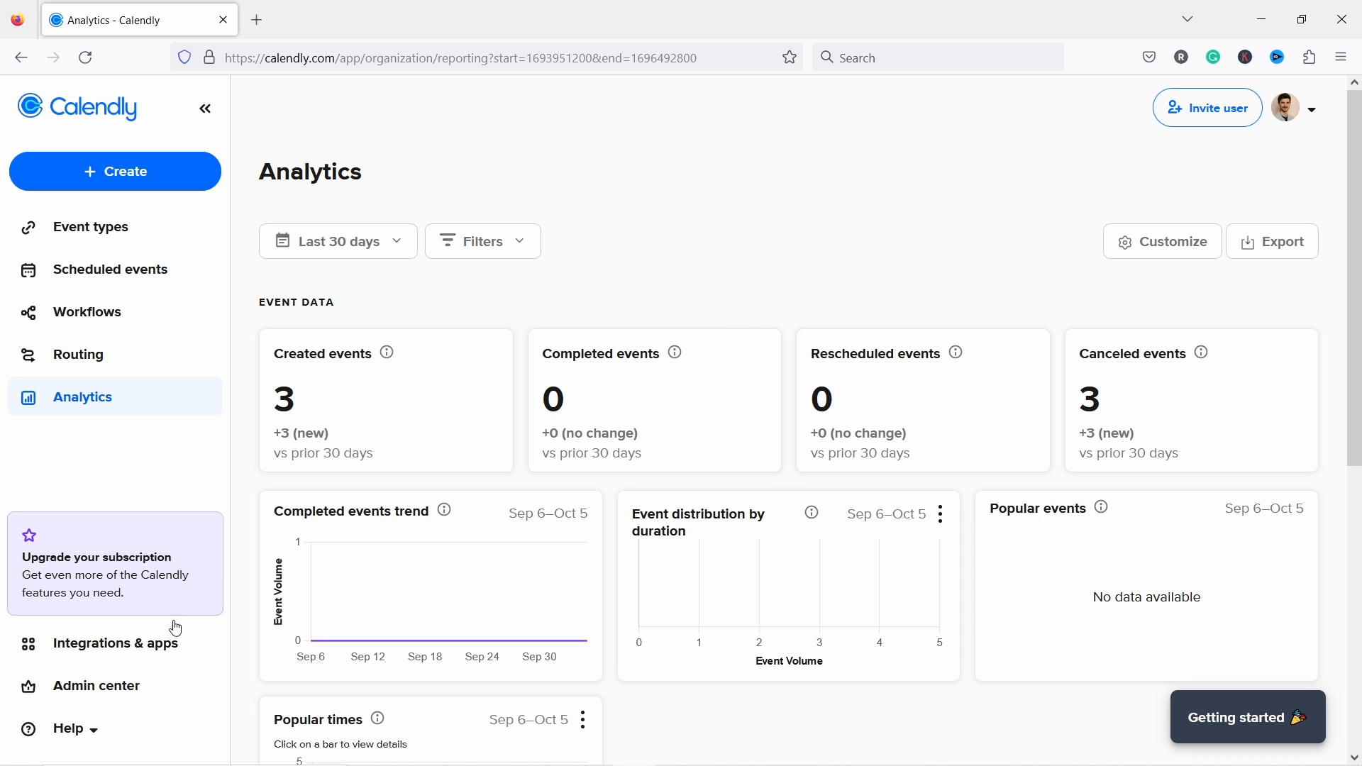
Step: Browse the Integrations & apps cards, then go to the Admin center Users page
left_click(111, 657)
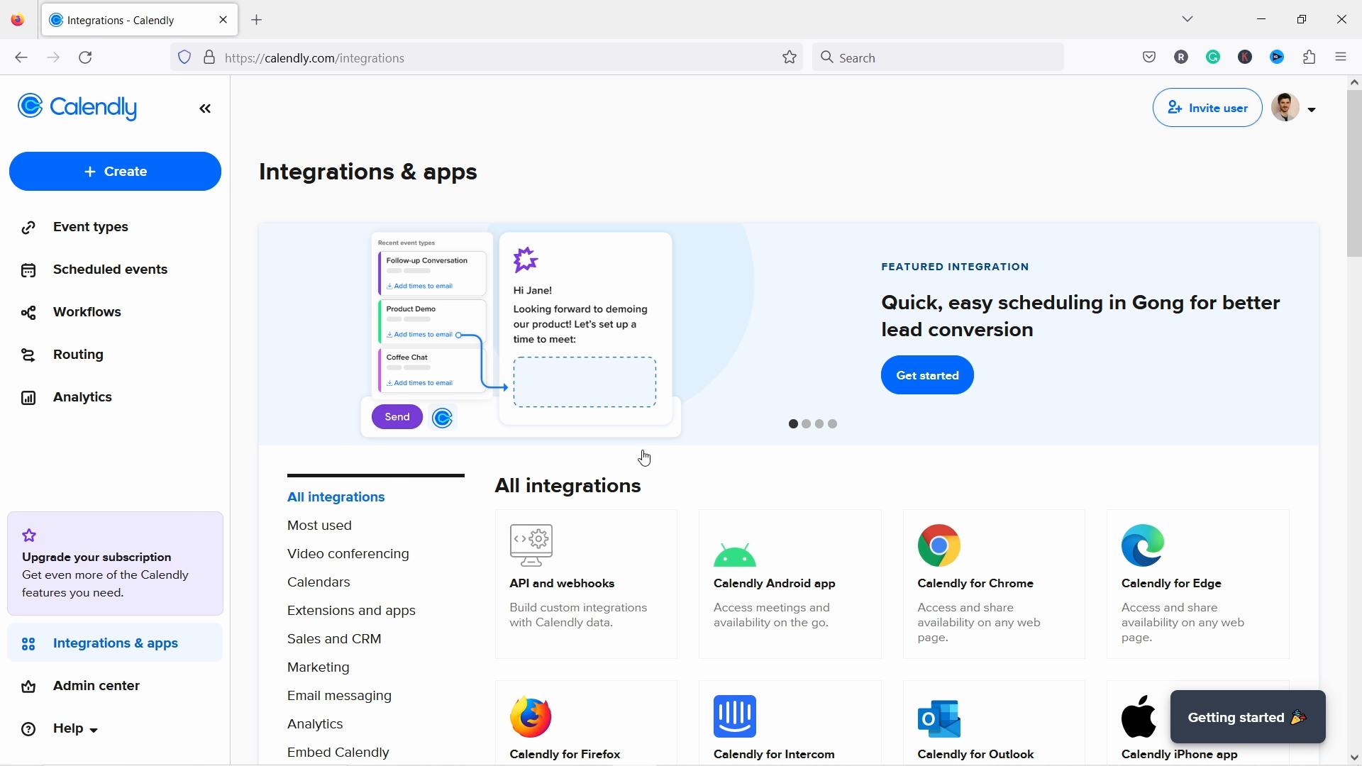
scroll(620, 444, "down", 3)
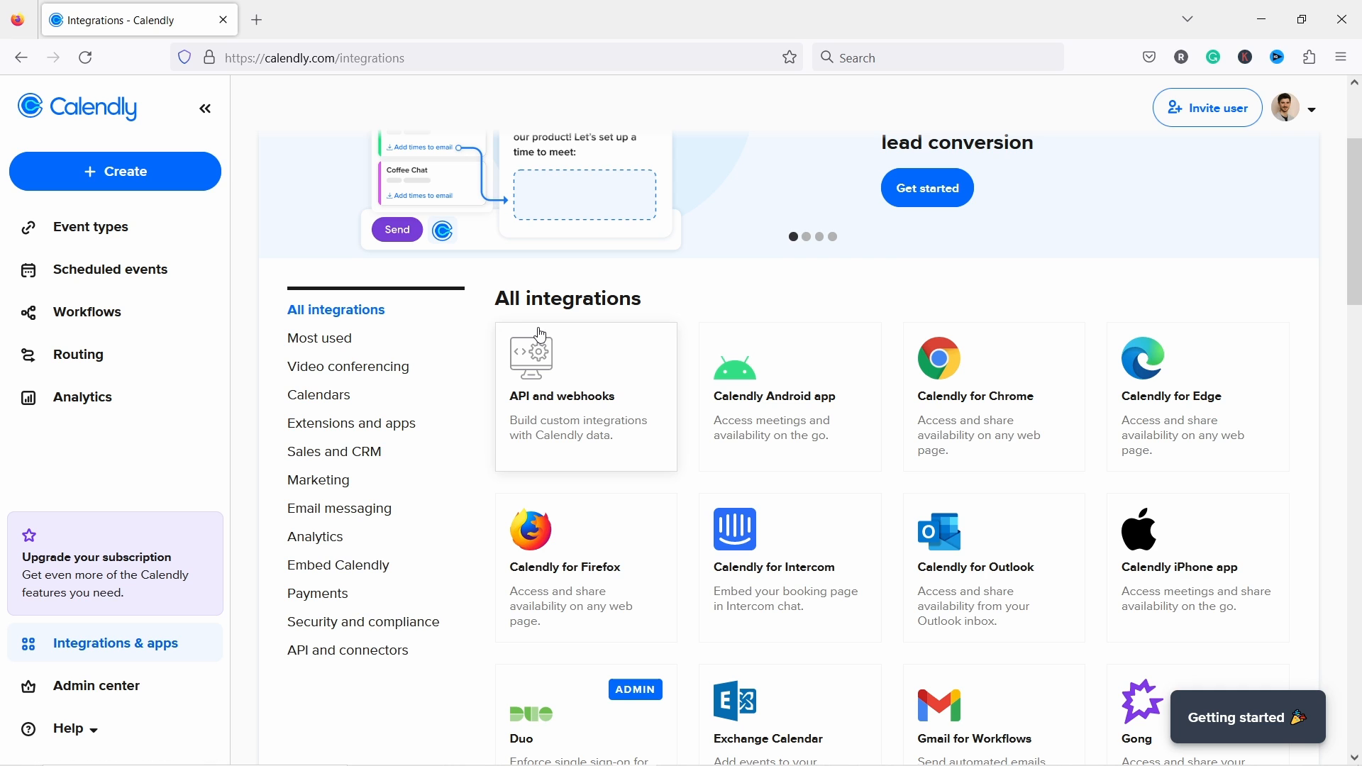
scroll(313, 389, "down", 3)
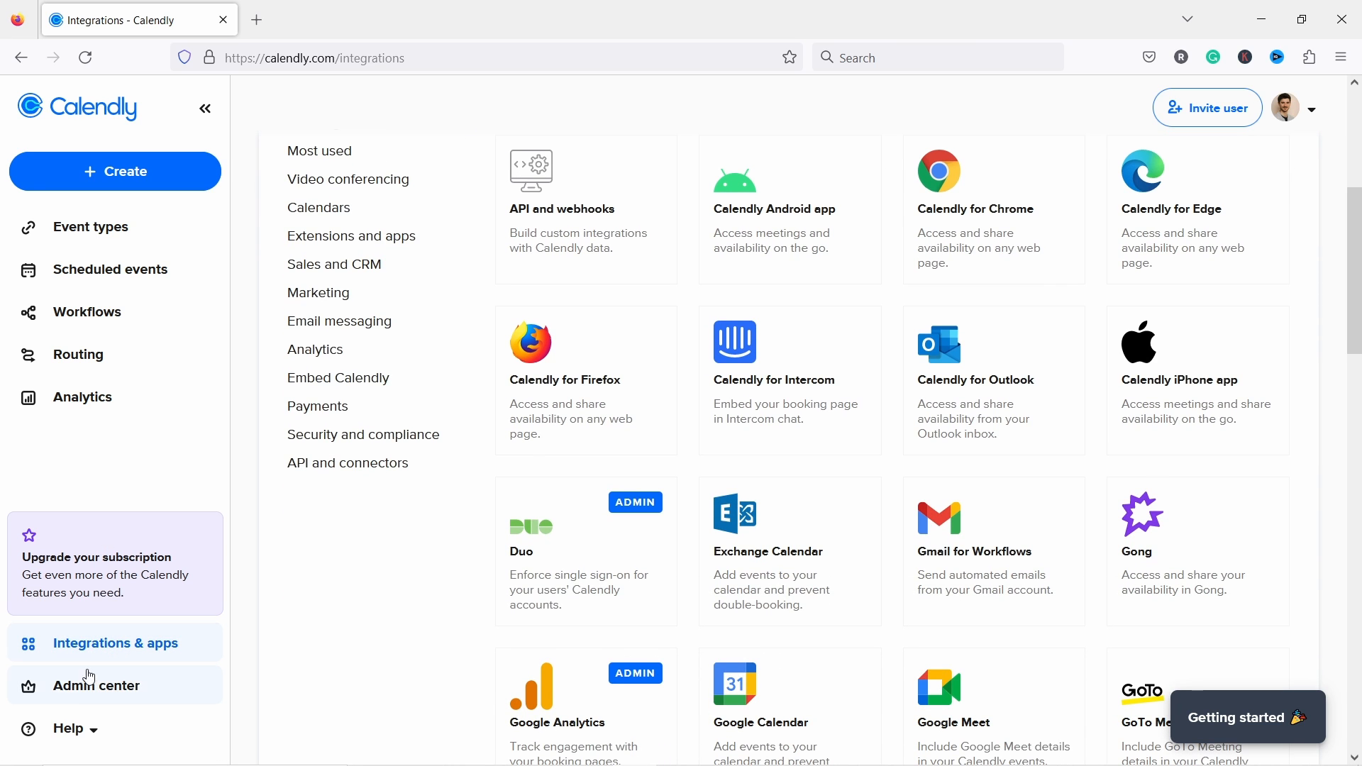
left_click(82, 701)
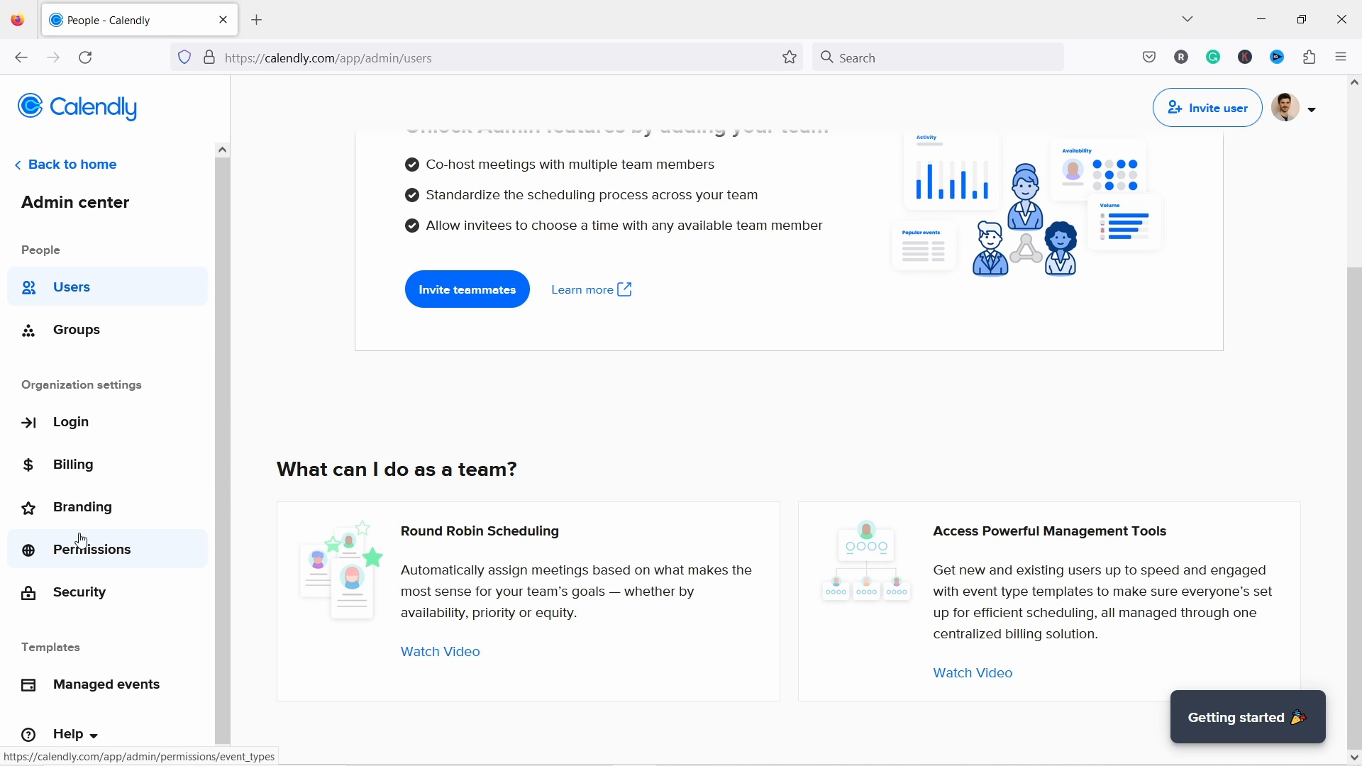
Step: Review the Security data deletion settings, then the Billing plans showing the Teams trial ending 18 October 2023
left_click(90, 602)
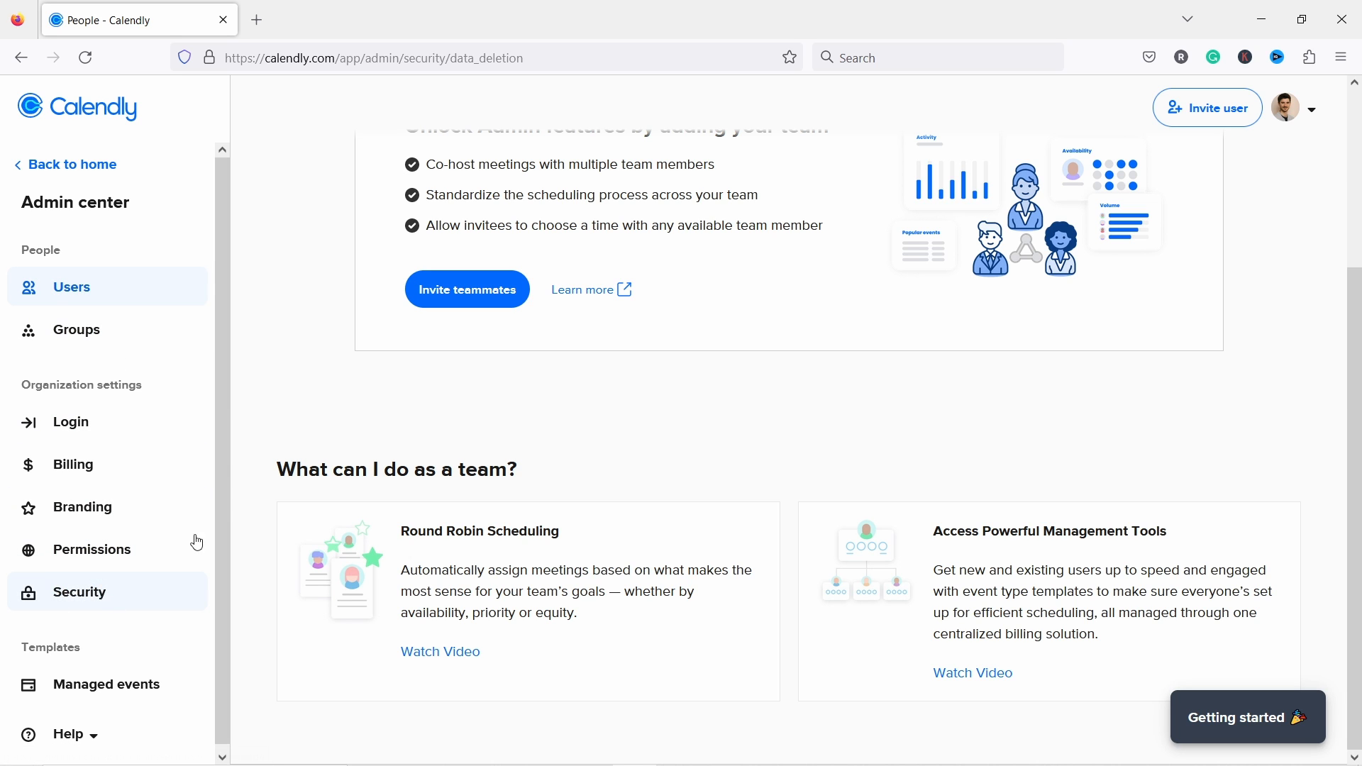
scroll(486, 346, "up", 2)
scroll(486, 346, "up", 5)
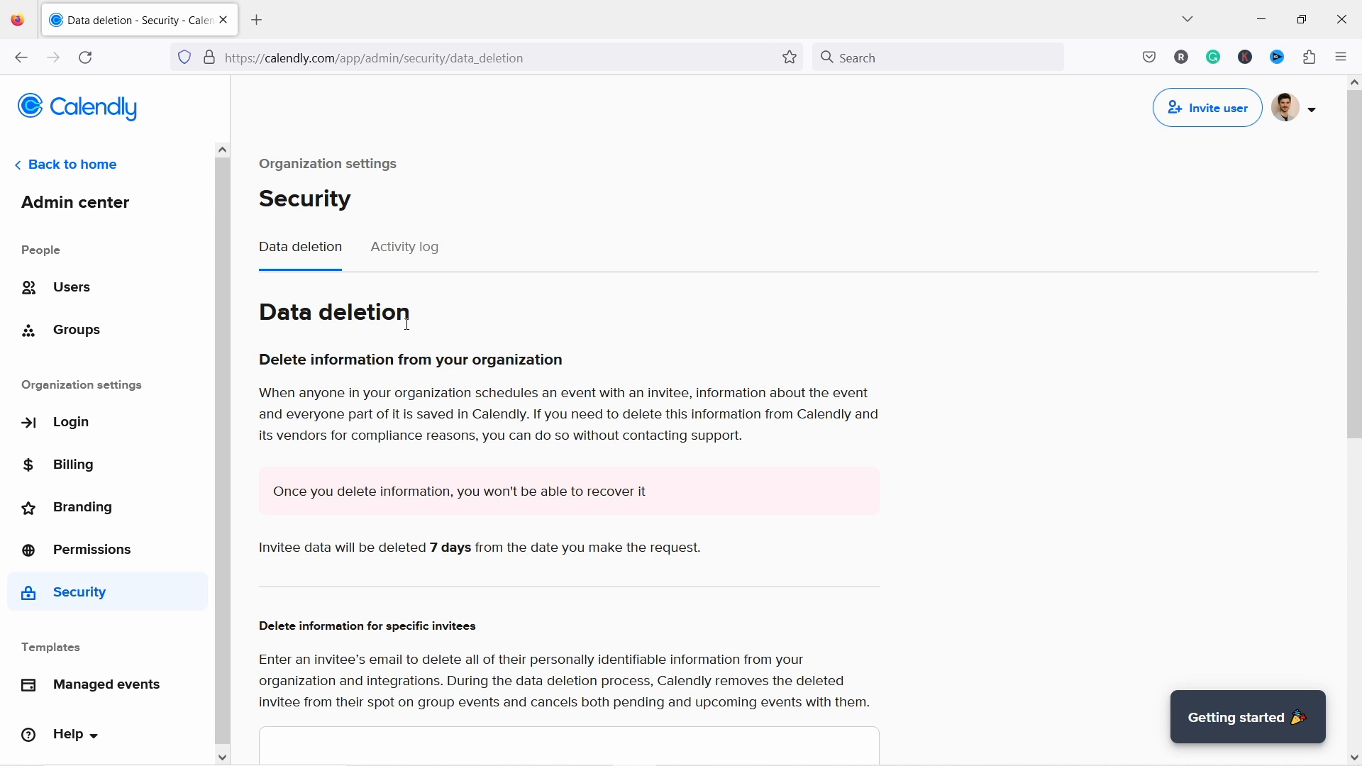
left_click(74, 465)
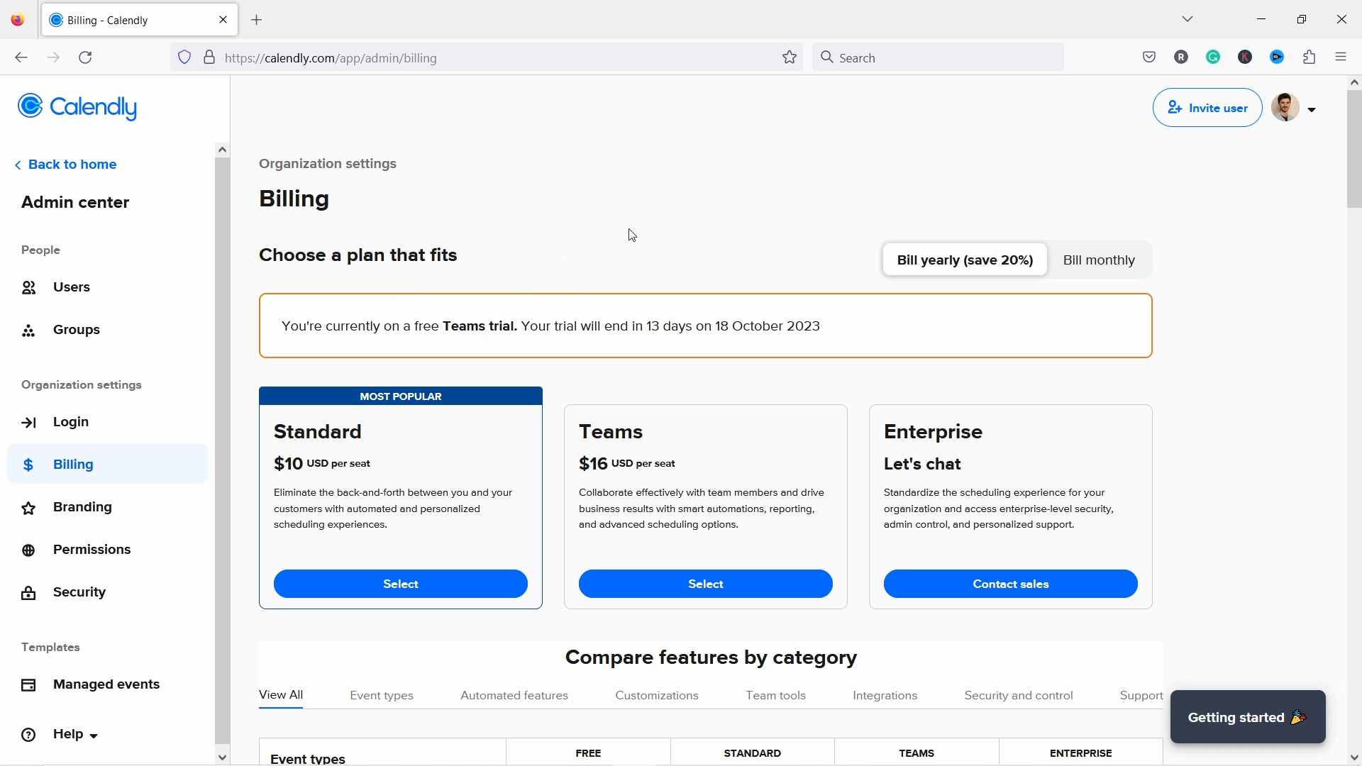
left_click(1313, 109)
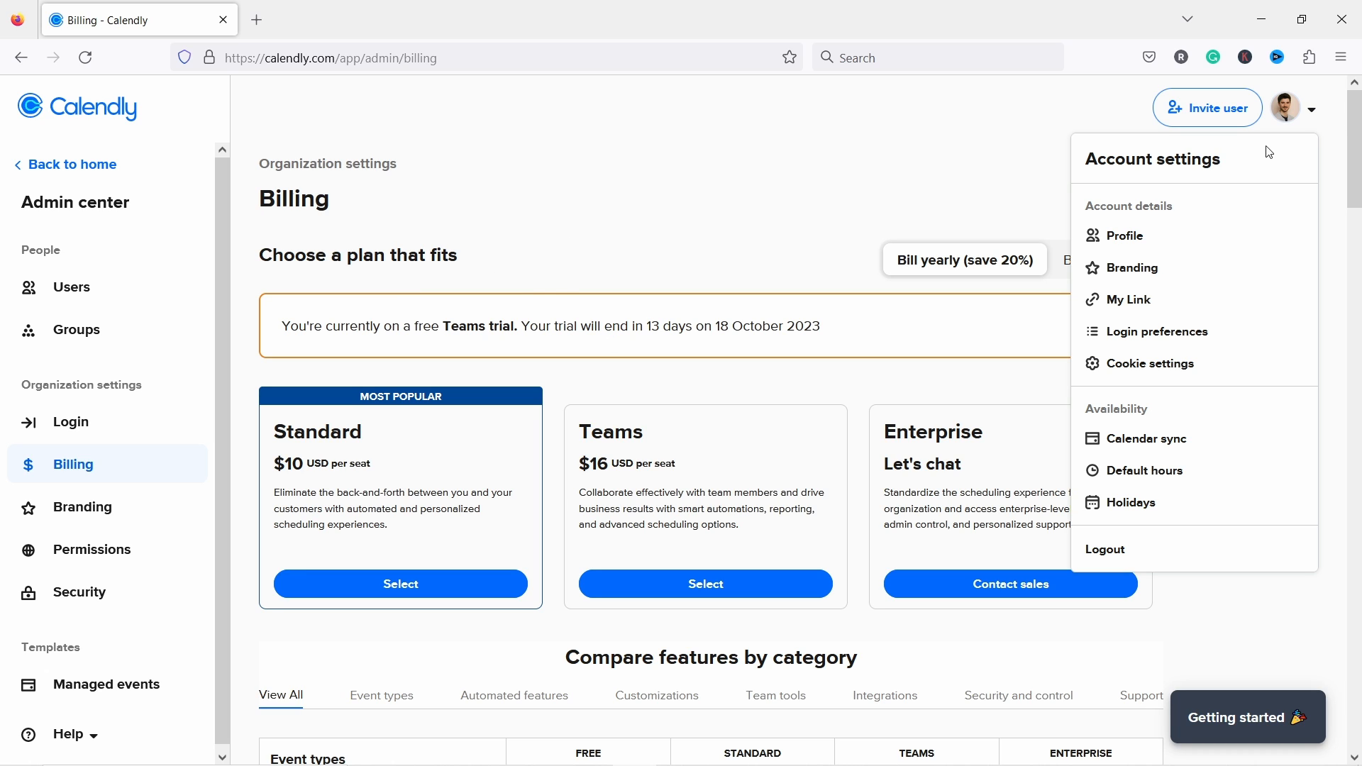
Step: Look over the Profile settings and Welcome Message, then view the connected Google calendar in Calendar sync
left_click(1165, 241)
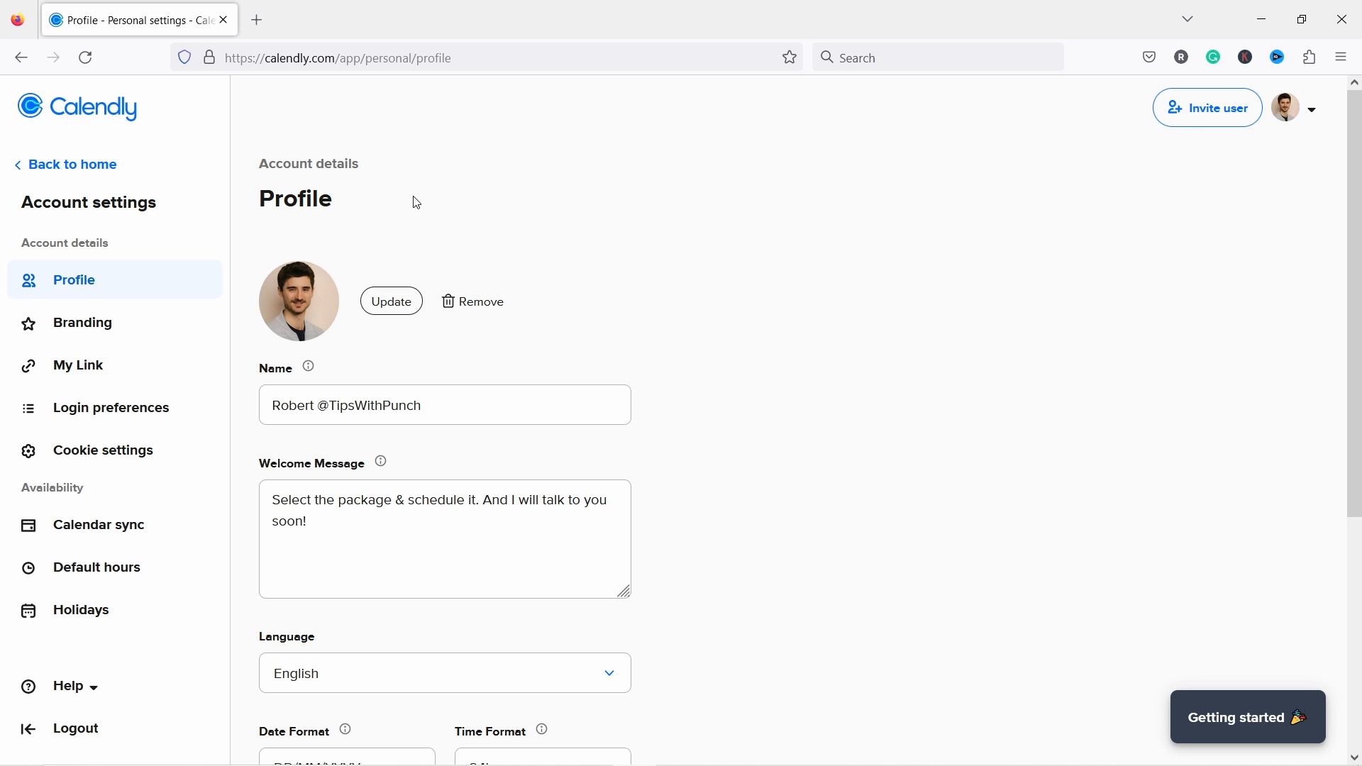
triple_click(340, 531)
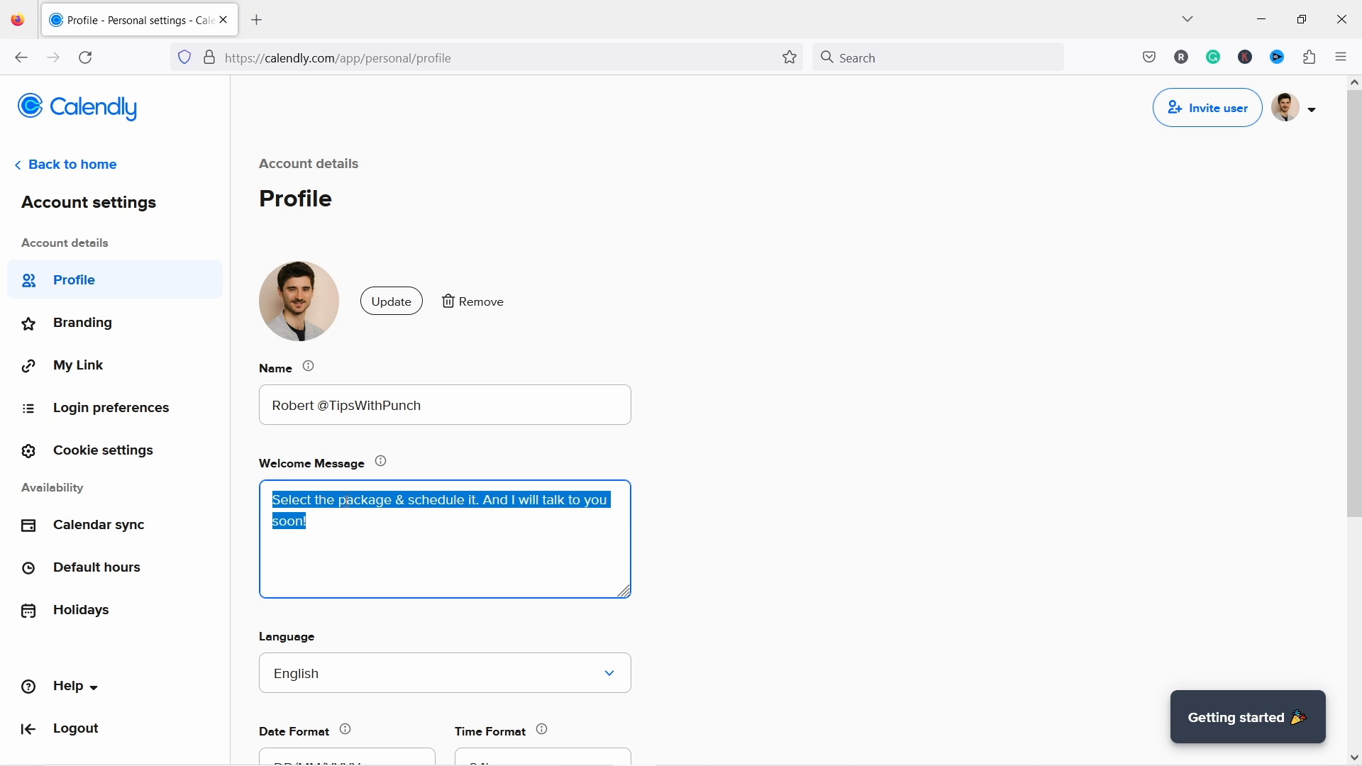
left_click(781, 375)
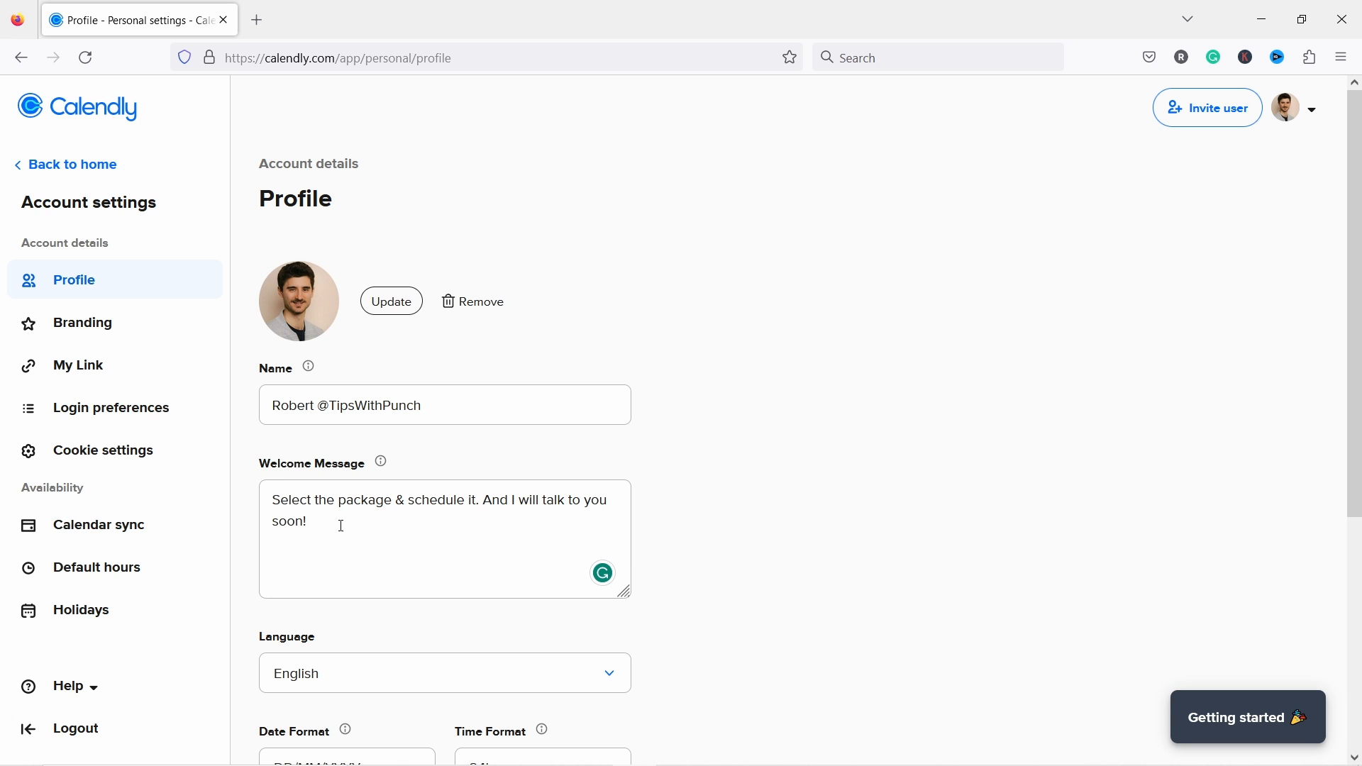
scroll(291, 284, "down", 3)
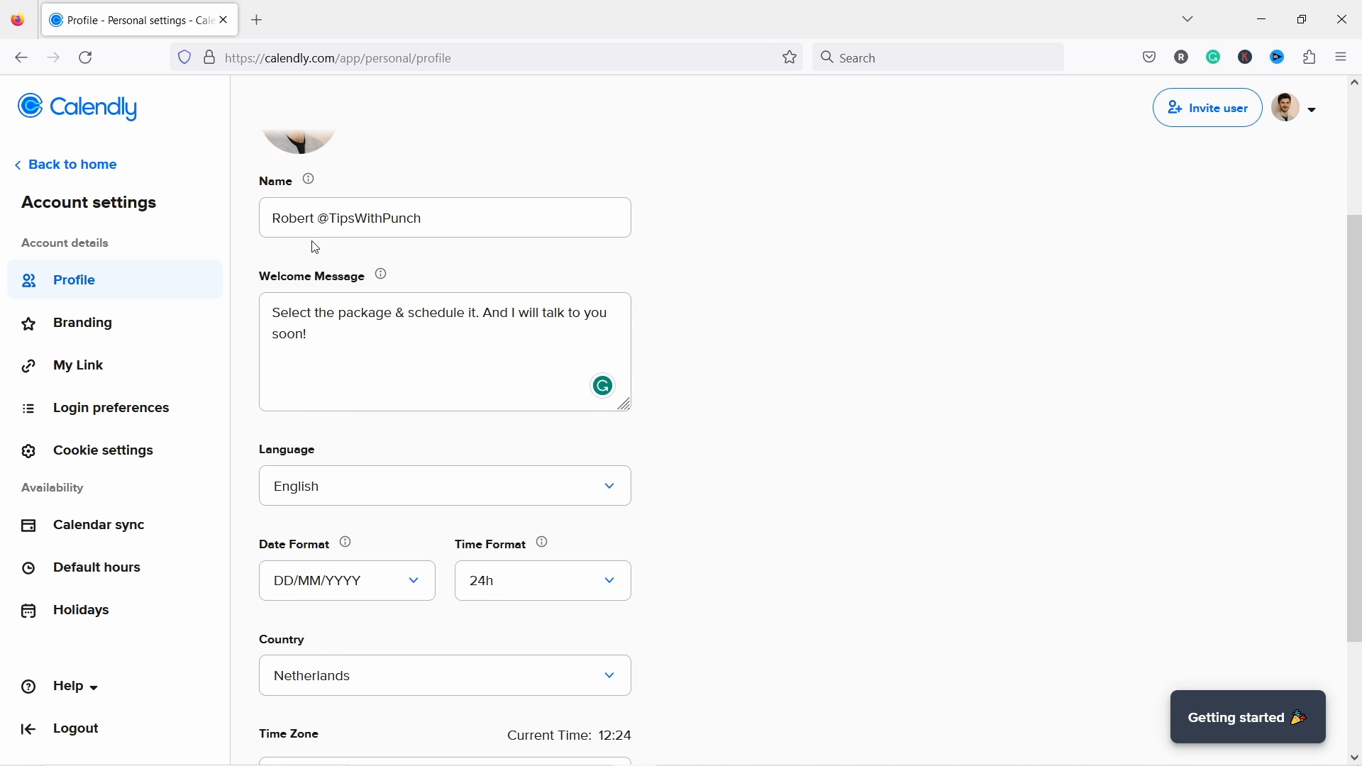
scroll(330, 387, "down", 3)
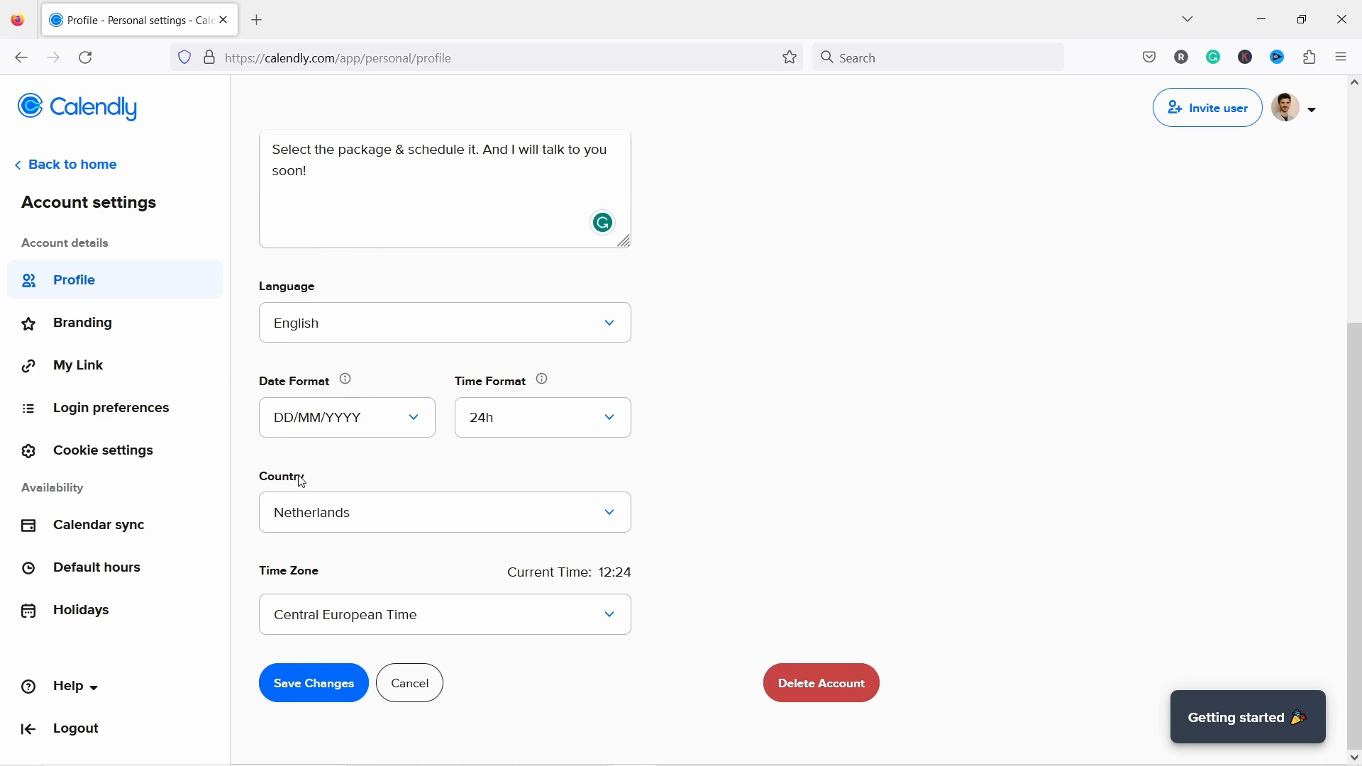
left_click(90, 536)
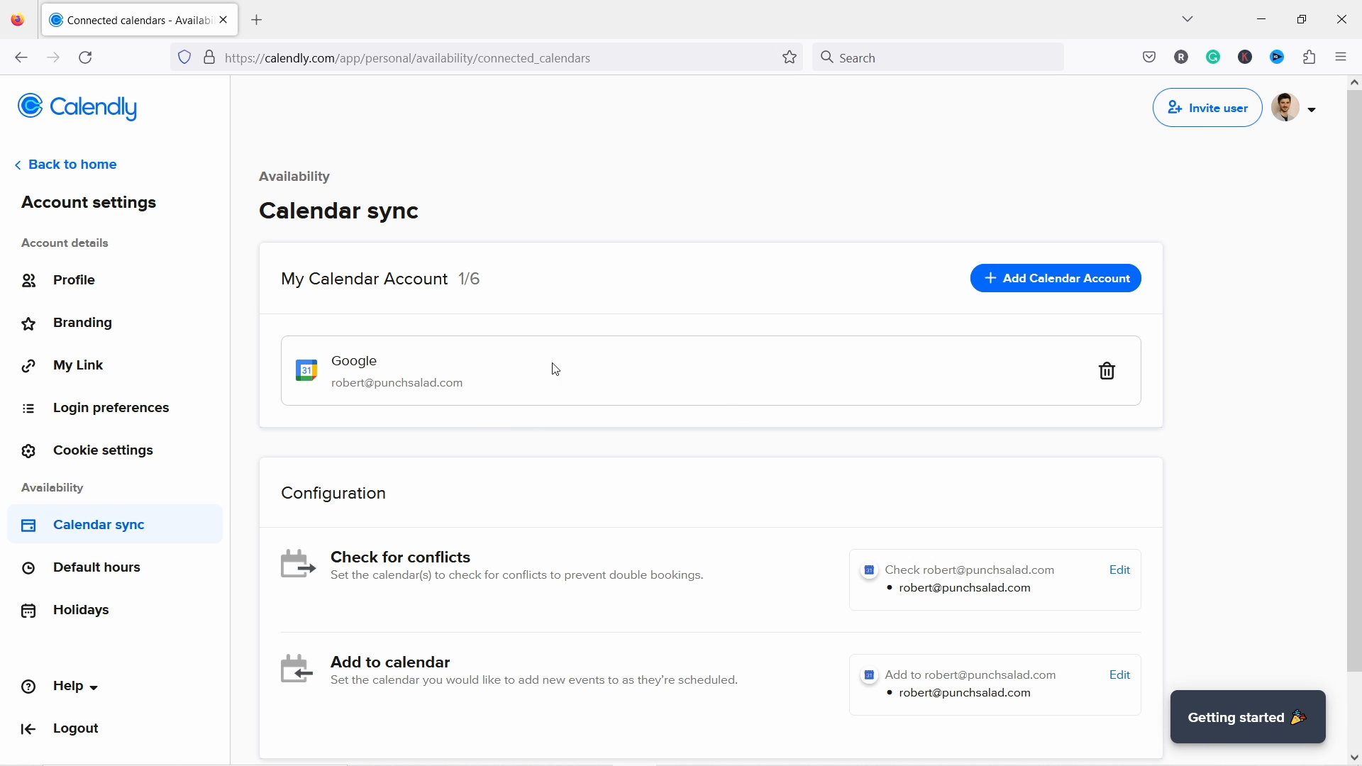
Step: Check the Default hours, then scroll through the Netherlands holidays on the Holidays page
left_click(100, 581)
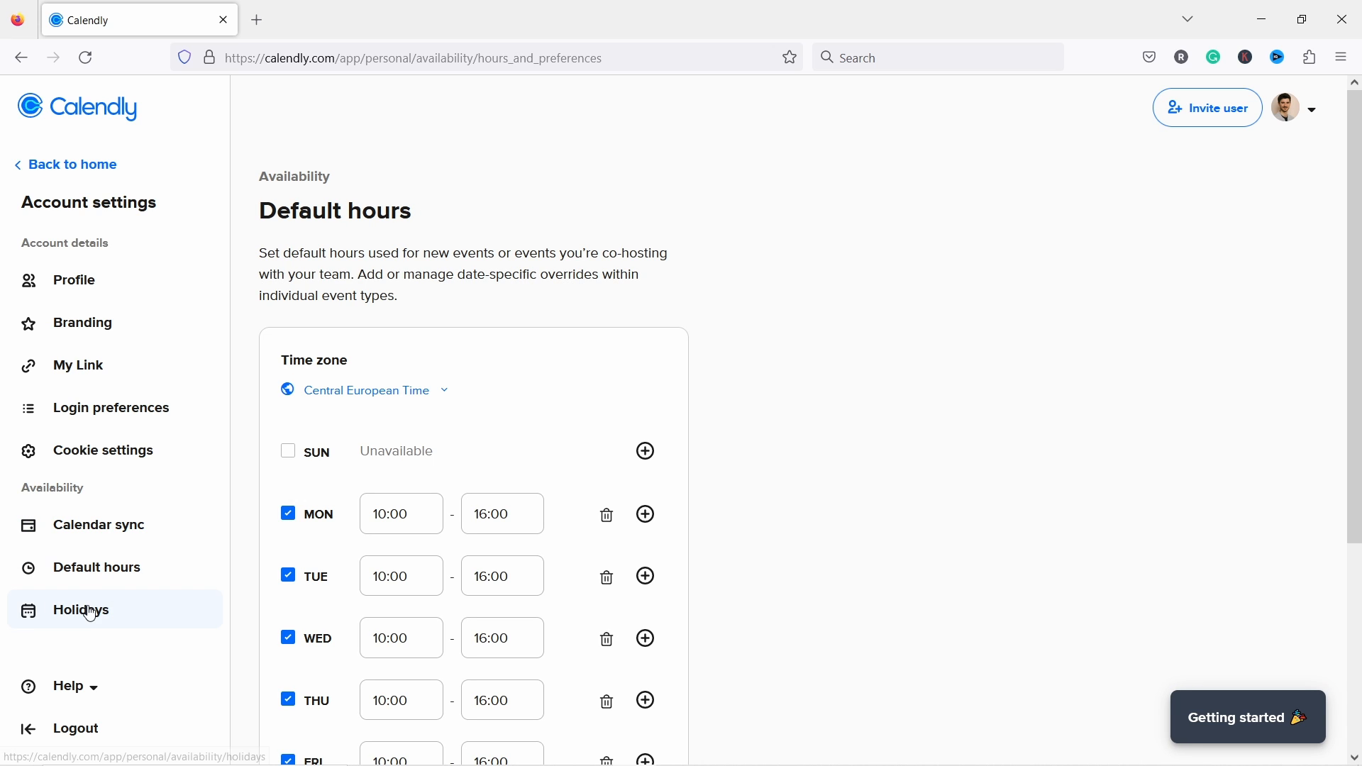
left_click(92, 608)
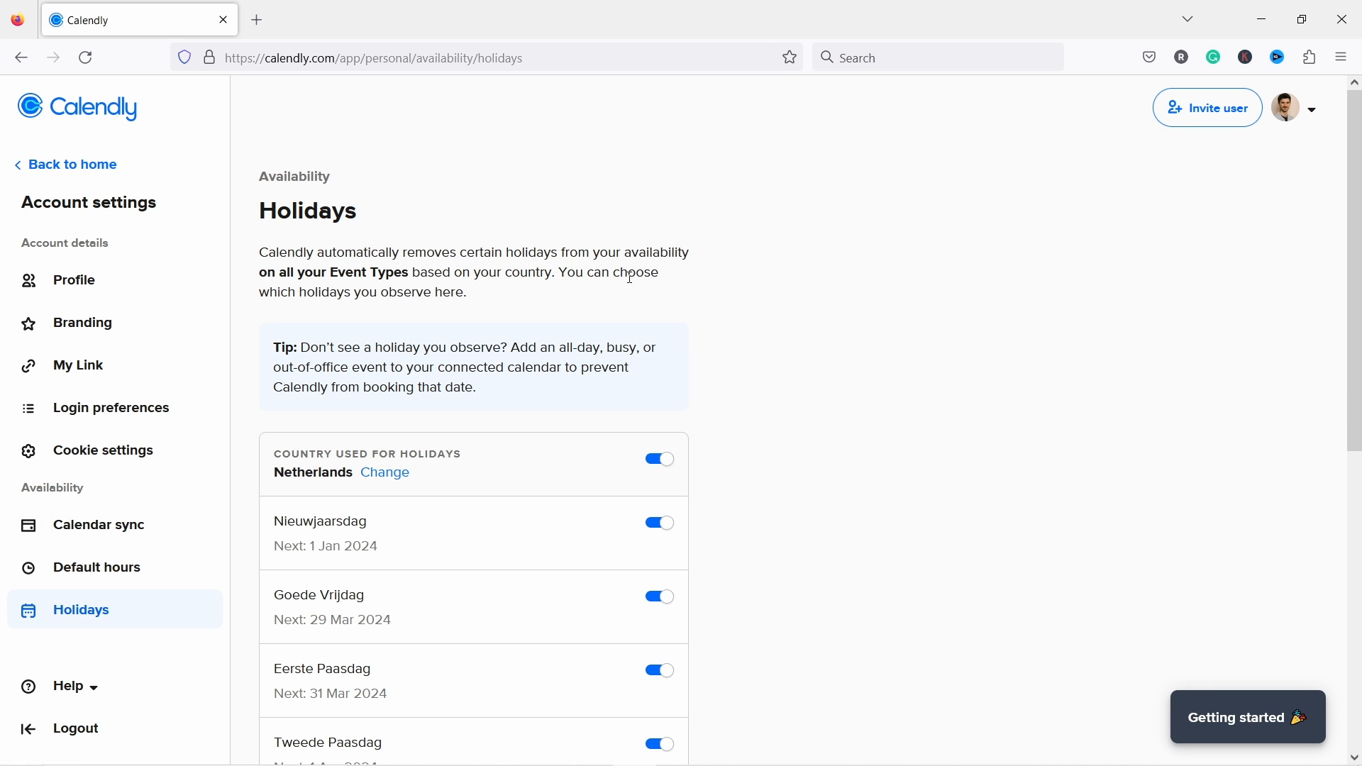
scroll(809, 307, "down", 3)
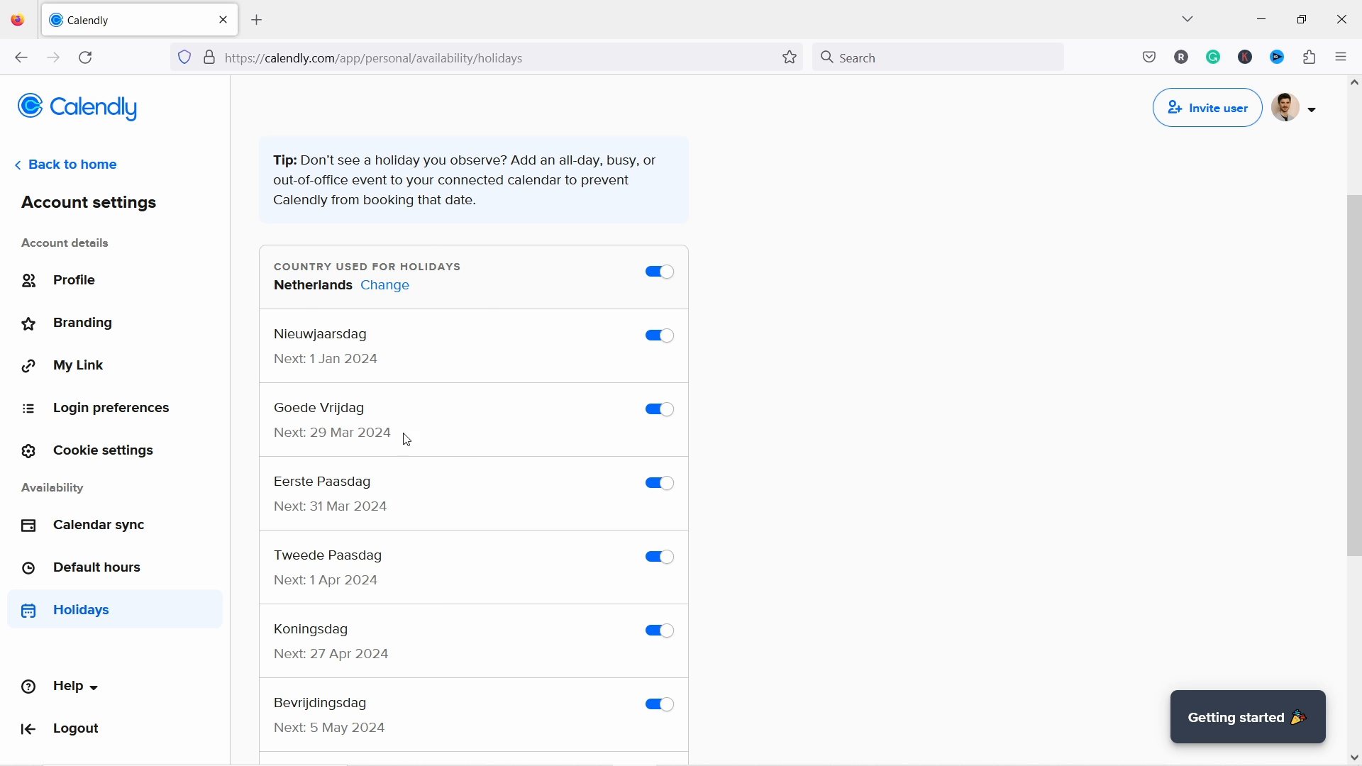
scroll(474, 394, "down", 3)
scroll(425, 501, "up", 3)
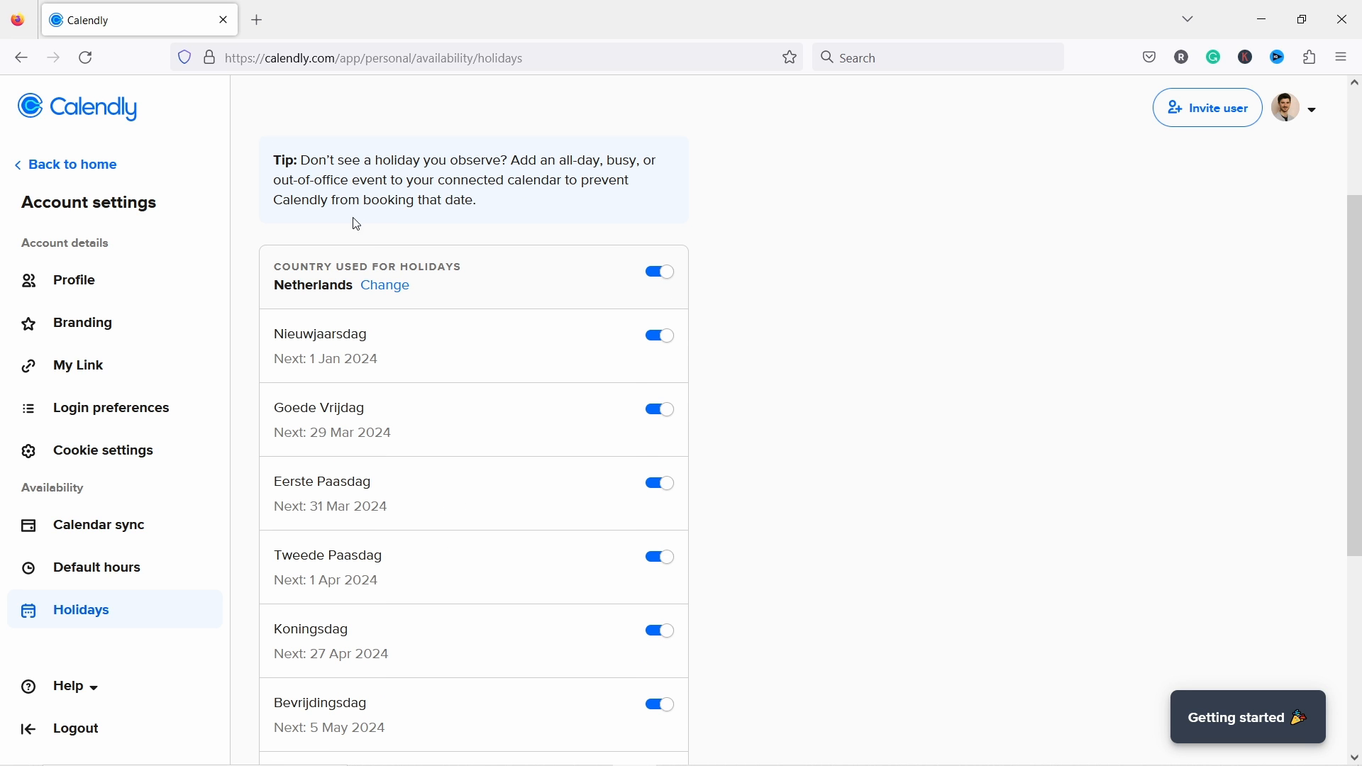